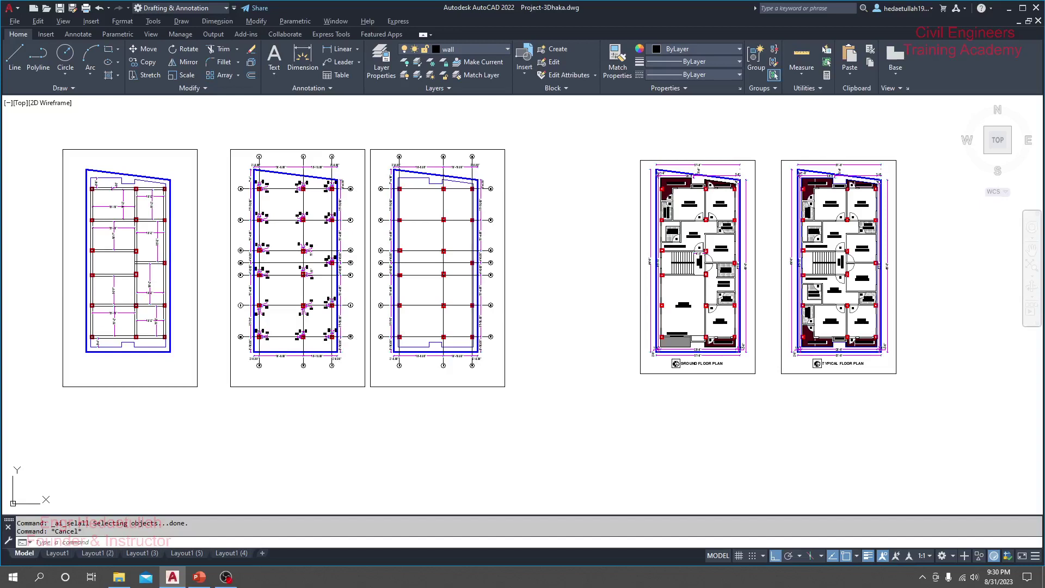
# - Pan and zoom out across the drawing to show all five sheets
pyautogui.moveTo(351, 416); pyautogui.dragTo(351, 420)
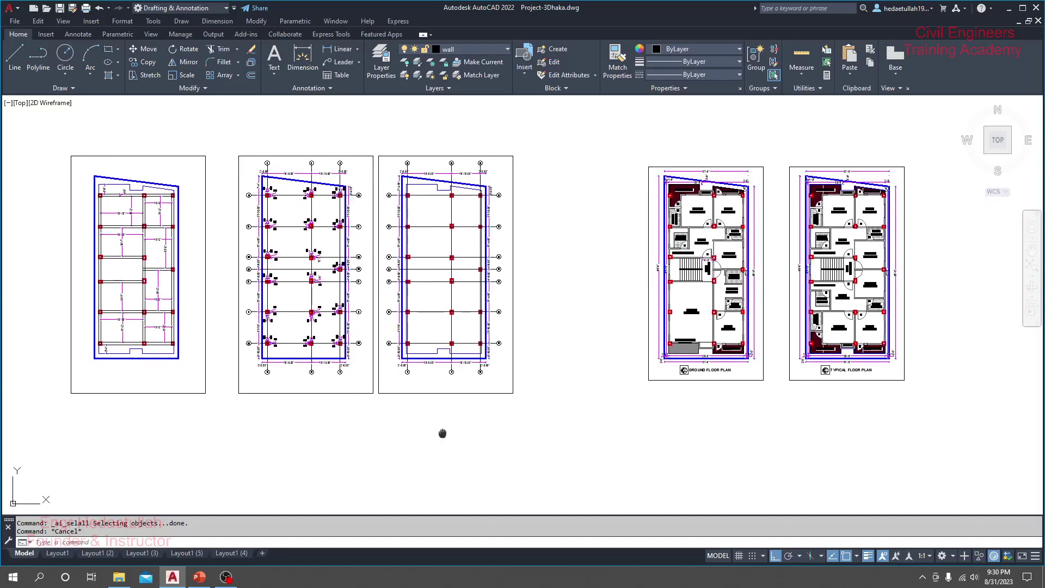
pyautogui.moveTo(443, 432); pyautogui.dragTo(439, 435)
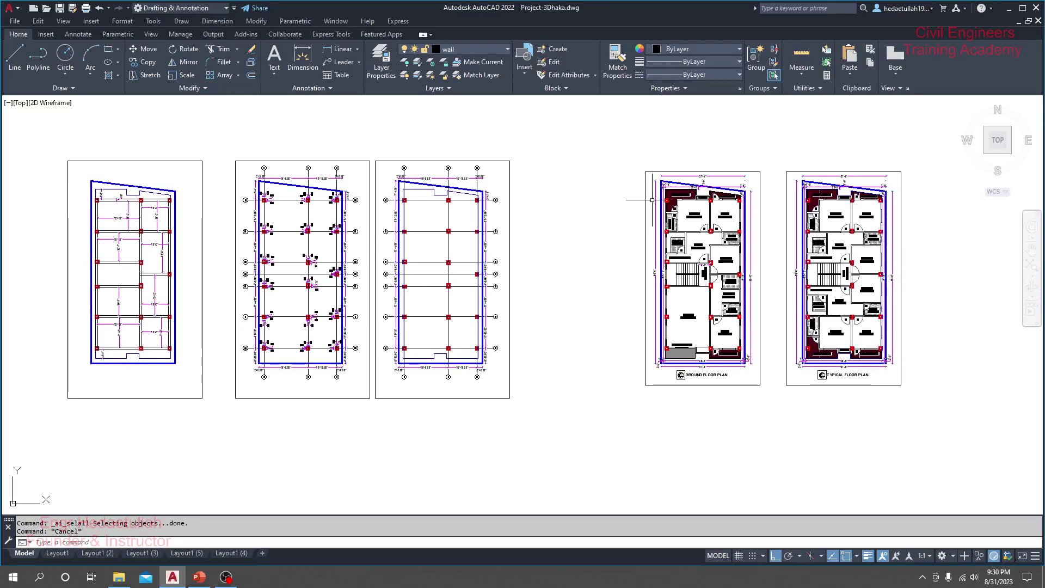
pyautogui.scroll(3, 687, 191)
pyautogui.moveTo(720, 197); pyautogui.dragTo(565, 175)
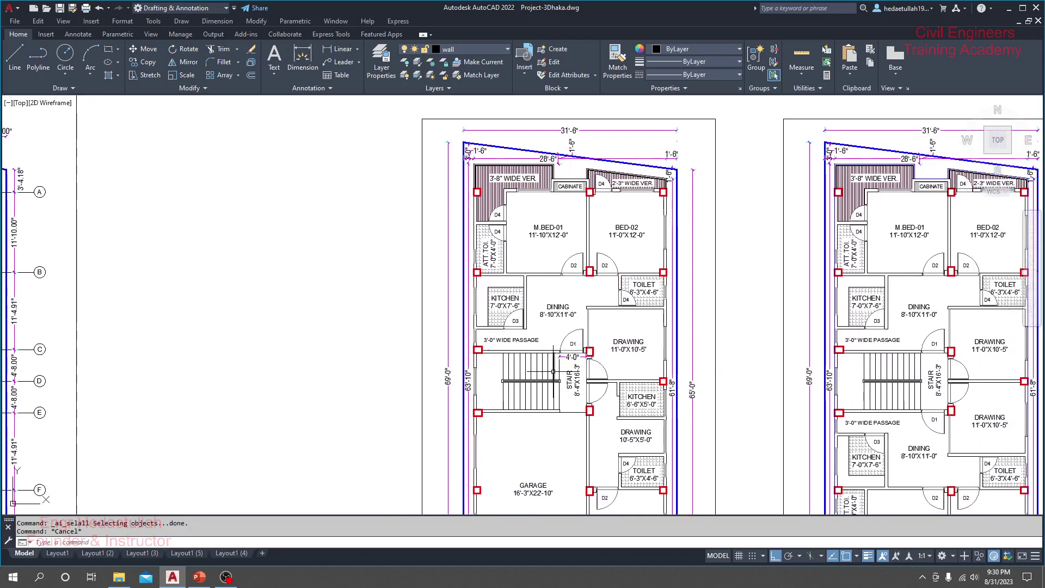
pyautogui.scroll(-2, 555, 368)
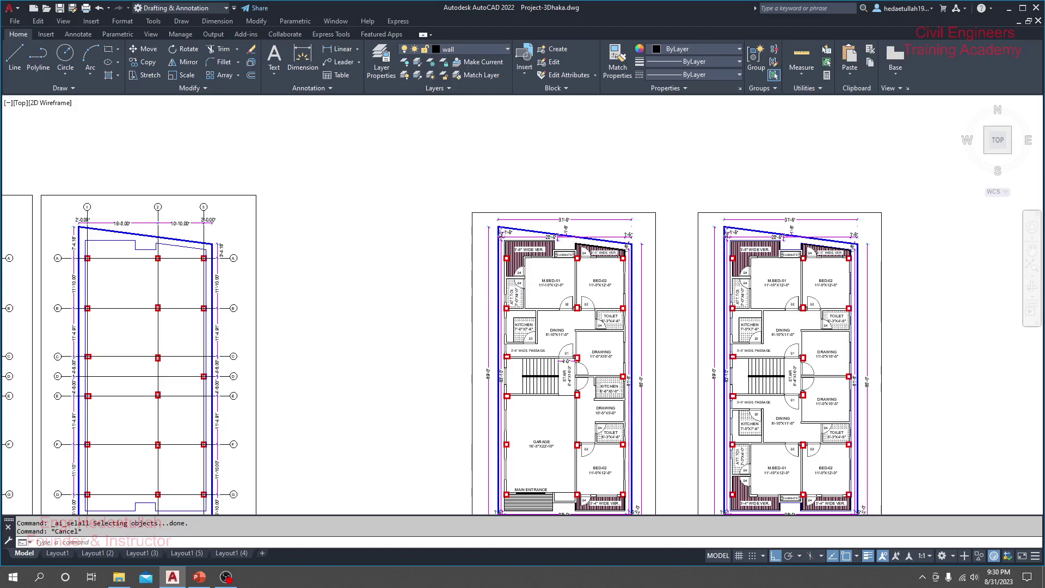
pyautogui.scroll(-2, 392, 373)
pyautogui.moveTo(392, 373); pyautogui.dragTo(577, 401)
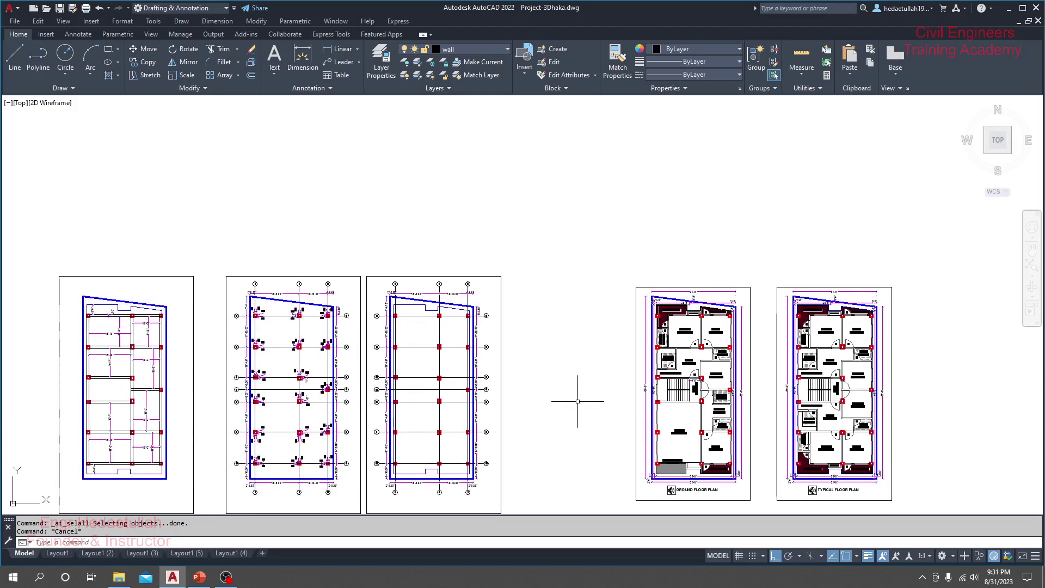
pyautogui.scroll(4, 420, 361)
pyautogui.scroll(4, 409, 315)
# - Zoom in on the grid sheet around grids A through E, centring the A–B slab panel
pyautogui.moveTo(380, 238); pyautogui.dragTo(356, 327)
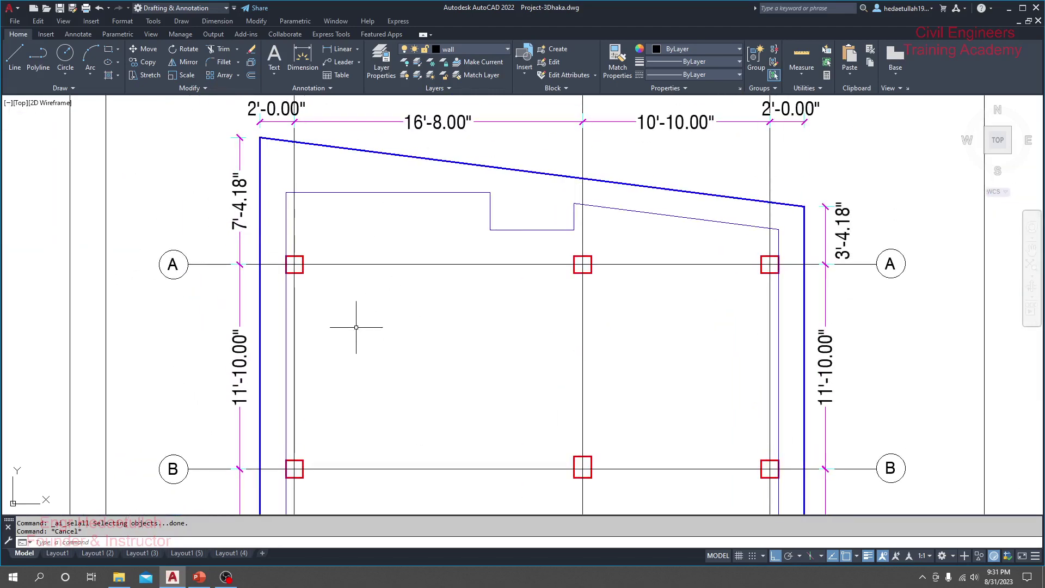
pyautogui.moveTo(423, 356); pyautogui.dragTo(419, 305)
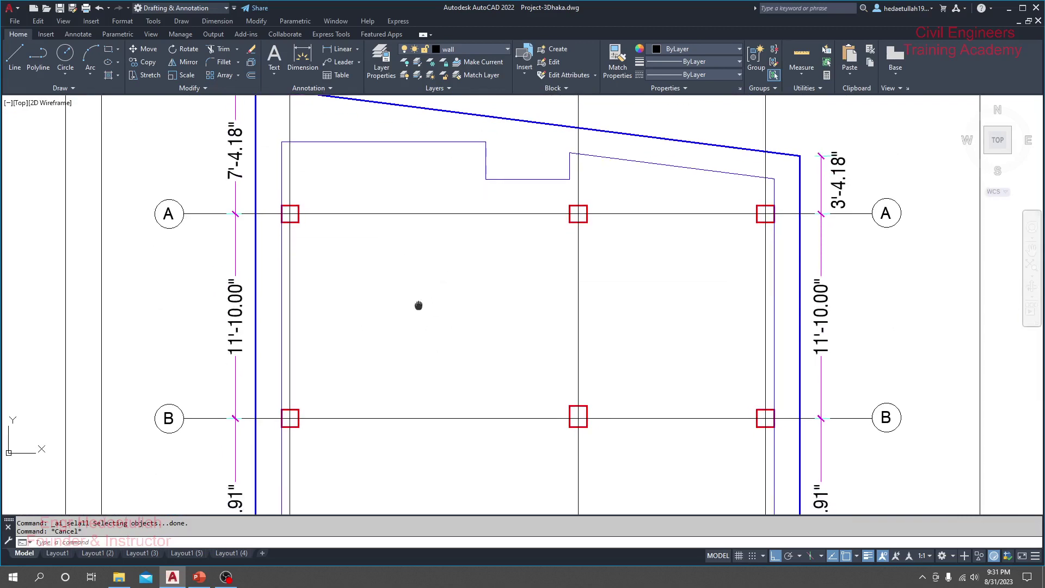
pyautogui.scroll(-2, 418, 305)
pyautogui.moveTo(403, 385)
pyautogui.mouseDown()
pyautogui.moveTo(442, 313)
pyautogui.moveTo(444, 355)
pyautogui.mouseUp()
pyautogui.scroll(2, 415, 247)
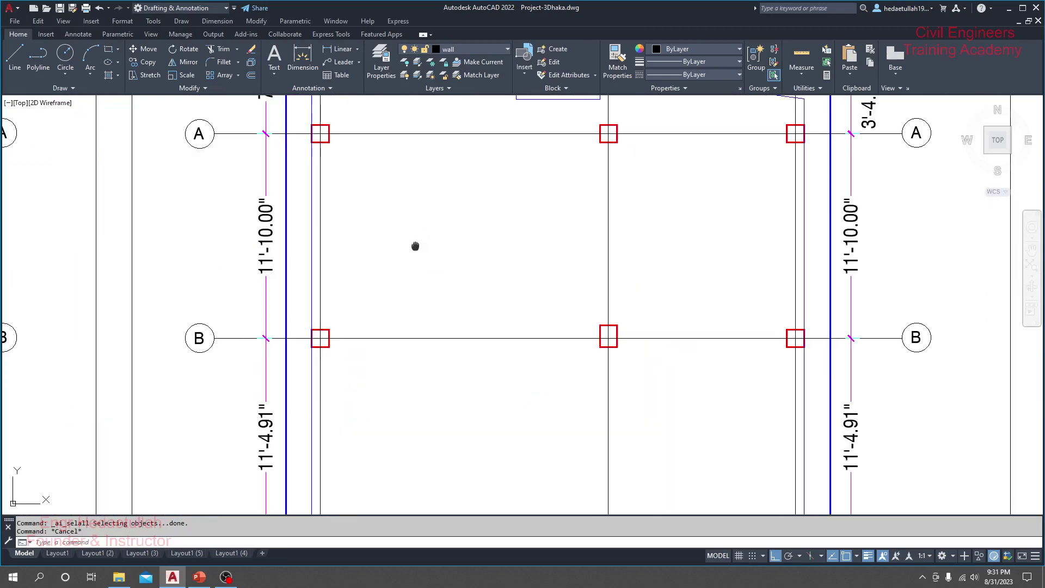
pyautogui.moveTo(416, 246); pyautogui.dragTo(394, 330)
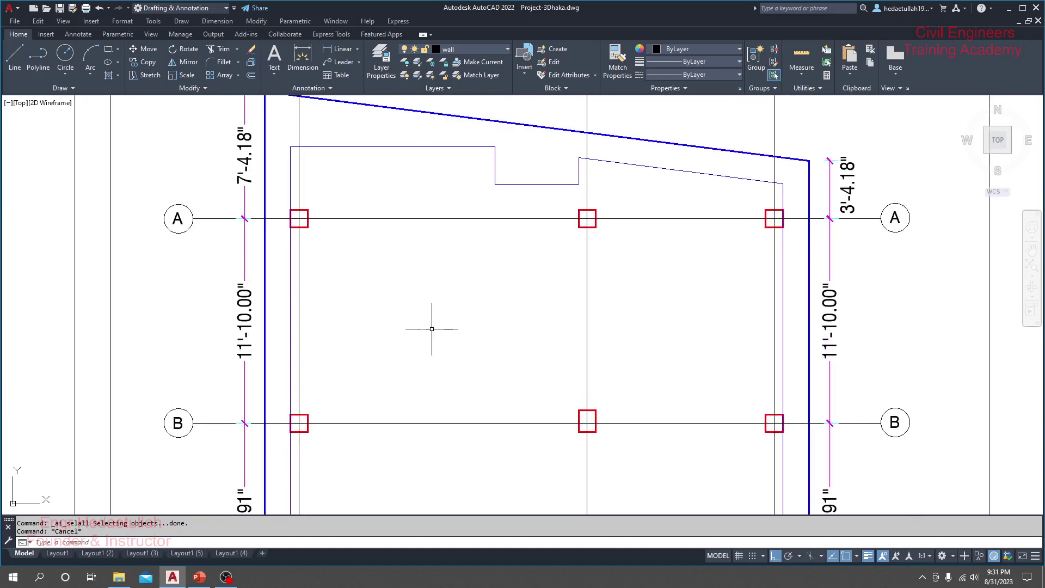
# - Select grid line A, clear the selection, and return to the PowerPoint slide
pyautogui.click(587, 308)
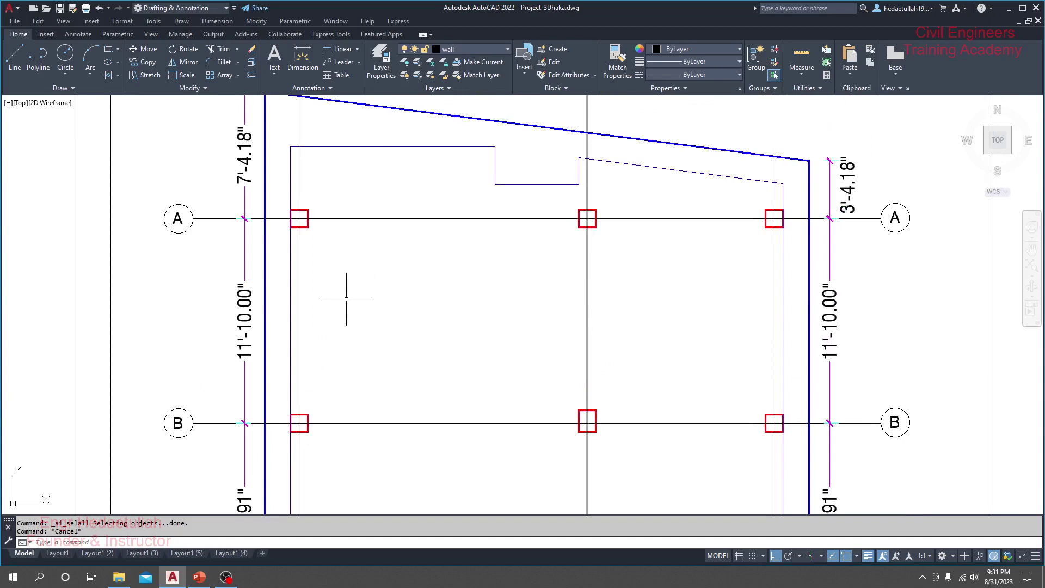
pyautogui.click(383, 218)
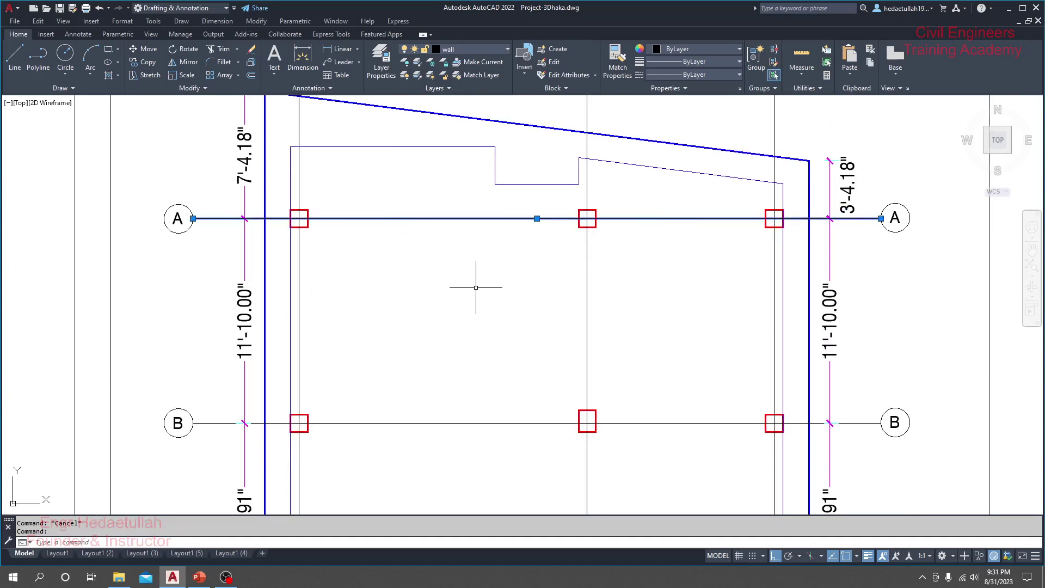
pyautogui.press('Escape')
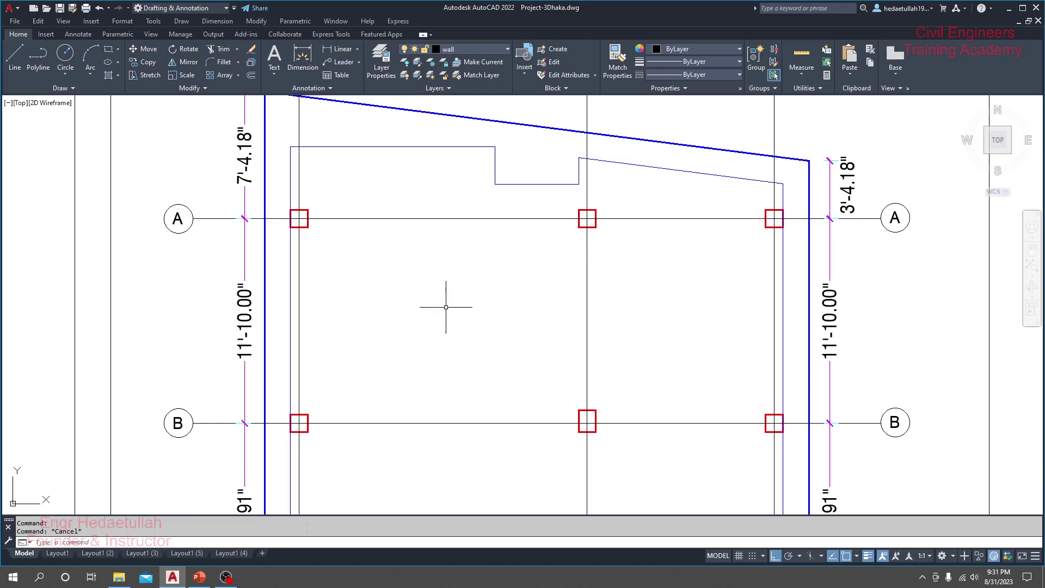
pyautogui.click(205, 585)
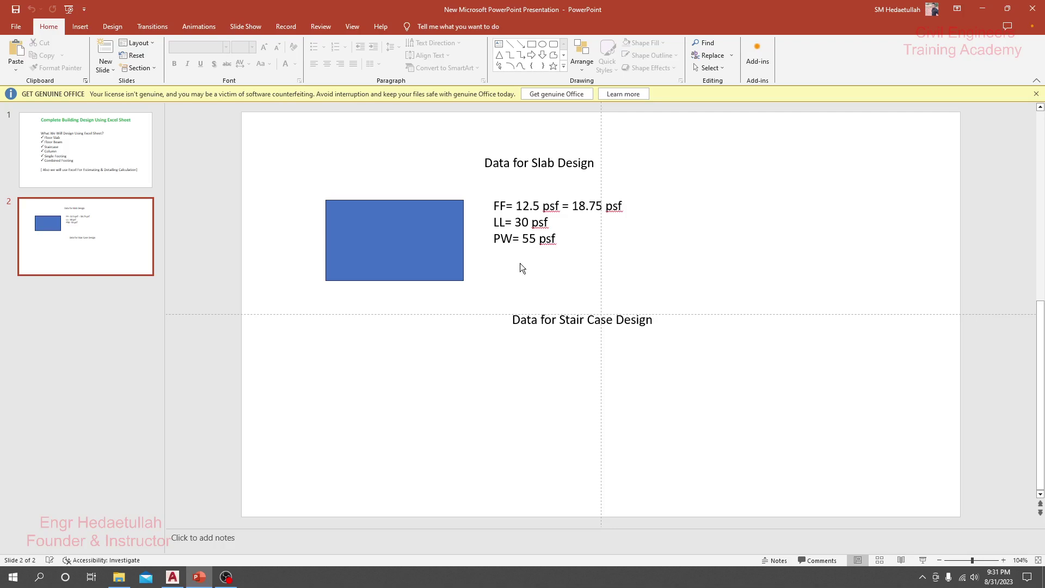
# - Start Epic Pen from the Recent list in Windows search
pyautogui.click(13, 576)
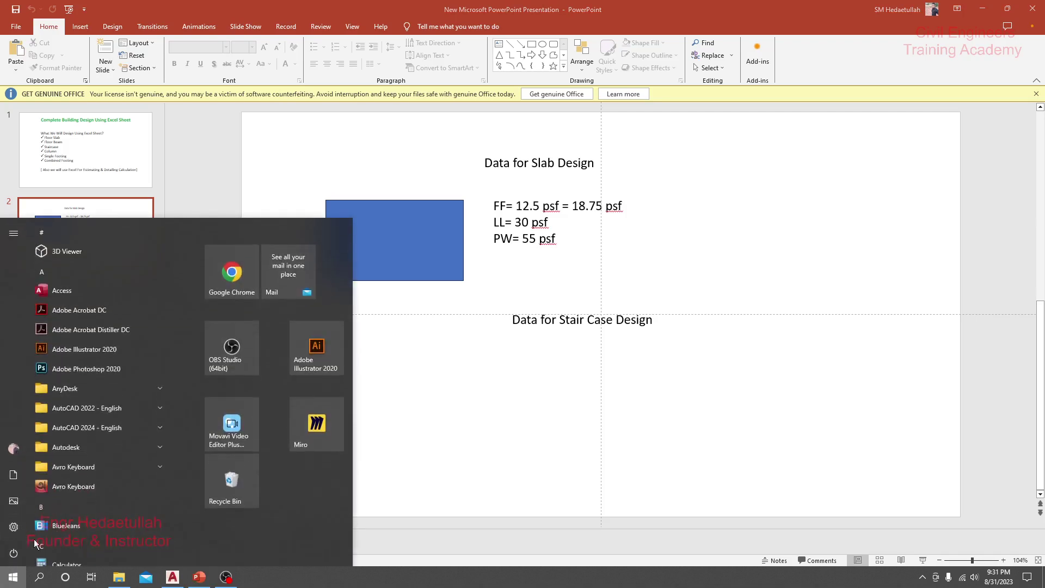
pyautogui.scroll(-2, 113, 461)
pyautogui.scroll(-2, 113, 462)
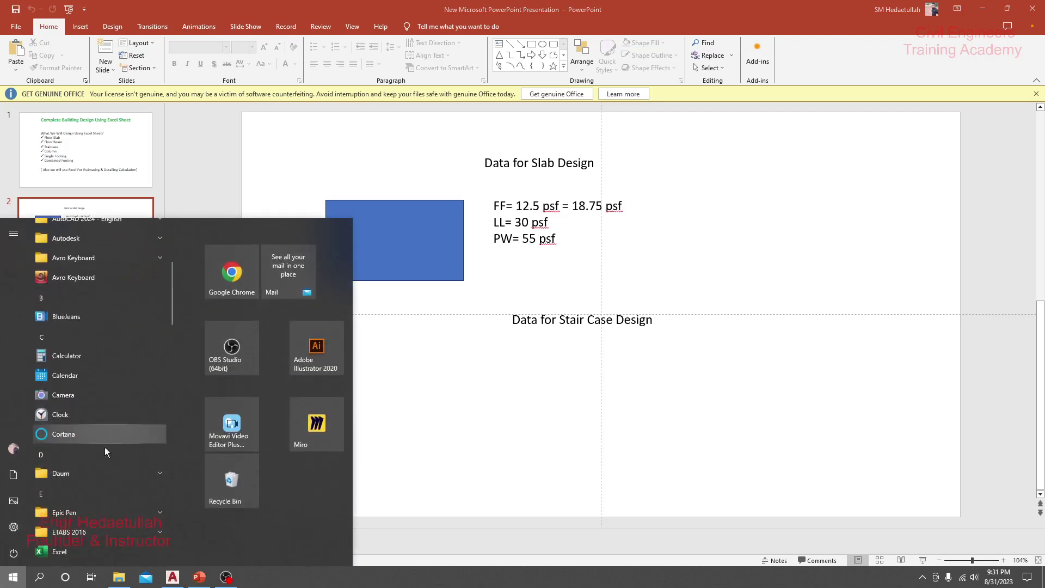
pyautogui.scroll(-1, 105, 446)
pyautogui.click(25, 576)
pyautogui.click(39, 576)
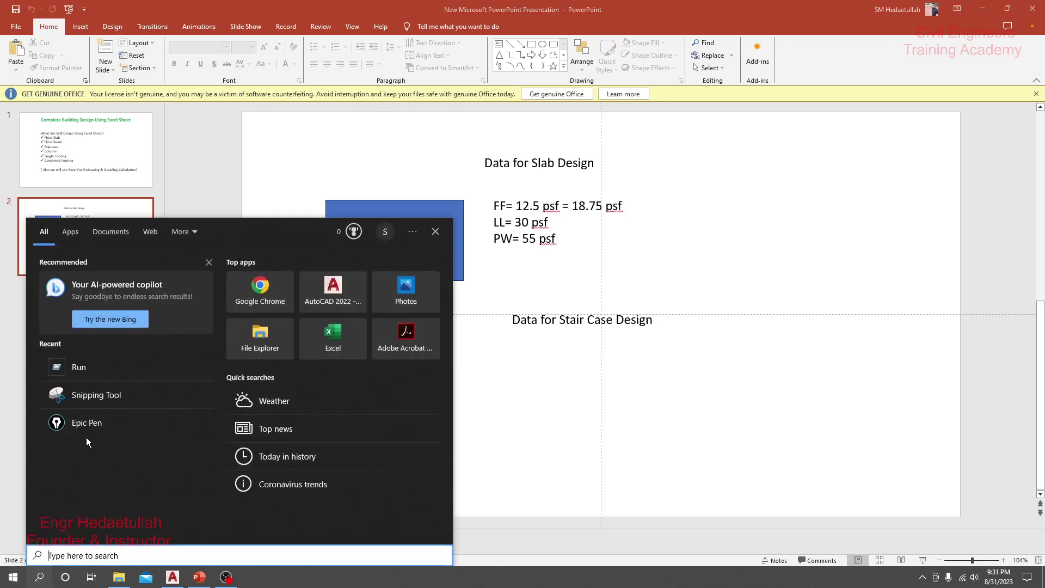
pyautogui.click(86, 429)
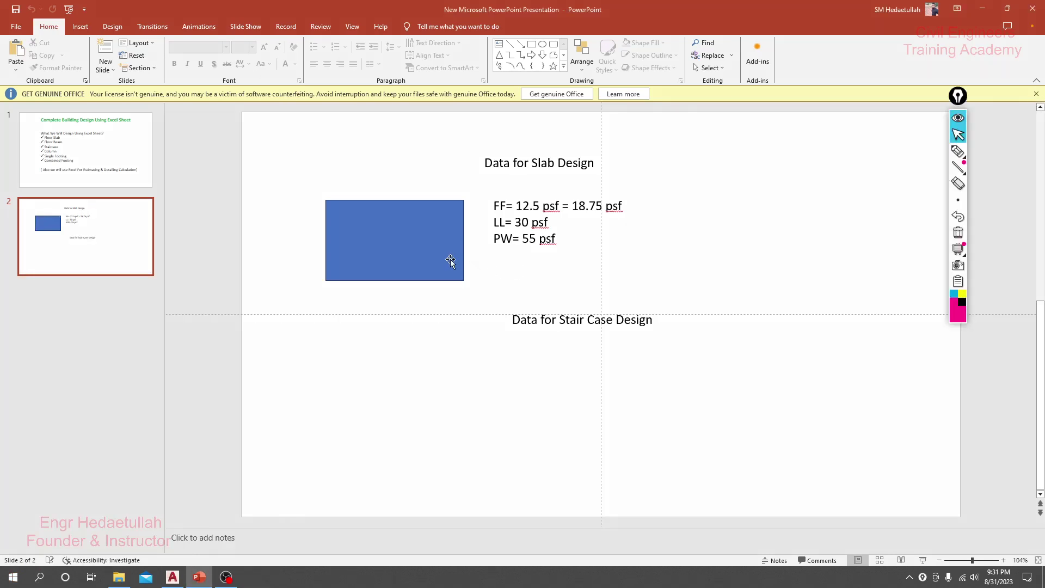
# - Handwrite 1/12 × 150 = 5/12 × 150 beside the load list with the pencil
pyautogui.moveTo(958, 97); pyautogui.dragTo(997, 117)
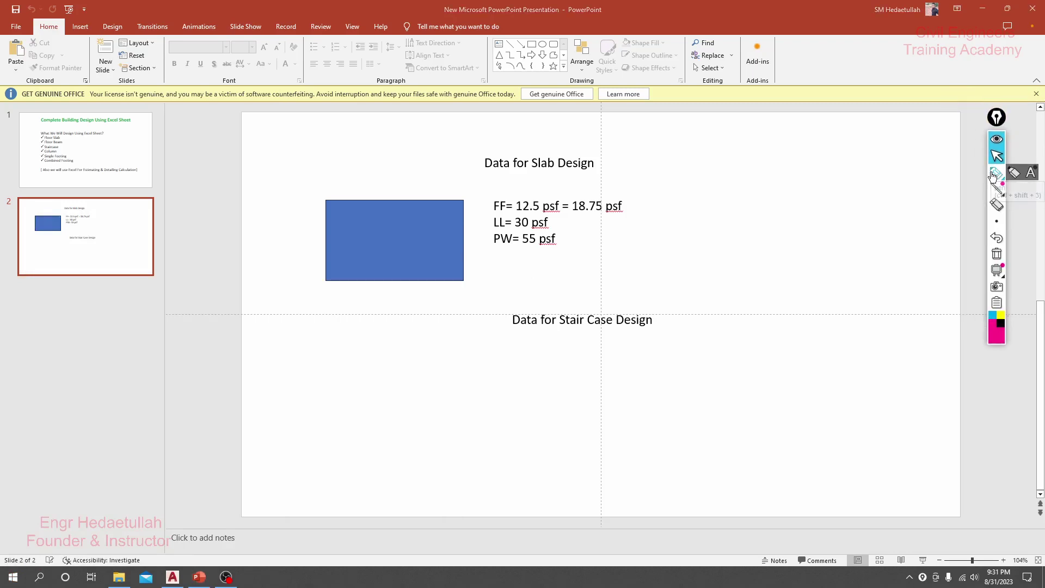
pyautogui.click(993, 174)
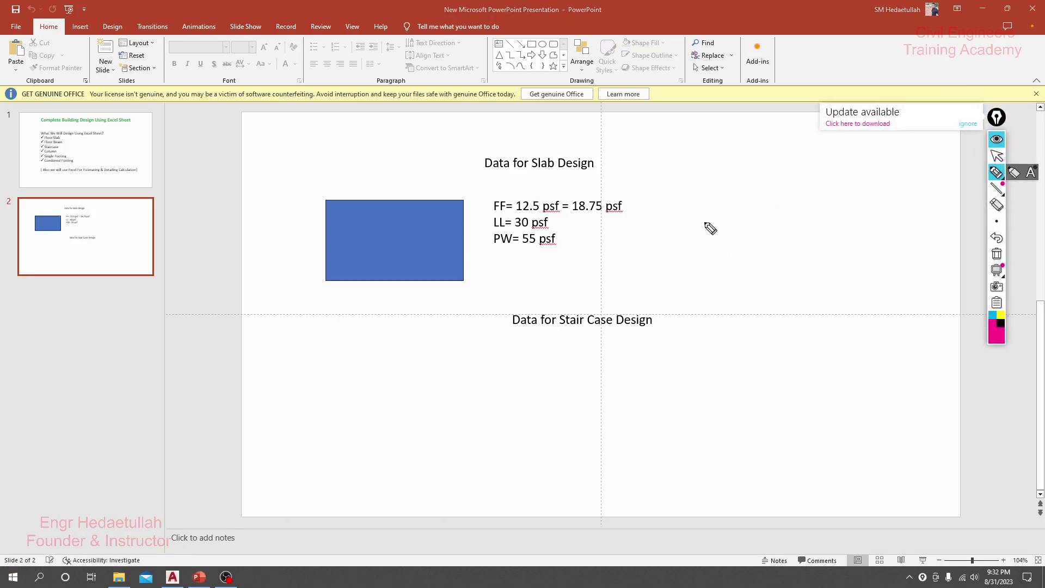
pyautogui.moveTo(707, 214)
pyautogui.mouseDown()
pyautogui.moveTo(708, 237)
pyautogui.moveTo(725, 244)
pyautogui.moveTo(715, 267)
pyautogui.moveTo(730, 265)
pyautogui.moveTo(748, 235)
pyautogui.moveTo(754, 253)
pyautogui.moveTo(777, 249)
pyautogui.moveTo(800, 217)
pyautogui.mouseUp()
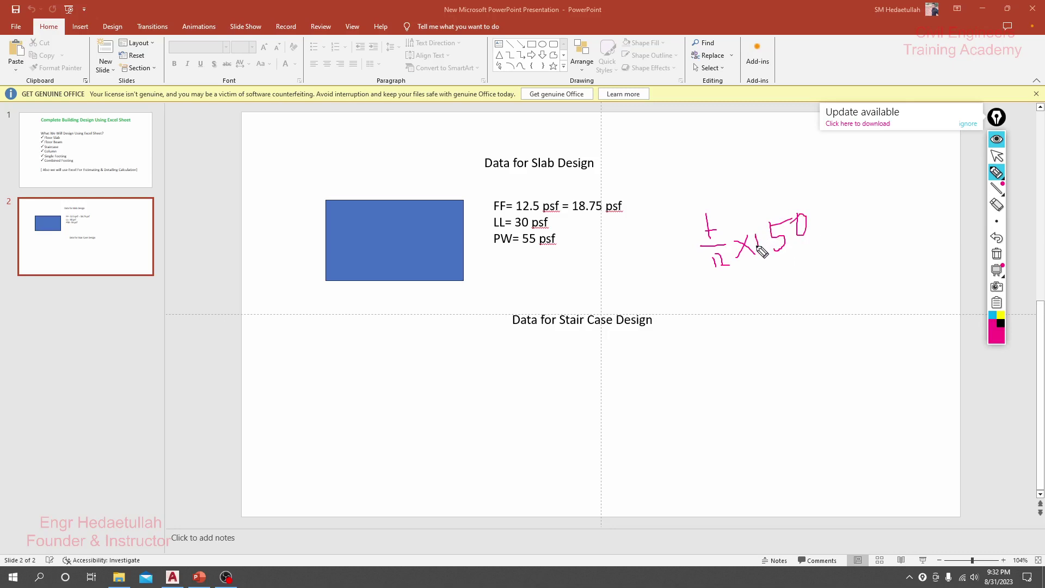
pyautogui.moveTo(694, 302); pyautogui.dragTo(710, 309)
pyautogui.moveTo(726, 282)
pyautogui.mouseDown()
pyautogui.moveTo(725, 301)
pyautogui.moveTo(754, 275)
pyautogui.mouseUp()
pyautogui.moveTo(729, 309)
pyautogui.mouseDown()
pyautogui.moveTo(763, 297)
pyautogui.moveTo(750, 329)
pyautogui.moveTo(773, 327)
pyautogui.mouseUp()
pyautogui.moveTo(785, 283)
pyautogui.mouseDown()
pyautogui.moveTo(780, 302)
pyautogui.moveTo(790, 290)
pyautogui.moveTo(810, 299)
pyautogui.moveTo(803, 276)
pyautogui.moveTo(814, 267)
pyautogui.mouseUp()
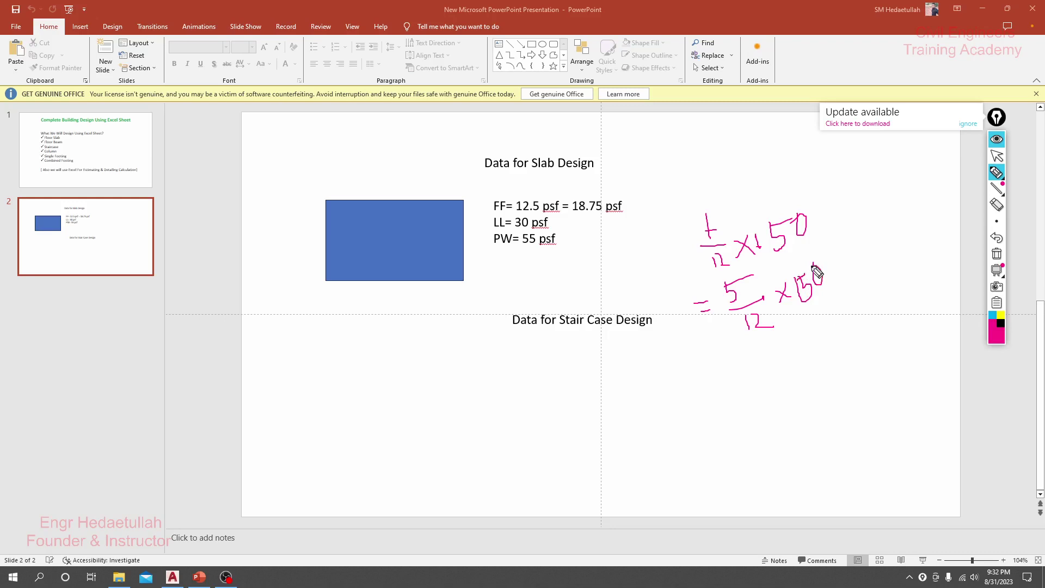
# - Leave pen mode and bring up the Start menu to find Calculator
pyautogui.click(997, 156)
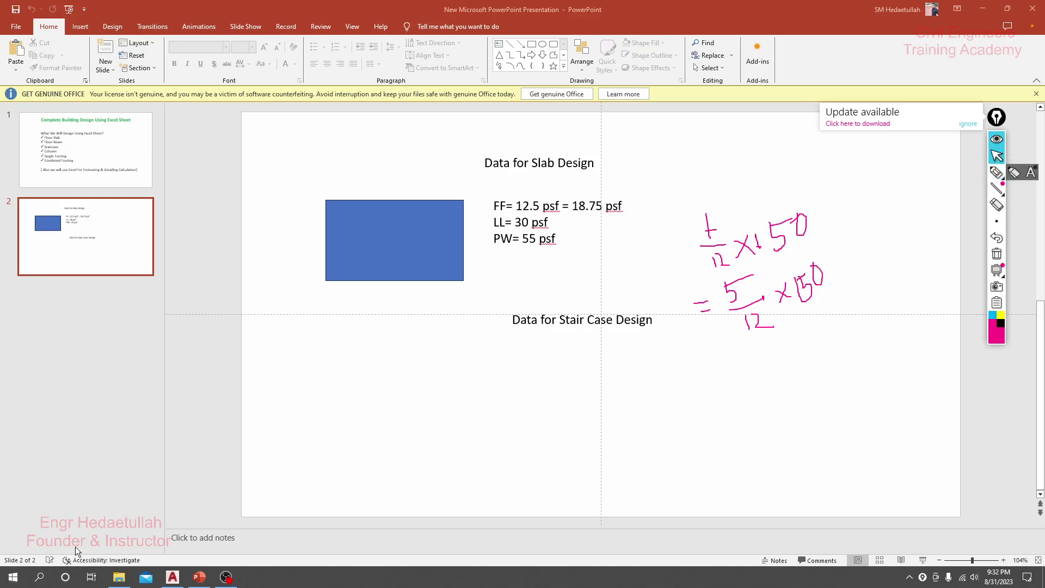
pyautogui.click(39, 576)
pyautogui.press('super')
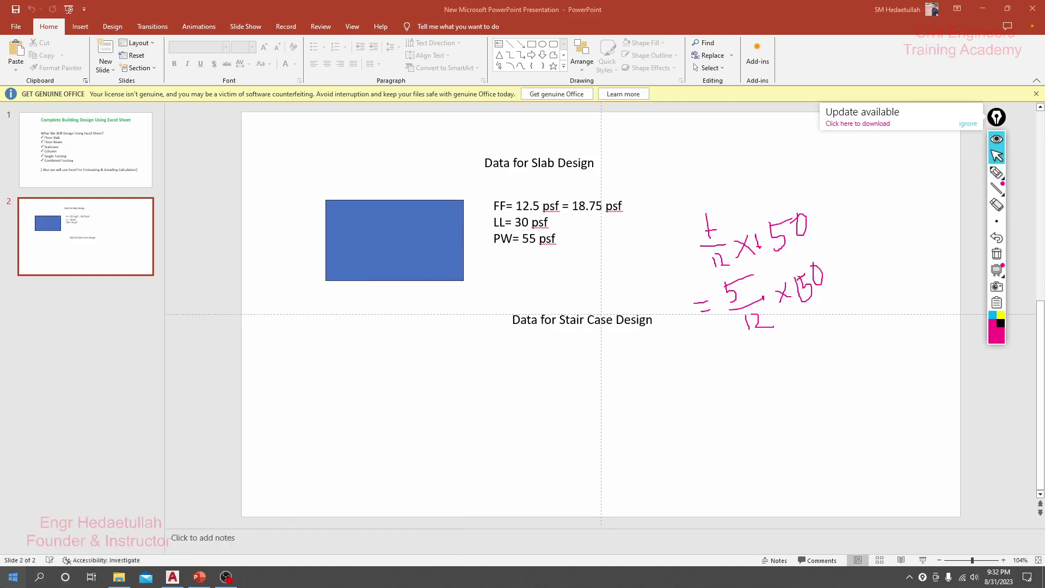
# - Evaluate 5*150 then /12 in Calculator, copy the 62.5 result, and close Calculator
pyautogui.scroll(-3, 76, 404)
pyautogui.click(70, 463)
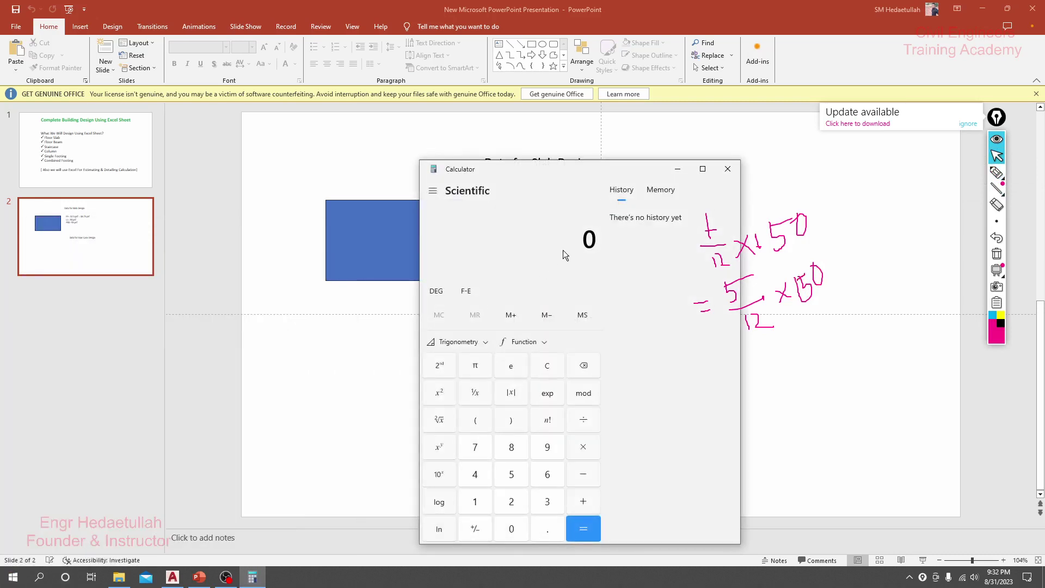
pyautogui.moveTo(555, 180); pyautogui.dragTo(289, 125)
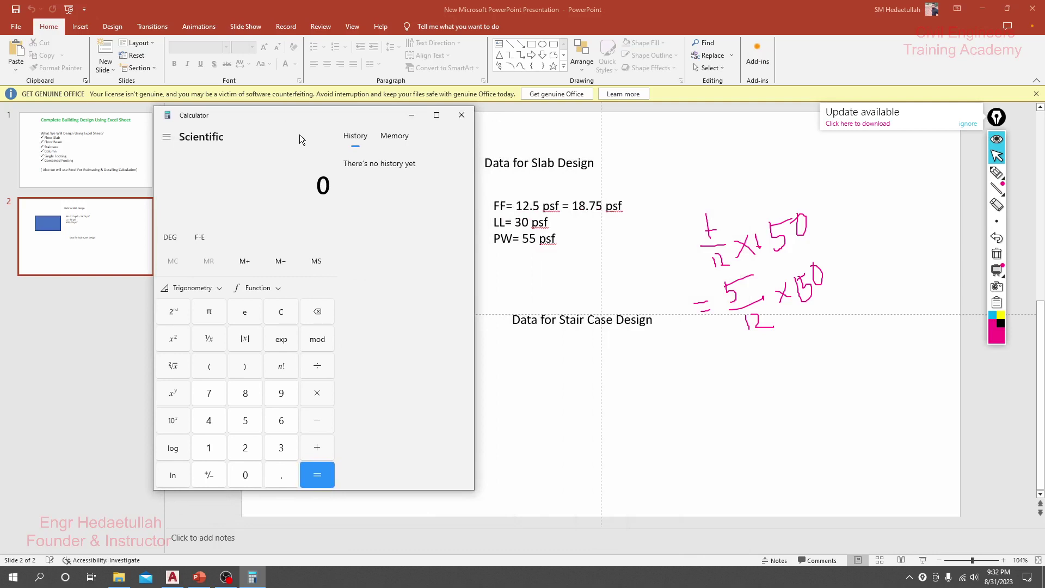
pyautogui.write('5*150')
pyautogui.press('Return')
pyautogui.write('/12')
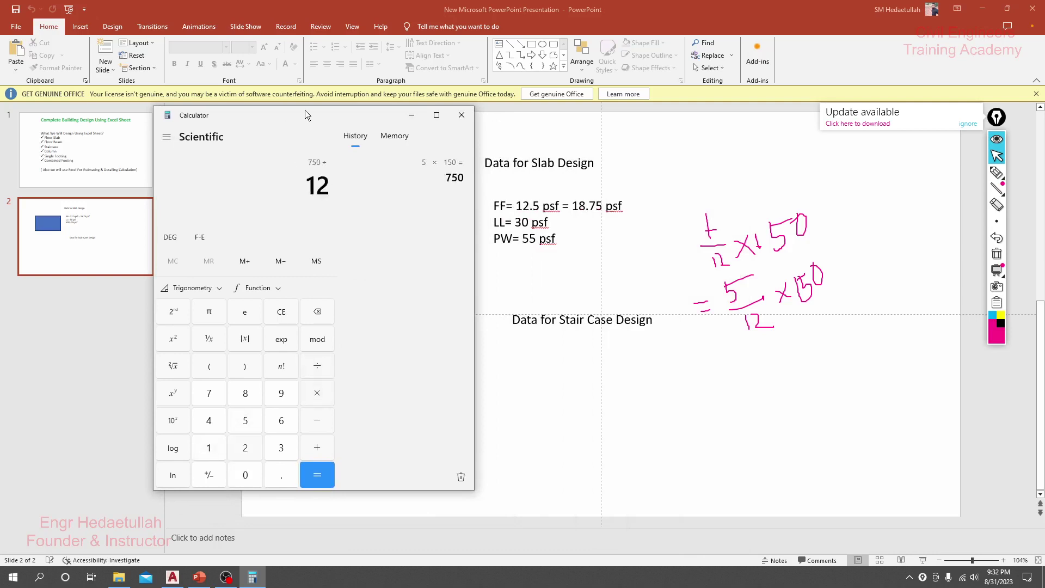
pyautogui.press('Return')
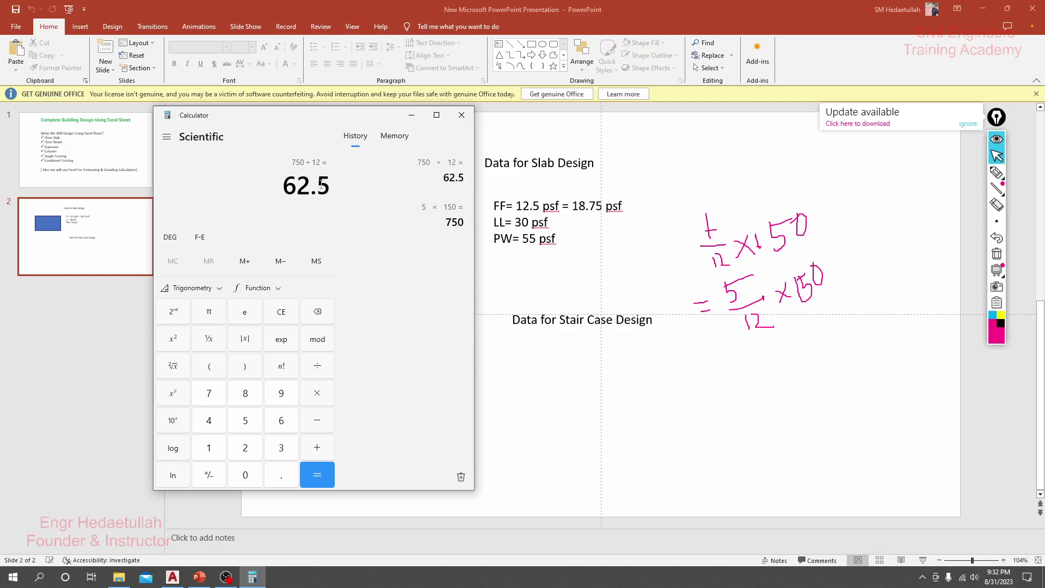
pyautogui.hotkey('ctrl', 'c')
pyautogui.moveTo(328, 192); pyautogui.dragTo(282, 185)
pyautogui.moveTo(345, 113); pyautogui.dragTo(219, 128)
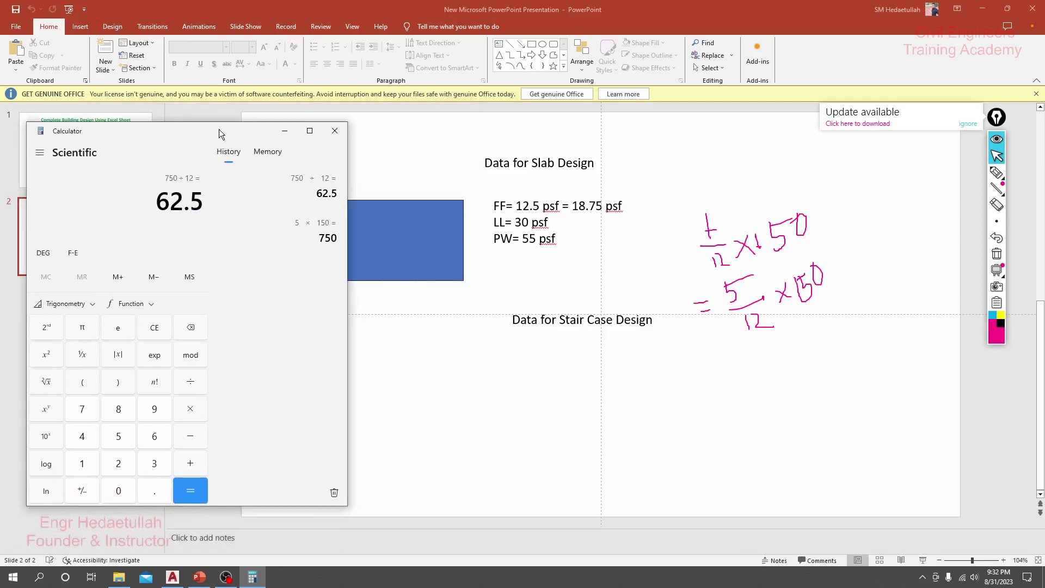
pyautogui.click(335, 131)
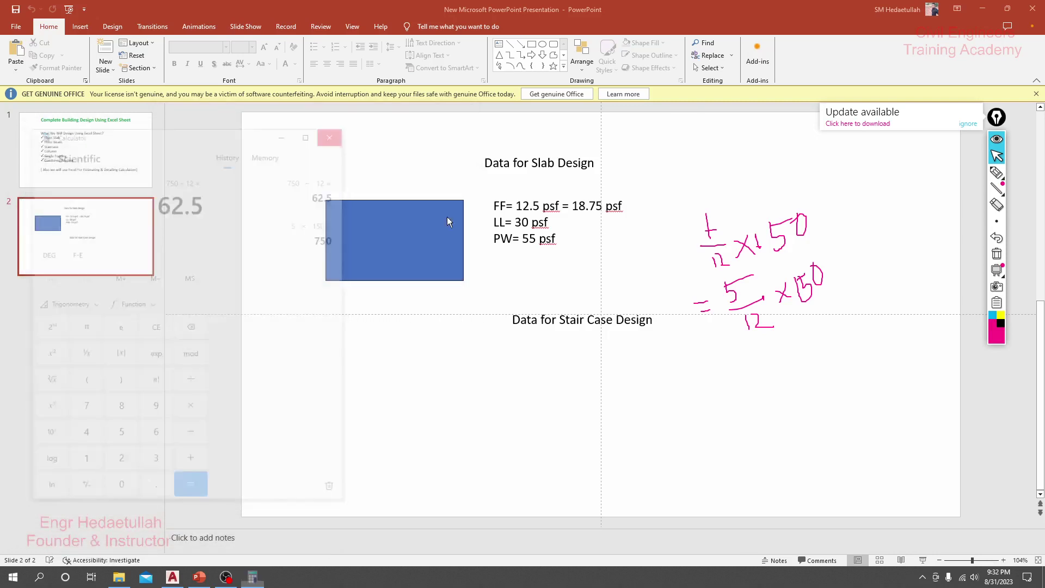
# - Type 'Slab SW=62.5 psf' on a new line below PW= 55 psf
pyautogui.click(539, 239)
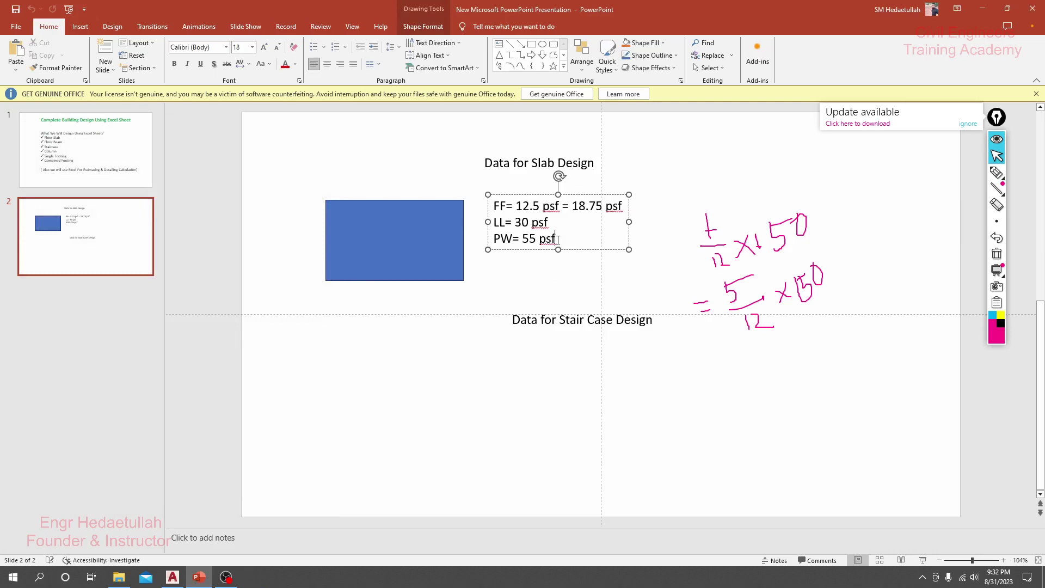
pyautogui.press('Return')
pyautogui.write('S')
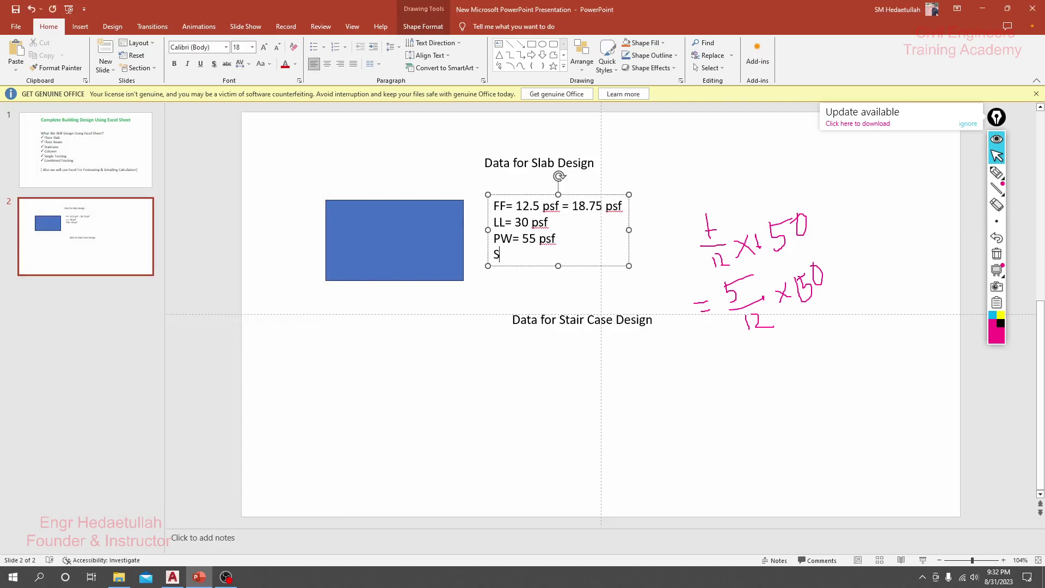
pyautogui.write('lab S')
pyautogui.write('W=')
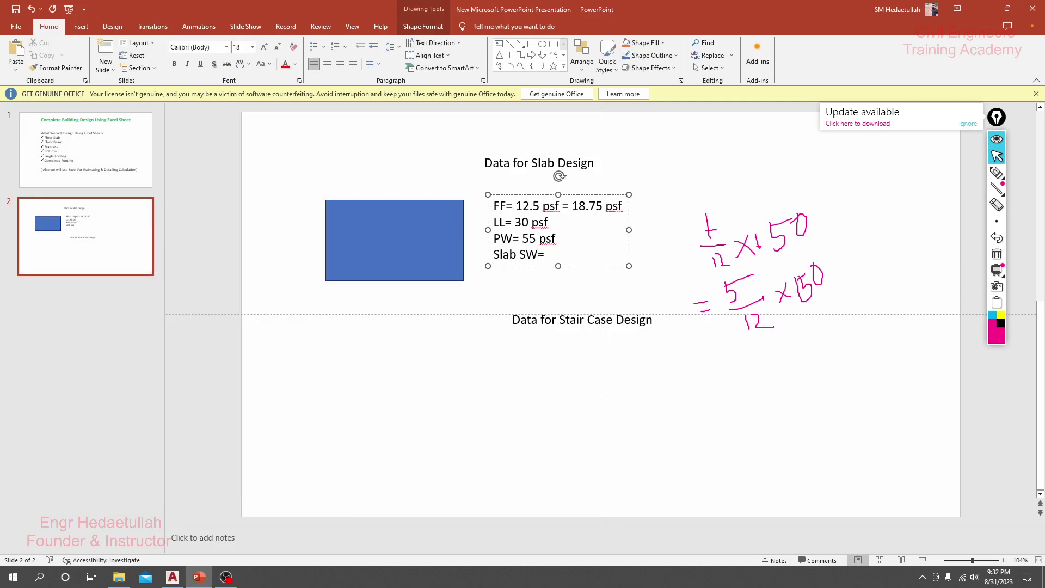
pyautogui.write('62.5 psf')
pyautogui.click(573, 288)
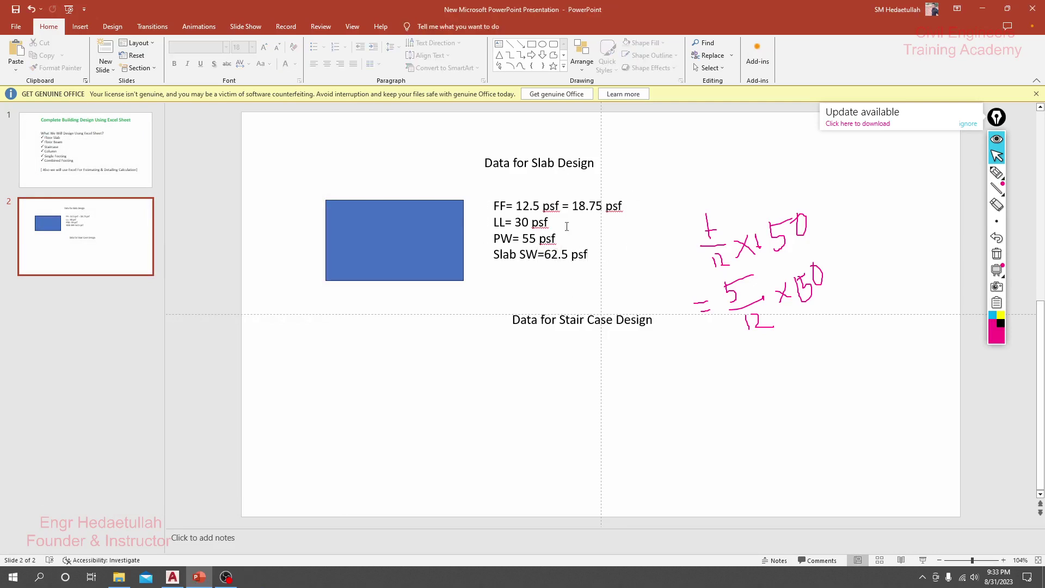
pyautogui.click(997, 173)
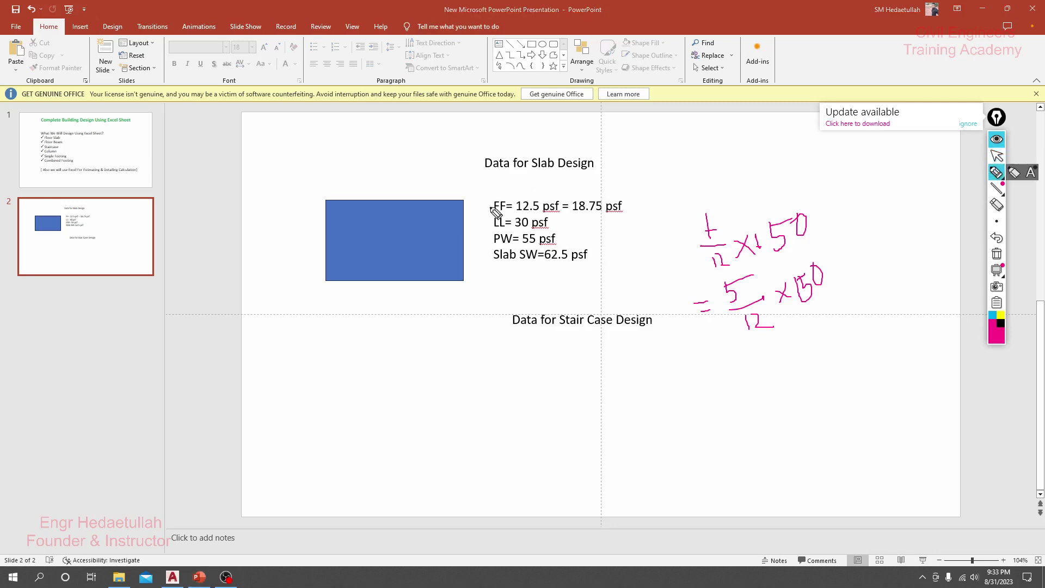
# - Draw magenta ticks beside the FF, LL, PW and Slab SW lines, then return to editing
pyautogui.moveTo(490, 207); pyautogui.dragTo(524, 194)
pyautogui.moveTo(484, 238); pyautogui.dragTo(508, 258)
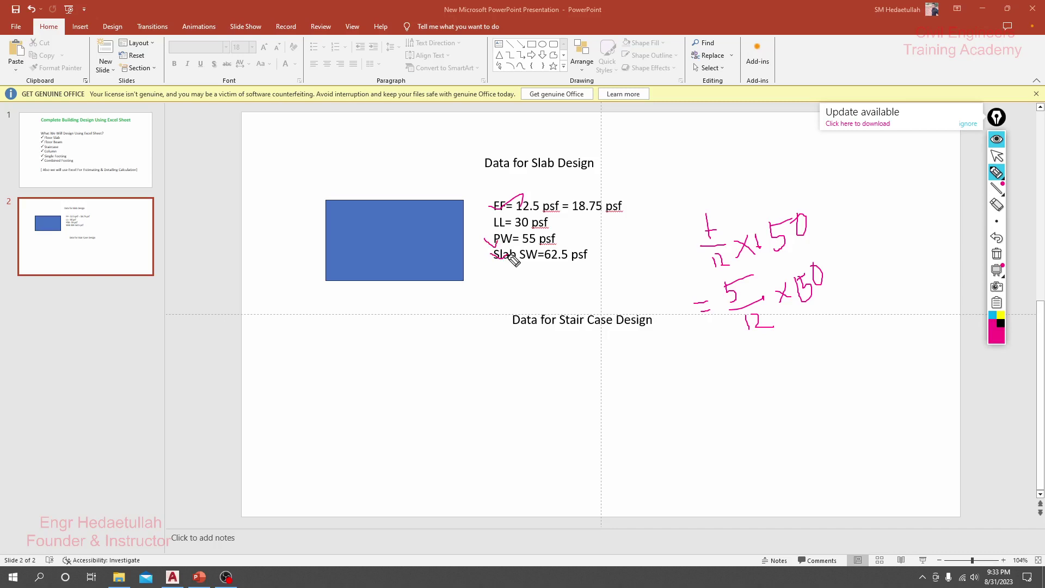
pyautogui.moveTo(477, 223); pyautogui.dragTo(497, 224)
pyautogui.click(996, 156)
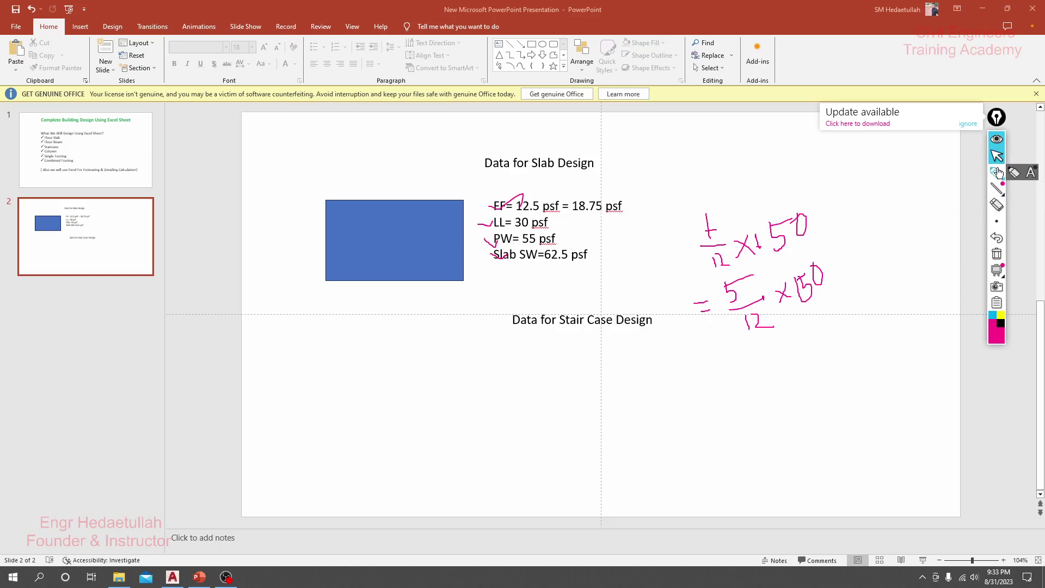
pyautogui.click(997, 173)
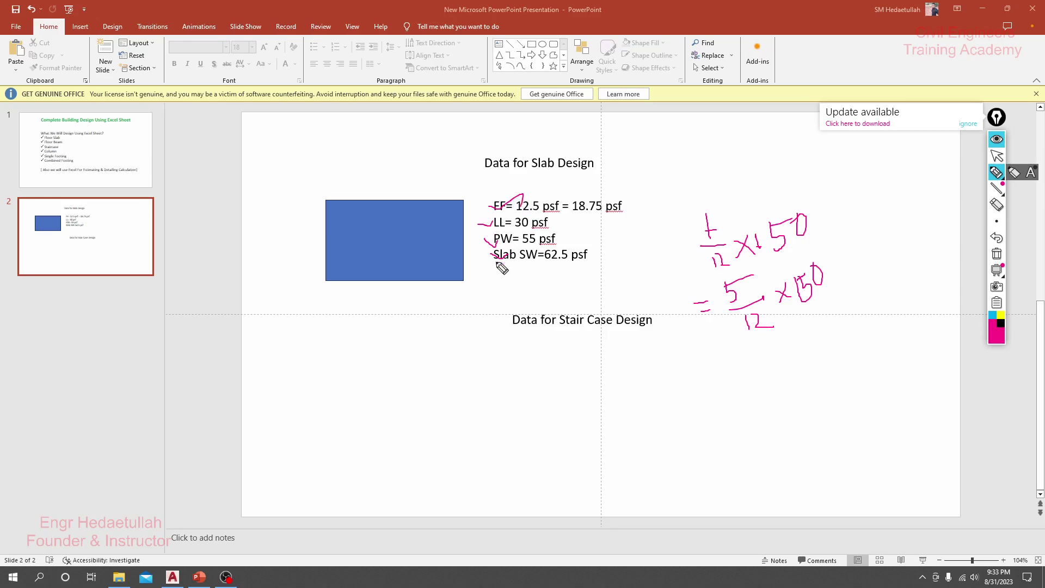
pyautogui.click(996, 157)
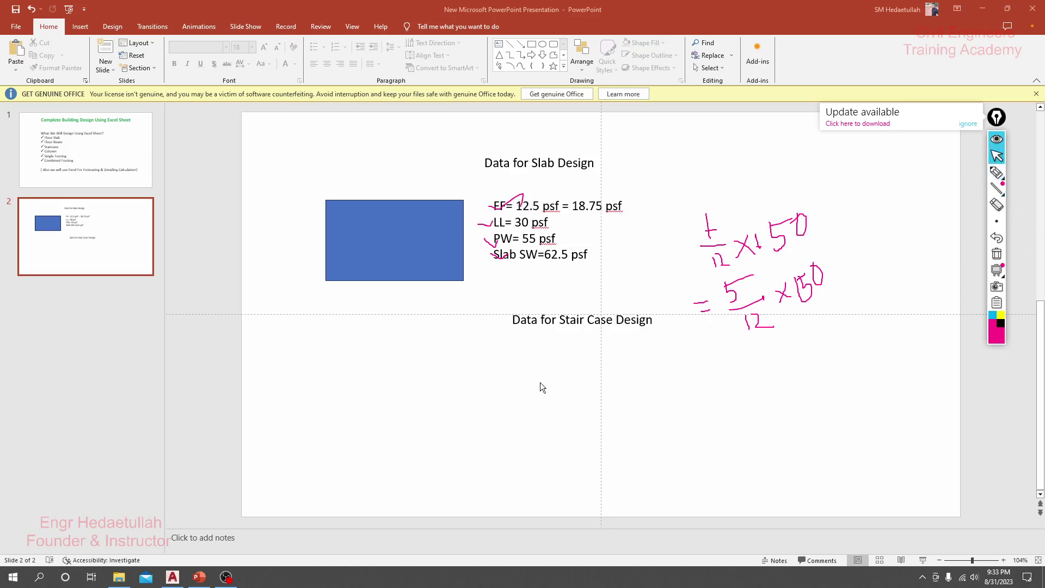
pyautogui.click(583, 254)
# - Start a new 'Total DL=' line below Slab SW=62.5 psf
pyautogui.press('Return')
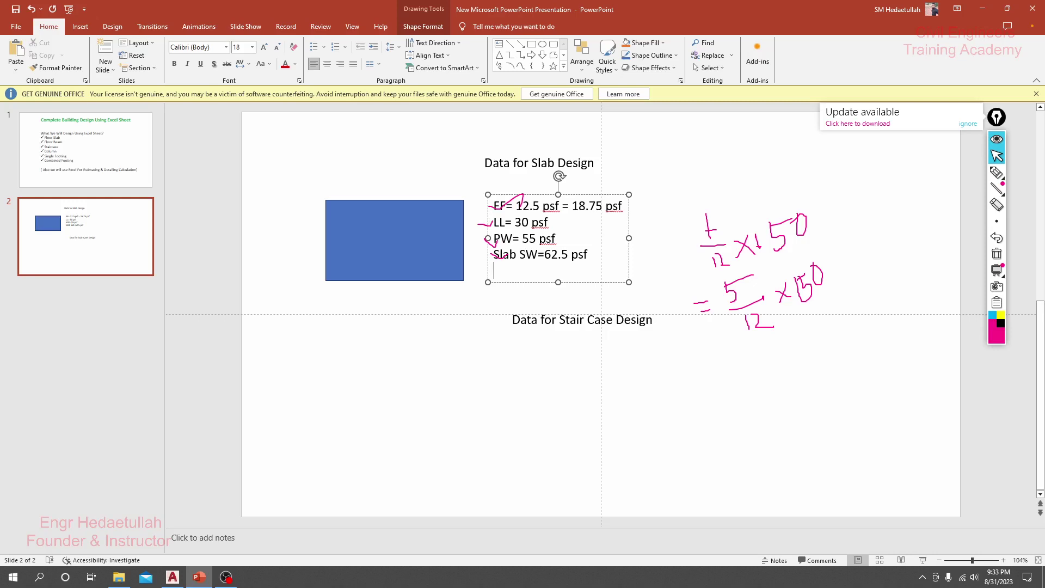
pyautogui.write('DL')
pyautogui.press('BackSpace')
pyautogui.press('BackSpace')
pyautogui.write('Total')
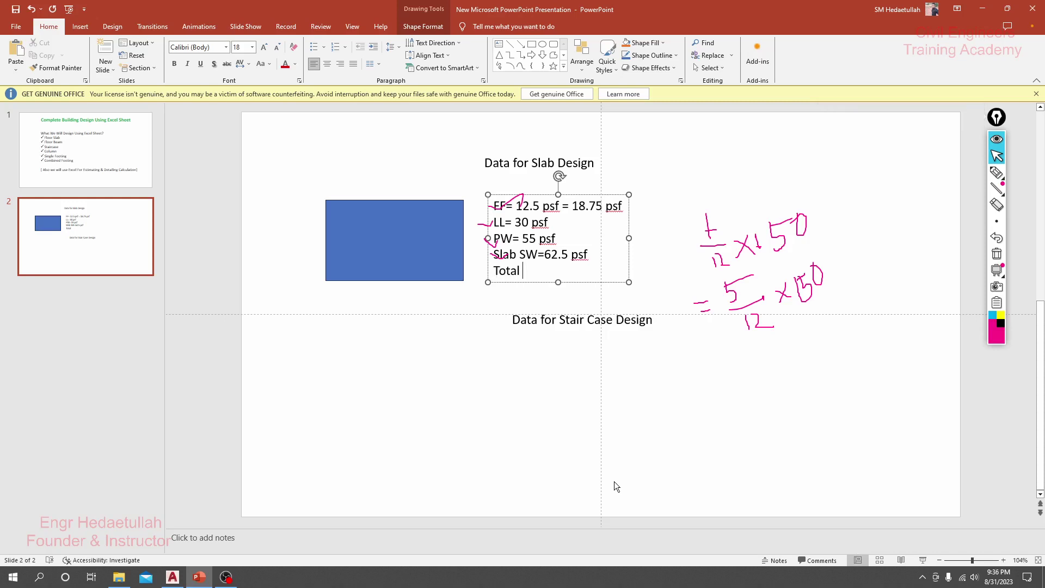
pyautogui.write('DL=')
# - Sum 18.75 + 55 + 62.5 in Calculator to get 136.25
pyautogui.click(12, 577)
pyautogui.click(101, 565)
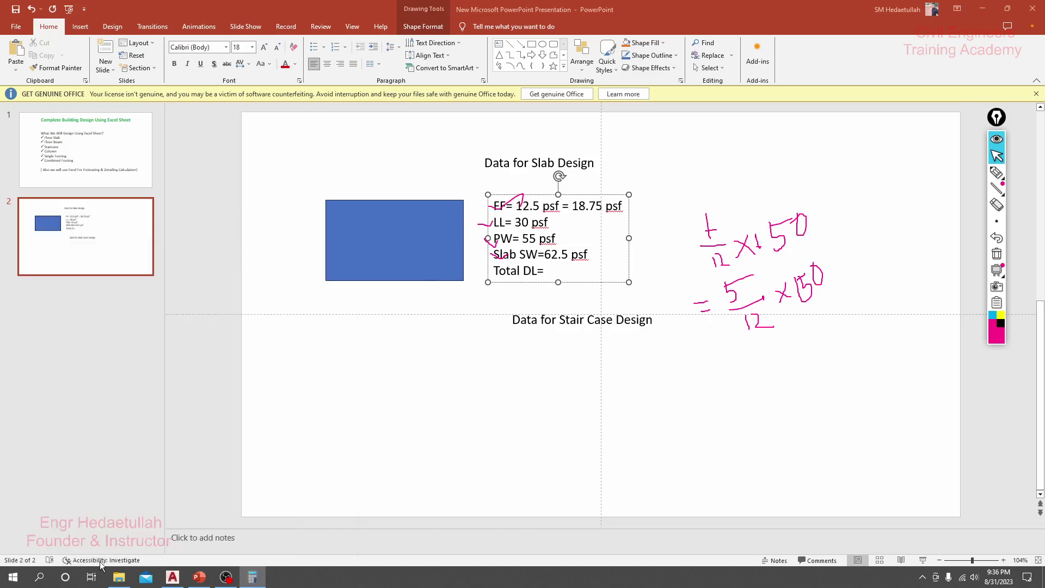
pyautogui.moveTo(158, 128); pyautogui.dragTo(149, 128)
pyautogui.write('1')
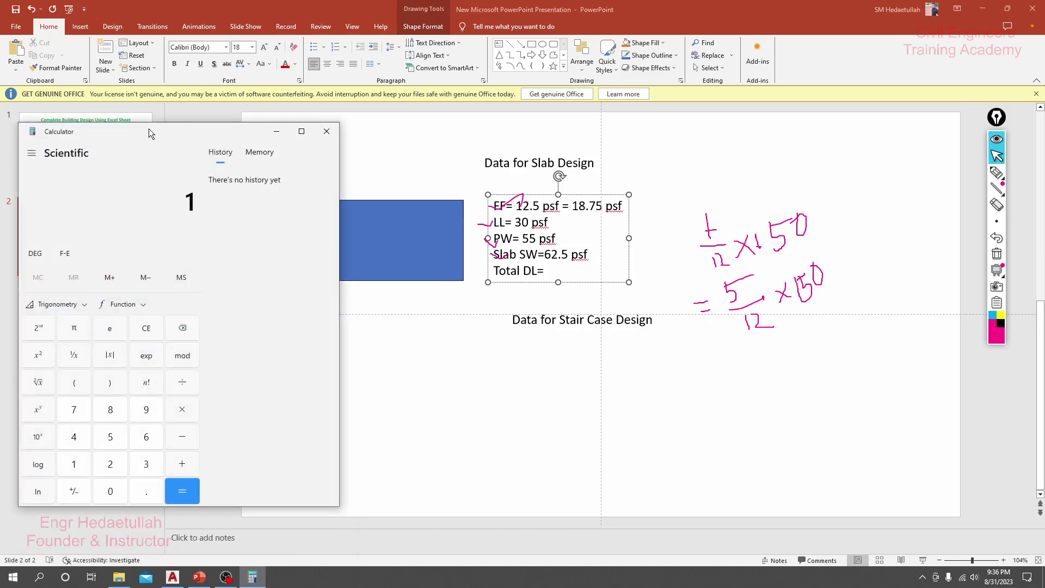
pyautogui.write('8.75')
pyautogui.write('9')
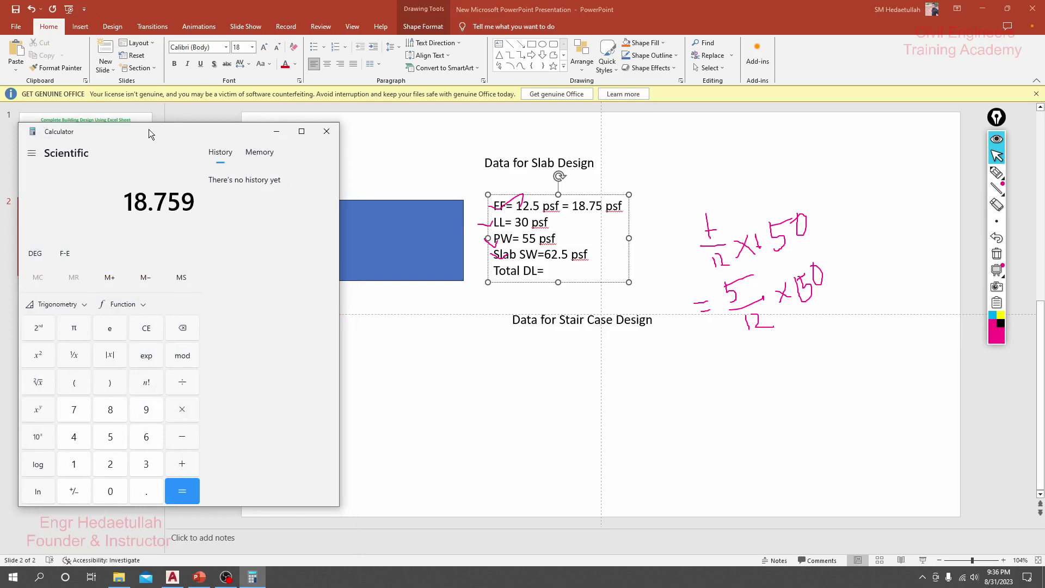
pyautogui.press('BackSpace')
pyautogui.write('+ ')
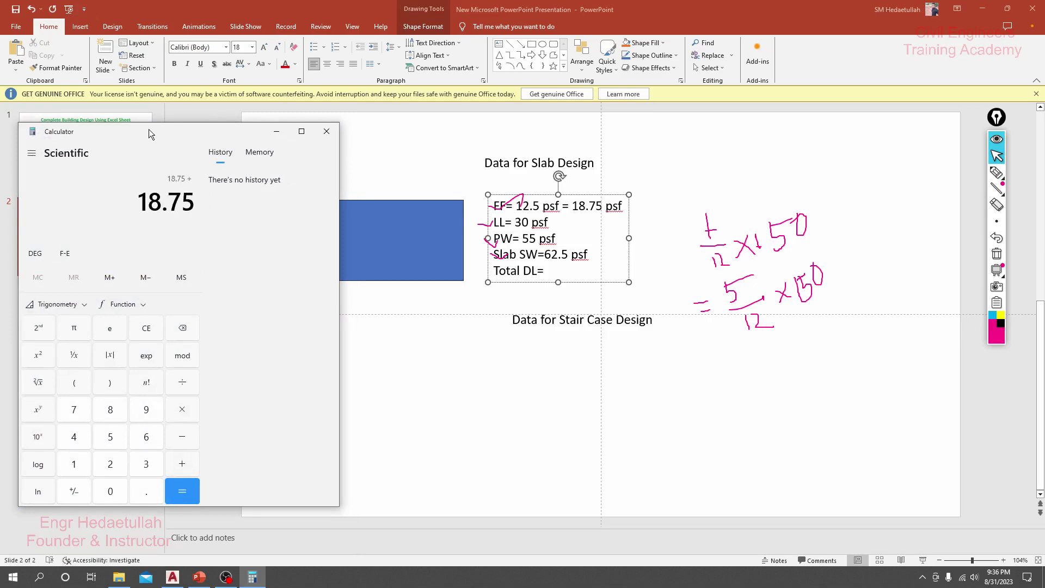
pyautogui.write('55 + ')
pyautogui.write('6')
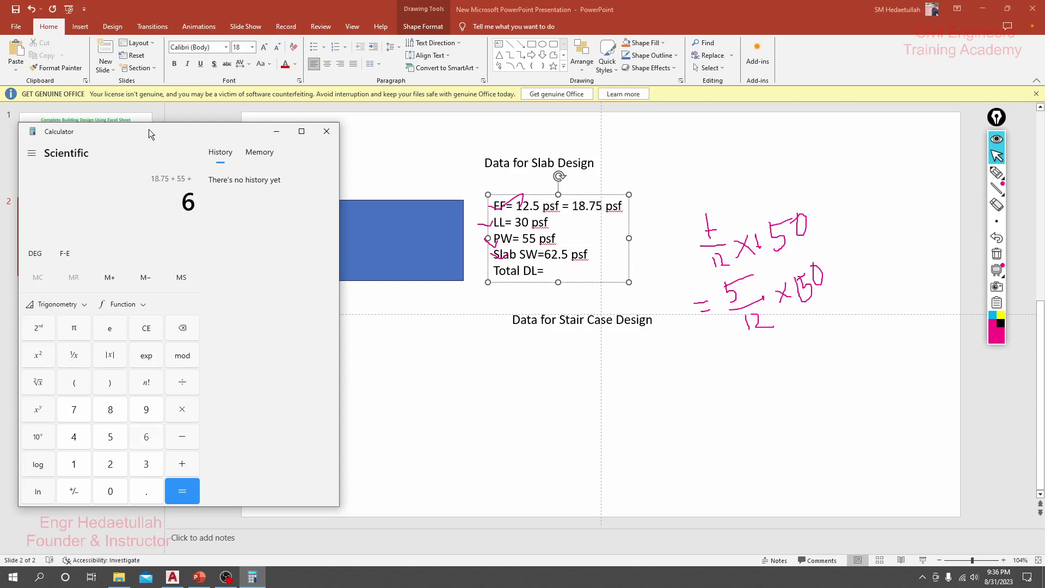
pyautogui.write('2.5')
pyautogui.press('Return')
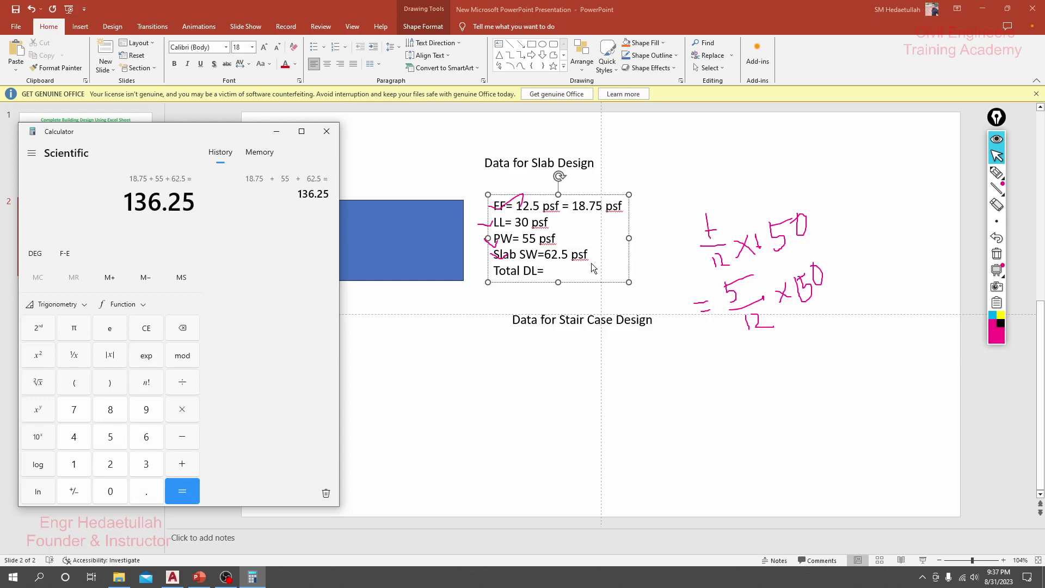
# - Complete the slide's Total DL line with 136.25 psf
pyautogui.click(553, 270)
pyautogui.write('136.25 psf')
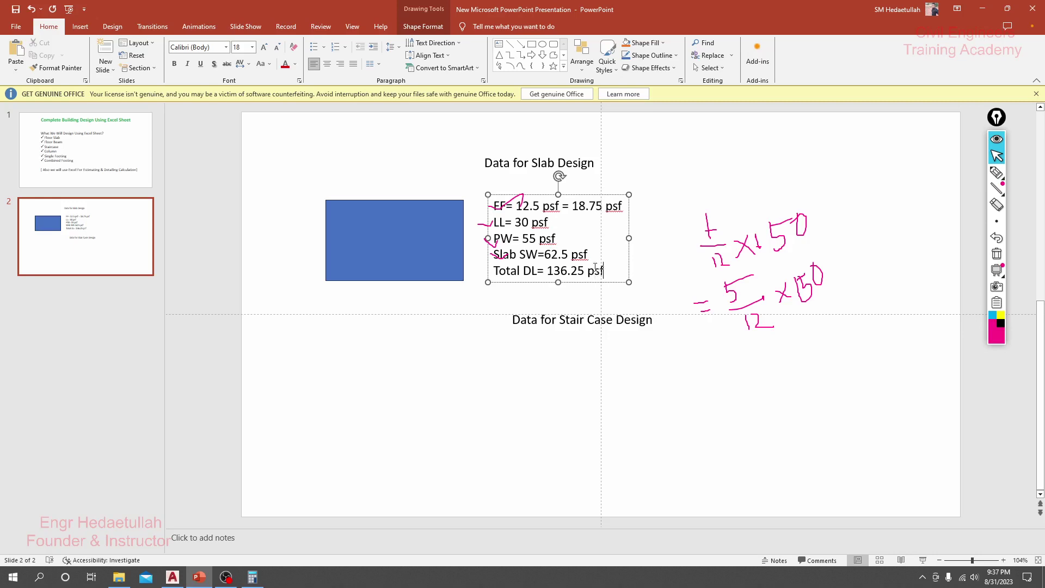
pyautogui.press('Return')
pyautogui.write('LL')
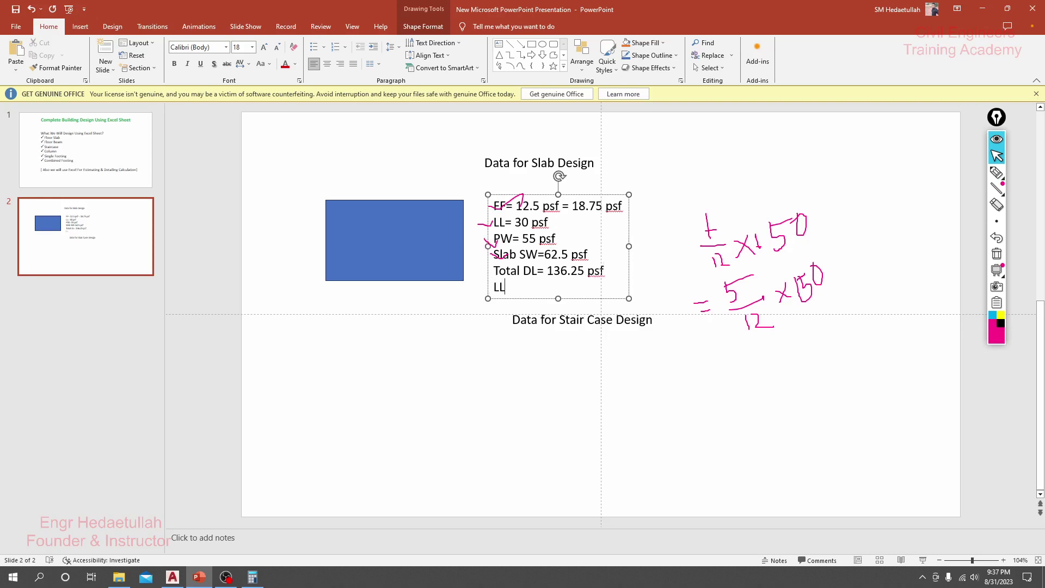
pyautogui.press('BackSpace')
pyautogui.press('BackSpace')
pyautogui.press('BackSpace')
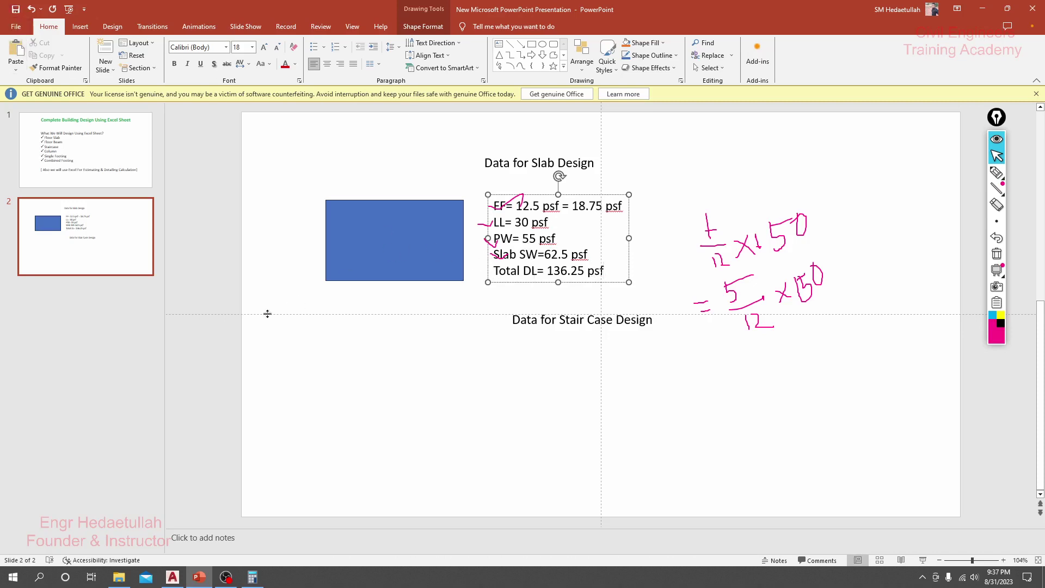
# - Switch to AutoCAD and zoom out to see all three plan sheets
pyautogui.click(172, 576)
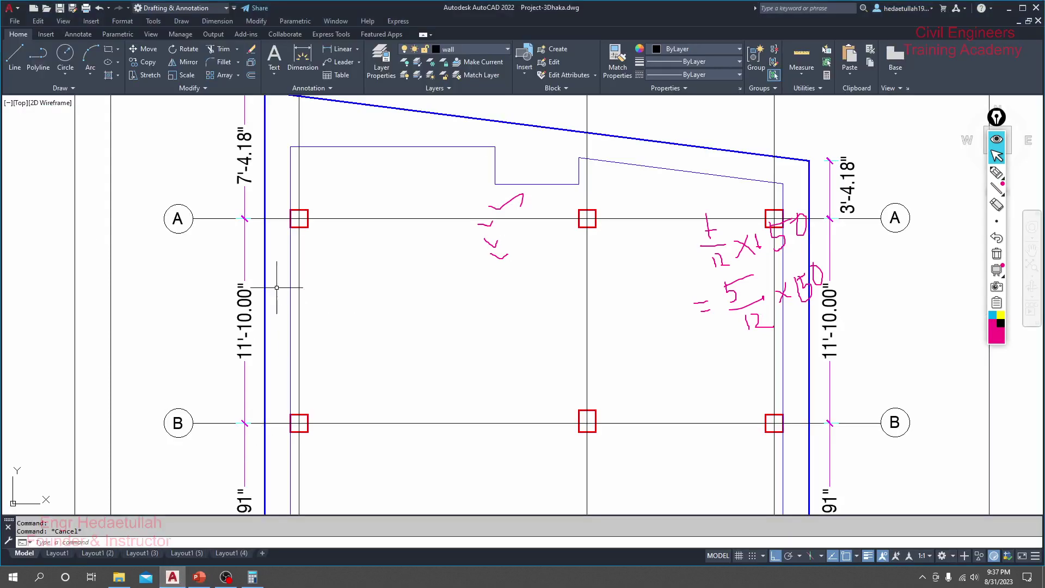
pyautogui.scroll(-3, 360, 294)
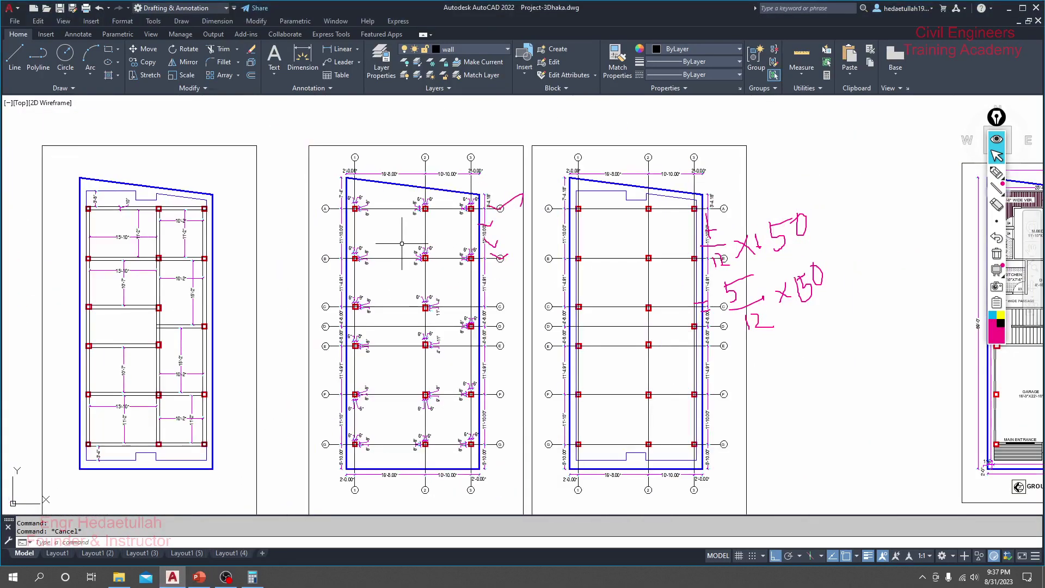
pyautogui.moveTo(345, 296); pyautogui.dragTo(578, 286)
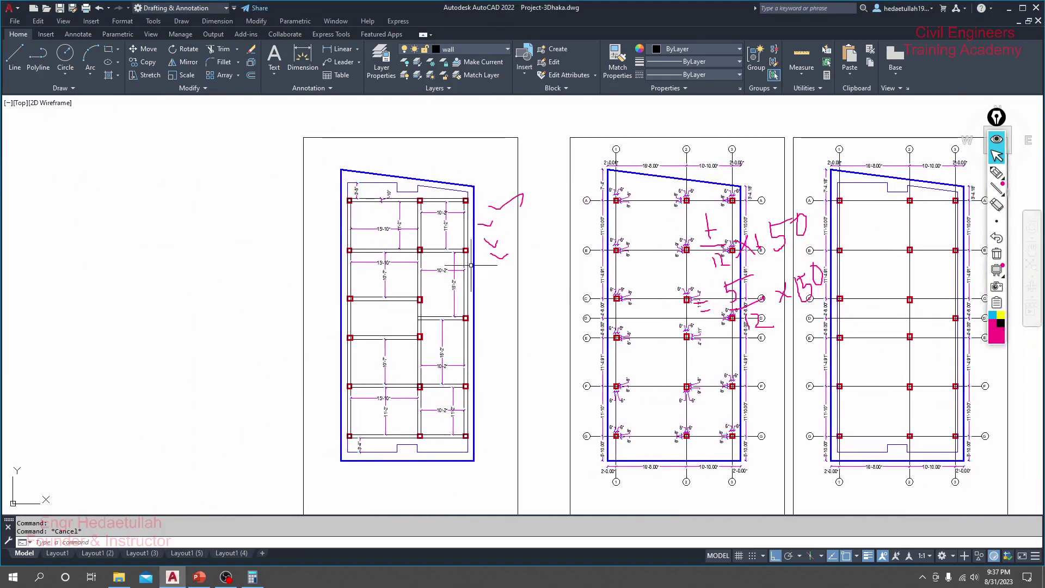
pyautogui.scroll(2, 408, 221)
pyautogui.scroll(2, 399, 252)
pyautogui.moveTo(399, 252); pyautogui.dragTo(309, 298)
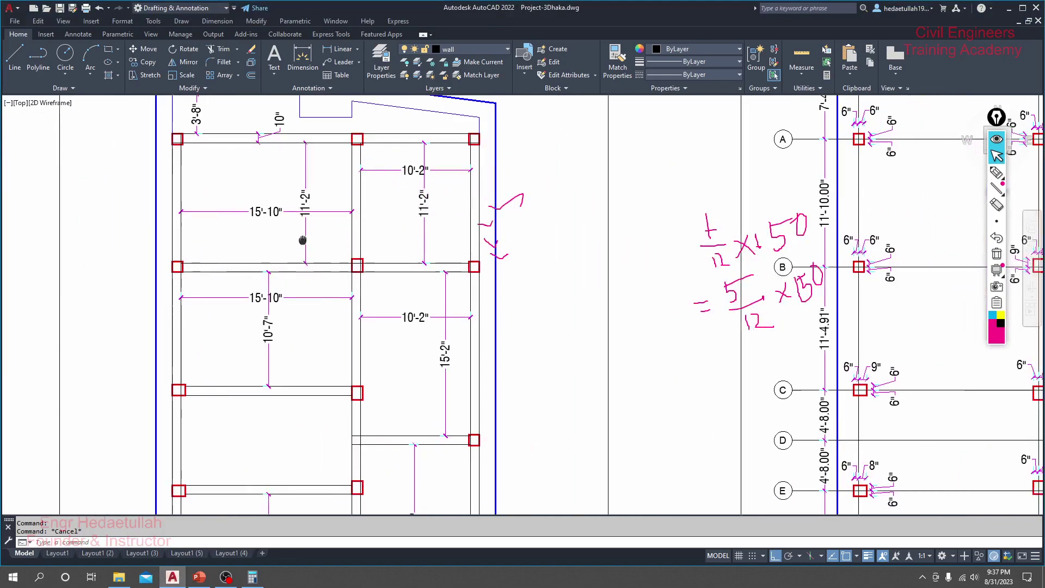
# - Zoom in on the left plan's upper panels (15'-10" and 10'-2") and erase the pen marks
pyautogui.scroll(-1, 320, 250)
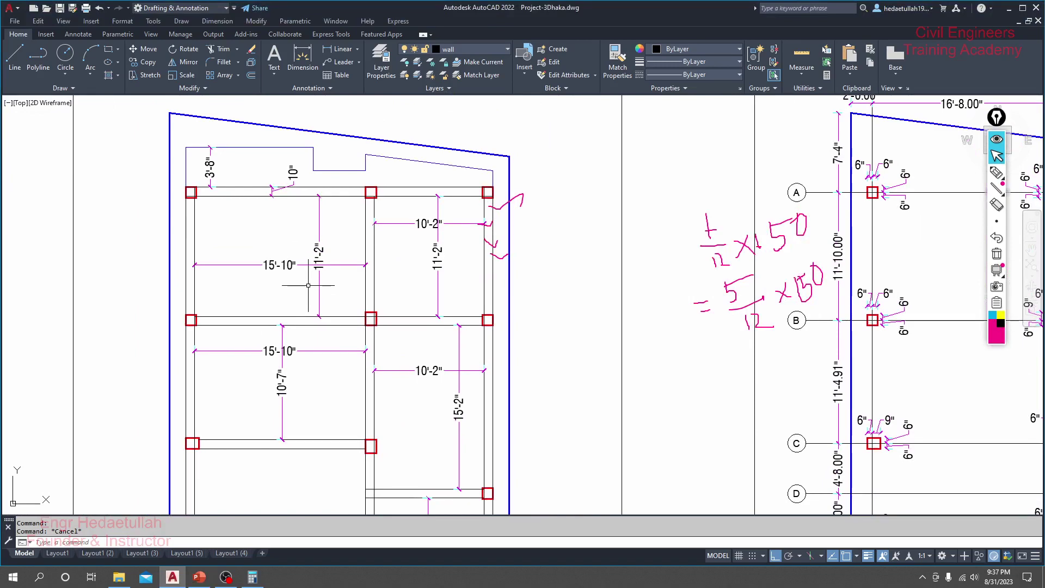
pyautogui.scroll(-1, 320, 246)
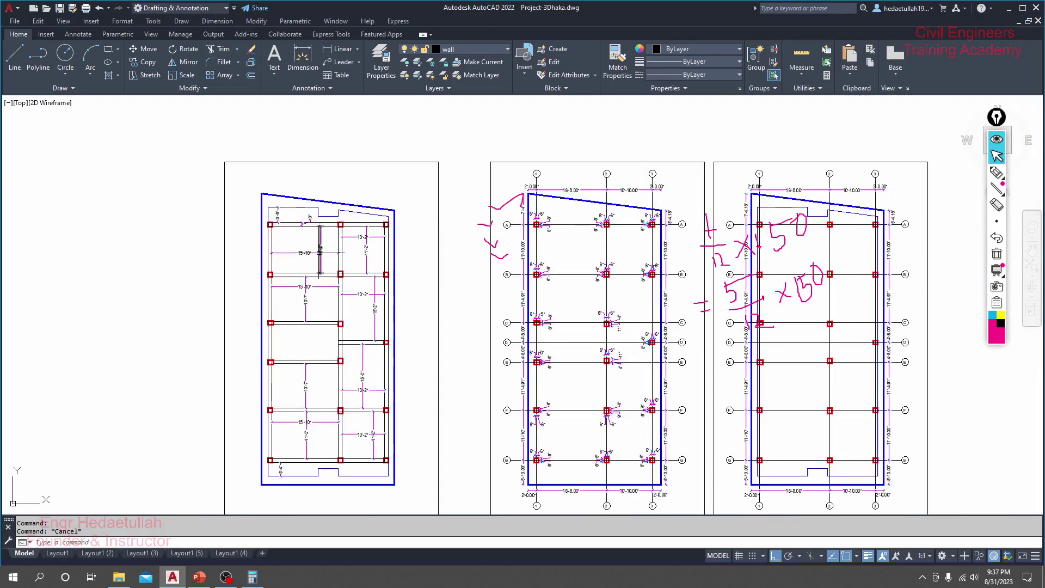
pyautogui.scroll(1, 320, 242)
pyautogui.moveTo(321, 240)
pyautogui.mouseDown()
pyautogui.moveTo(389, 292)
pyautogui.moveTo(350, 272)
pyautogui.mouseUp()
pyautogui.scroll(1, 381, 283)
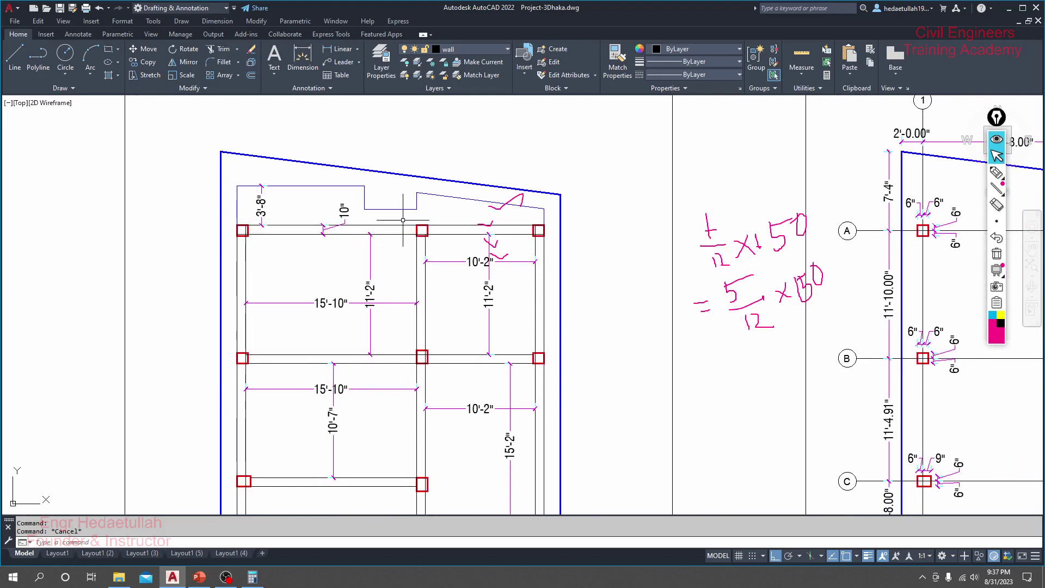
pyautogui.scroll(-2, 401, 230)
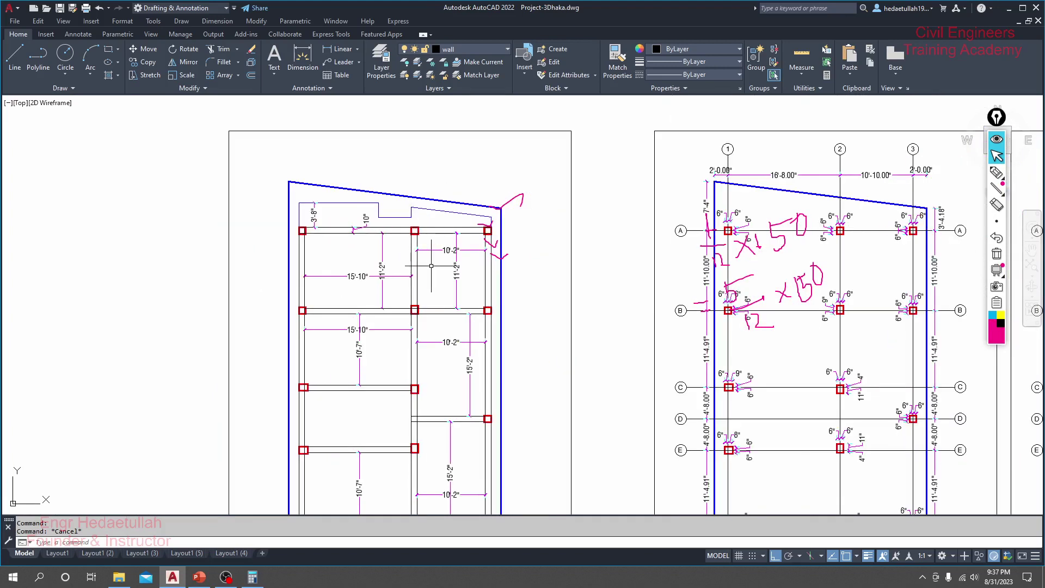
pyautogui.scroll(1, 421, 252)
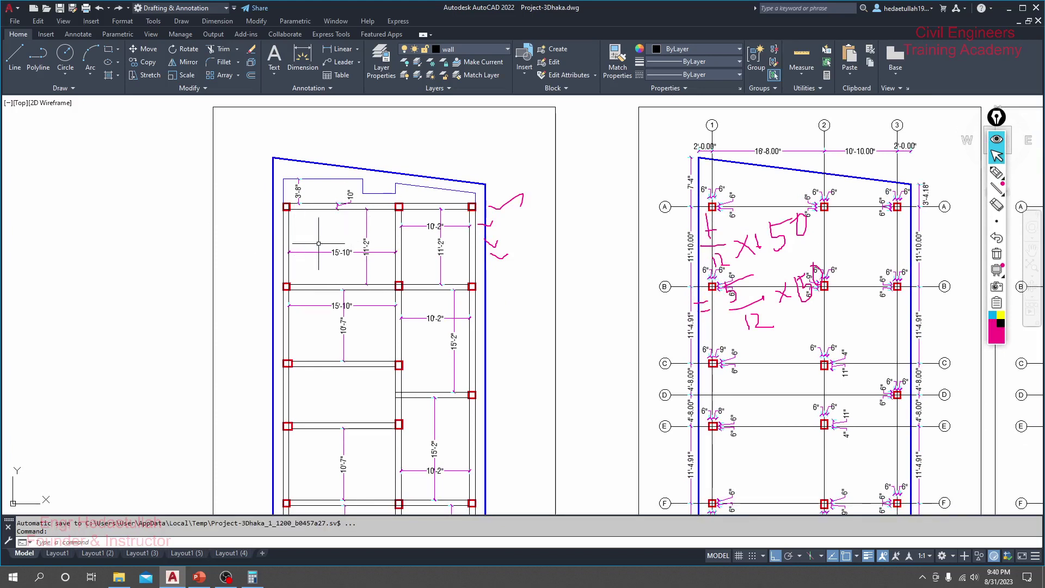
pyautogui.scroll(2, 348, 246)
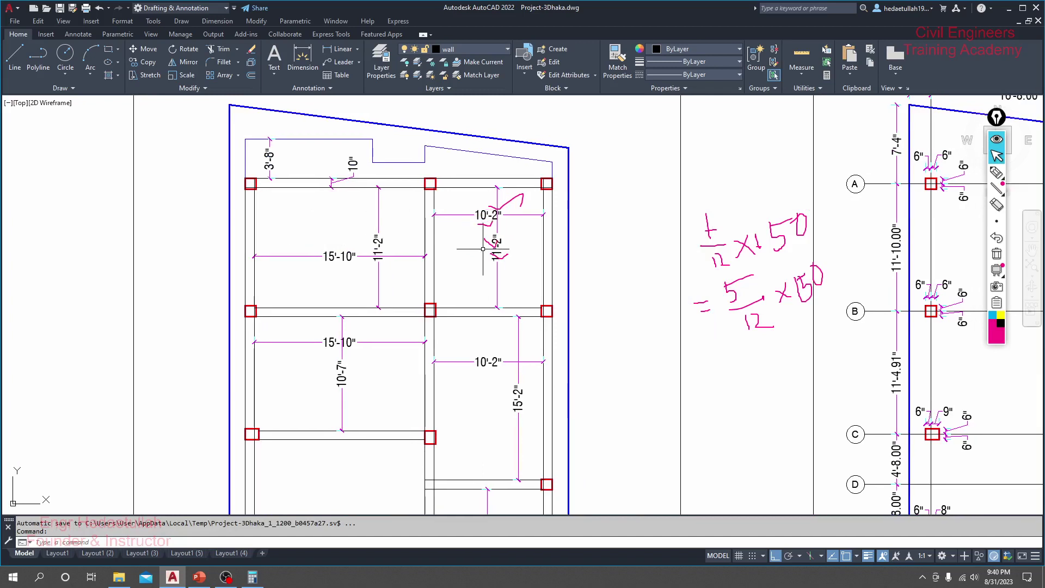
pyautogui.click(997, 255)
pyautogui.click(996, 173)
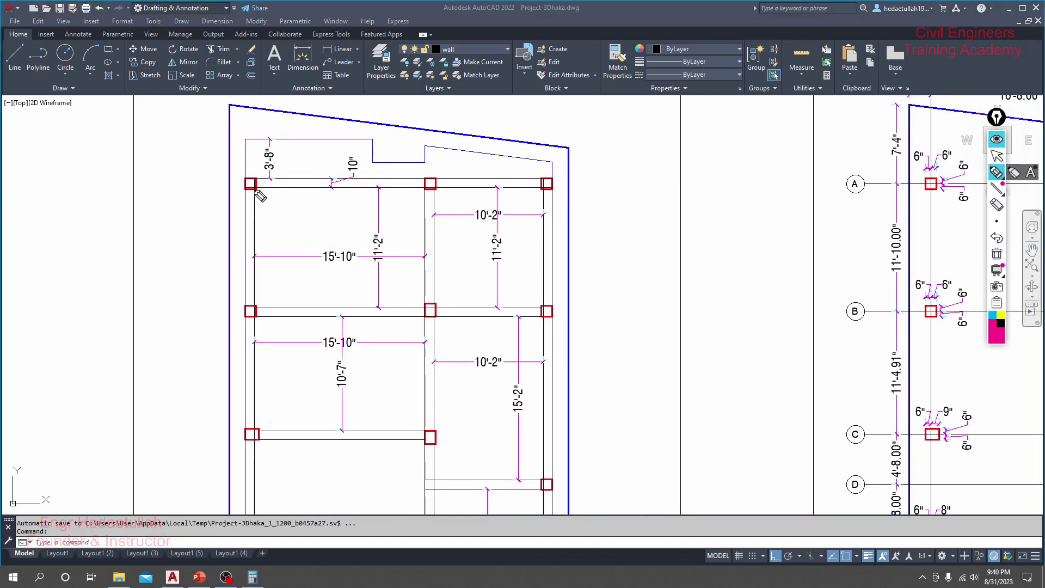
pyautogui.moveTo(258, 191); pyautogui.dragTo(288, 224)
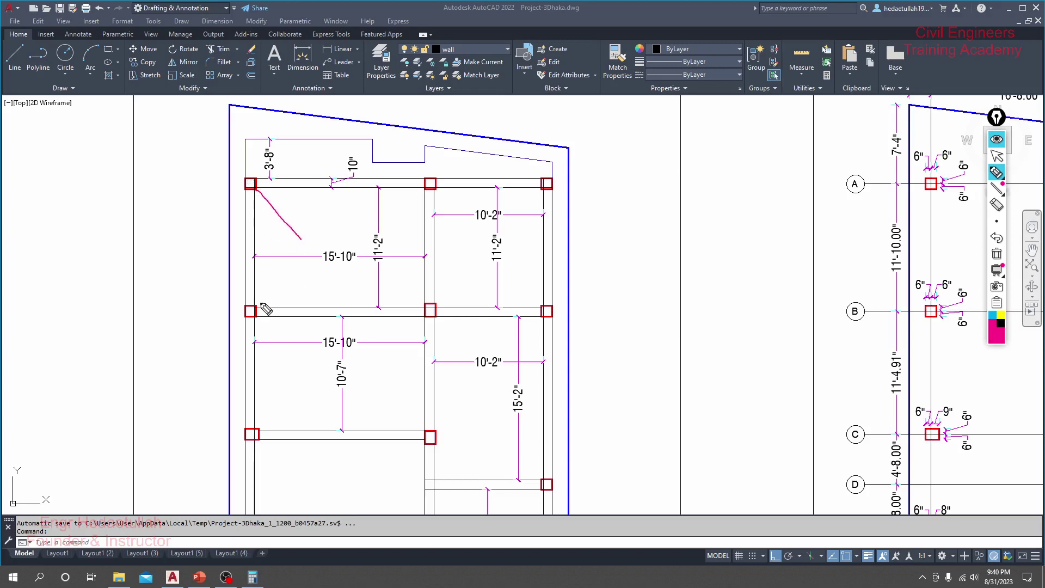
pyautogui.moveTo(254, 307)
pyautogui.mouseDown()
pyautogui.moveTo(396, 251)
pyautogui.moveTo(422, 191)
pyautogui.mouseUp()
pyautogui.moveTo(397, 250); pyautogui.dragTo(425, 306)
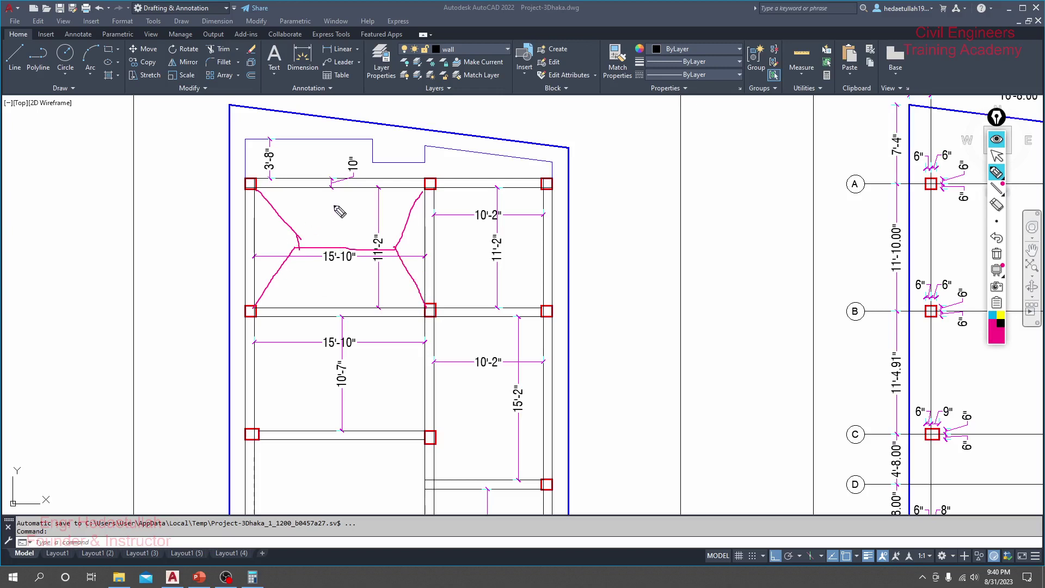
pyautogui.moveTo(334, 205); pyautogui.dragTo(348, 199)
pyautogui.moveTo(303, 270); pyautogui.dragTo(319, 261)
pyautogui.moveTo(403, 244); pyautogui.dragTo(412, 238)
pyautogui.moveTo(331, 230); pyautogui.dragTo(331, 198)
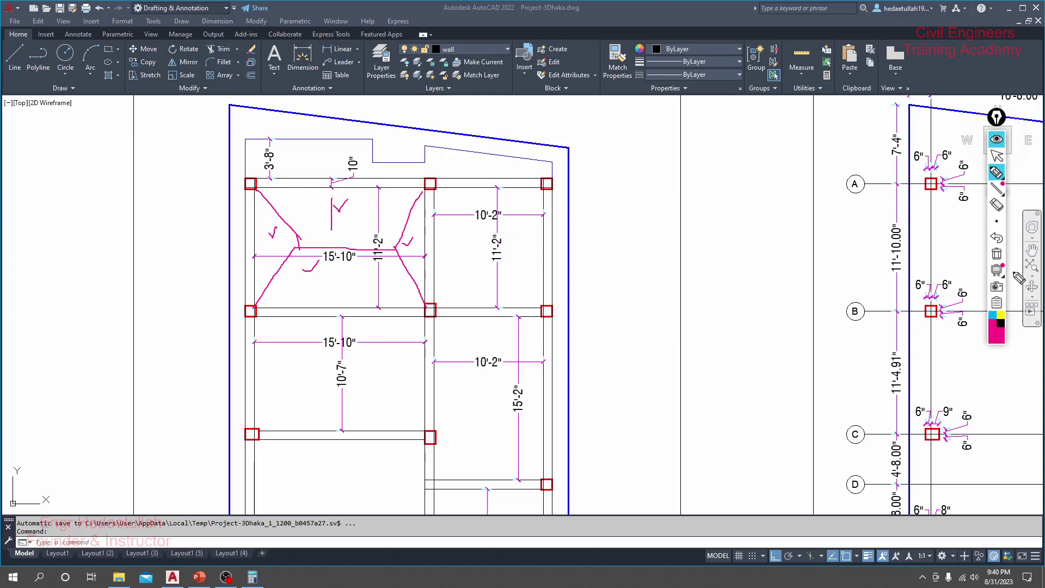
pyautogui.click(997, 254)
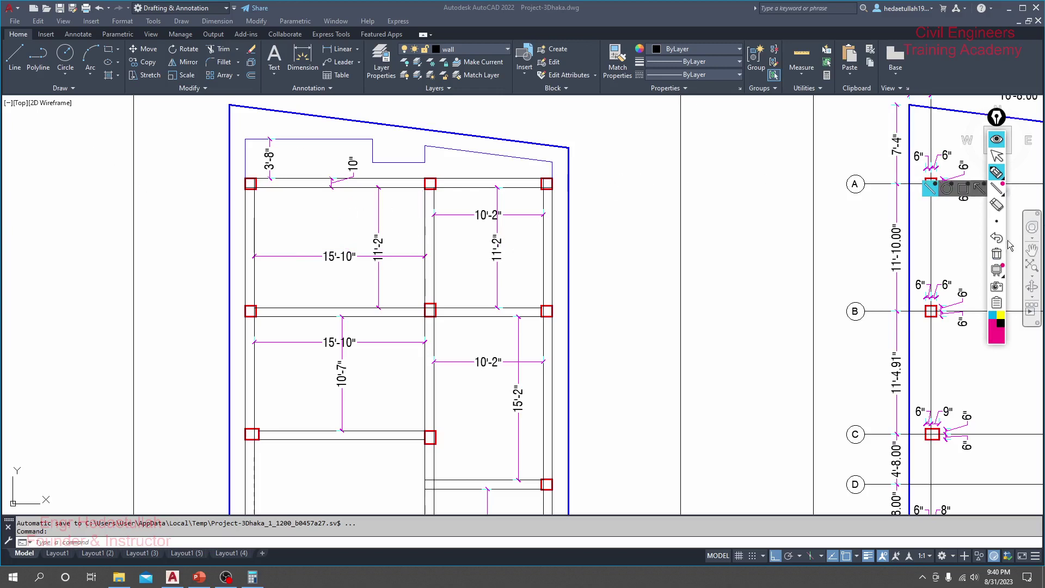
# - Exit annotation mode and restart the Line tool with ortho turned off (F8)
pyautogui.click(996, 155)
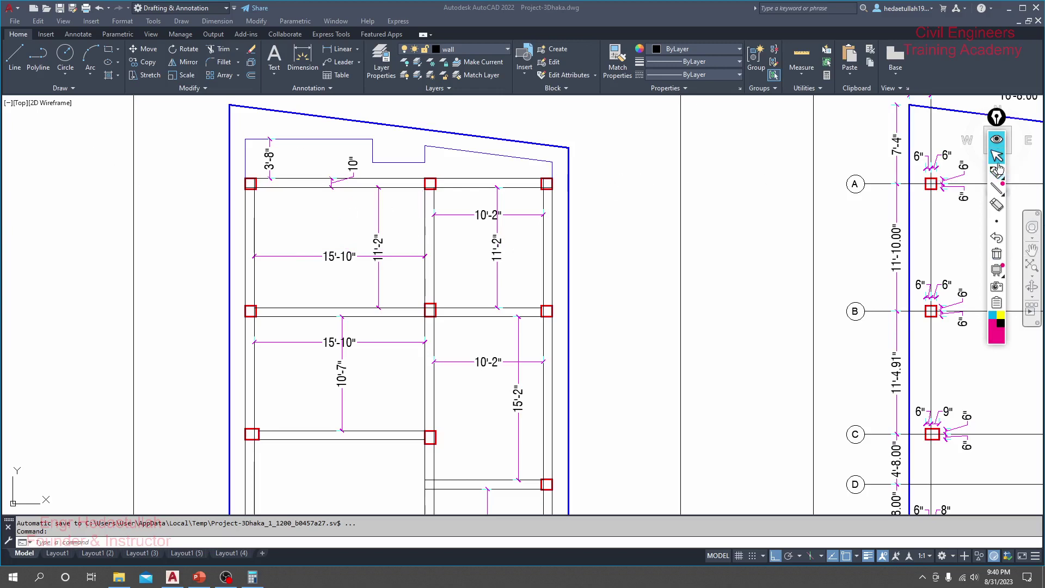
pyautogui.click(12, 59)
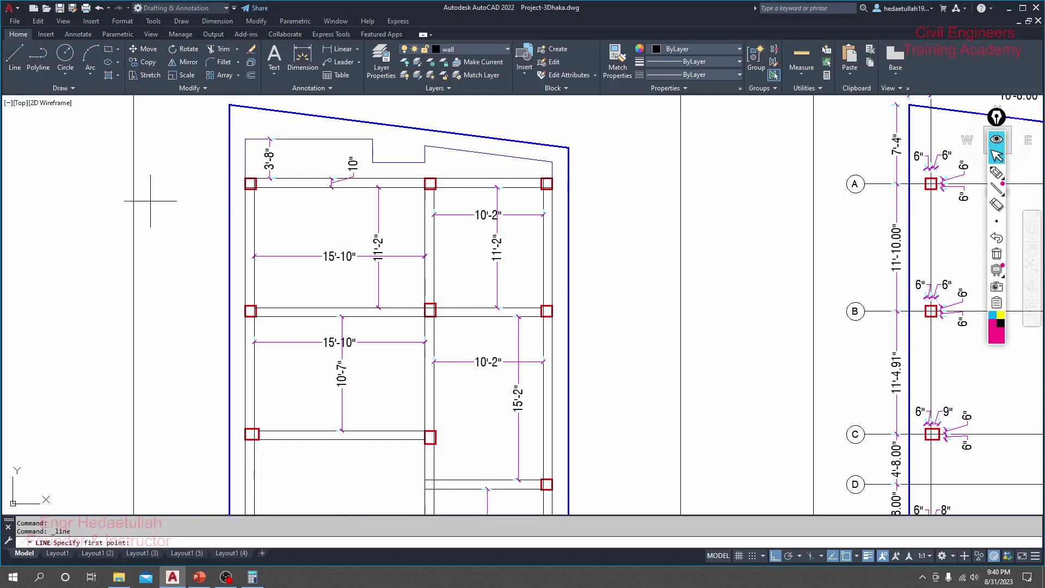
pyautogui.click(254, 246)
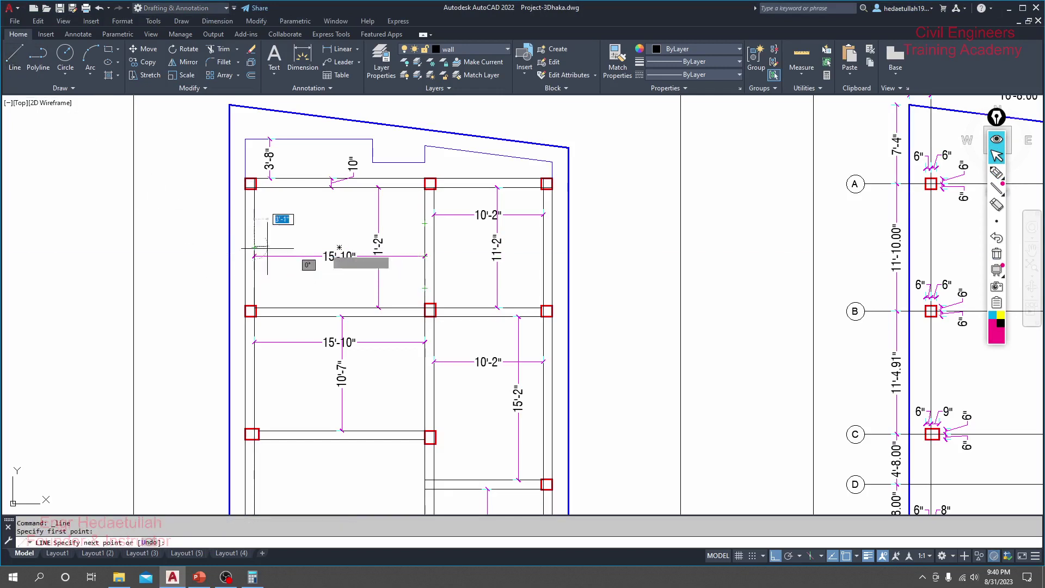
pyautogui.press('Escape')
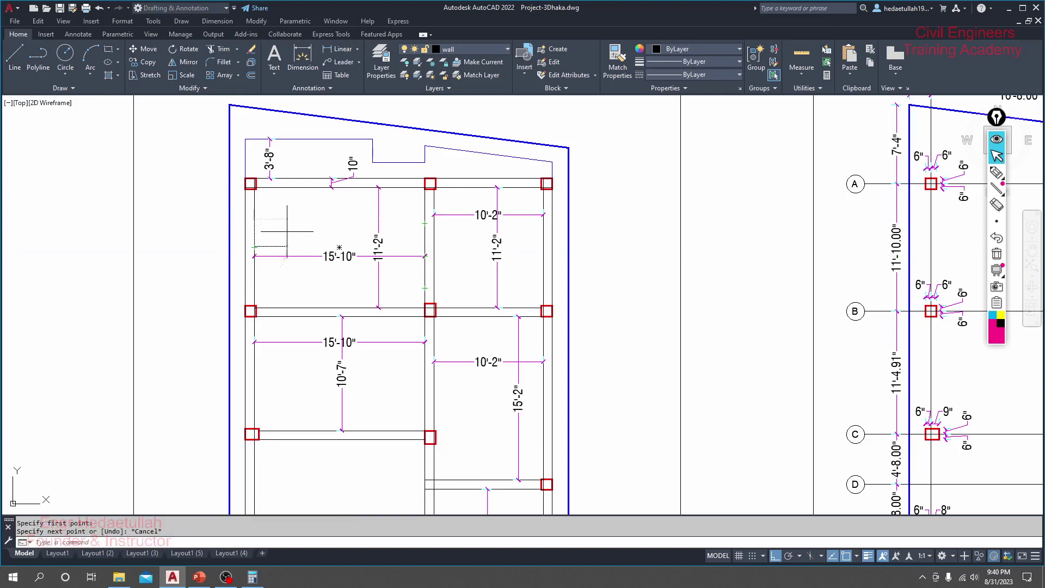
pyautogui.click(14, 54)
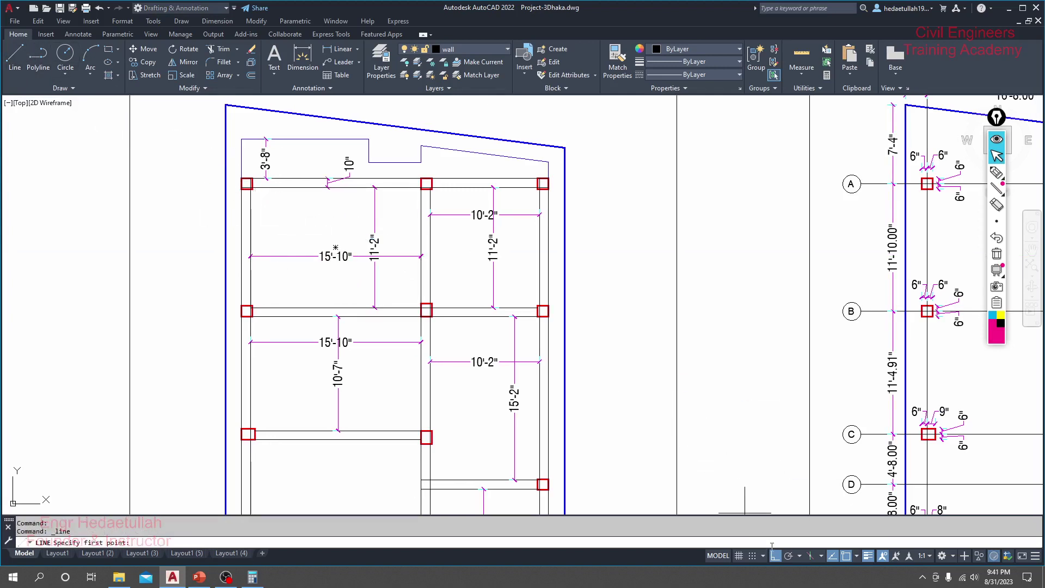
pyautogui.press('F8')
# - Draw a 45° diagonal from the panel's lower-left column corner
pyautogui.scroll(5, 264, 313)
pyautogui.scroll(2, 261, 314)
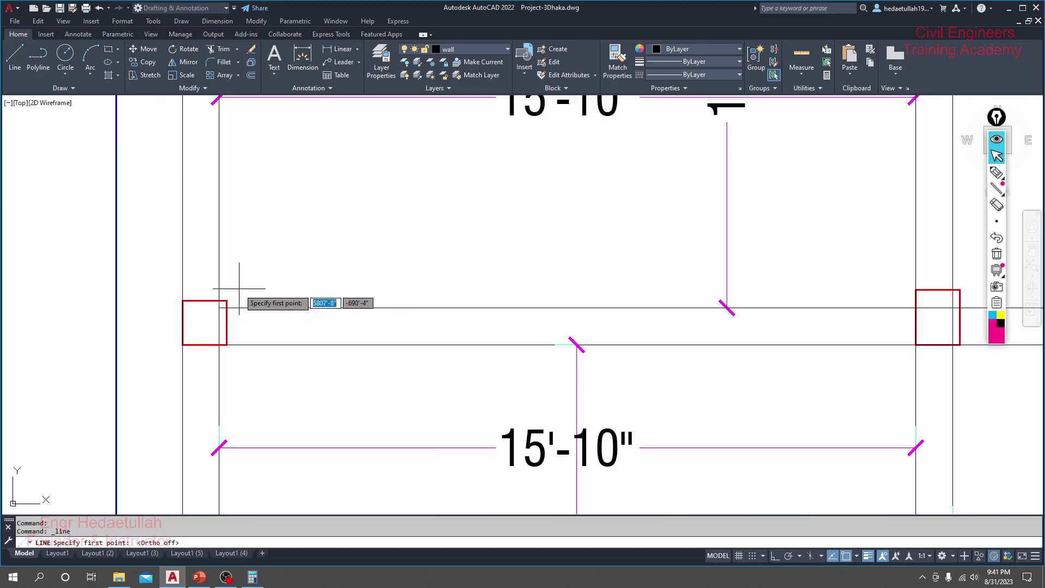
pyautogui.scroll(2, 226, 299)
pyautogui.click(216, 311)
pyautogui.scroll(-7, 216, 311)
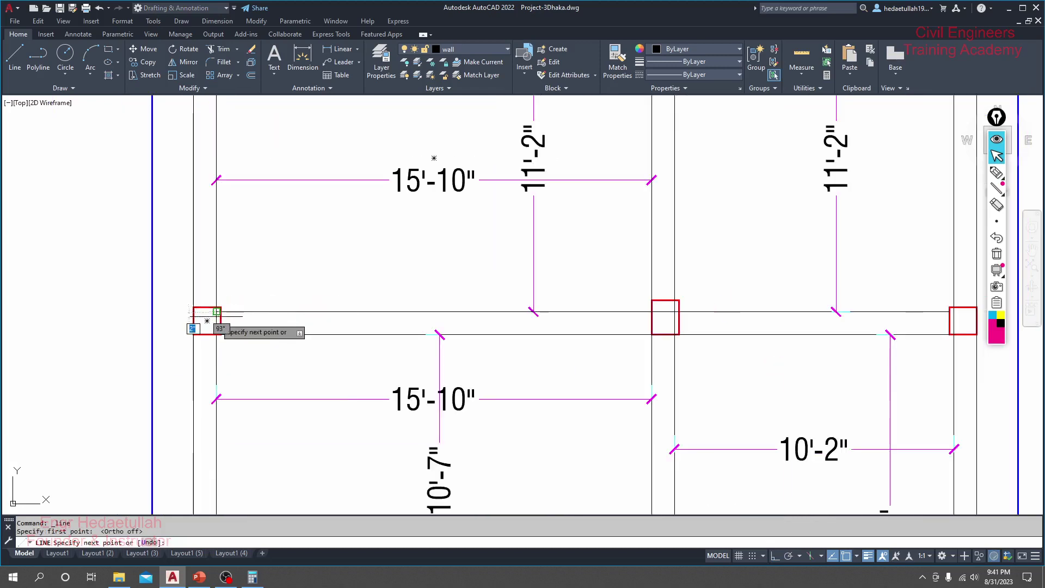
pyautogui.scroll(-3, 212, 318)
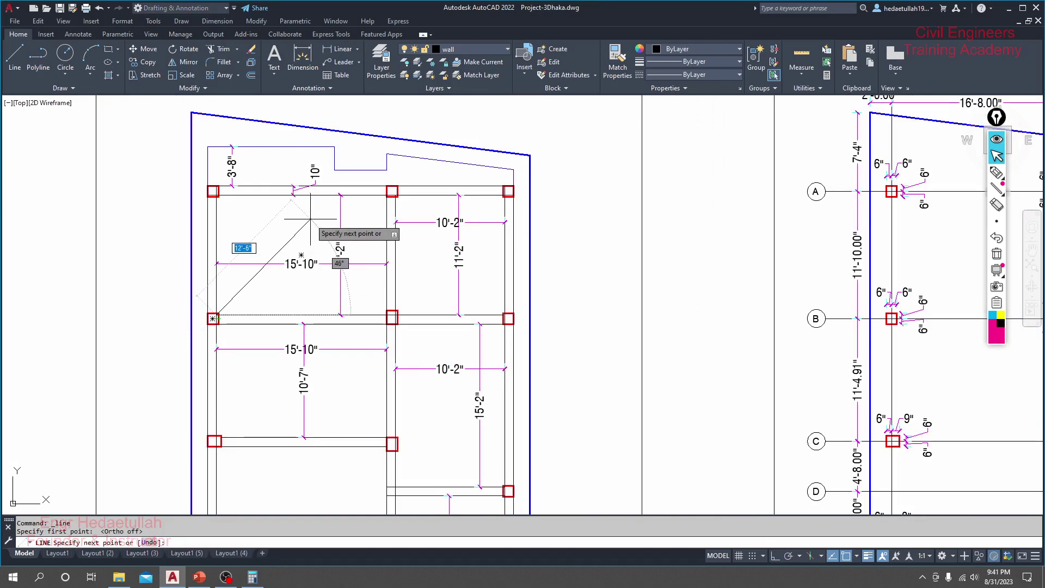
pyautogui.press('Tab')
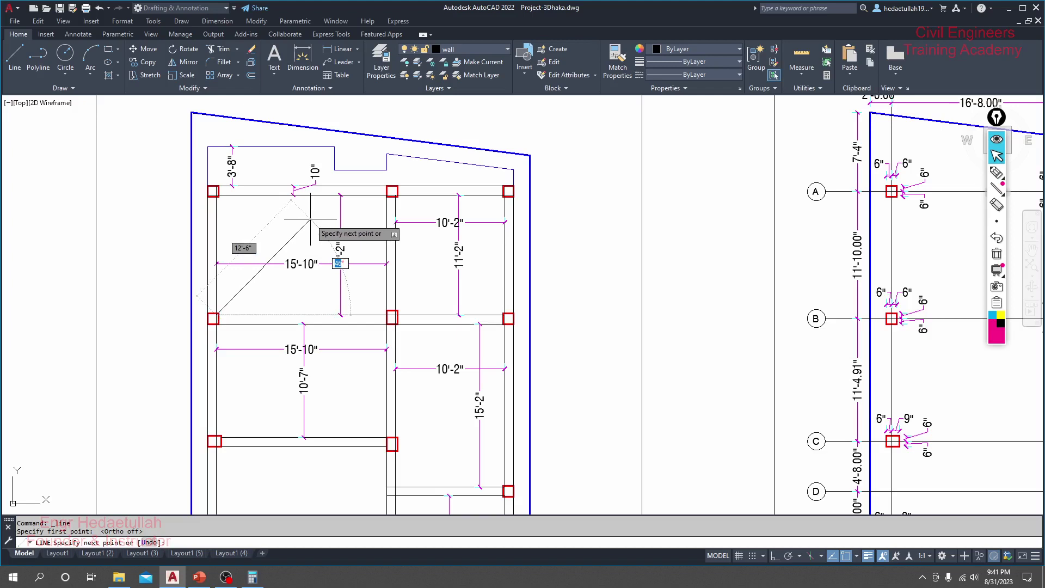
pyautogui.press('Return')
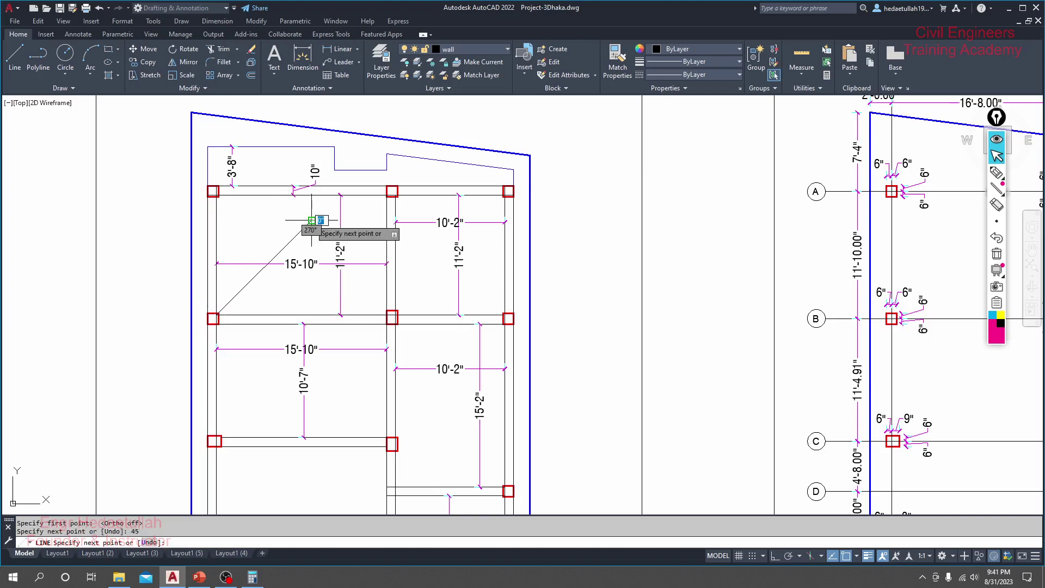
pyautogui.press('Escape')
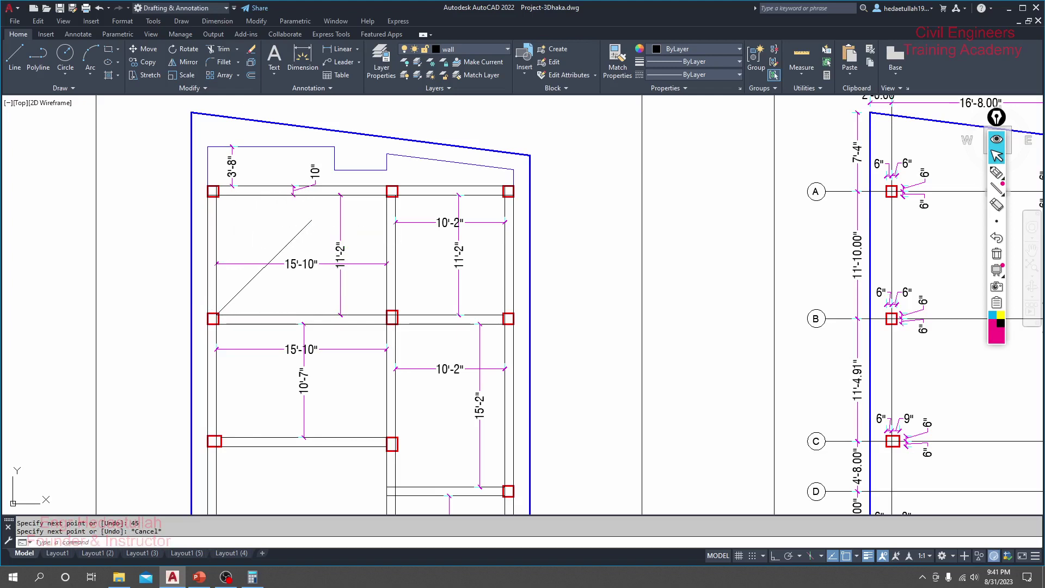
# - Draw a second 45° diagonal from the top-left column corner
pyautogui.press('Return')
pyautogui.scroll(5, 223, 204)
pyautogui.click(198, 169)
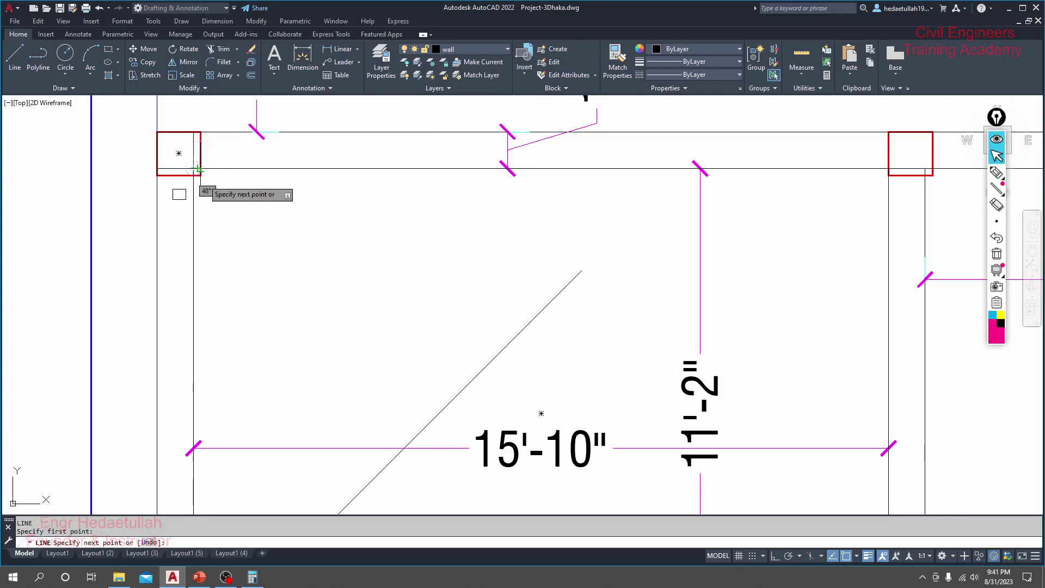
pyautogui.scroll(-5, 198, 169)
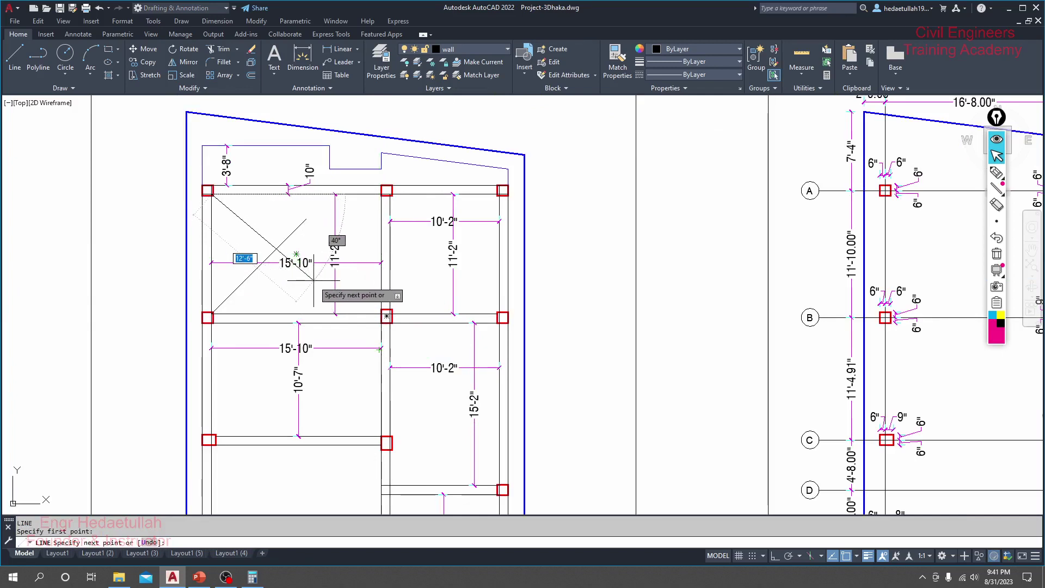
pyautogui.press('Tab')
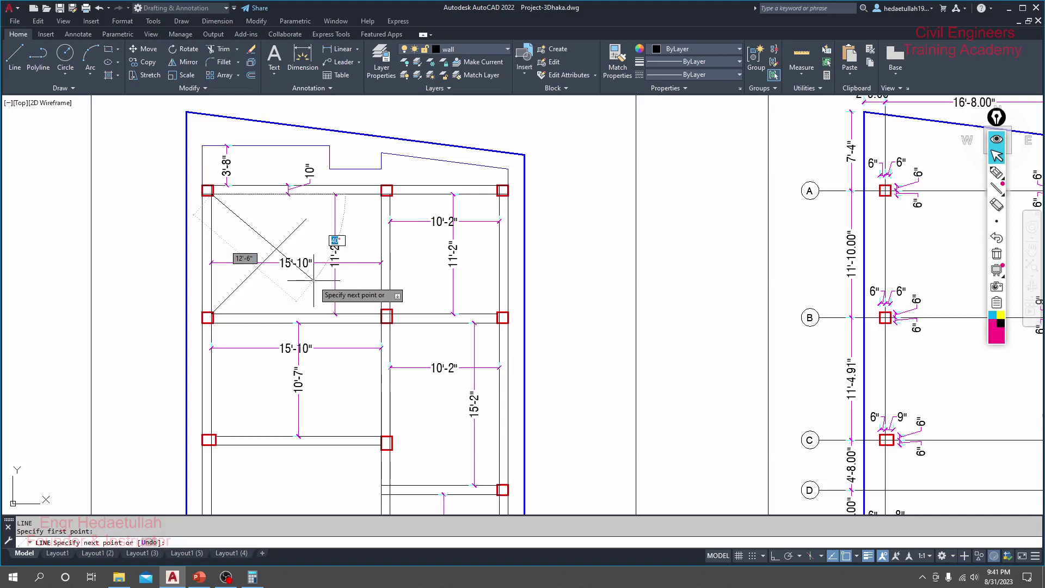
pyautogui.write('45')
pyautogui.press('Return')
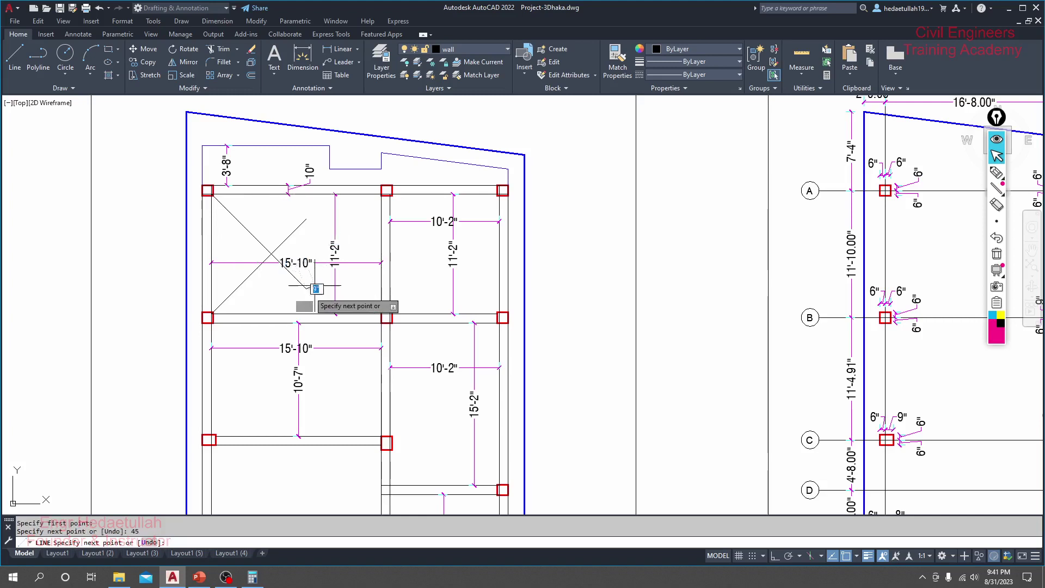
pyautogui.press('Escape')
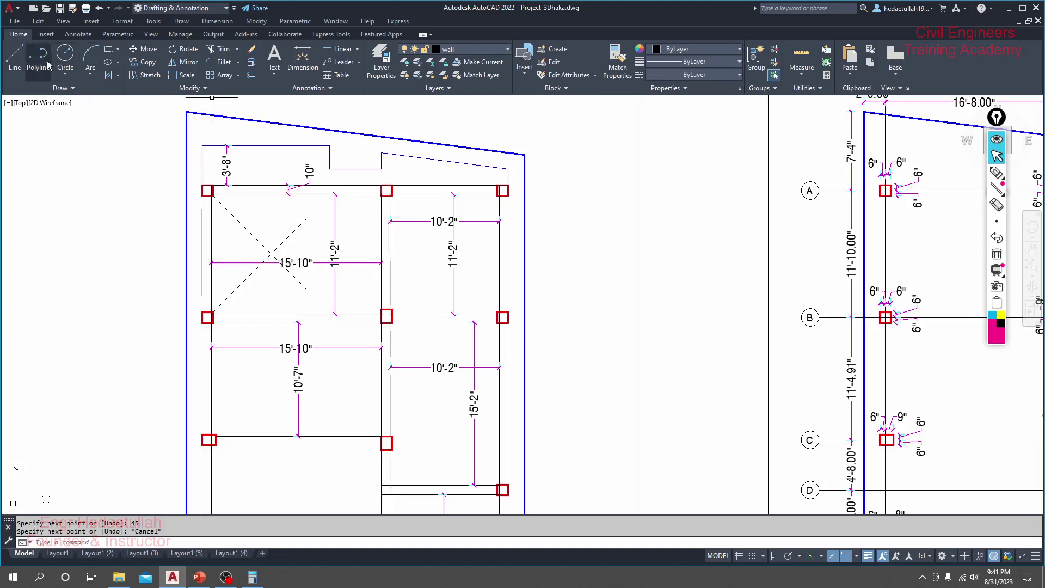
# - Draw a diagonal from the top-middle column to near the panel centre
pyautogui.click(15, 55)
pyautogui.scroll(5, 379, 208)
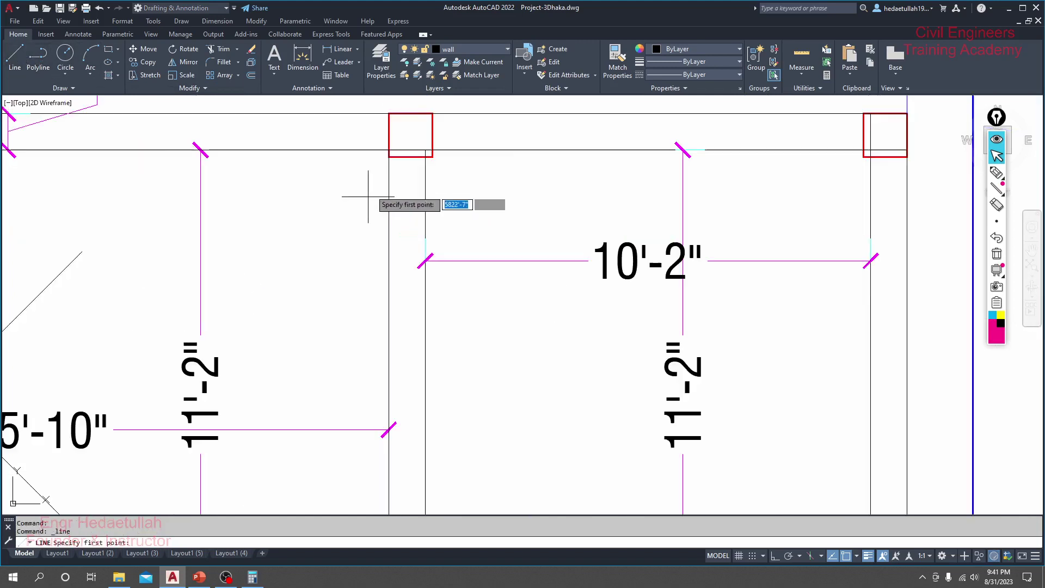
pyautogui.scroll(-3, 410, 136)
pyautogui.click(398, 146)
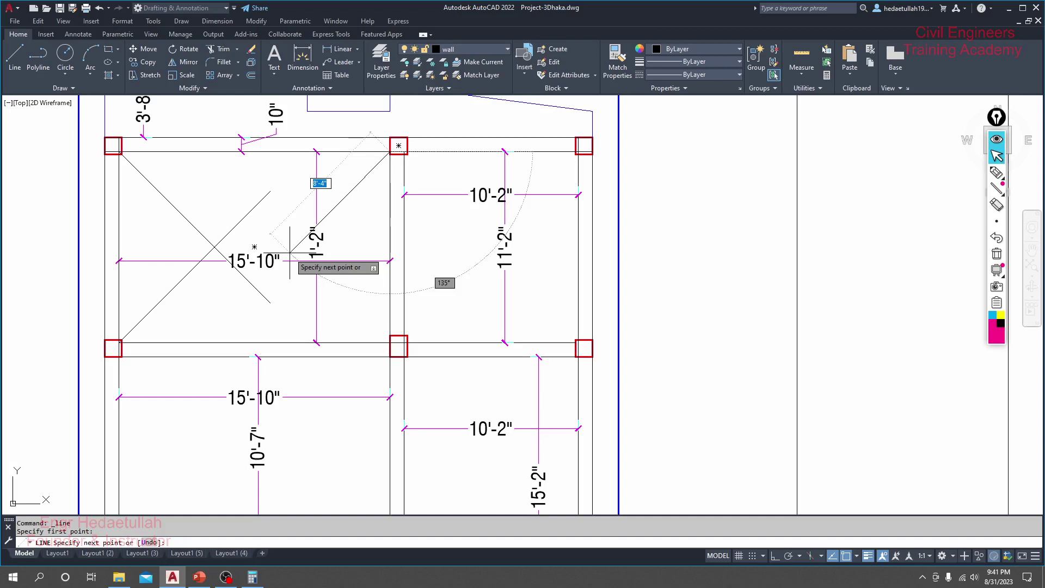
pyautogui.click(290, 252)
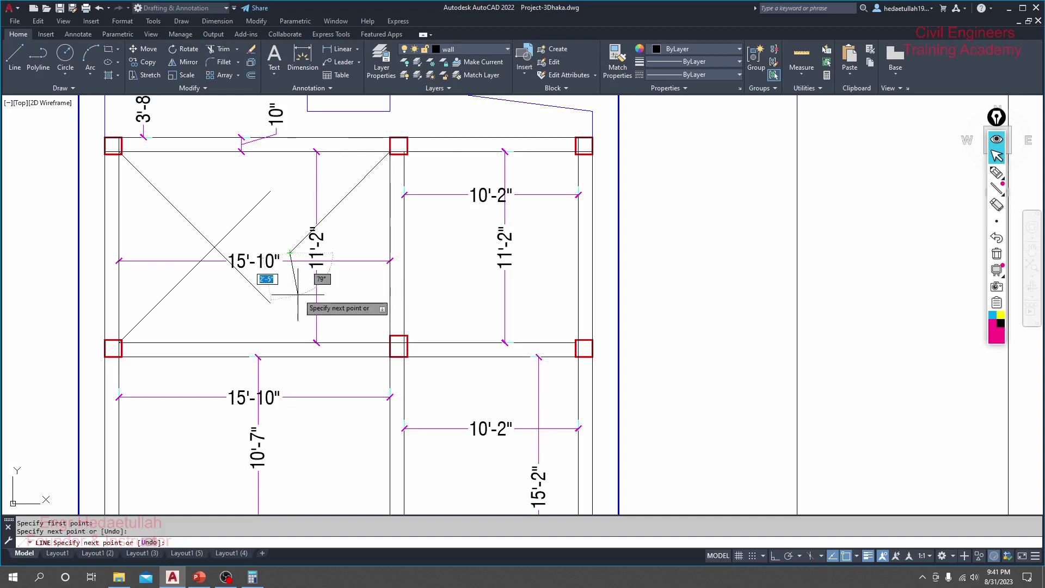
pyautogui.press('Escape')
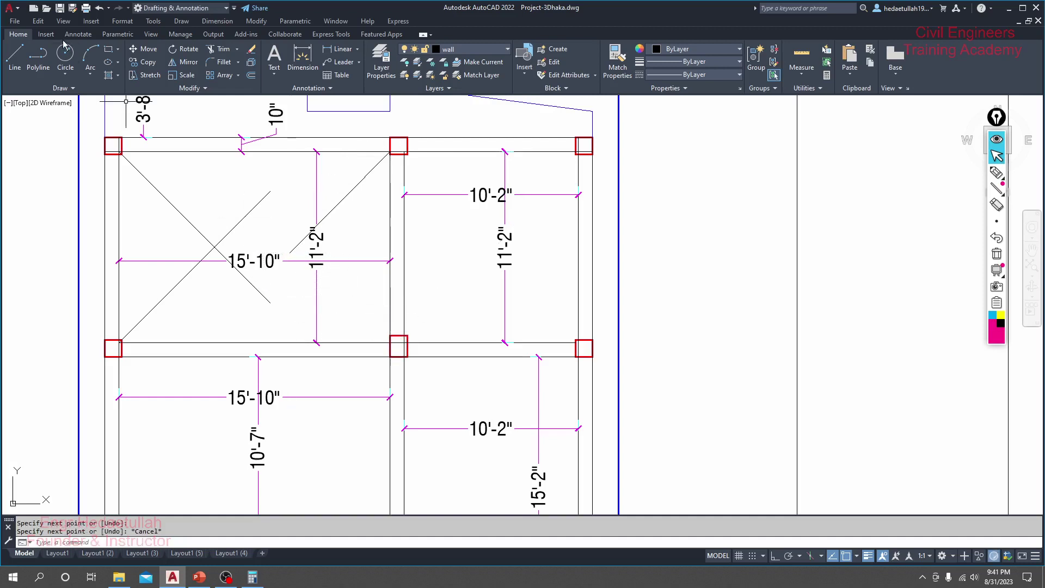
# - Draw a 135° diagonal from the lower-middle column corner
pyautogui.click(15, 62)
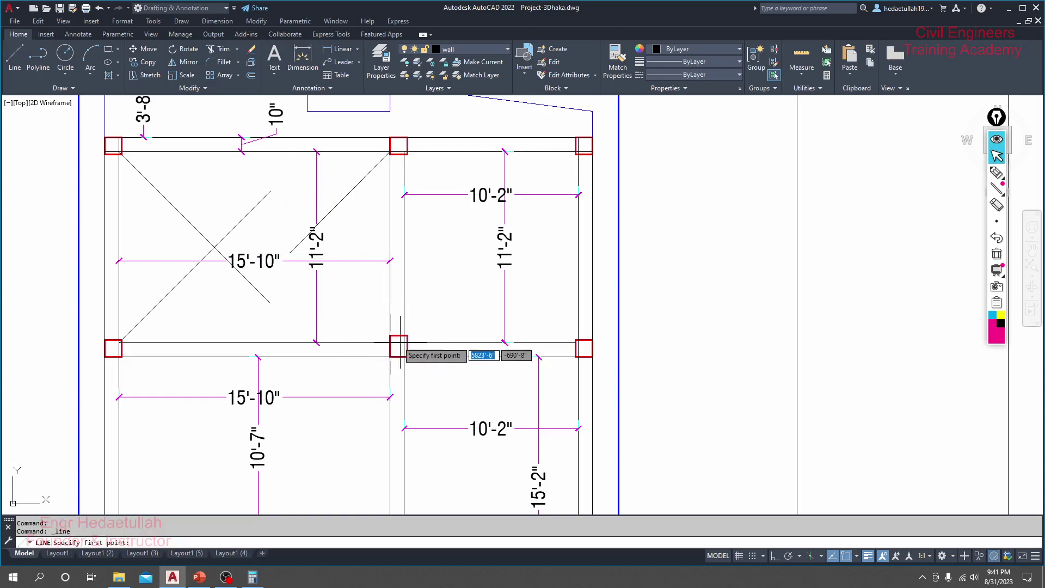
pyautogui.click(391, 343)
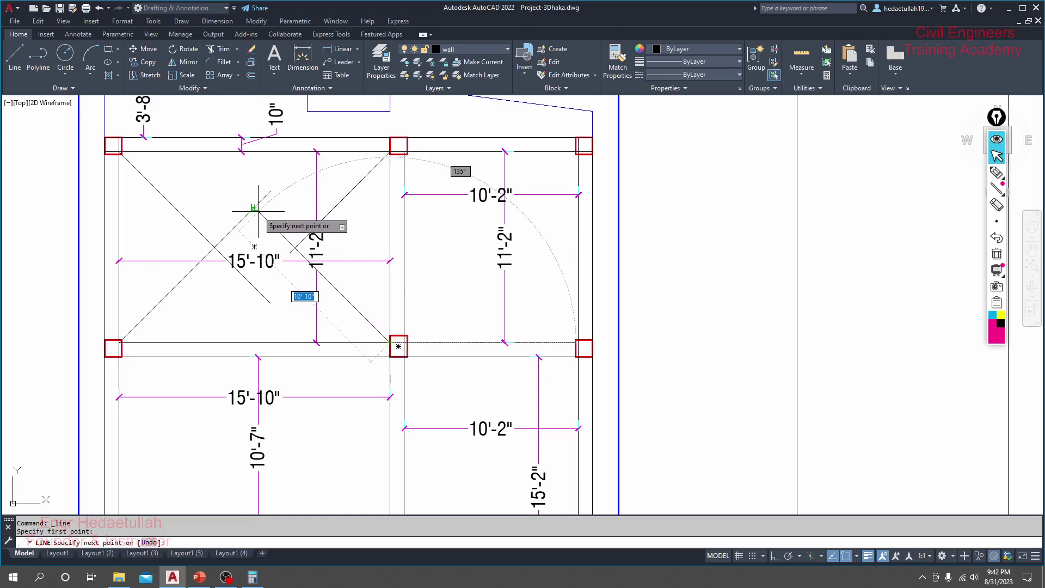
pyautogui.press('Tab')
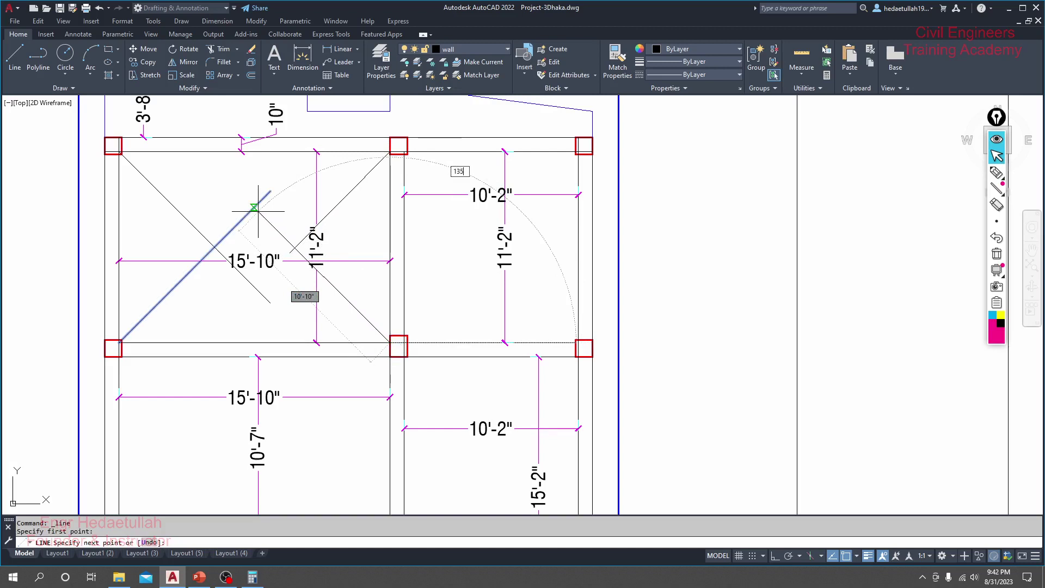
pyautogui.press('Return')
pyautogui.press('Escape')
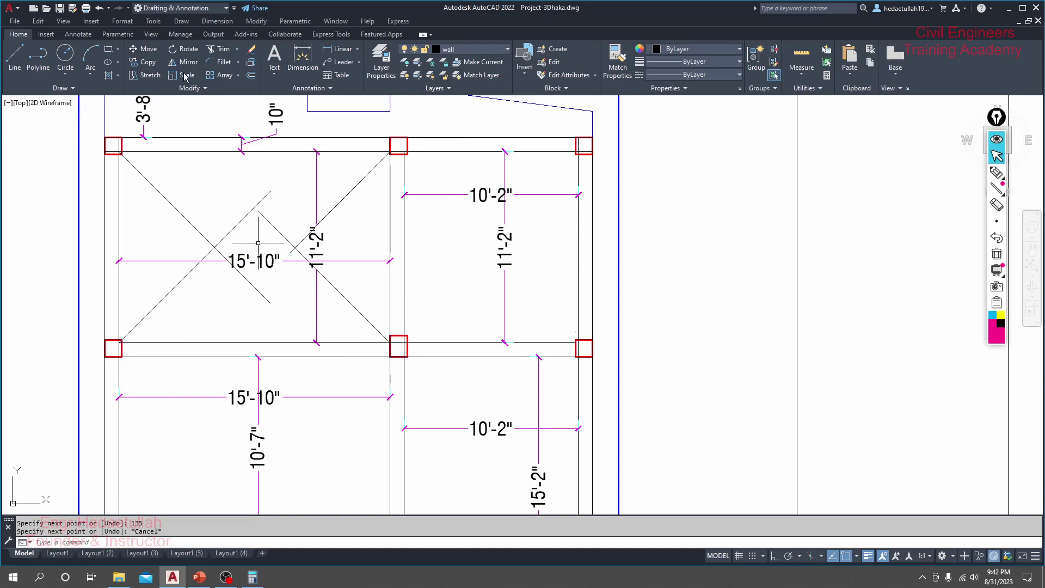
# - Cancel an extra line started in the left panel and zoom in
pyautogui.click(14, 54)
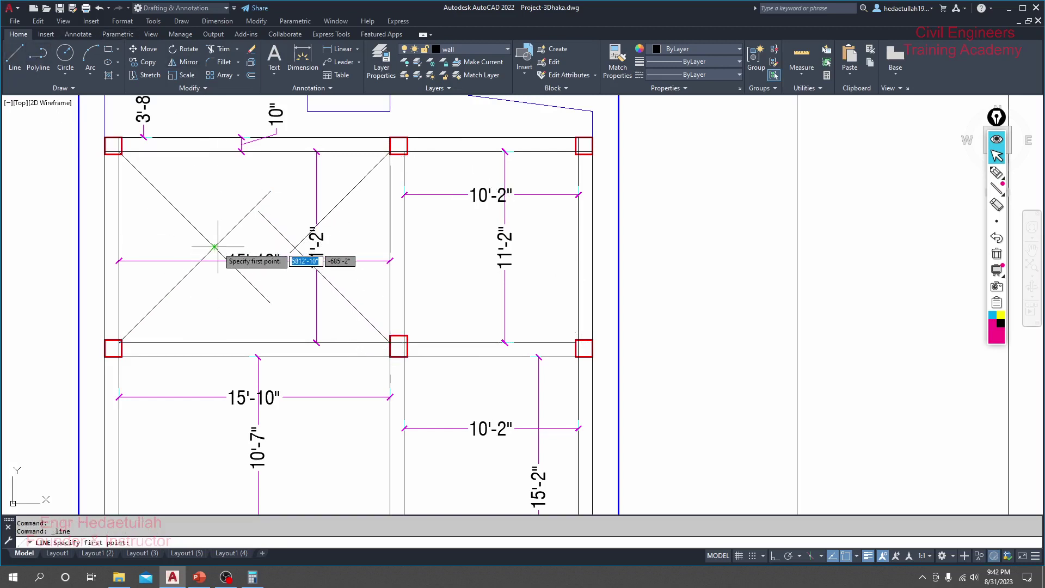
pyautogui.click(295, 248)
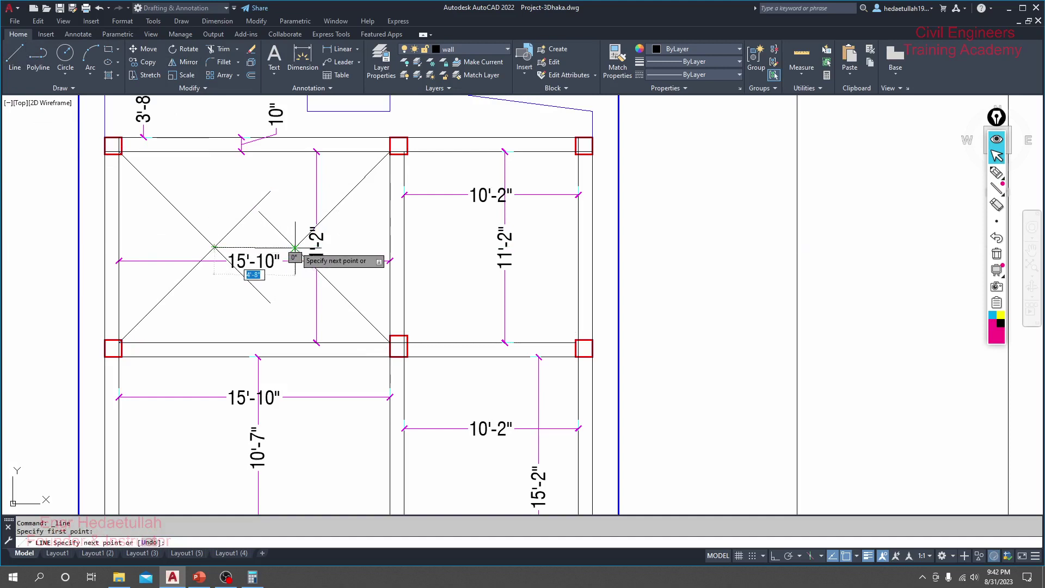
pyautogui.press('Escape')
pyautogui.scroll(1, 256, 242)
pyautogui.scroll(1, 258, 240)
pyautogui.write('tr')
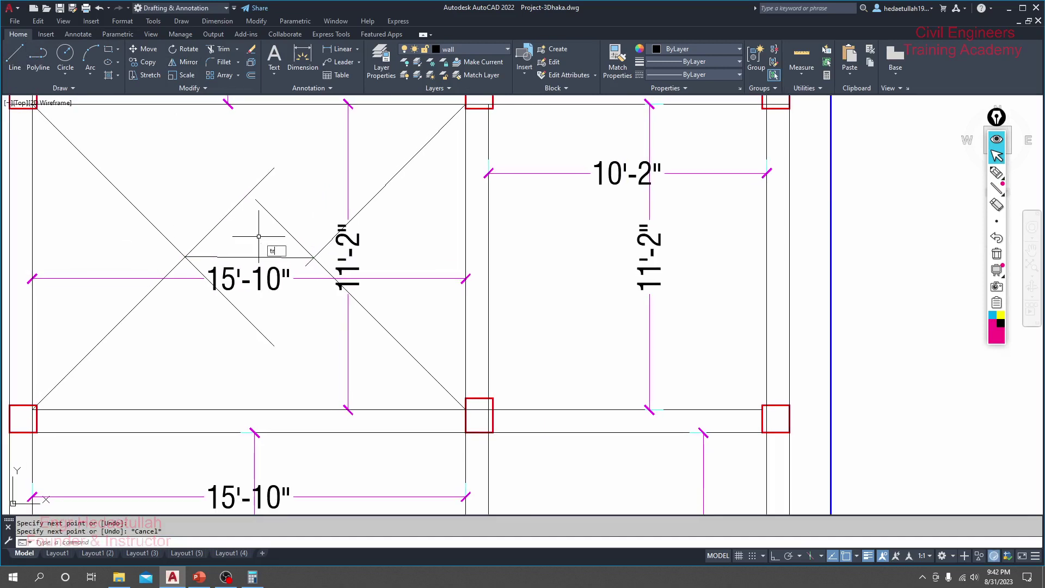
# - Trim the leftover crossing diagonal segments in the left panel using a fence selection
pyautogui.press('Return')
pyautogui.click(218, 225)
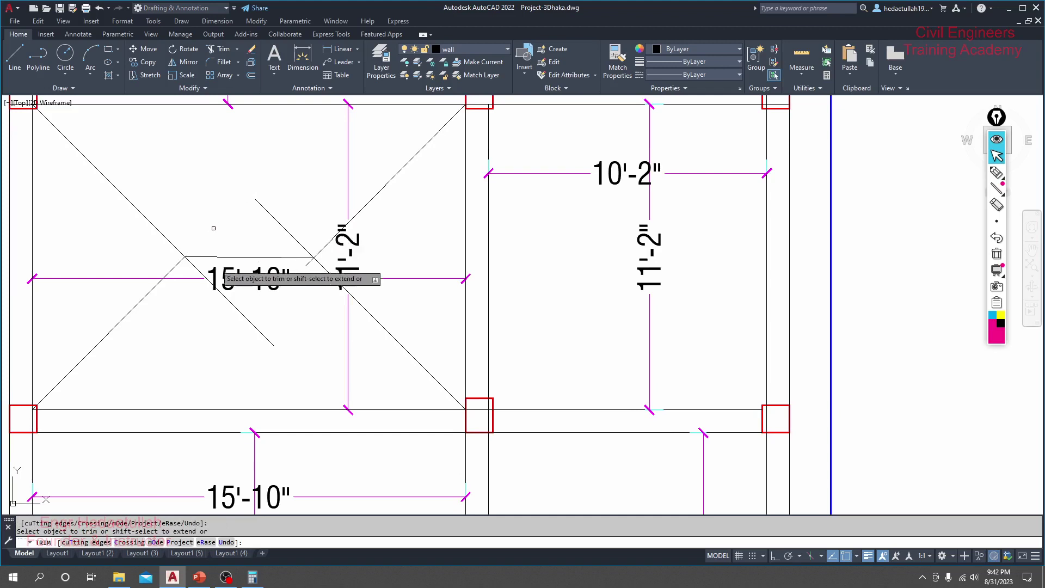
pyautogui.click(195, 265)
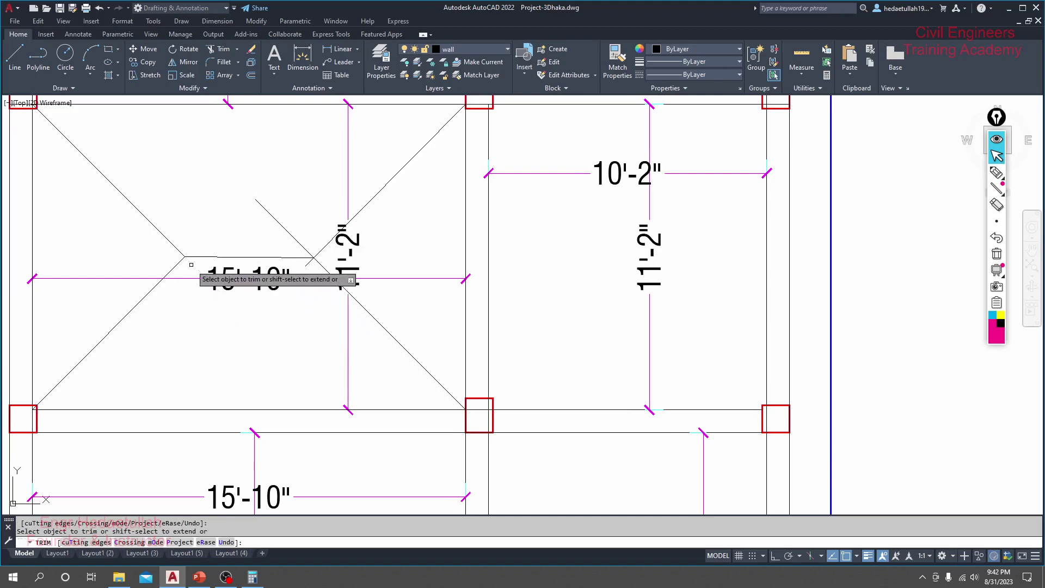
pyautogui.click(297, 244)
pyautogui.press('Return')
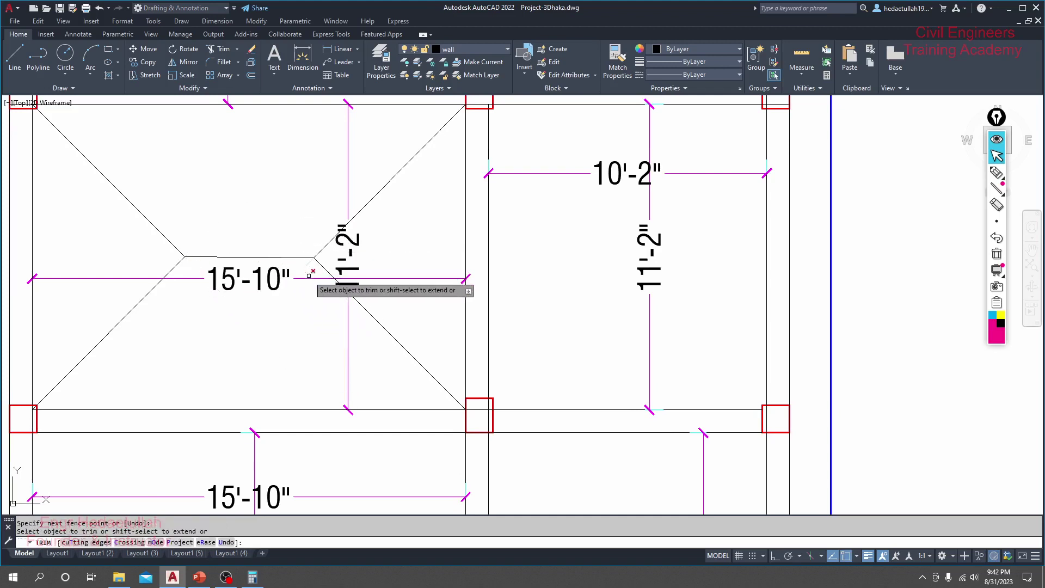
pyautogui.scroll(3, 302, 253)
pyautogui.scroll(-2, 305, 242)
pyautogui.scroll(-5, 304, 252)
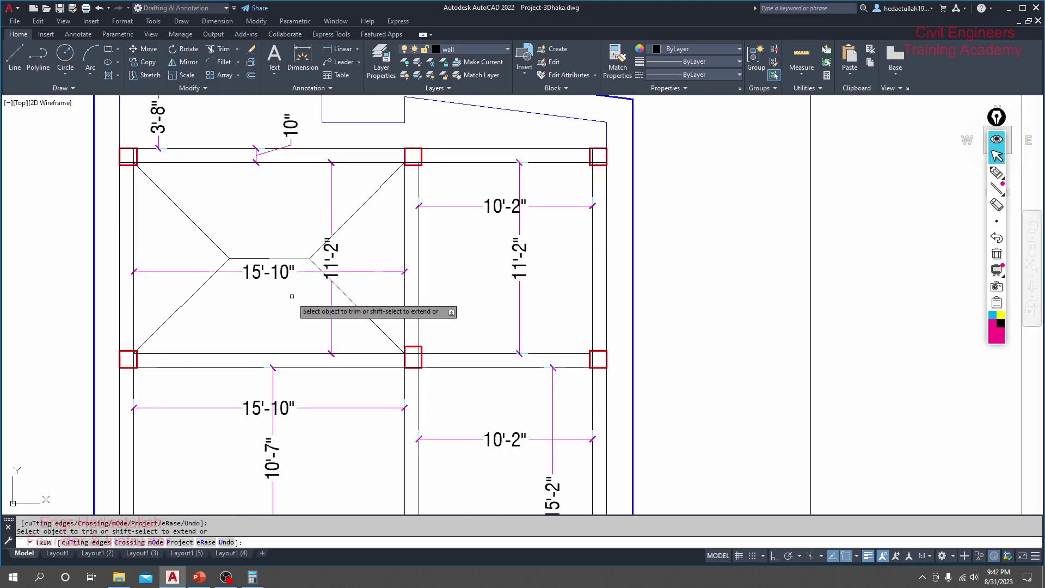
pyautogui.scroll(1, 304, 252)
pyautogui.press('Escape')
# - Pan and zoom across the plan to review the trimmed trapezoid and triangle load areas
pyautogui.scroll(-2, 304, 251)
pyautogui.scroll(1, 304, 250)
pyautogui.scroll(4, 304, 250)
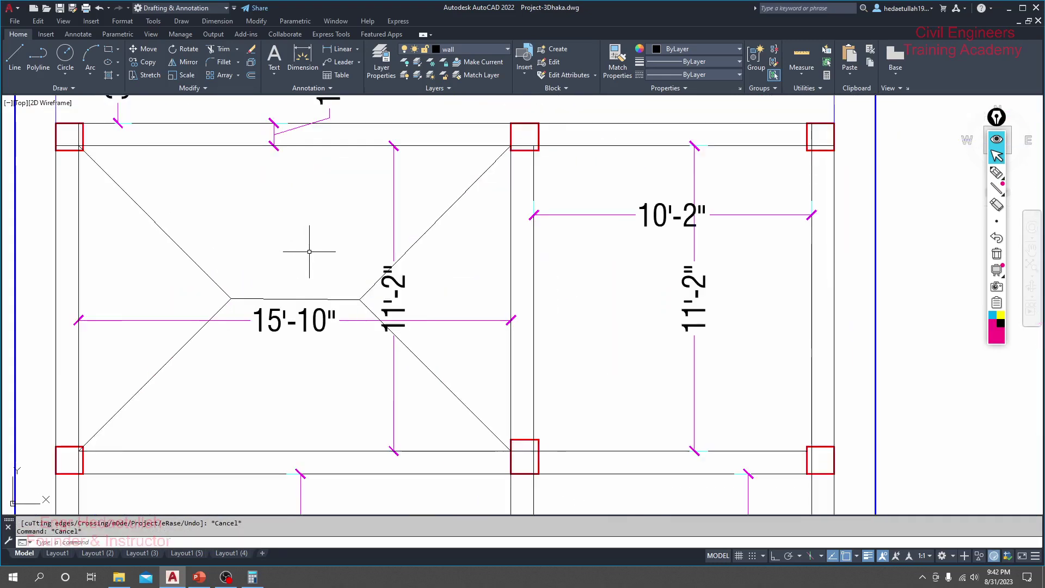
pyautogui.scroll(-2, 286, 268)
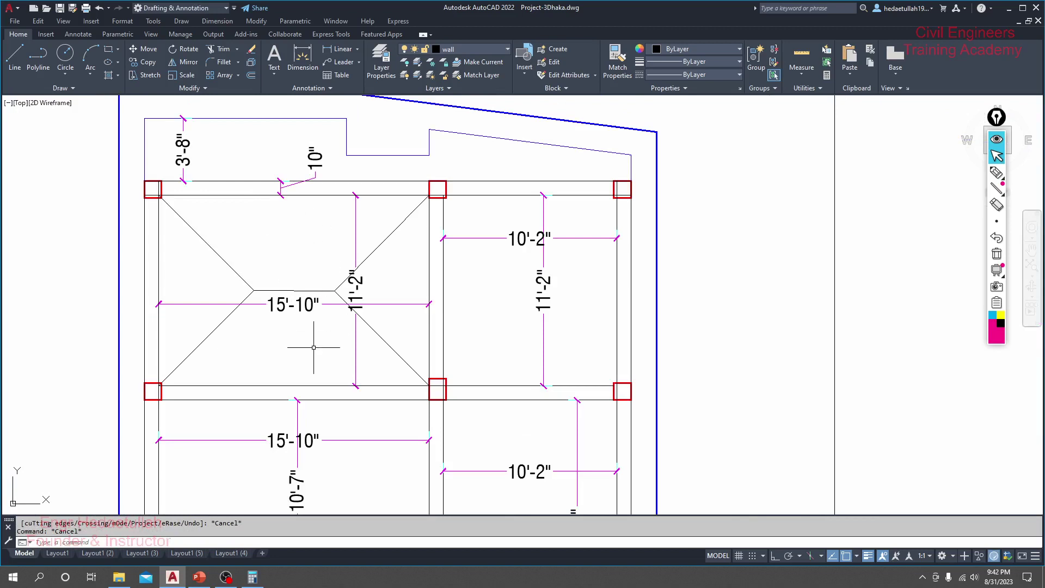
pyautogui.moveTo(311, 254); pyautogui.dragTo(308, 254)
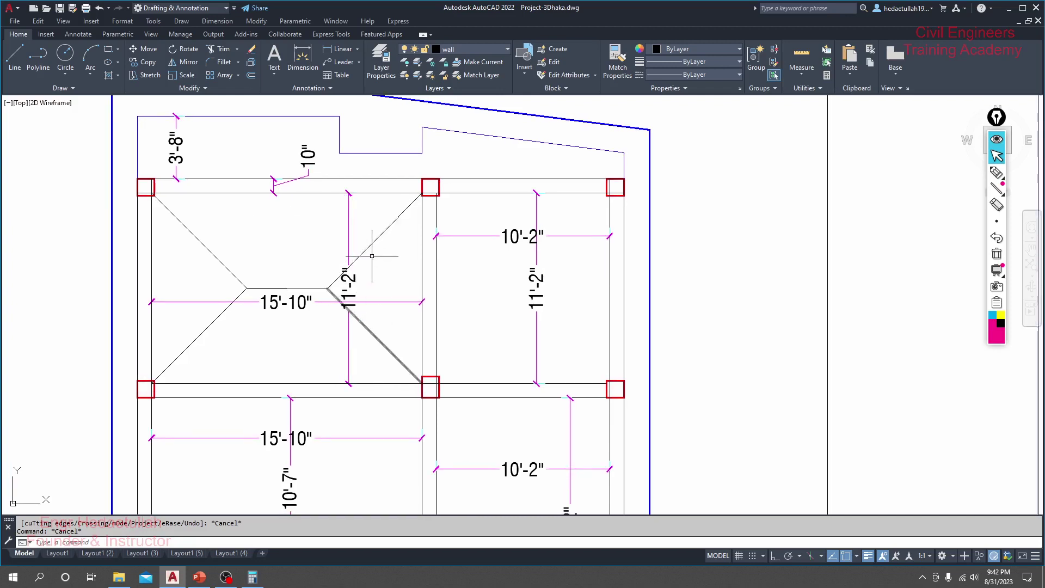
pyautogui.middleClick(477, 270)
pyautogui.moveTo(477, 270); pyautogui.dragTo(462, 269)
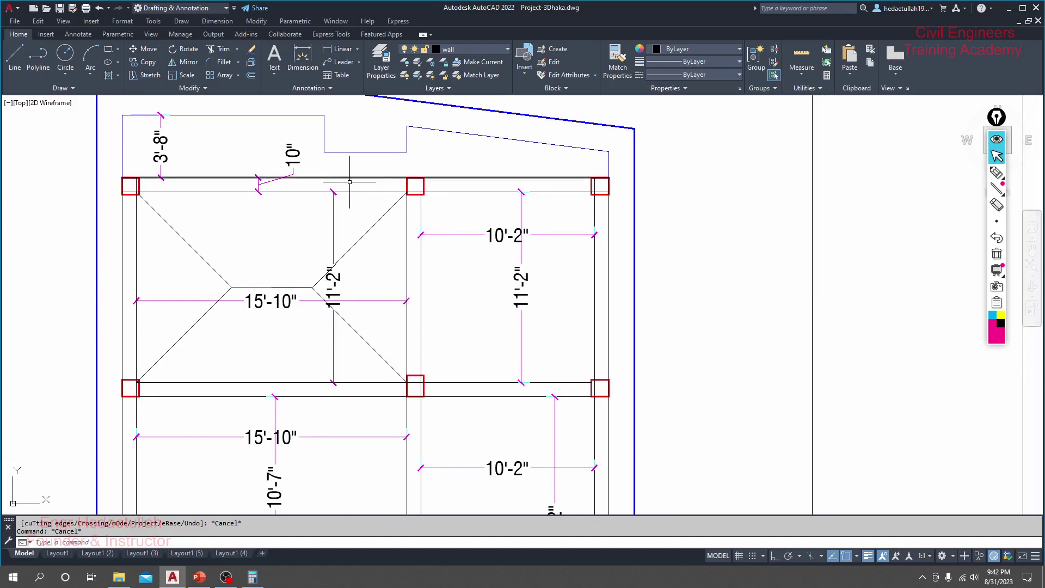
pyautogui.moveTo(476, 293); pyautogui.dragTo(451, 291)
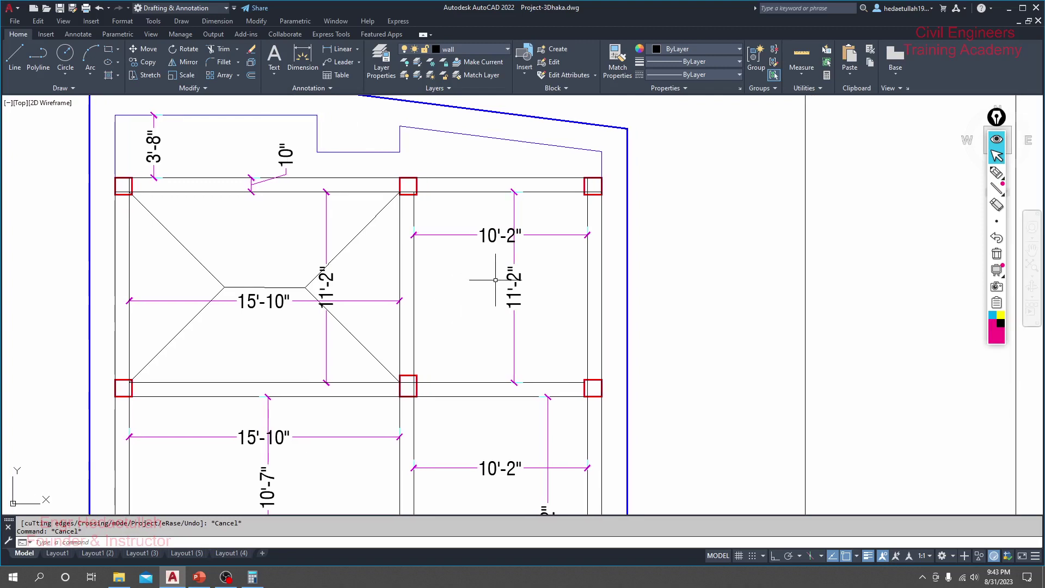
pyautogui.scroll(2, 499, 240)
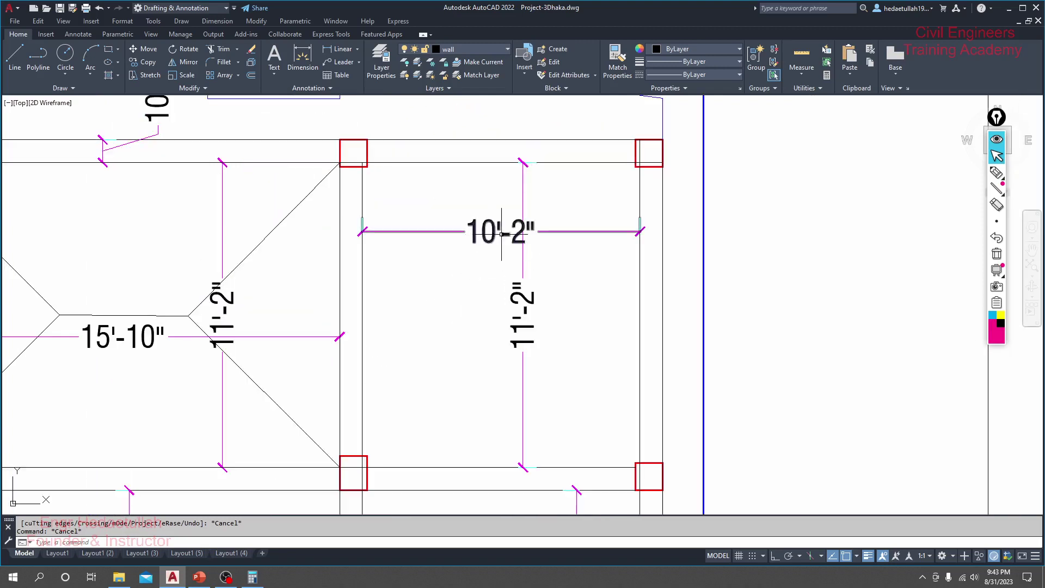
pyautogui.scroll(-2, 501, 234)
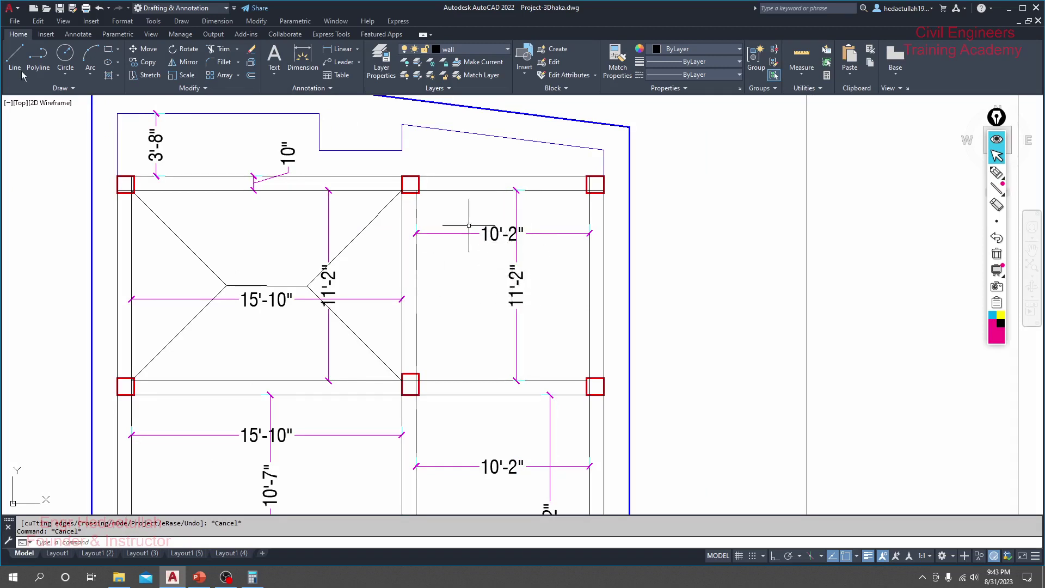
# - Draw a diagonal from the top-middle column corner to the bottom-right column corner
pyautogui.click(15, 54)
pyautogui.scroll(4, 396, 201)
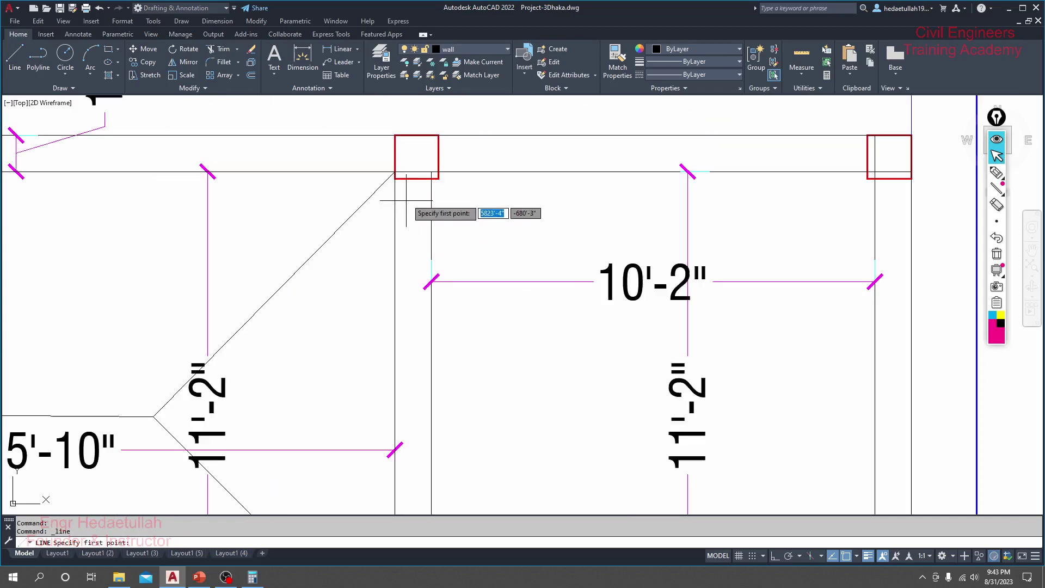
pyautogui.scroll(2, 427, 182)
pyautogui.click(430, 164)
pyautogui.scroll(-3, 435, 174)
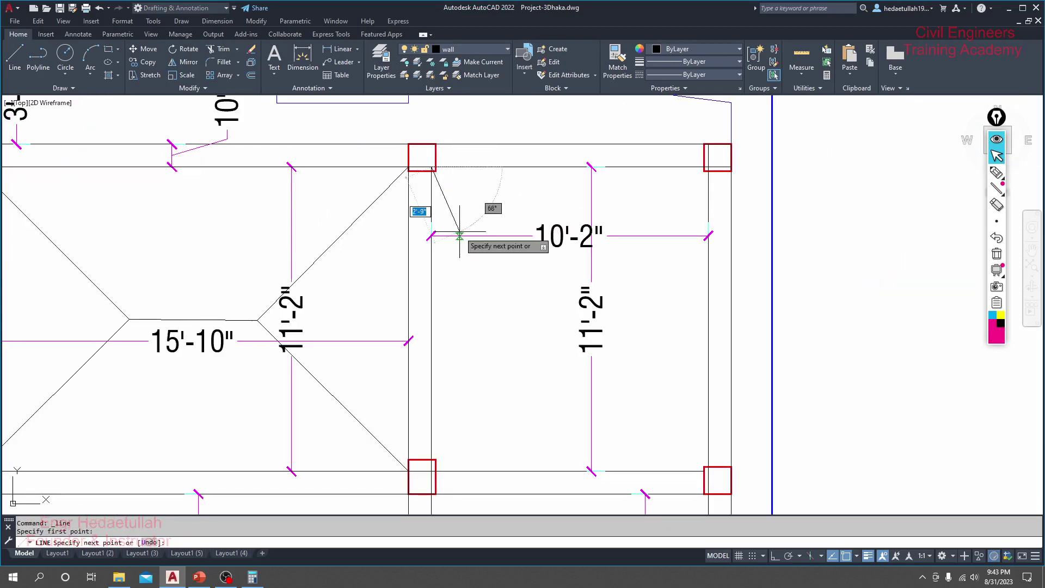
pyautogui.scroll(4, 615, 412)
pyautogui.scroll(2, 615, 412)
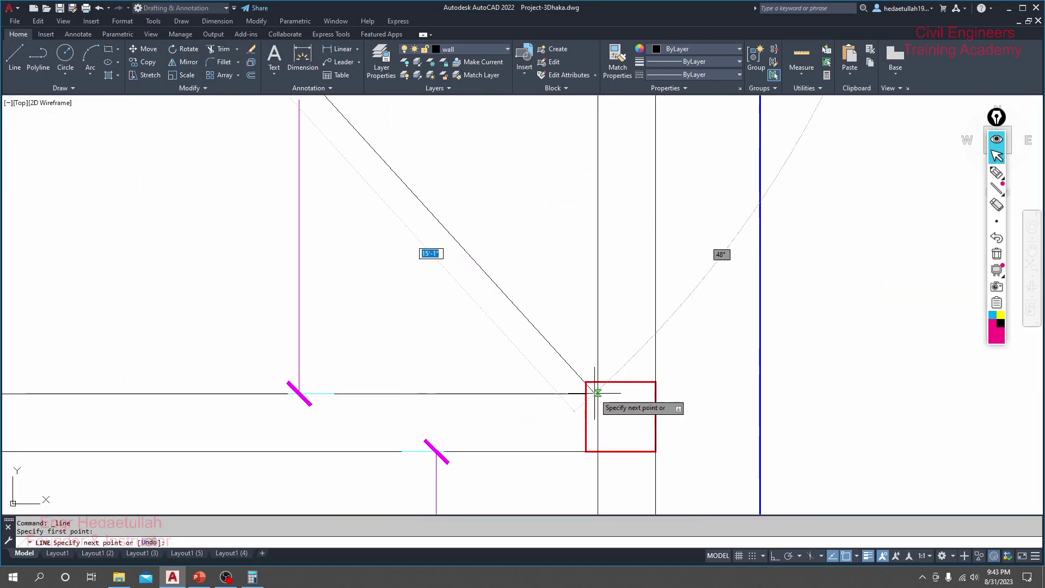
pyautogui.click(586, 383)
pyautogui.scroll(-2, 593, 400)
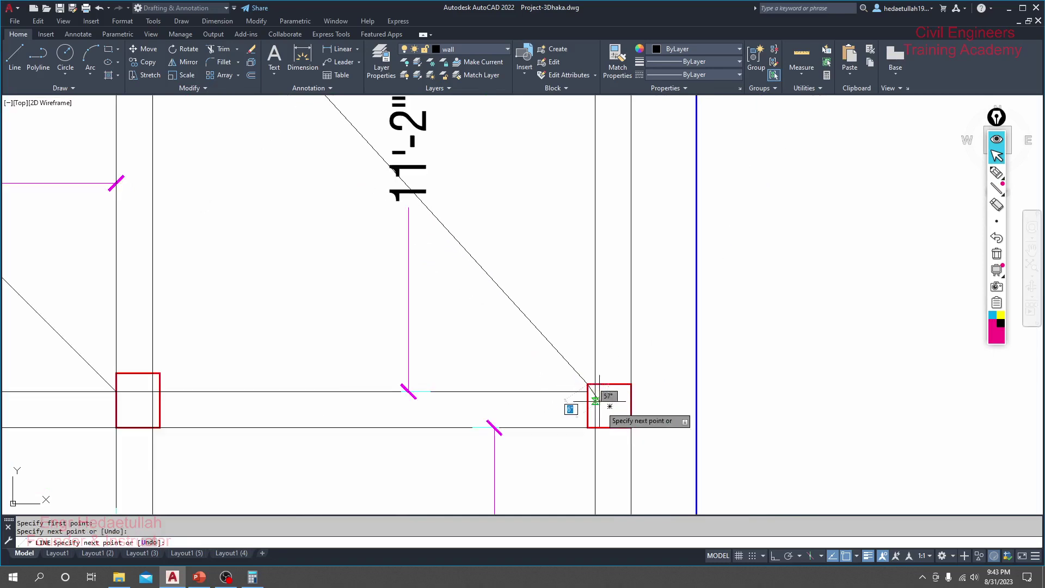
pyautogui.scroll(-2, 479, 365)
pyautogui.press('Escape')
pyautogui.scroll(-2, 409, 300)
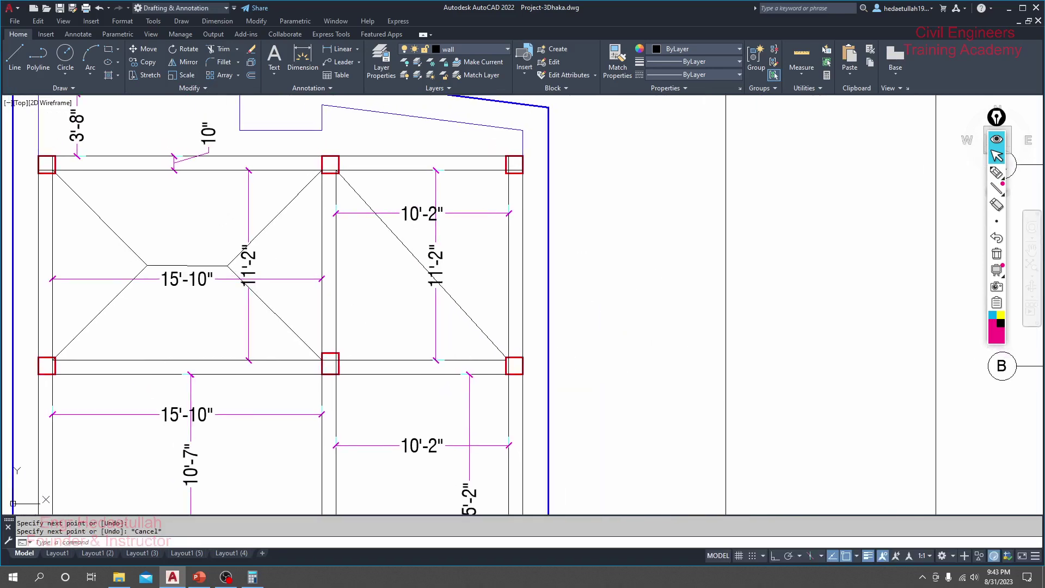
# - Draw the opposite diagonal from the bottom-middle column corner to the top-right column corner
pyautogui.press('Return')
pyautogui.scroll(4, 330, 330)
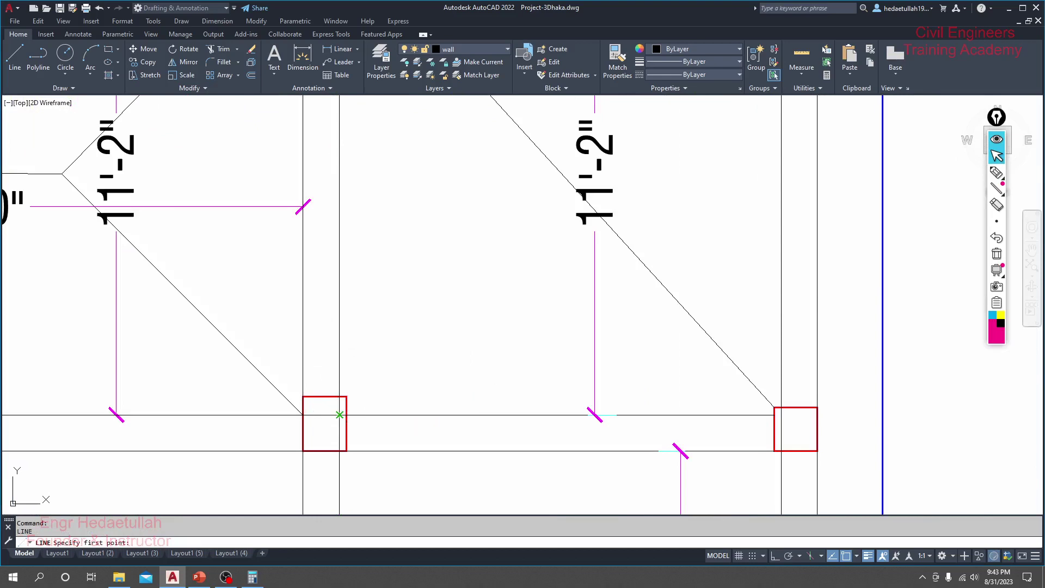
pyautogui.click(339, 414)
pyautogui.scroll(-3, 339, 415)
pyautogui.scroll(3, 523, 212)
pyautogui.scroll(2, 531, 209)
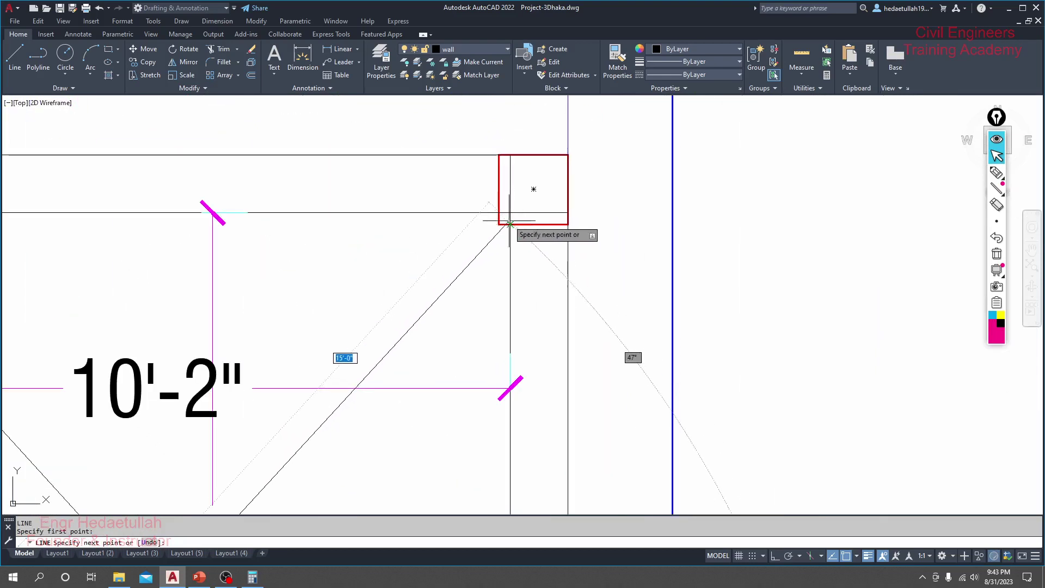
pyautogui.click(503, 215)
pyautogui.scroll(-4, 489, 299)
pyautogui.press('Escape')
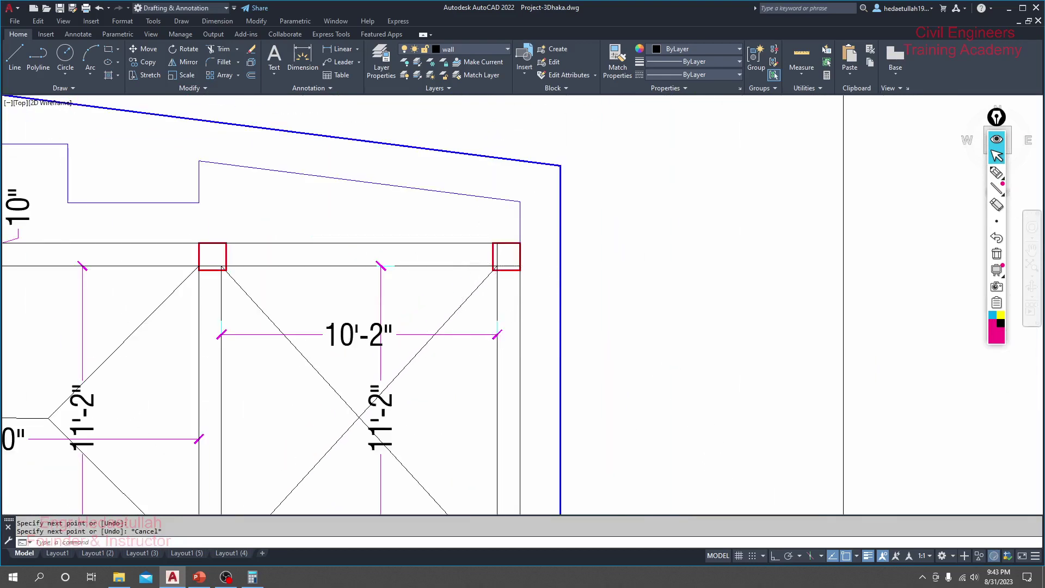
pyautogui.scroll(-4, 435, 338)
pyautogui.scroll(1, 374, 377)
pyautogui.scroll(3, 374, 378)
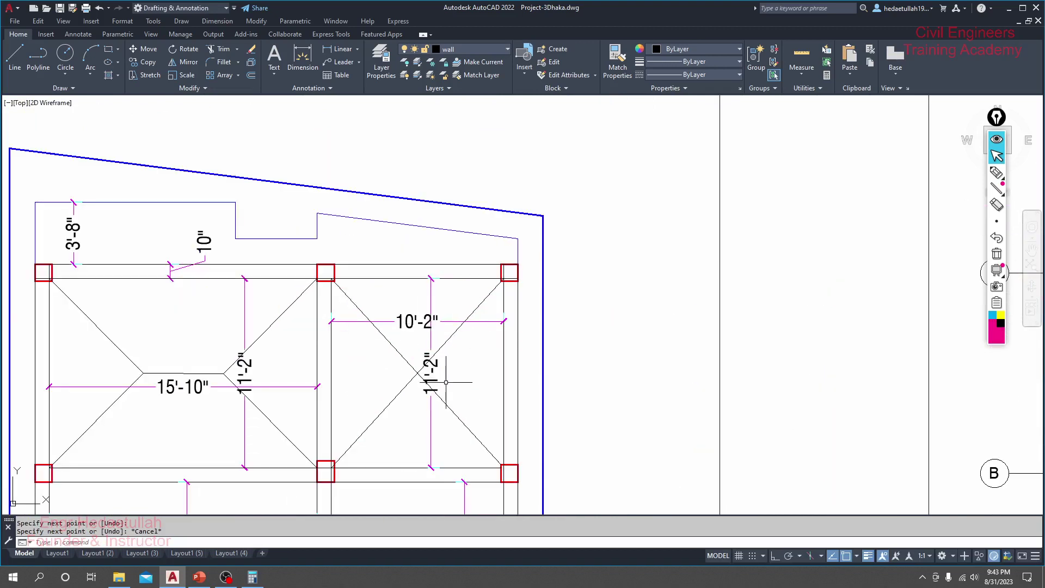
pyautogui.scroll(2, 454, 381)
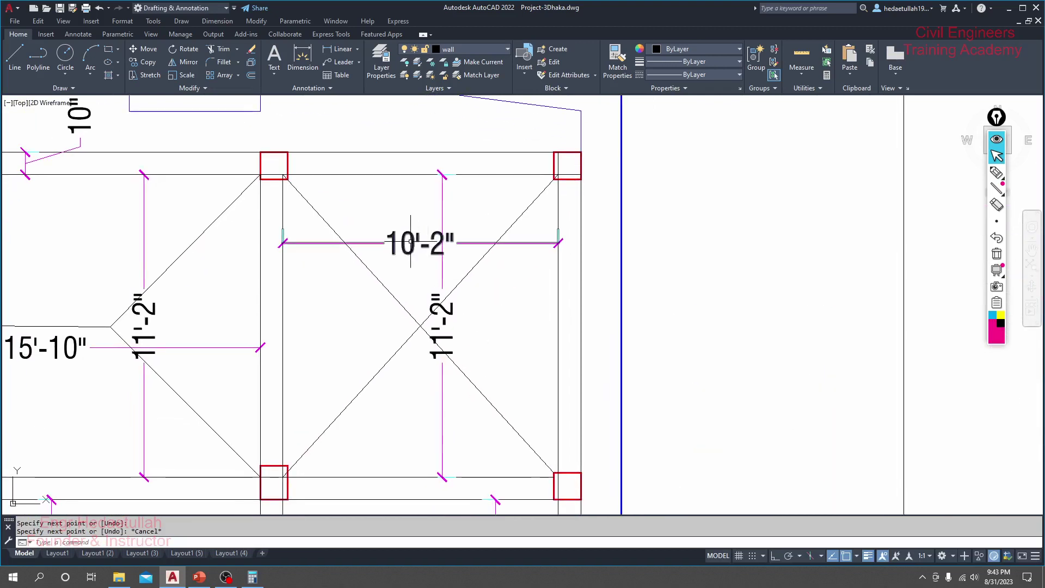
pyautogui.scroll(-2, 449, 329)
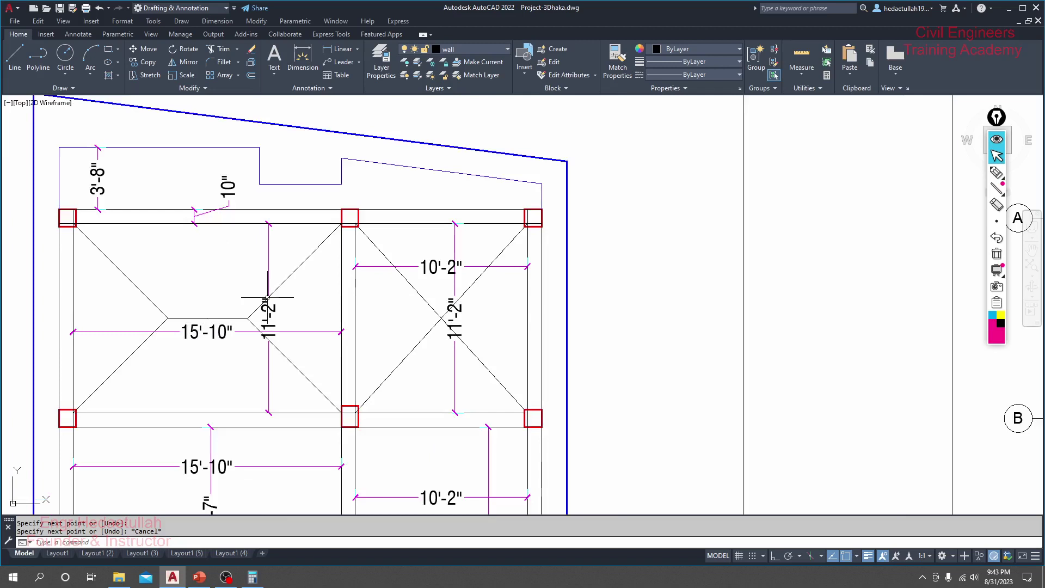
pyautogui.moveTo(432, 335); pyautogui.dragTo(554, 309)
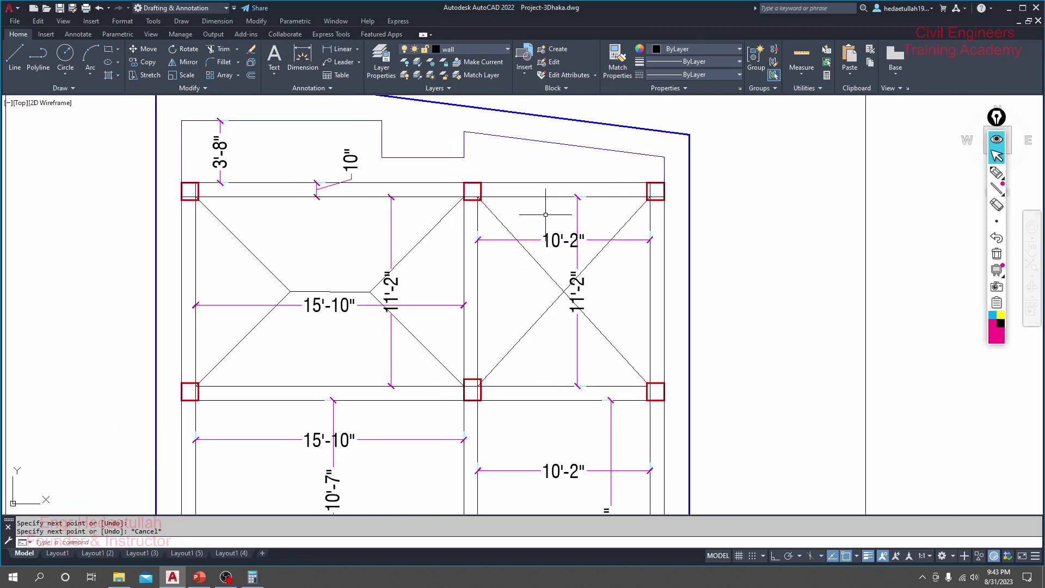
pyautogui.scroll(2, 521, 183)
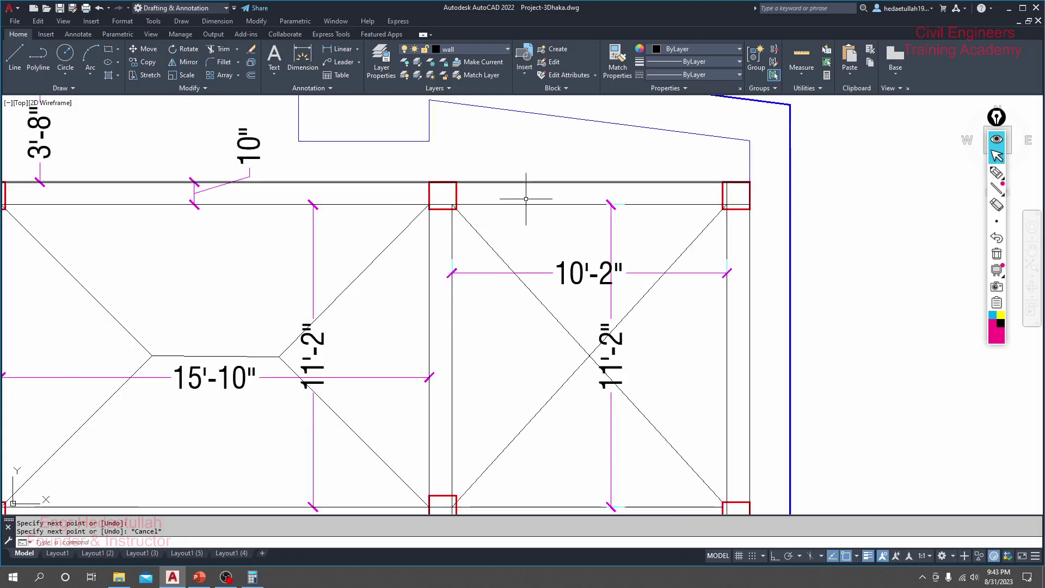
pyautogui.scroll(-2, 526, 204)
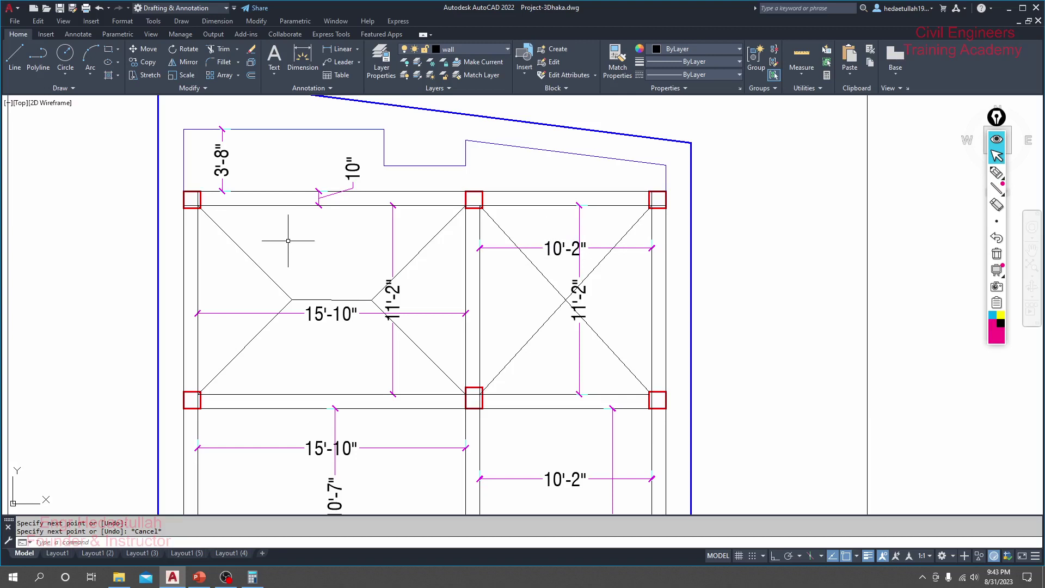
pyautogui.scroll(2, 289, 240)
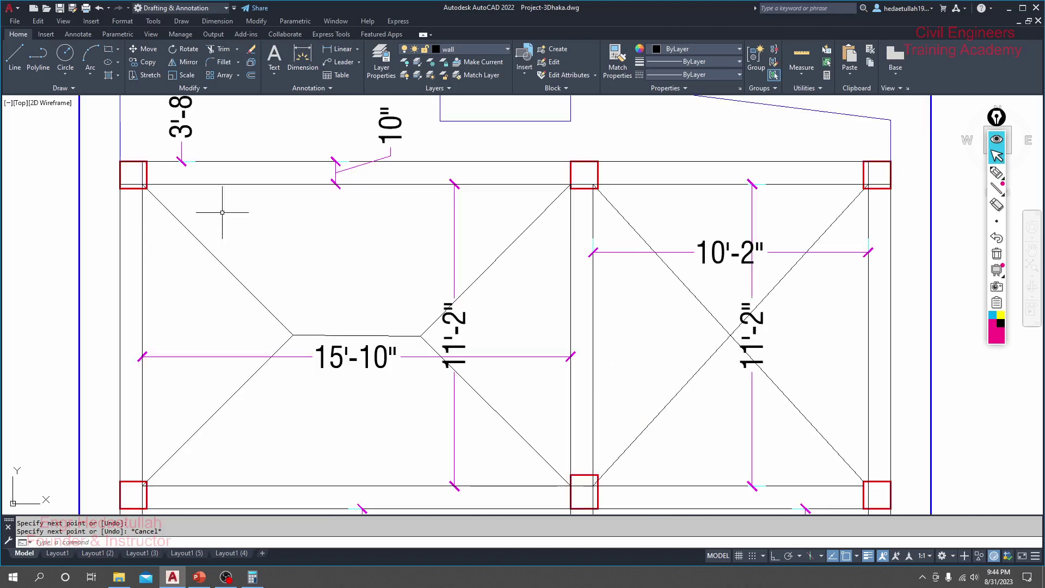
# - Start a polyline at the top-left column corner and add vertices along the top beam
pyautogui.click(33, 58)
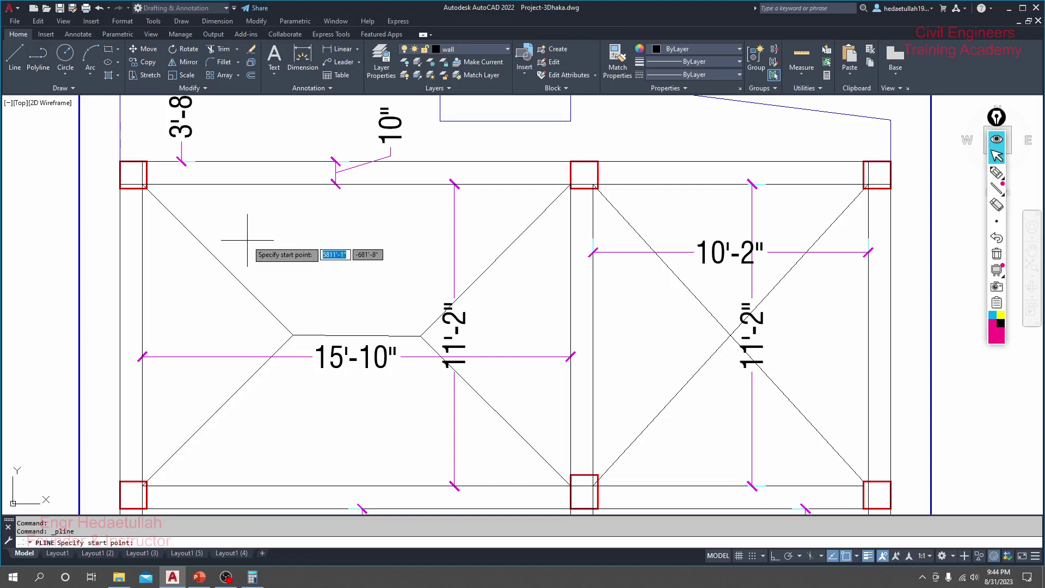
pyautogui.scroll(2, 139, 182)
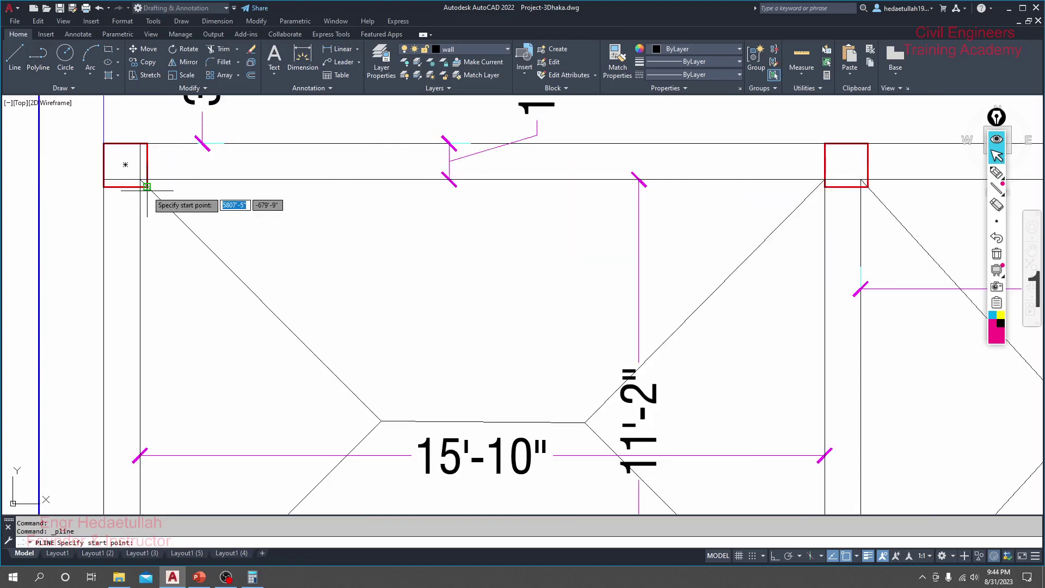
pyautogui.scroll(2, 136, 177)
pyautogui.click(136, 176)
pyautogui.scroll(-5, 131, 171)
pyautogui.scroll(-2, 365, 191)
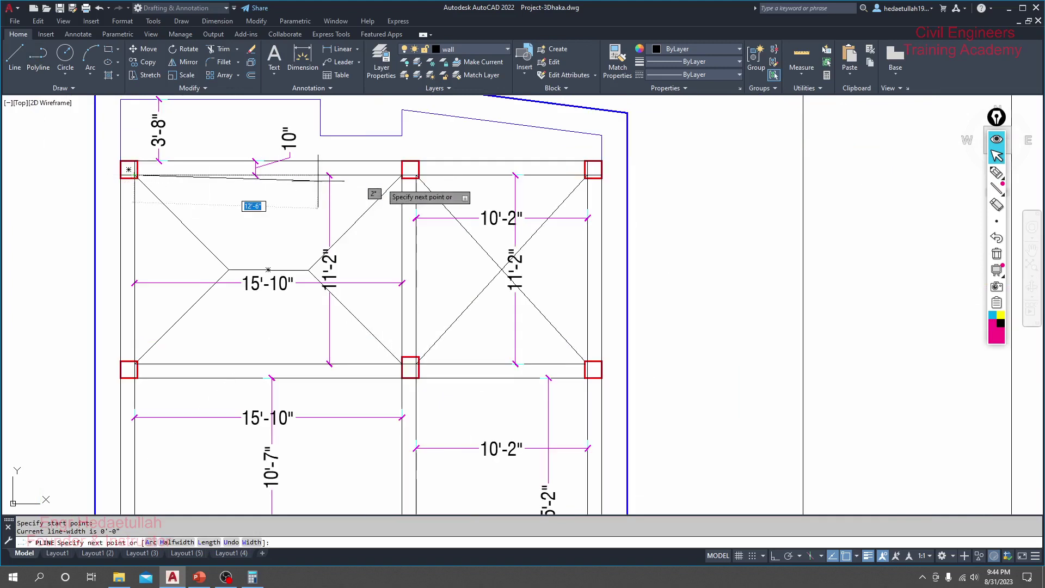
pyautogui.scroll(4, 405, 180)
pyautogui.scroll(2, 392, 169)
pyautogui.scroll(2, 381, 159)
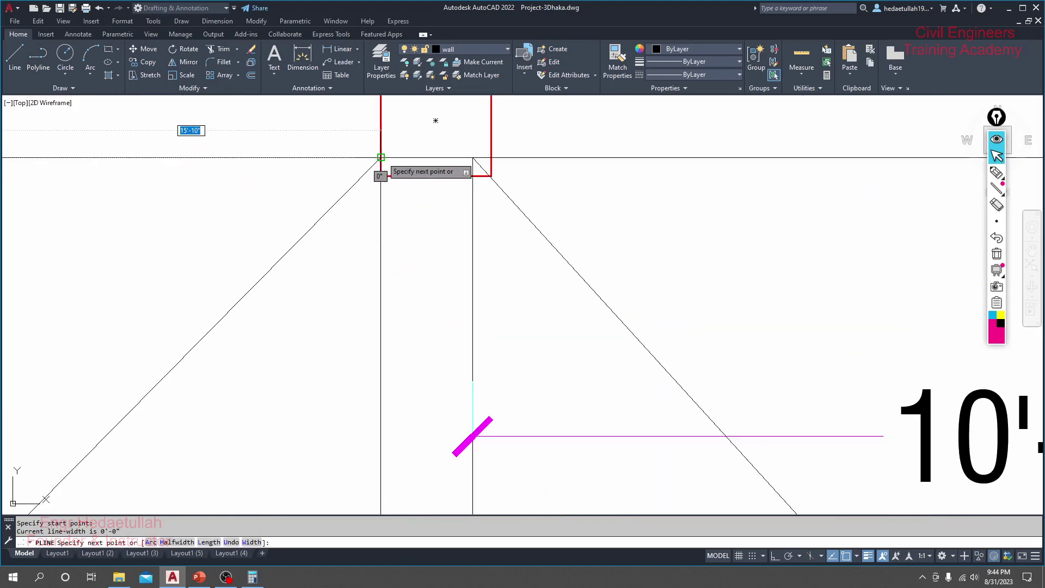
pyautogui.click(381, 158)
pyautogui.scroll(-4, 381, 158)
pyautogui.scroll(2, 408, 218)
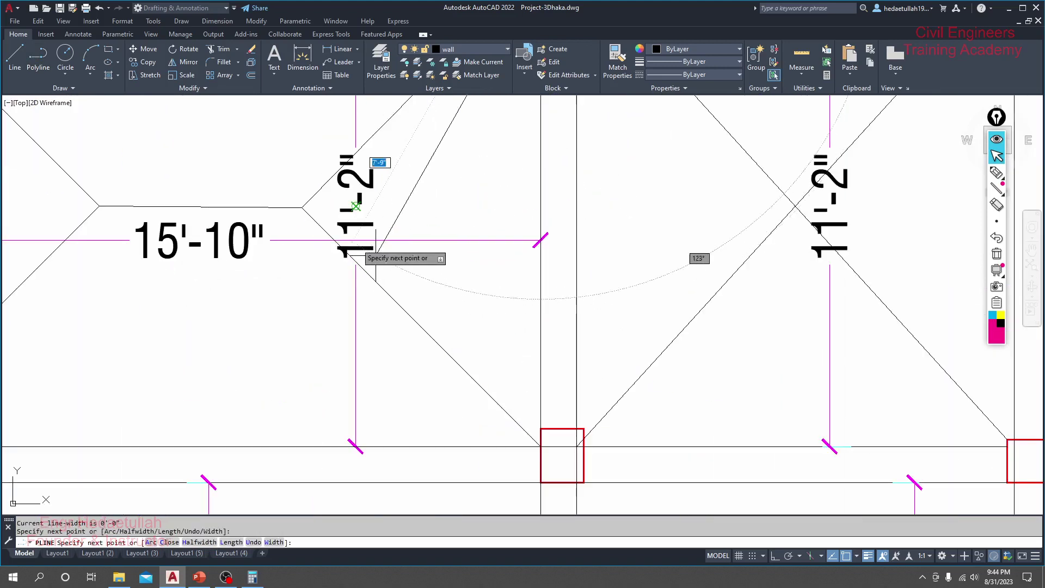
pyautogui.click(300, 206)
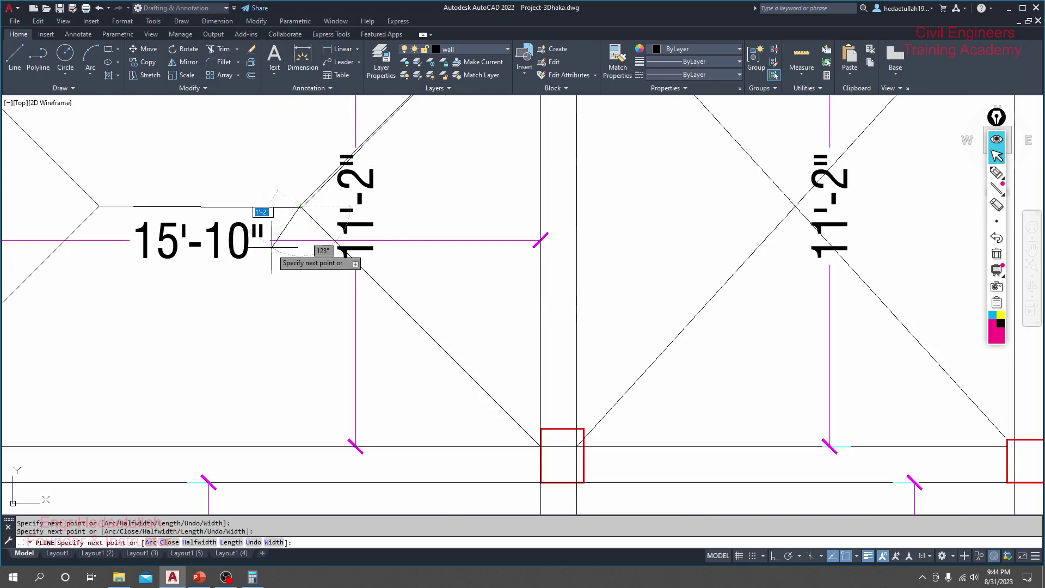
# - Undo the misplaced vertex, close the outline back at the top-left column and finish
pyautogui.hotkey('ctrl', 'z')
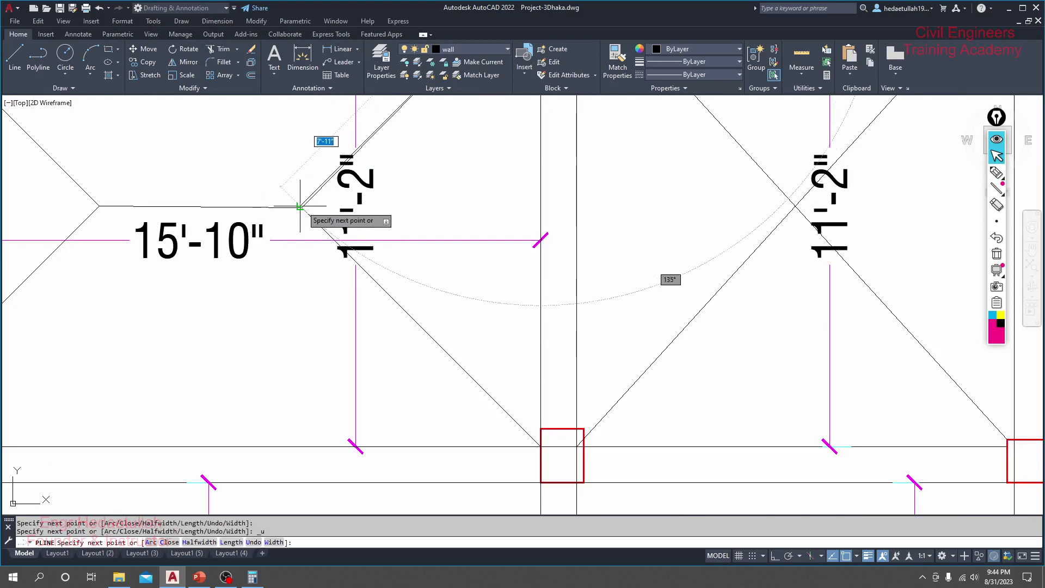
pyautogui.scroll(2, 300, 207)
pyautogui.scroll(3, 298, 206)
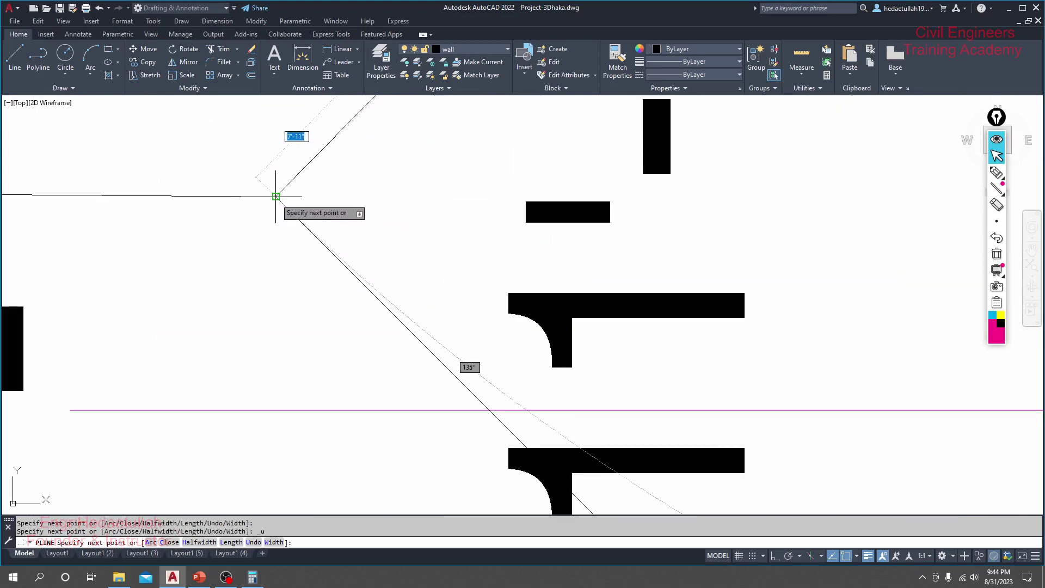
pyautogui.scroll(-3, 307, 206)
pyautogui.scroll(1, 600, 237)
pyautogui.scroll(-1, 366, 234)
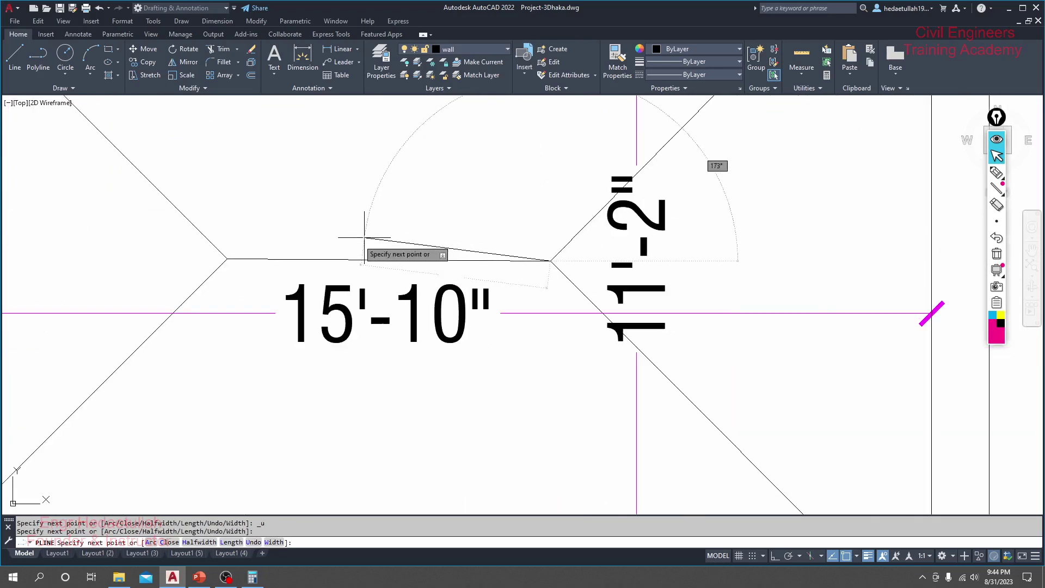
pyautogui.scroll(1, 228, 260)
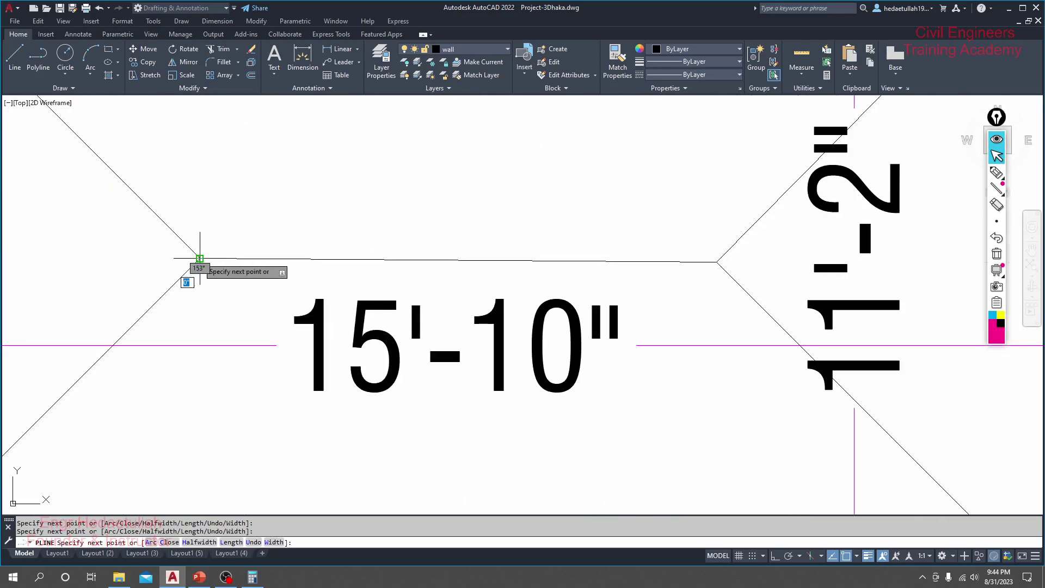
pyautogui.scroll(-2, 258, 237)
pyautogui.scroll(-1, 258, 237)
pyautogui.scroll(-2, 229, 277)
pyautogui.scroll(5, 223, 242)
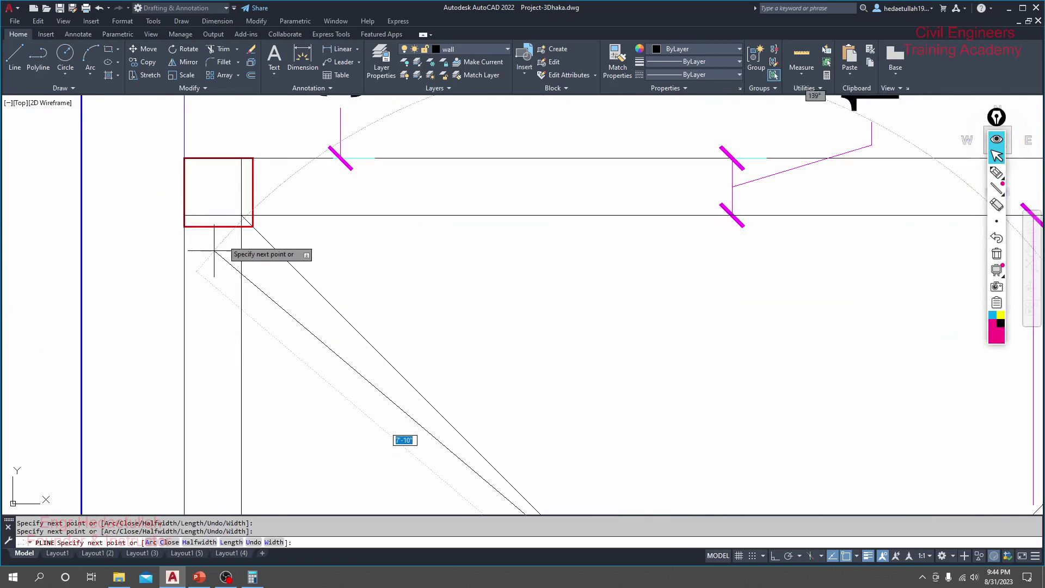
pyautogui.scroll(2, 248, 202)
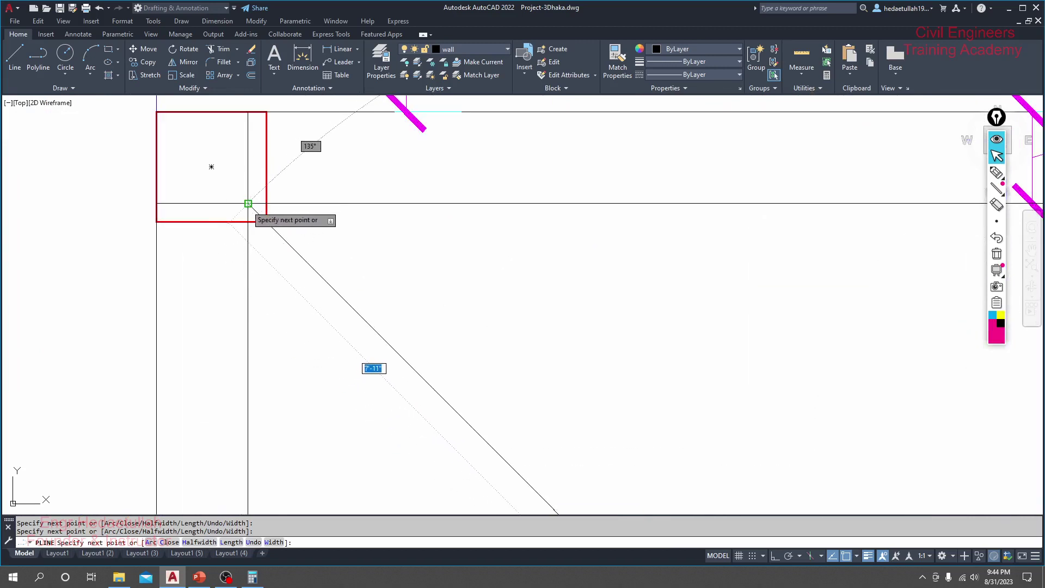
pyautogui.click(247, 203)
pyautogui.press('Escape')
pyautogui.scroll(-3, 344, 245)
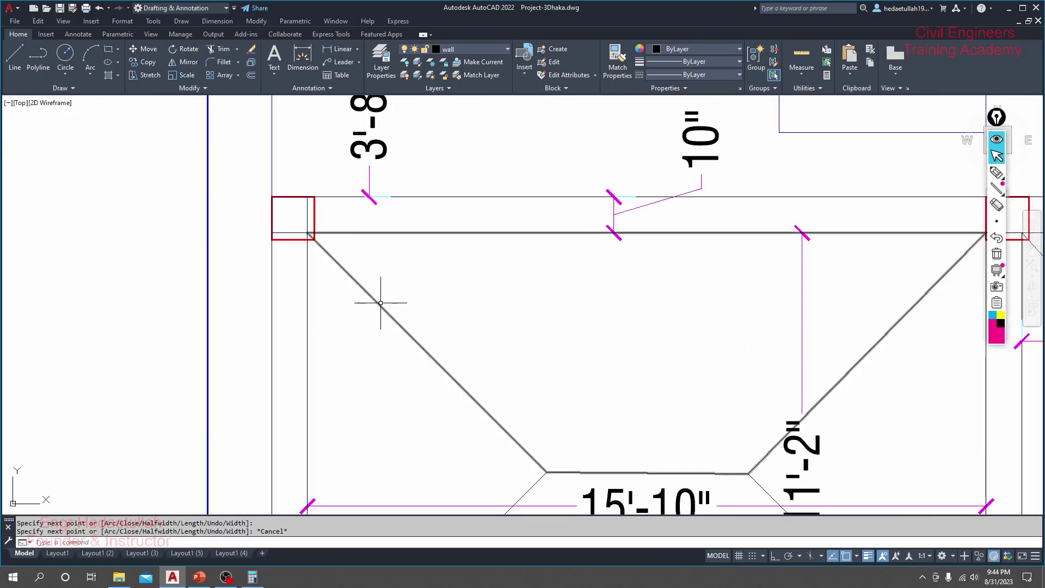
# - Show the traced trapezoid polyline's Properties, reading its 58 sq ft area, then return to PowerPoint
pyautogui.click(414, 338)
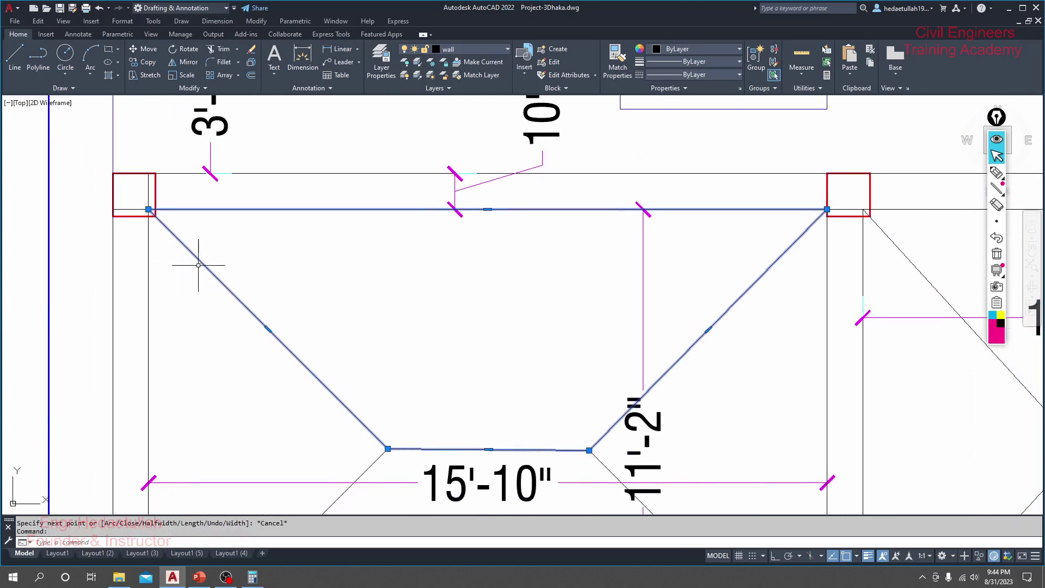
pyautogui.scroll(-2, 285, 283)
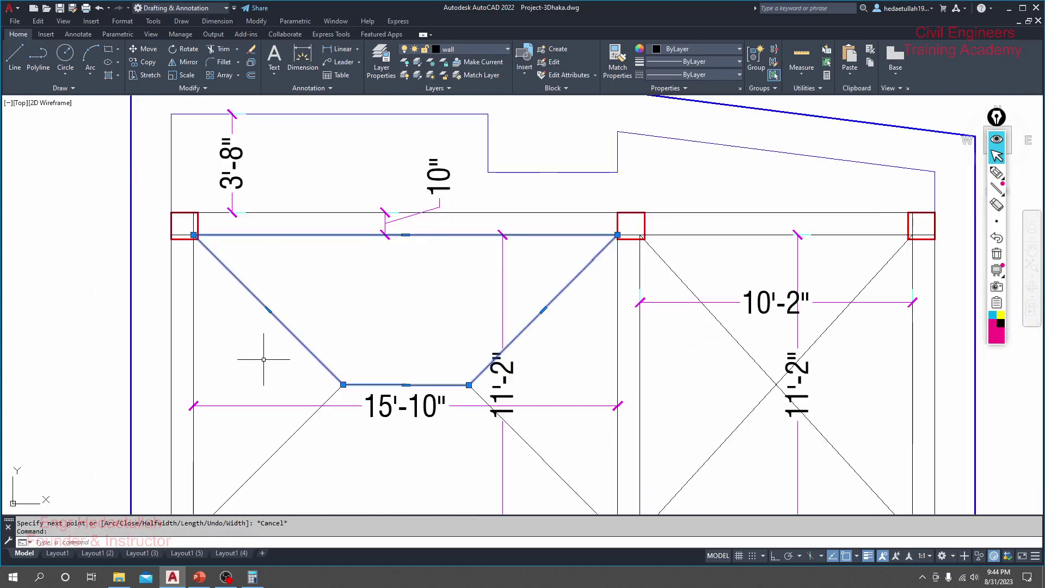
pyautogui.rightClick(283, 321)
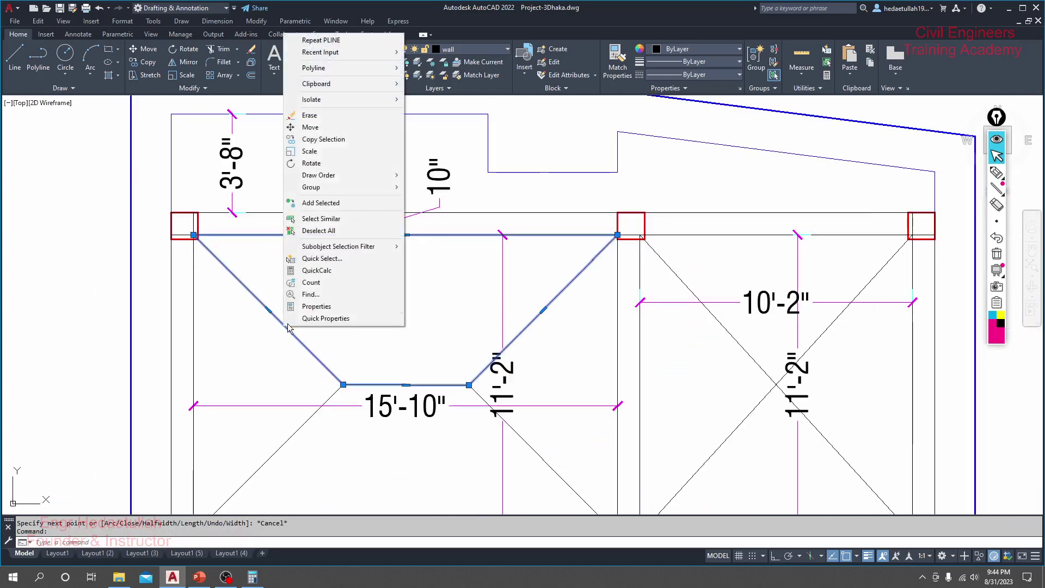
pyautogui.click(319, 307)
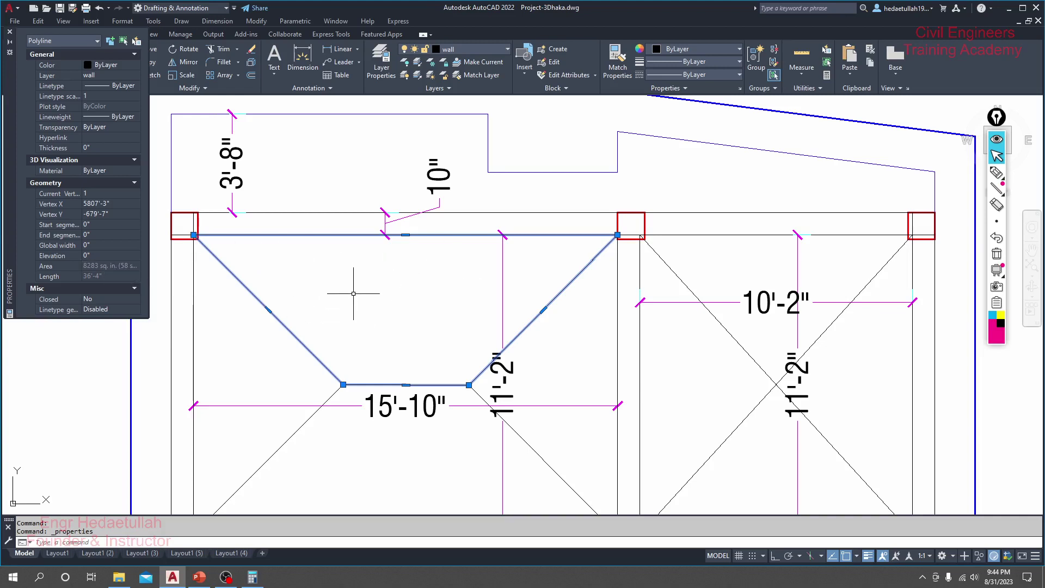
pyautogui.click(200, 577)
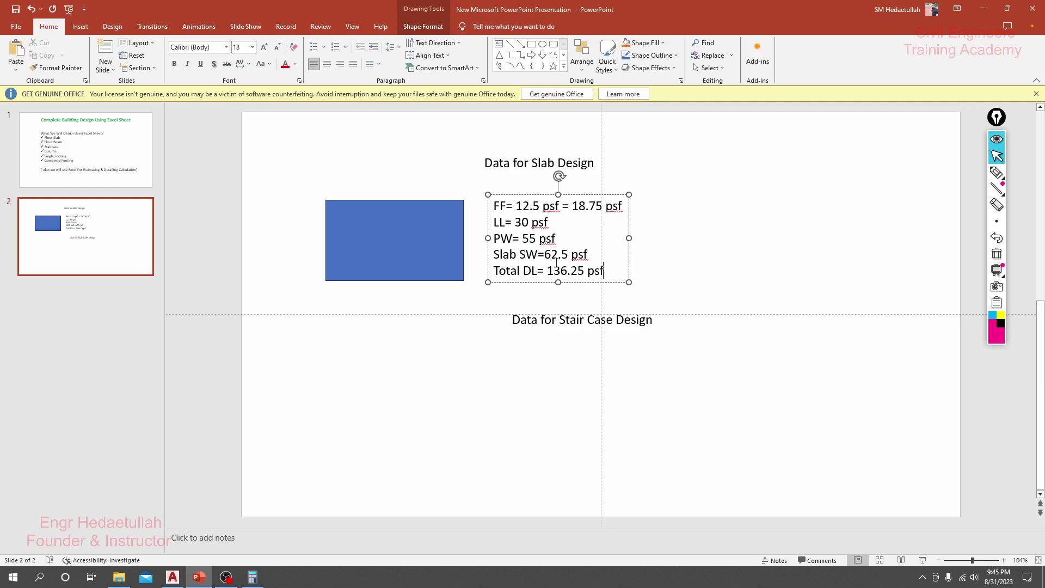
# - Add a B1 line with DL=136.25*6 under Total DL and move the text box right
pyautogui.press('Return')
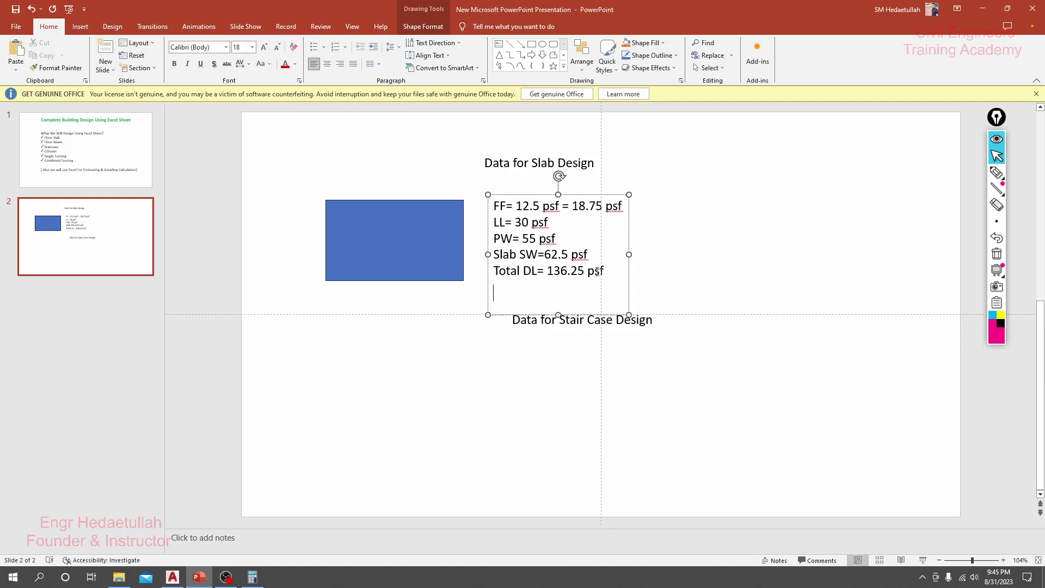
pyautogui.write('B1')
pyautogui.press('Return')
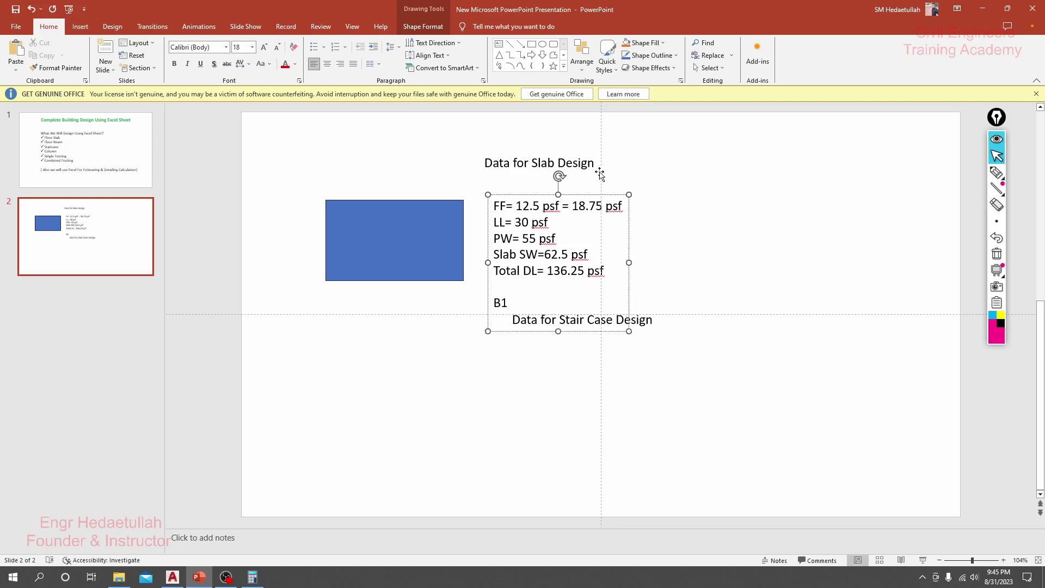
pyautogui.moveTo(595, 194); pyautogui.dragTo(796, 173)
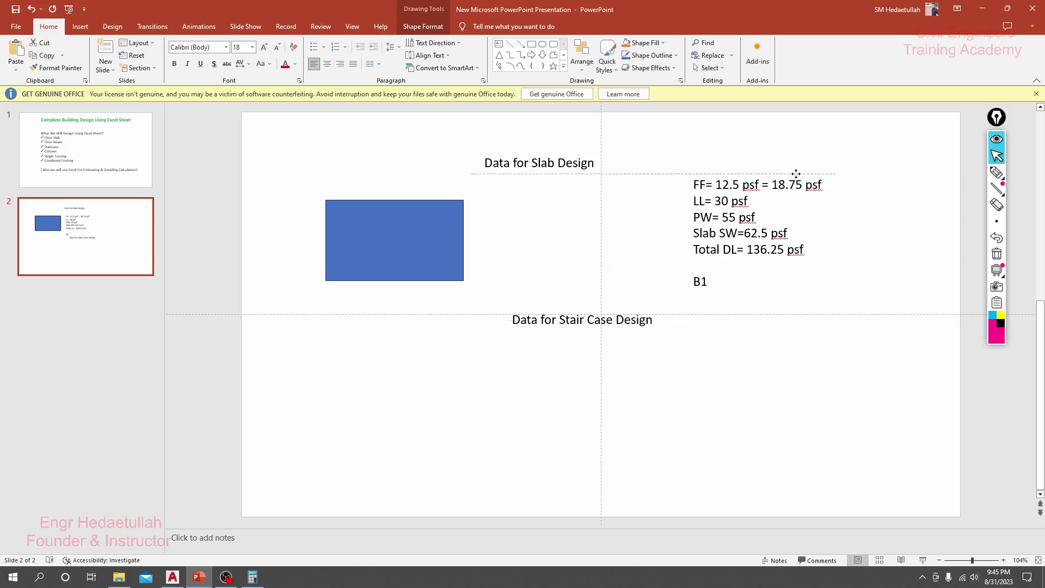
pyautogui.click(723, 279)
pyautogui.press('Return')
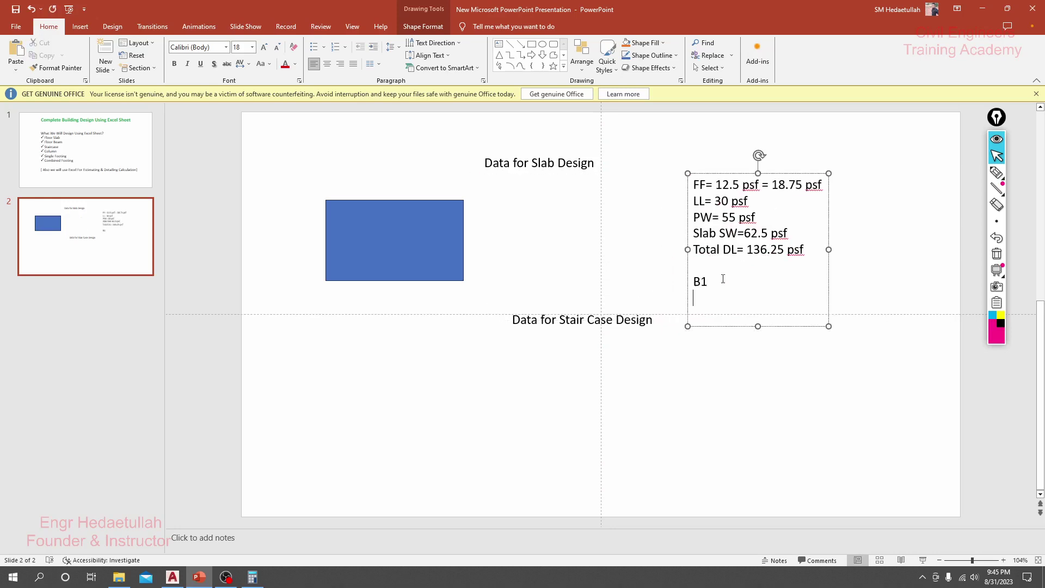
pyautogui.write('DL=136.25*6')
# - Correct B1's dead load to DL=136.25*58= and compute the product in Calculator
pyautogui.click(175, 578)
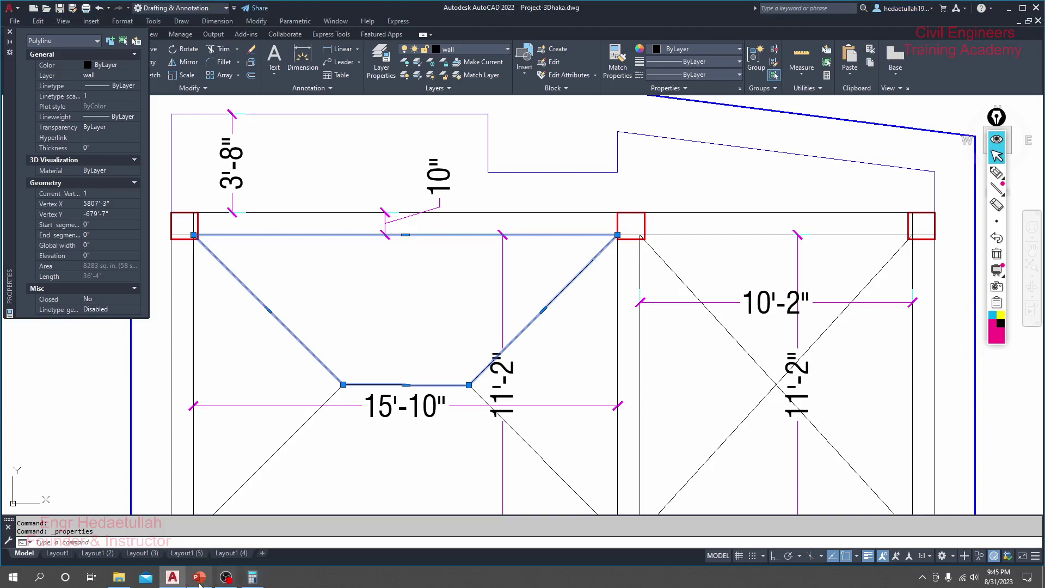
pyautogui.click(199, 577)
pyautogui.press('BackSpace')
pyautogui.write('5*5')
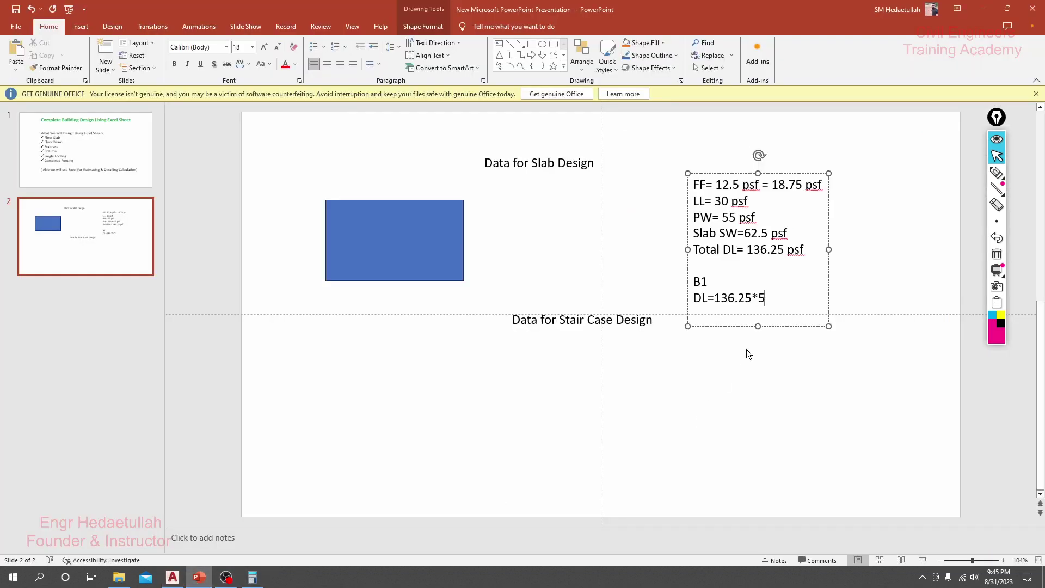
pyautogui.write('8=')
pyautogui.click(253, 585)
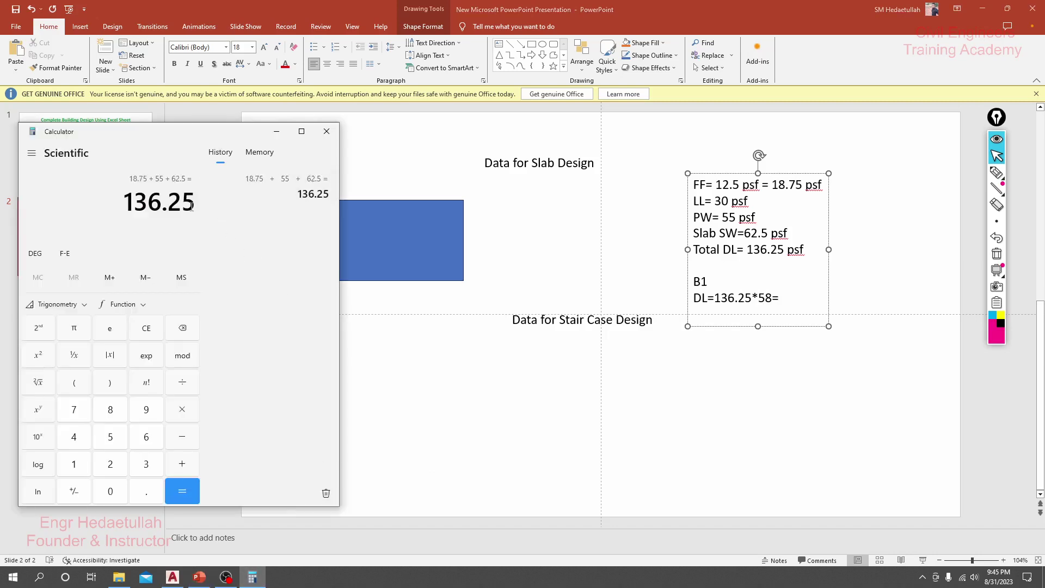
pyautogui.press('*')
pyautogui.write('58')
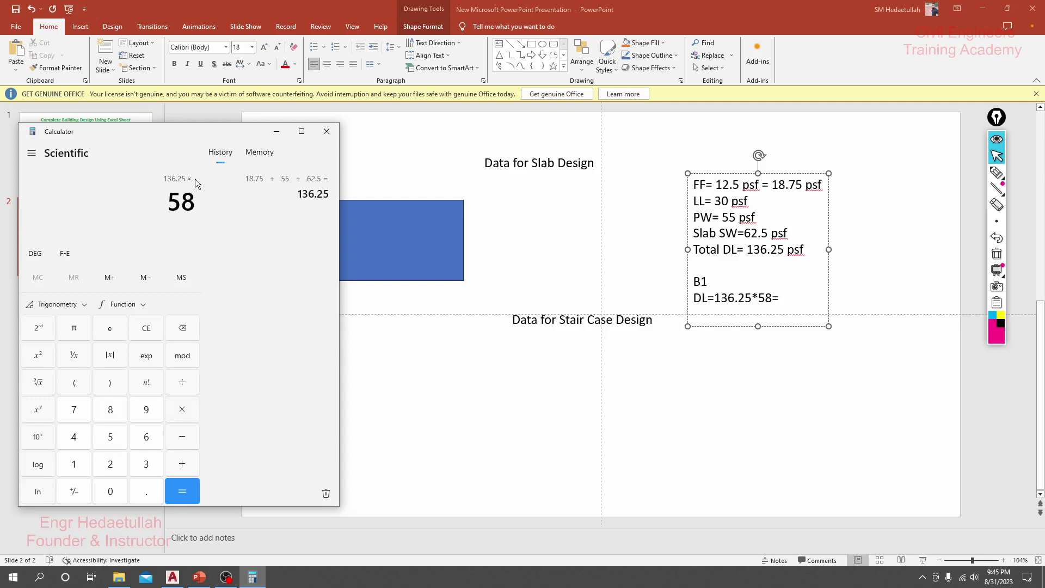
pyautogui.press('Return')
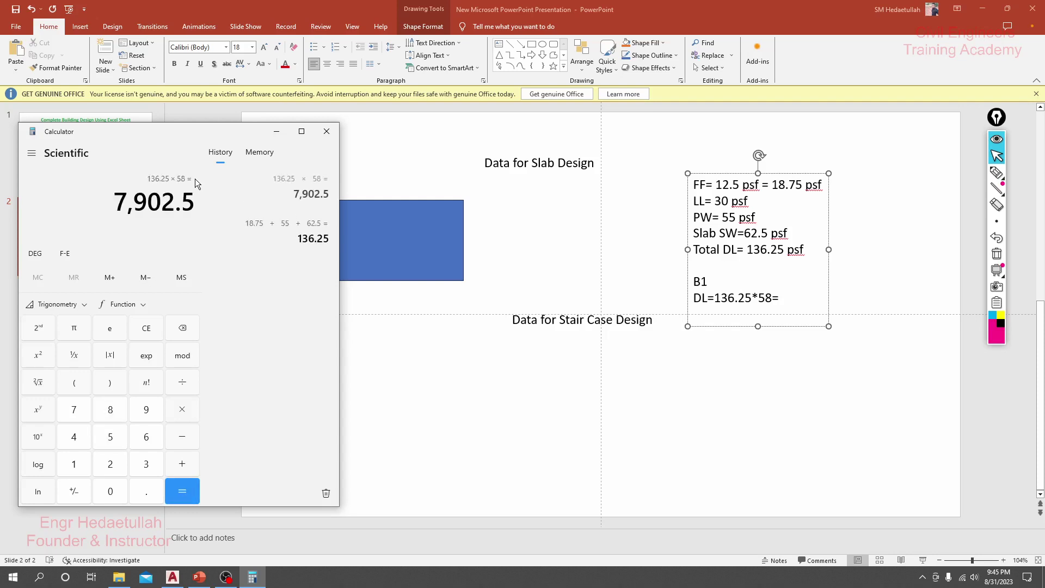
# - Paste the 7,902.5 result after the equals sign and add the lb unit
pyautogui.moveTo(125, 202); pyautogui.dragTo(192, 206)
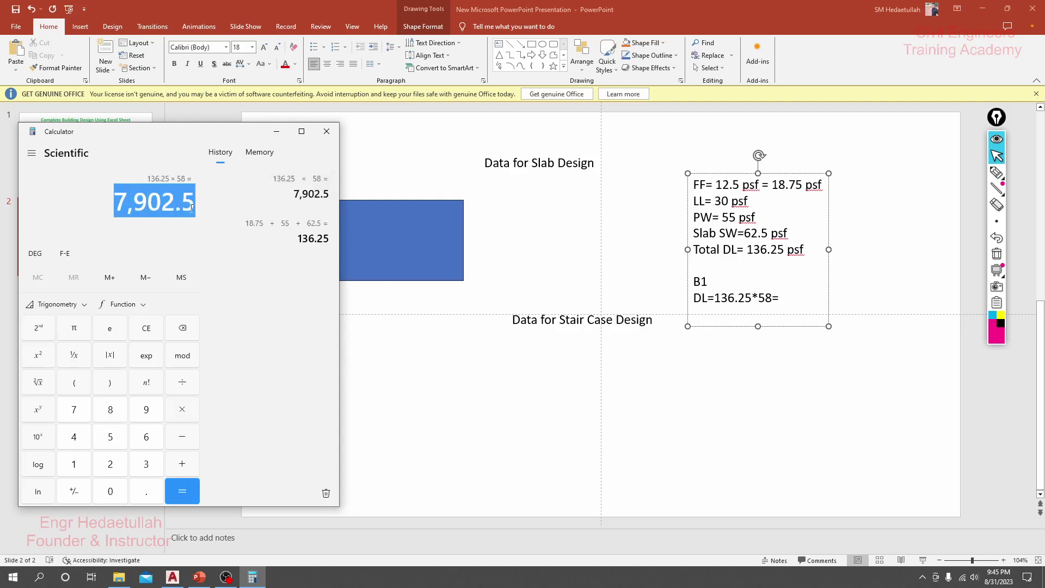
pyautogui.rightClick(169, 205)
pyautogui.click(199, 213)
pyautogui.click(782, 299)
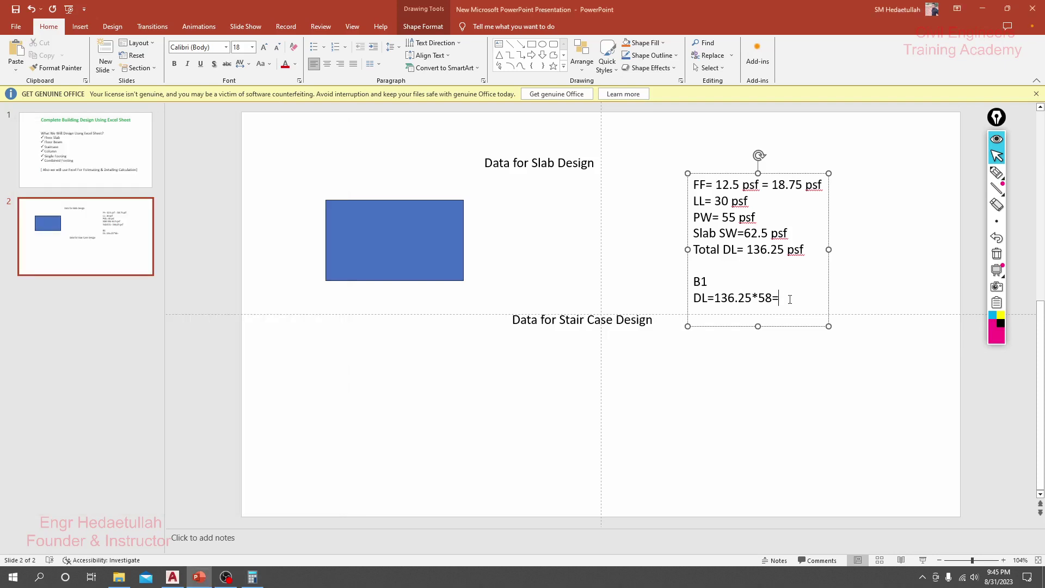
pyautogui.rightClick(783, 301)
pyautogui.click(806, 364)
pyautogui.write('lb')
pyautogui.click(803, 346)
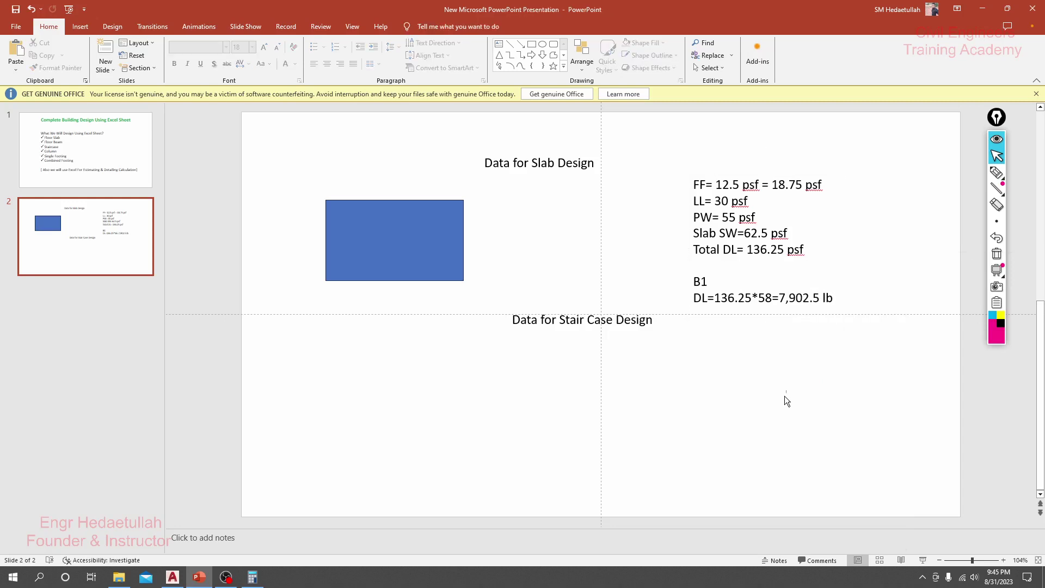
# - Start a new live-load line below B1's dead-load line
pyautogui.click(828, 299)
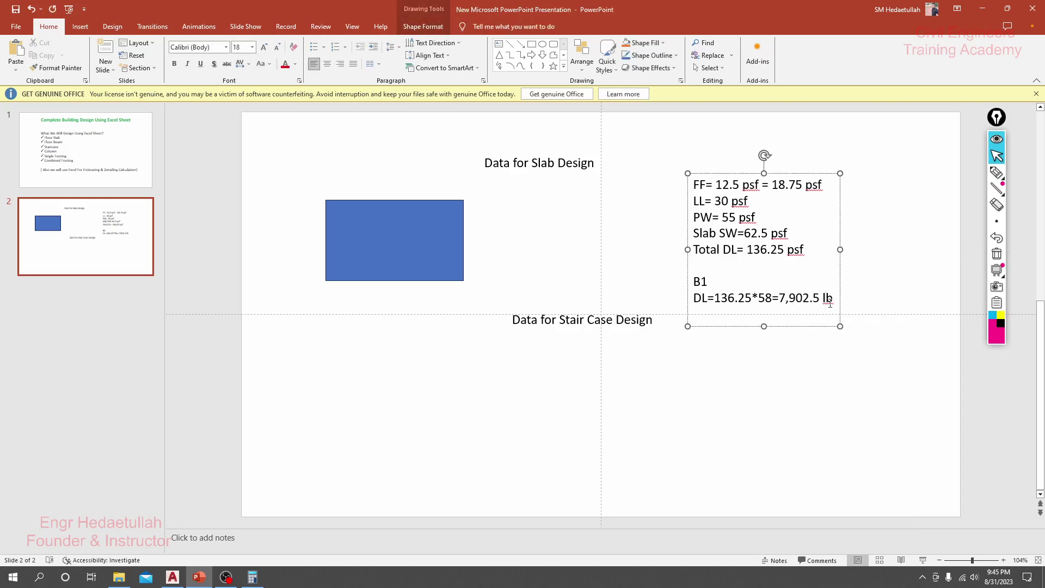
pyautogui.press('Return')
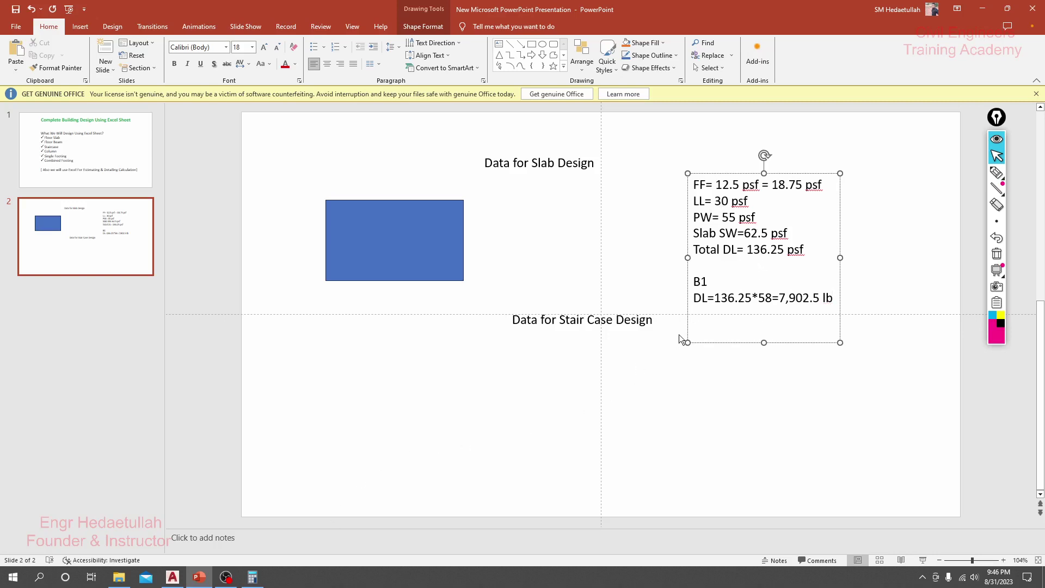
pyautogui.write('LL ')
pyautogui.write('30')
pyautogui.write('=')
pyautogui.write('58')
# - Retype the live-load line as LL =30*85= and compute 30×85 in Calculator
pyautogui.press('BackSpace')
pyautogui.press('BackSpace')
pyautogui.press('BackSpace')
pyautogui.press('BackSpace')
pyautogui.press('BackSpace')
pyautogui.write('30*')
pyautogui.write('85')
pyautogui.write('=')
pyautogui.click(252, 577)
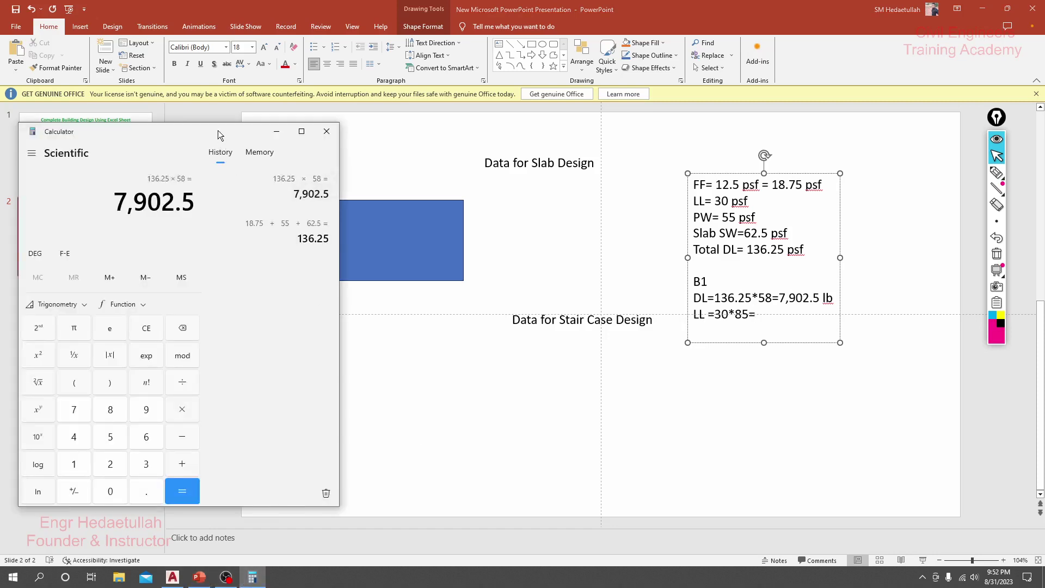
pyautogui.moveTo(219, 131); pyautogui.dragTo(235, 133)
pyautogui.write('30*85')
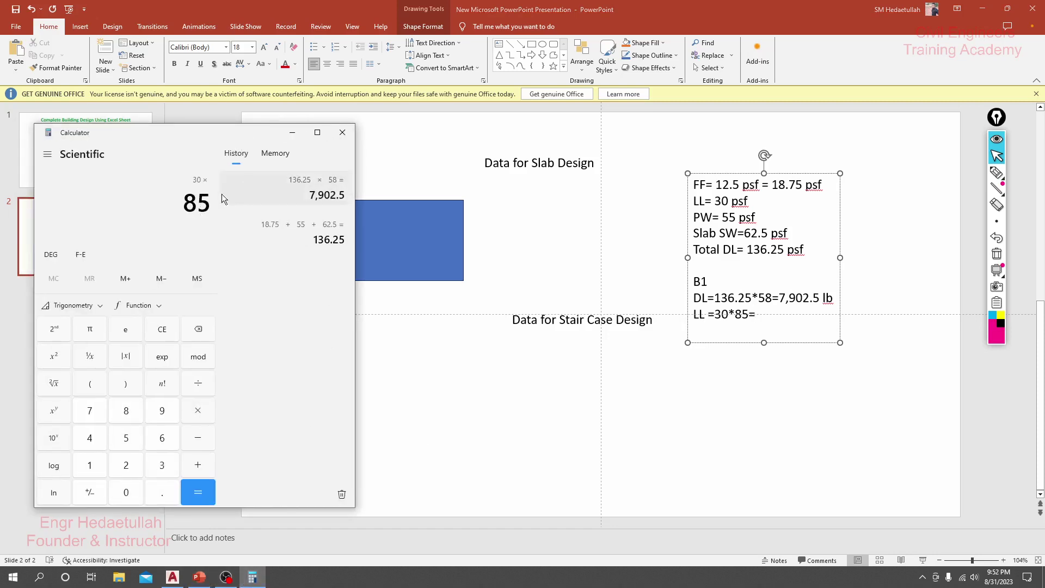
pyautogui.press('Return')
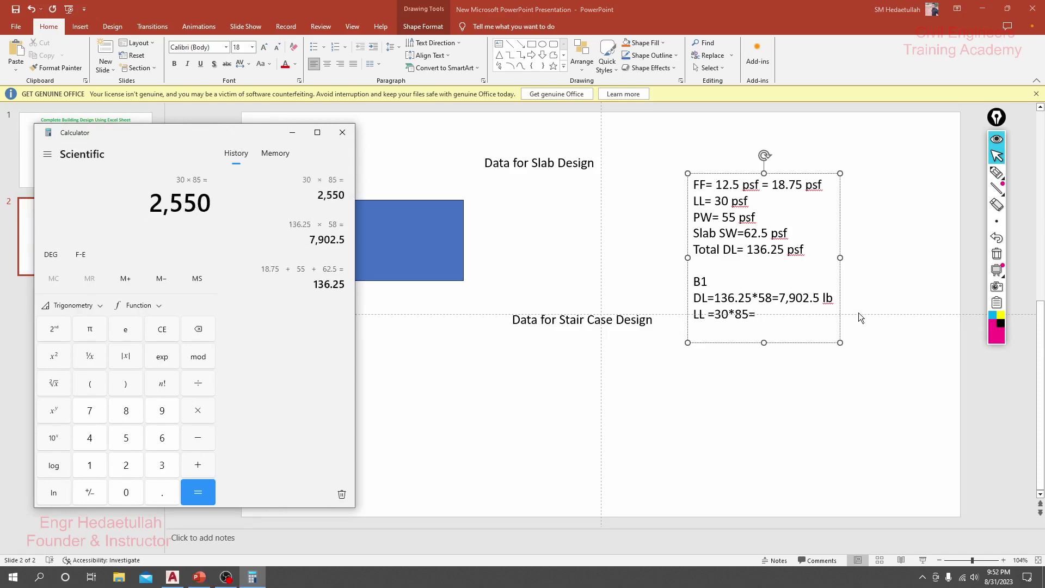
# - Paste the 2,550 result into the live-load line and add the lb unit
pyautogui.click(784, 314)
pyautogui.click(252, 577)
pyautogui.doubleClick(186, 211)
pyautogui.rightClick(187, 211)
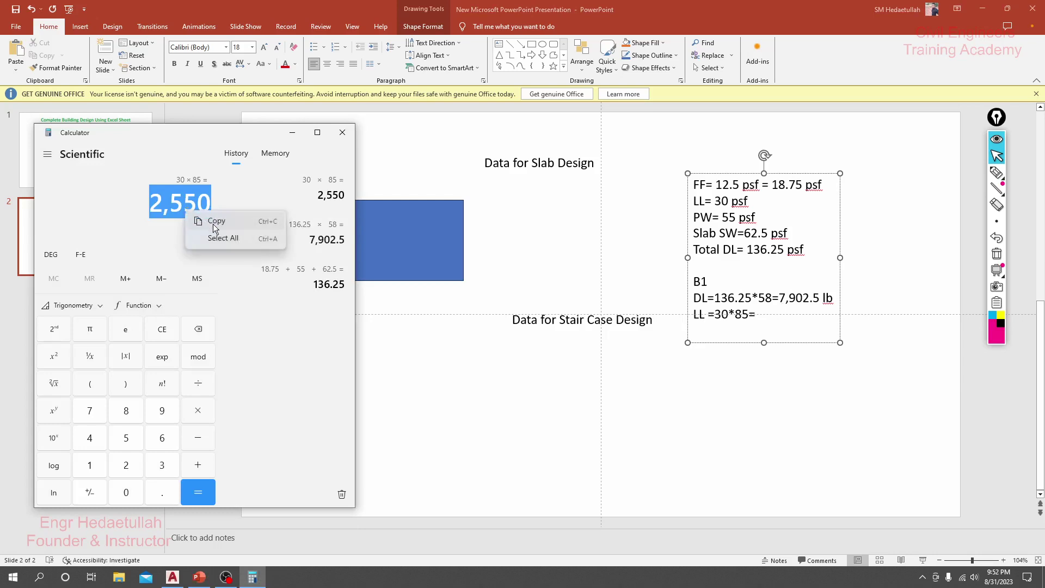
pyautogui.click(218, 225)
pyautogui.click(757, 315)
pyautogui.rightClick(765, 317)
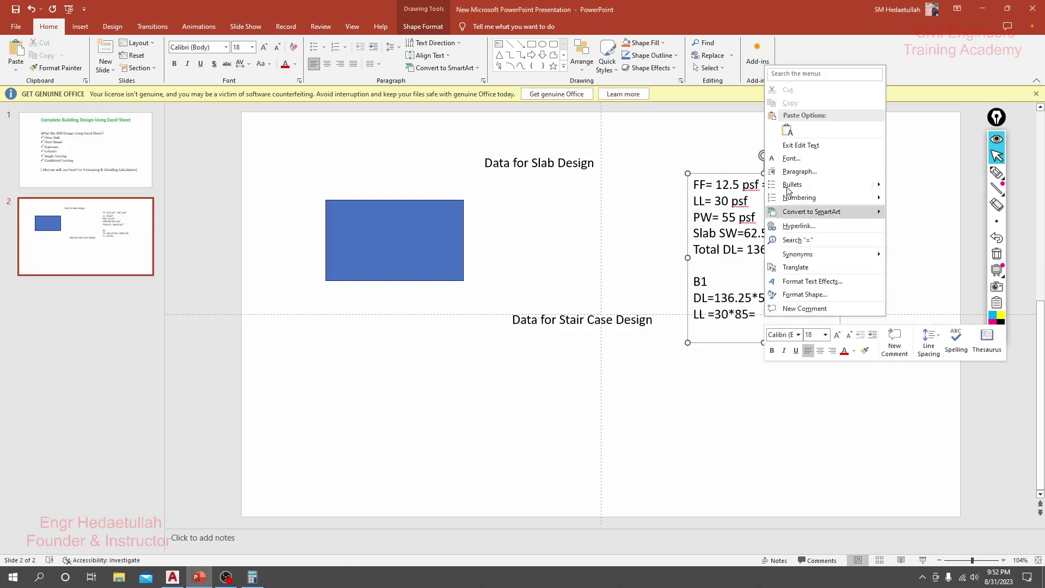
pyautogui.click(787, 148)
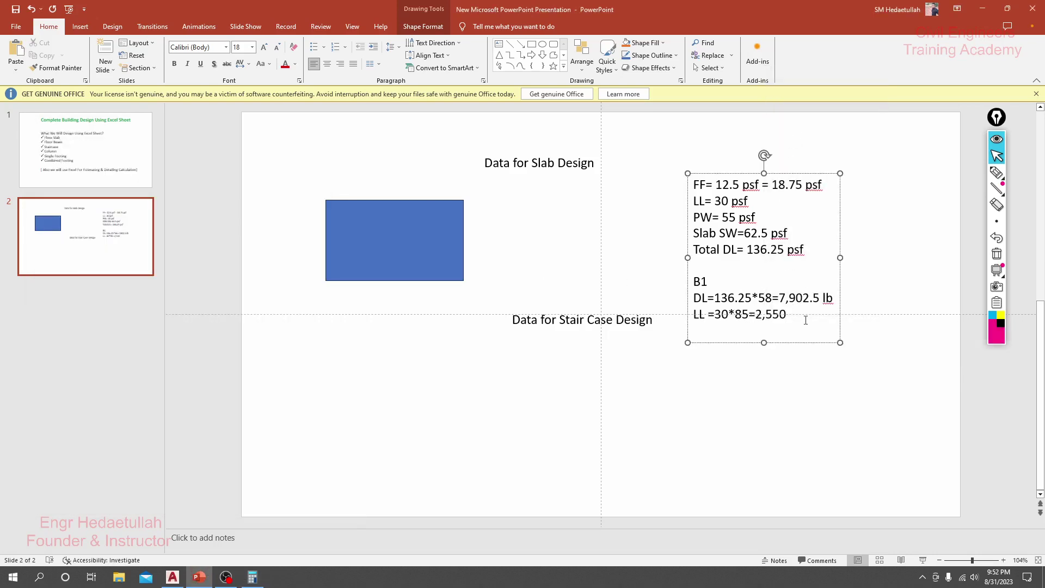
pyautogui.write(' bl')
pyautogui.doubleClick(793, 324)
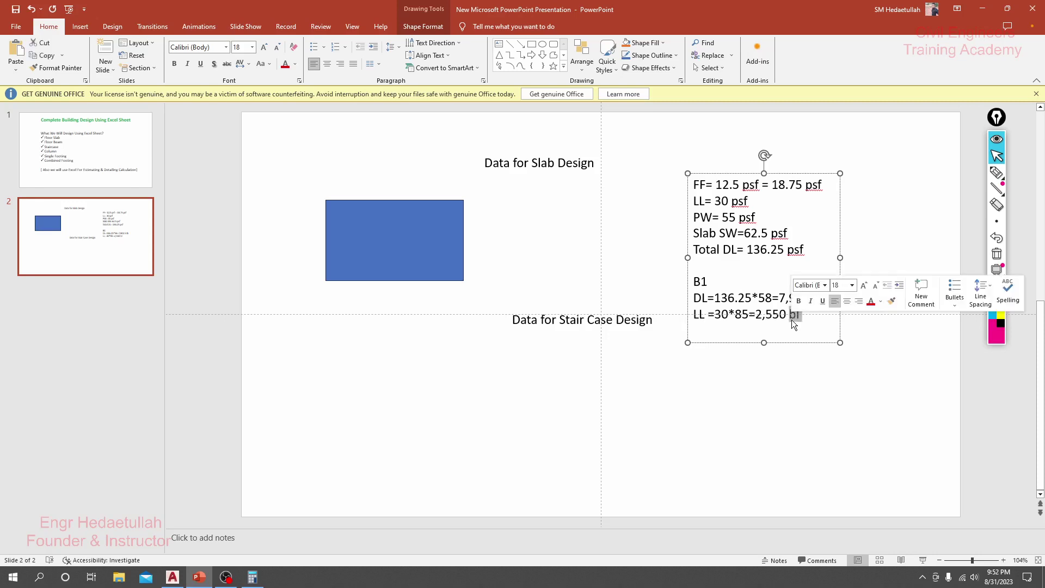
pyautogui.write('lb')
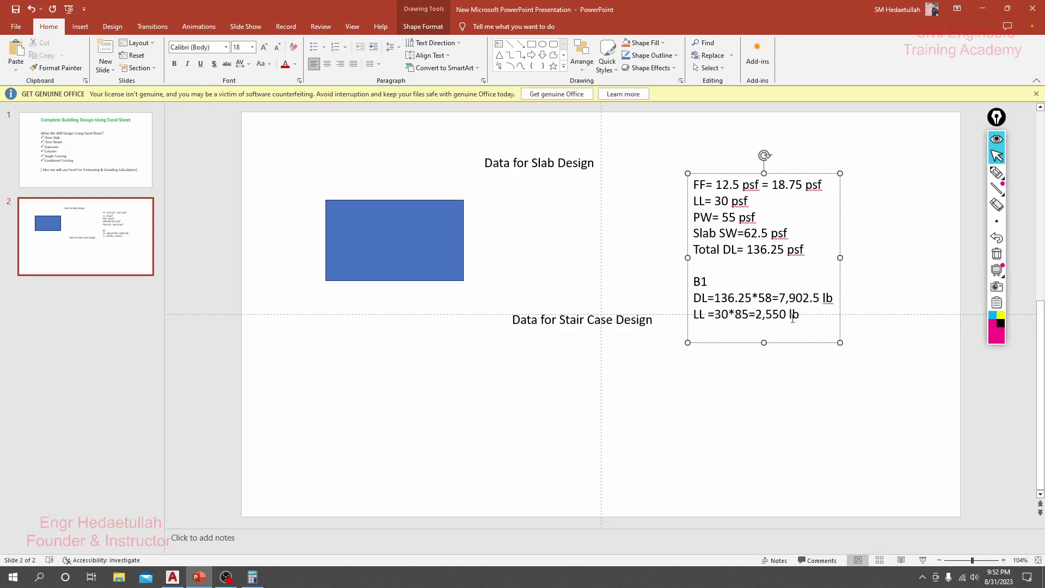
pyautogui.click(708, 315)
# - In AutoCAD, trace a closed triangular polyline linking the two right-hand column corners and the diagonal intersection
pyautogui.click(702, 305)
pyautogui.click(172, 576)
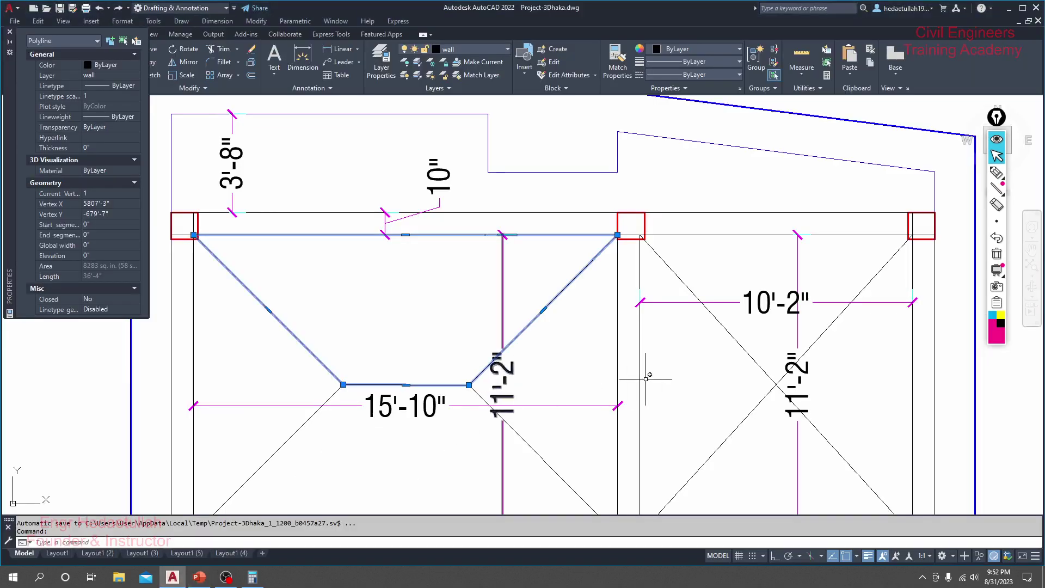
pyautogui.moveTo(713, 391); pyautogui.dragTo(639, 364)
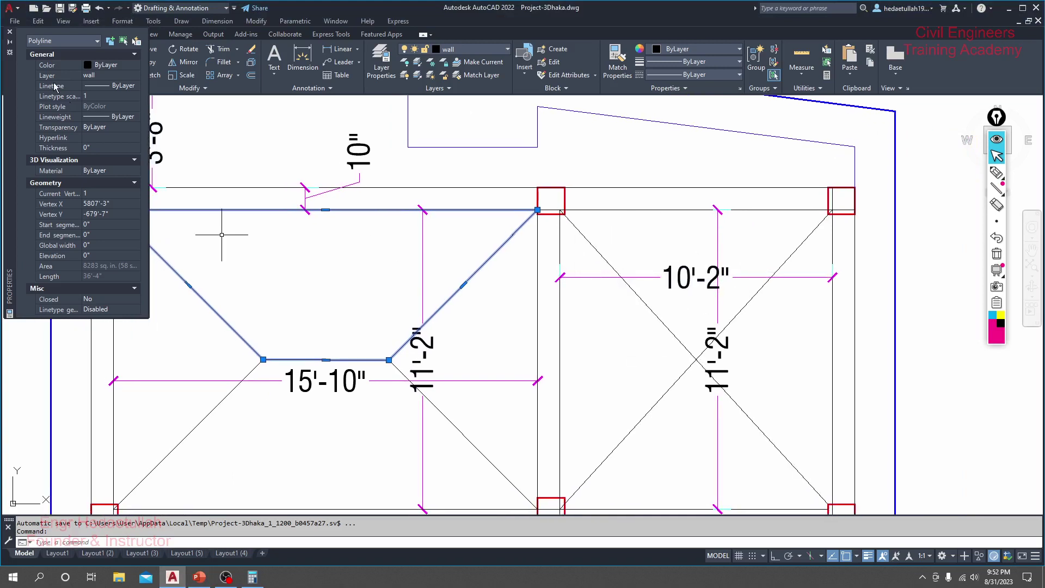
pyautogui.click(9, 32)
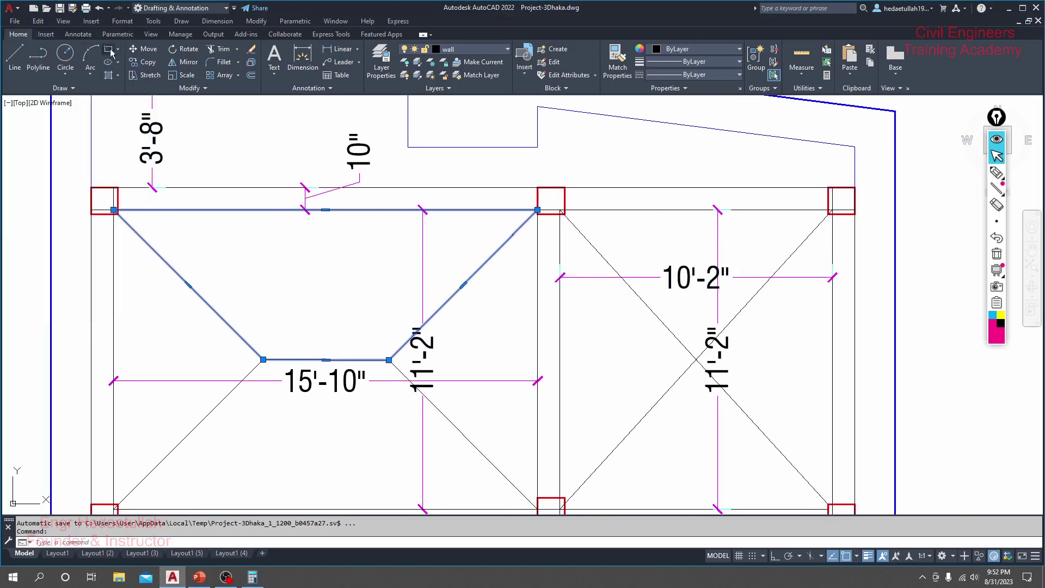
pyautogui.click(38, 57)
pyautogui.scroll(2, 550, 223)
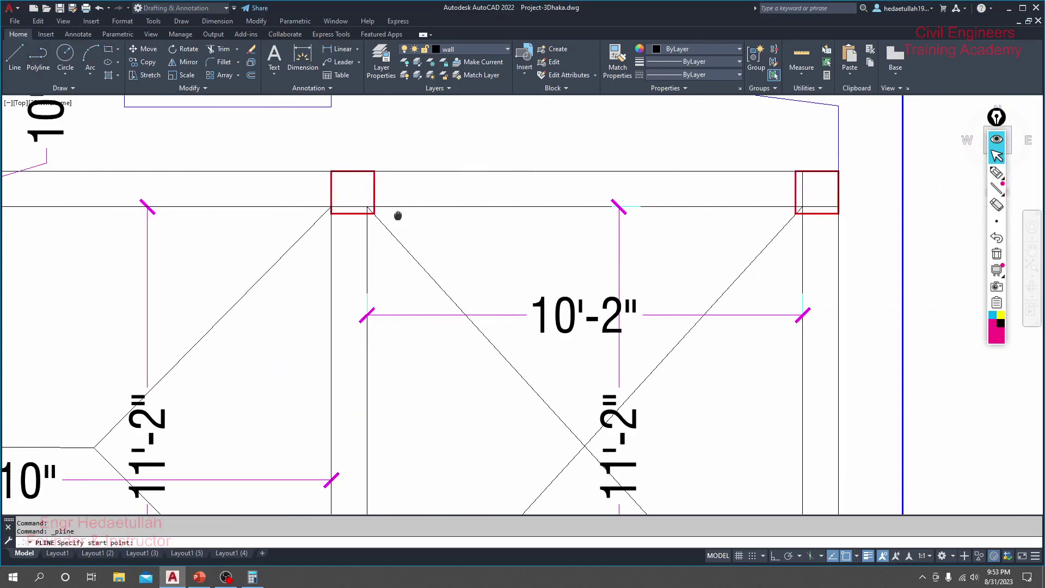
pyautogui.click(355, 211)
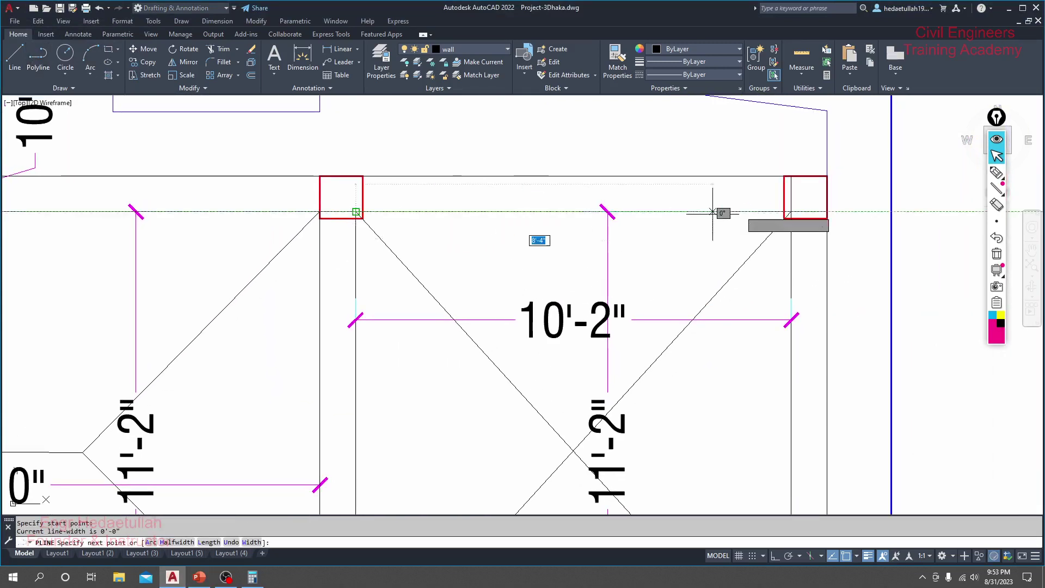
pyautogui.click(790, 212)
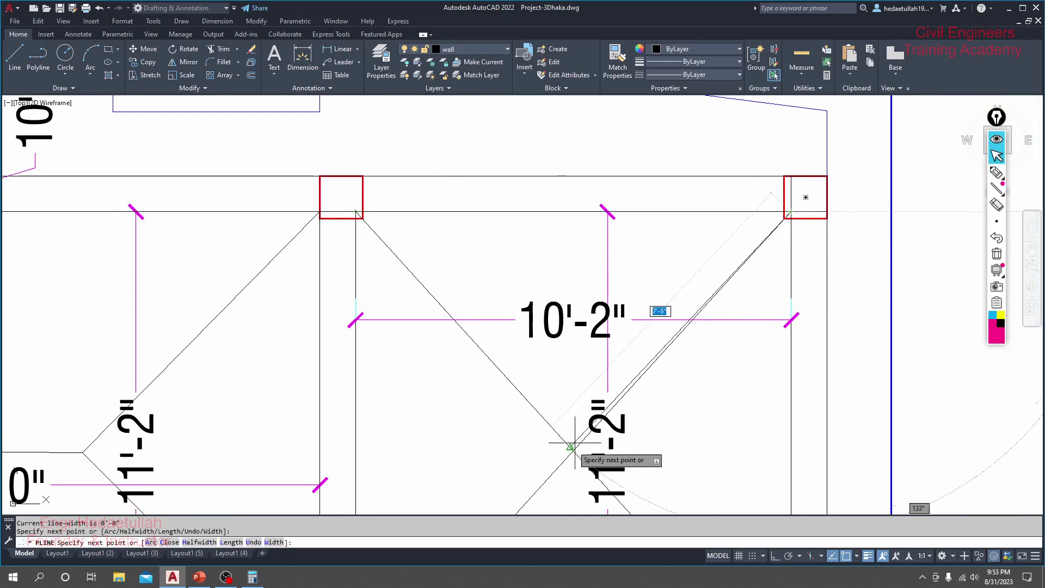
pyautogui.click(573, 451)
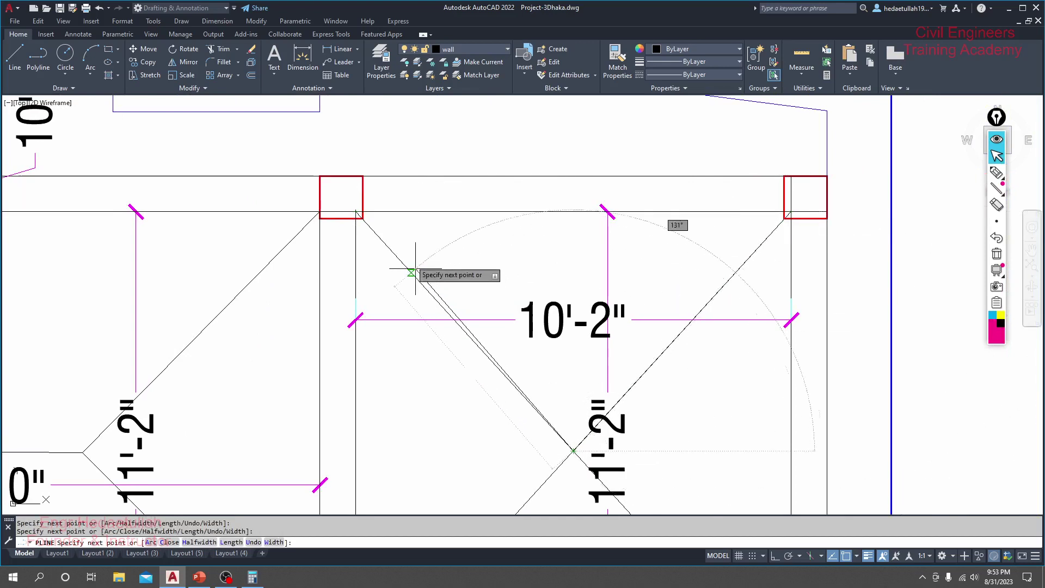
pyautogui.click(356, 218)
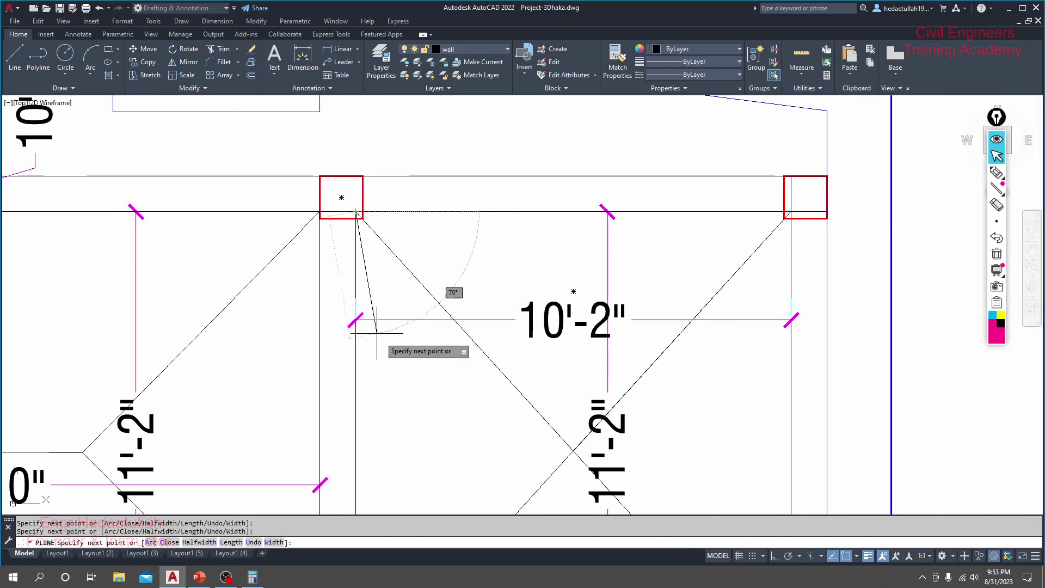
pyautogui.press('Return')
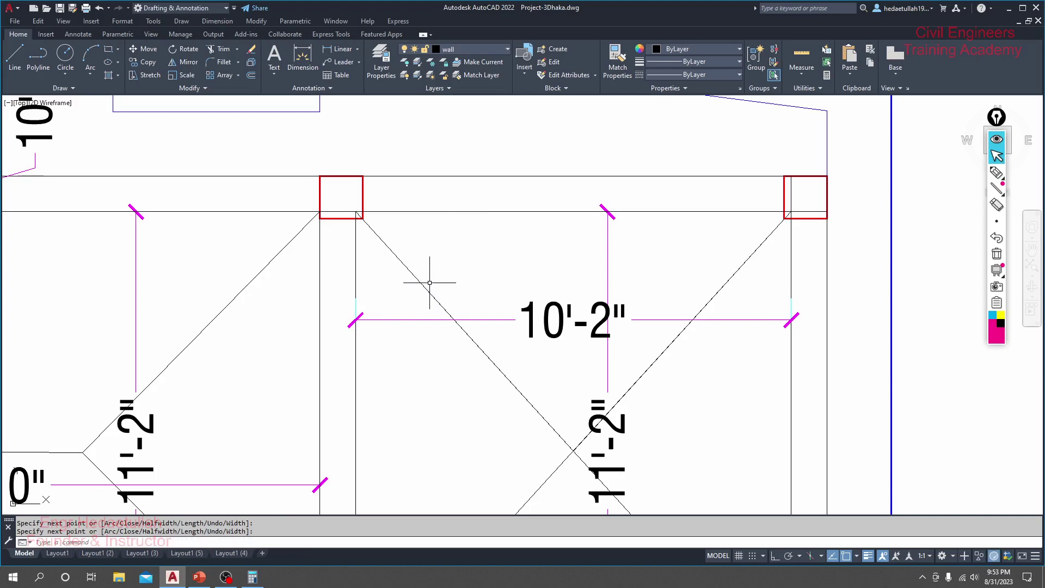
# - Check the triangle's properties, which show an area of about 28 sq ft
pyautogui.click(422, 283)
pyautogui.rightClick(423, 284)
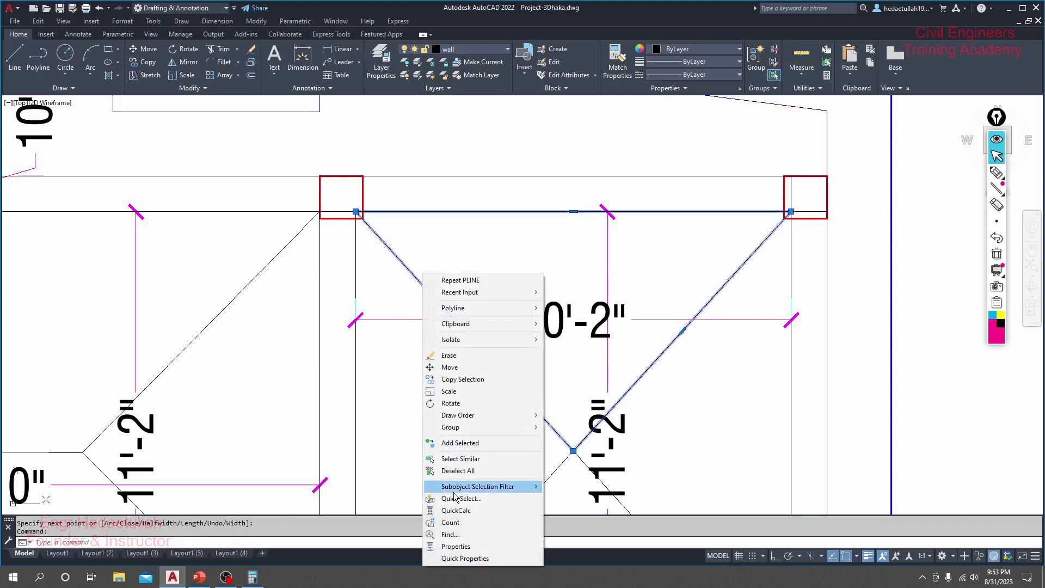
pyautogui.click(456, 546)
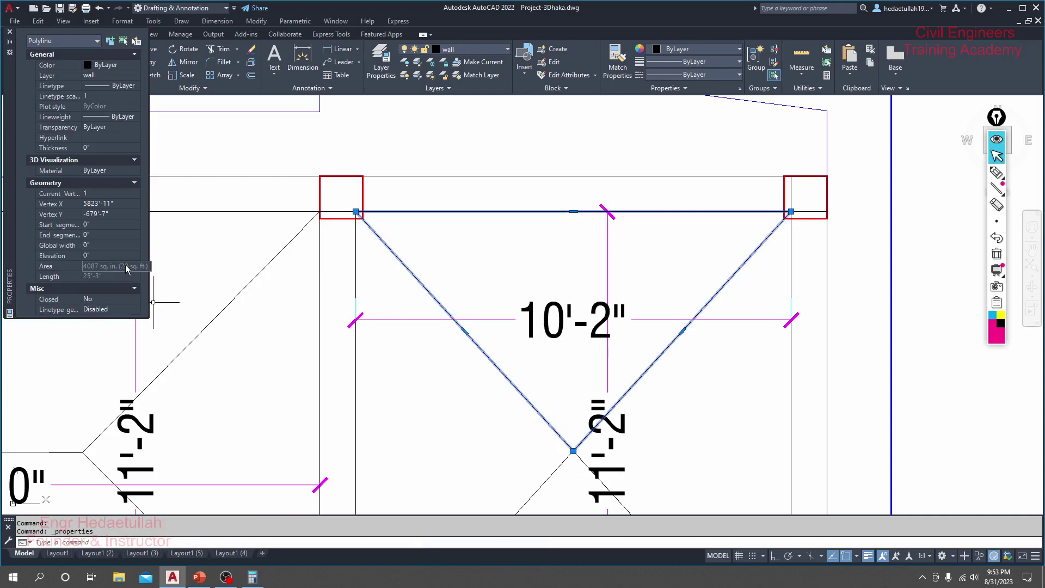
pyautogui.moveTo(115, 266)
pyautogui.click(10, 33)
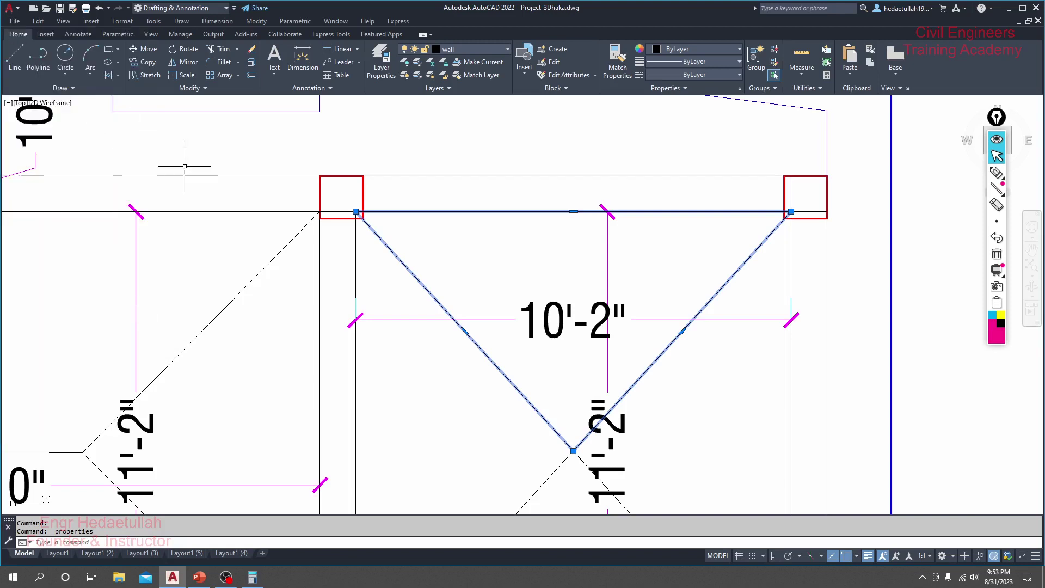
pyautogui.scroll(-2, 538, 290)
pyautogui.moveTo(502, 280); pyautogui.dragTo(699, 279)
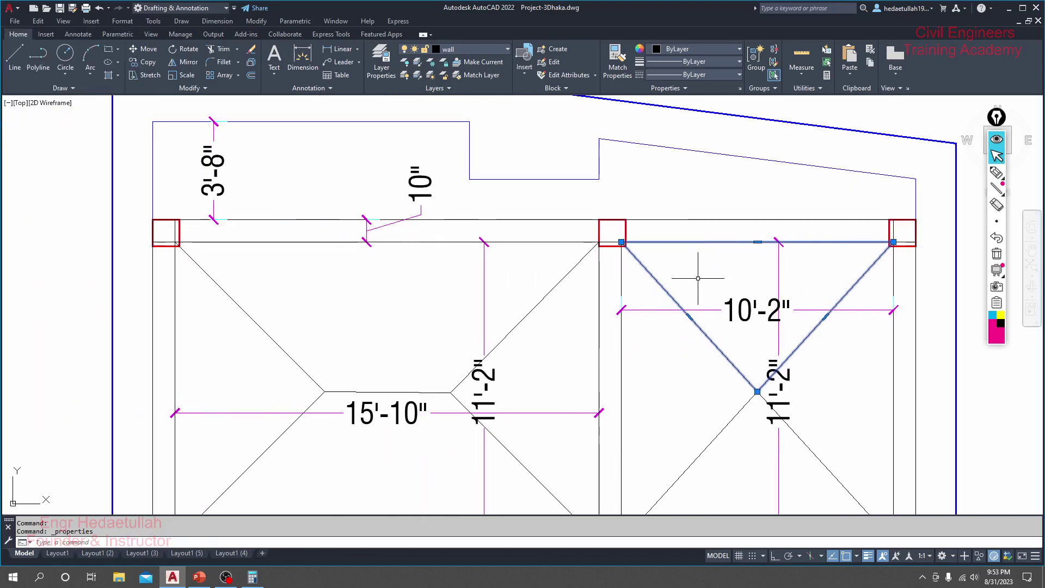
# - Add a B2 entry on the slide and paste B1's dead- and live-load lines beneath it
pyautogui.click(199, 577)
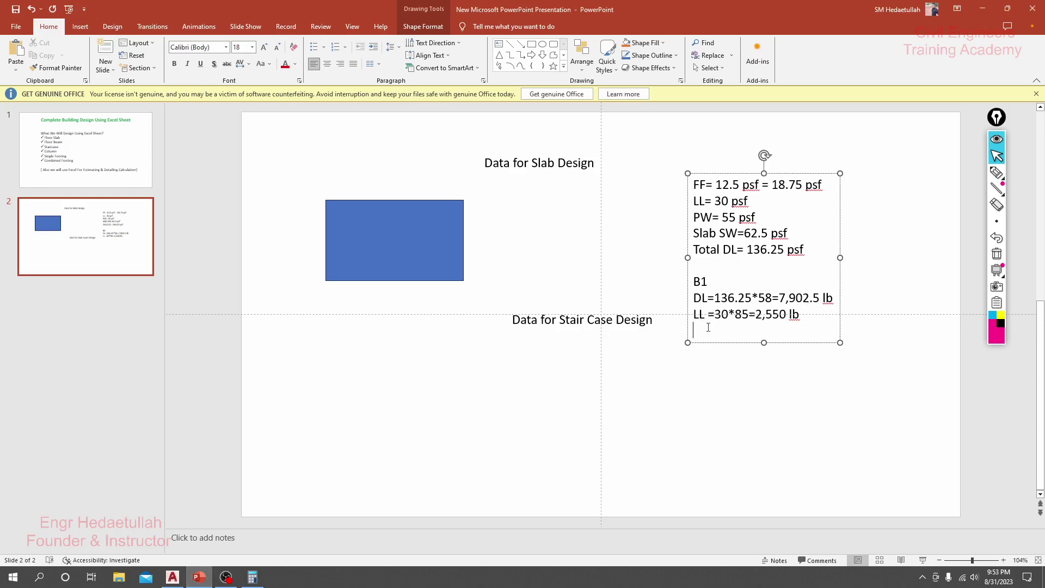
pyautogui.write('B')
pyautogui.write('2')
pyautogui.press('Return')
pyautogui.moveTo(692, 298); pyautogui.dragTo(818, 315)
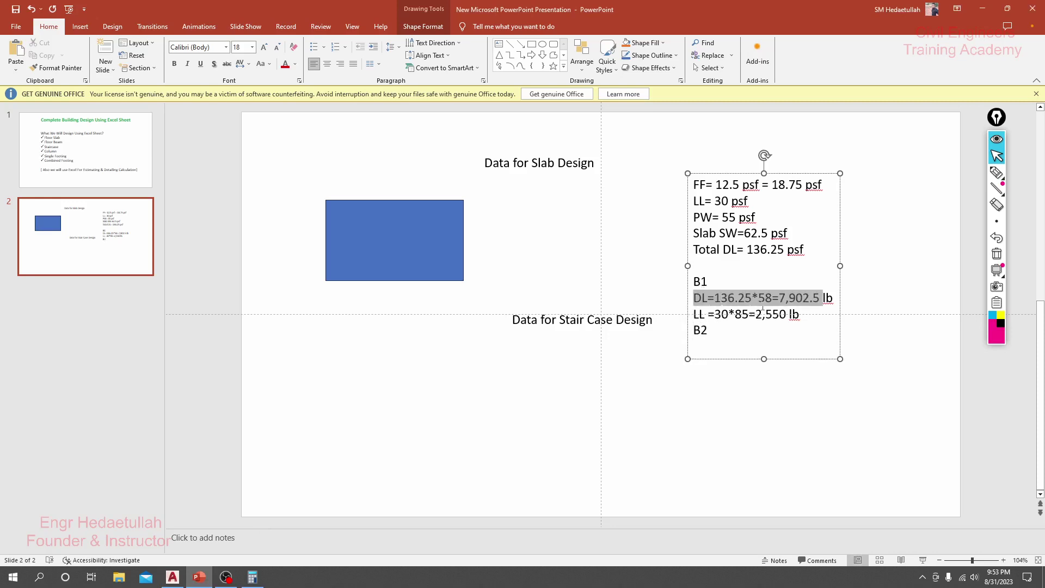
pyautogui.hotkey('ctrl', 'c')
pyautogui.click(741, 340)
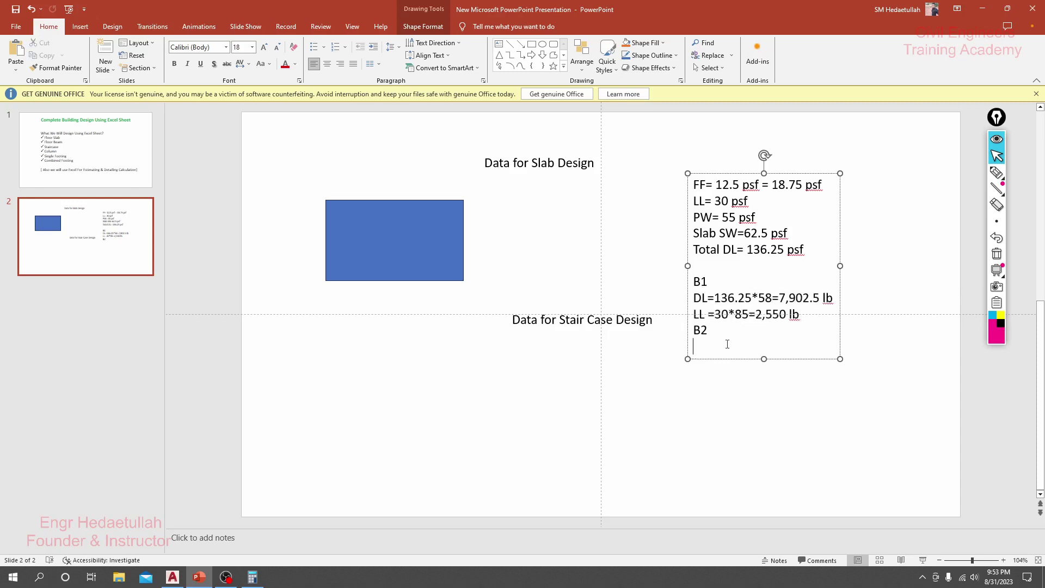
pyautogui.hotkey('ctrl', 'v')
# - Change B2's dead-load multiplier to 28 and its live-load multiplier from 85 to 58
pyautogui.moveTo(751, 346)
pyautogui.mouseDown()
pyautogui.moveTo(737, 346)
pyautogui.moveTo(759, 346)
pyautogui.mouseUp()
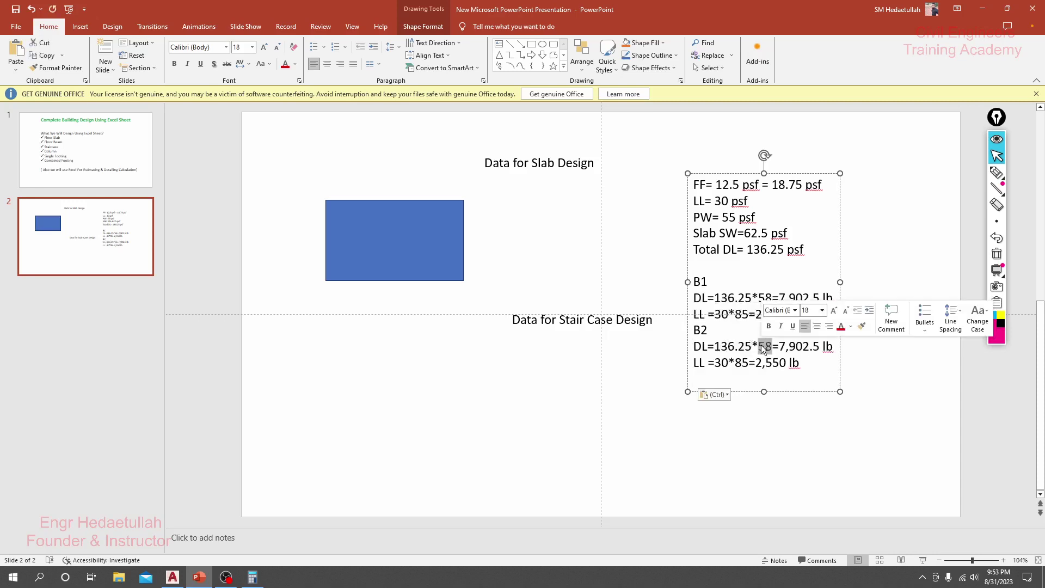
pyautogui.write('28')
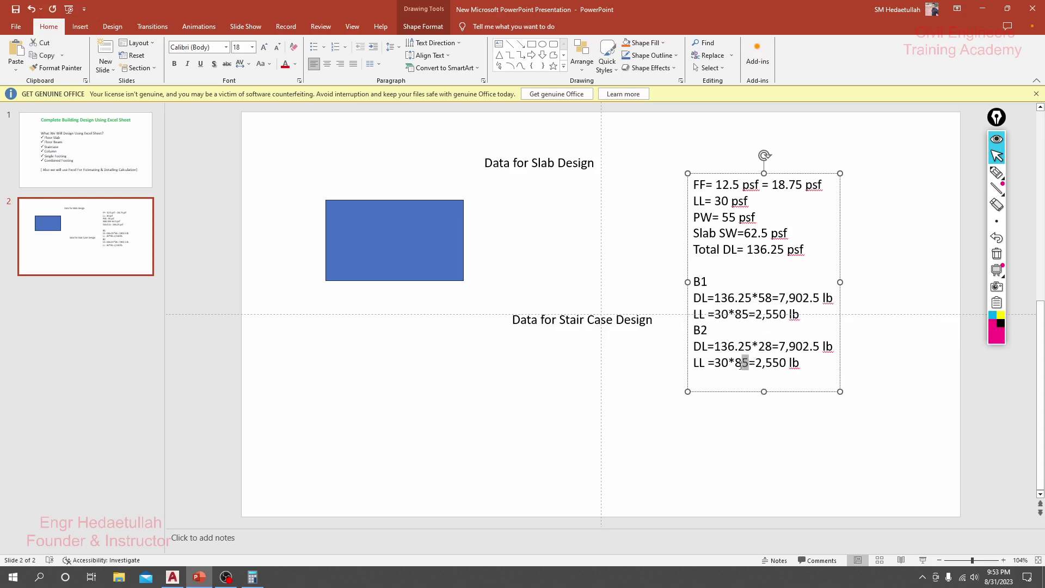
pyautogui.moveTo(751, 363); pyautogui.dragTo(733, 363)
pyautogui.write('2')
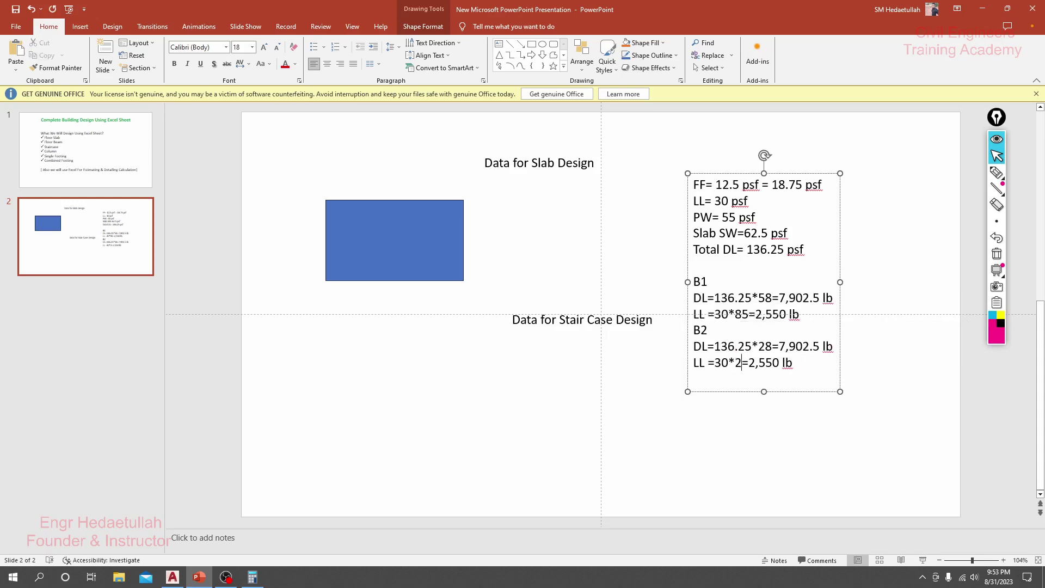
pyautogui.hotkey('ctrl', 'z')
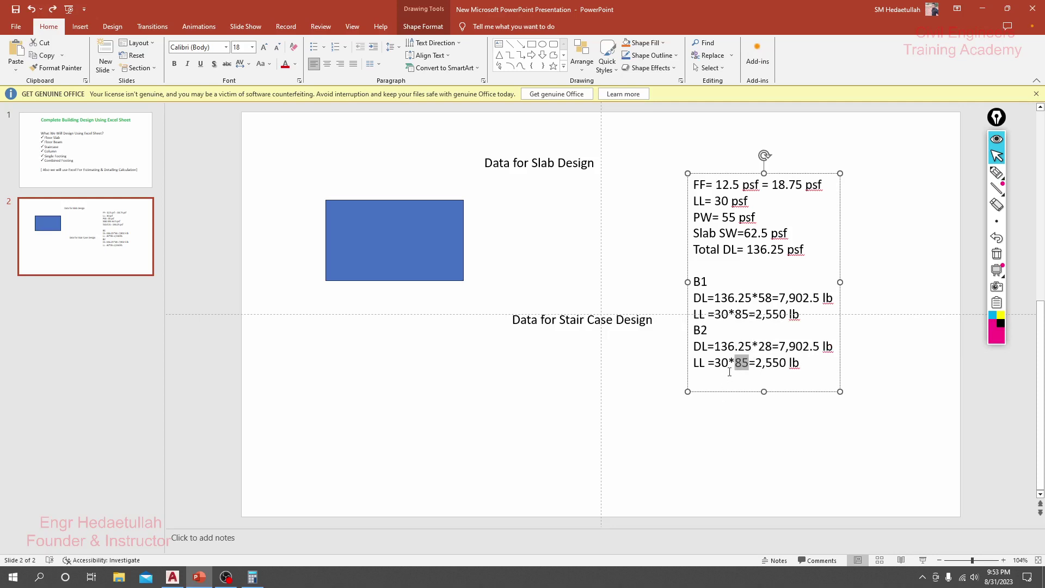
pyautogui.click(741, 362)
pyautogui.moveTo(751, 362); pyautogui.dragTo(734, 362)
pyautogui.write('58')
pyautogui.click(252, 577)
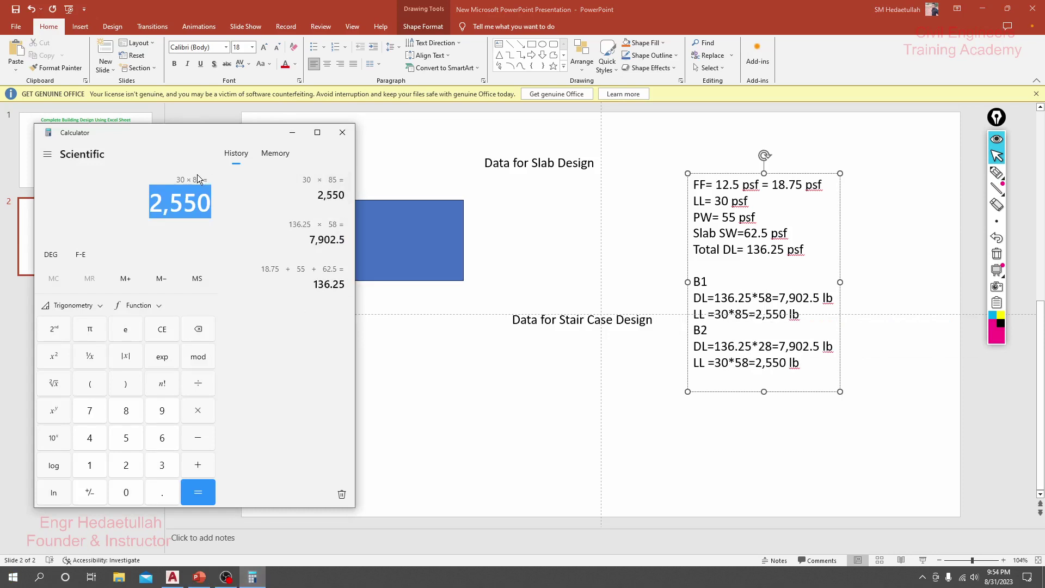
# - Compute 30 × 58 = 1,740 in Calculator and copy the result
pyautogui.click(162, 464)
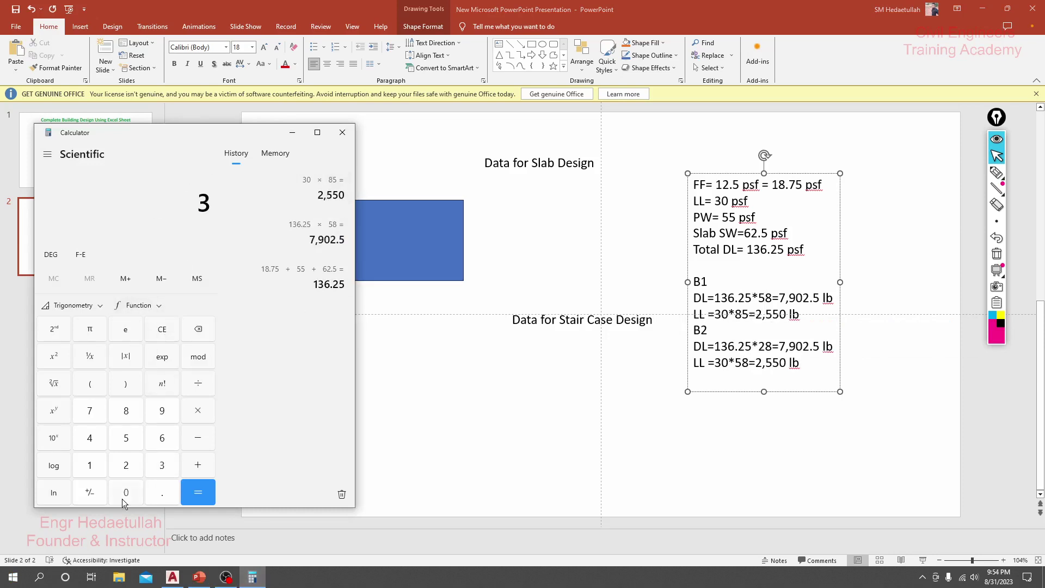
pyautogui.click(124, 499)
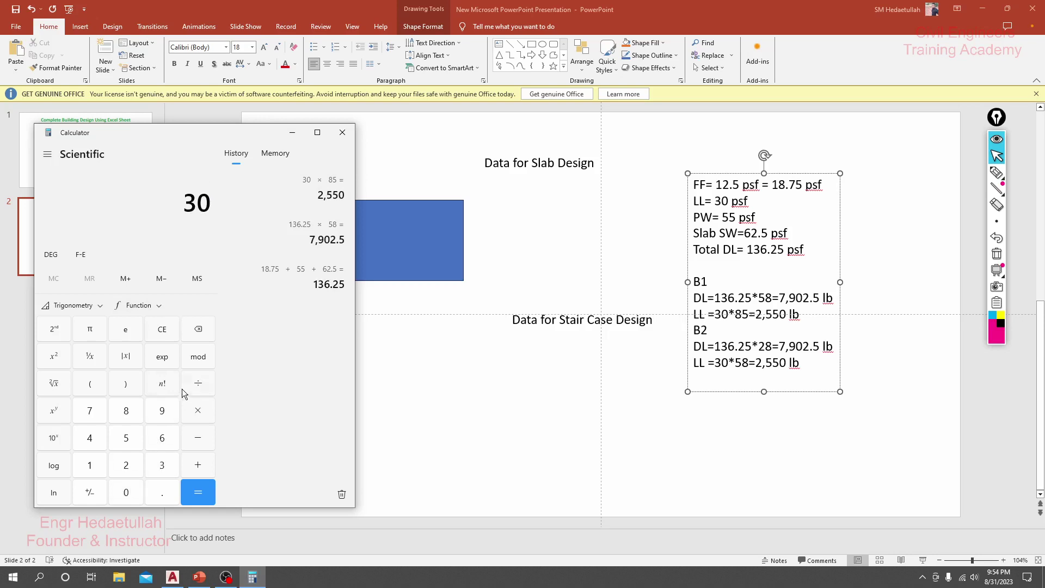
pyautogui.click(131, 438)
pyautogui.click(131, 414)
pyautogui.click(198, 491)
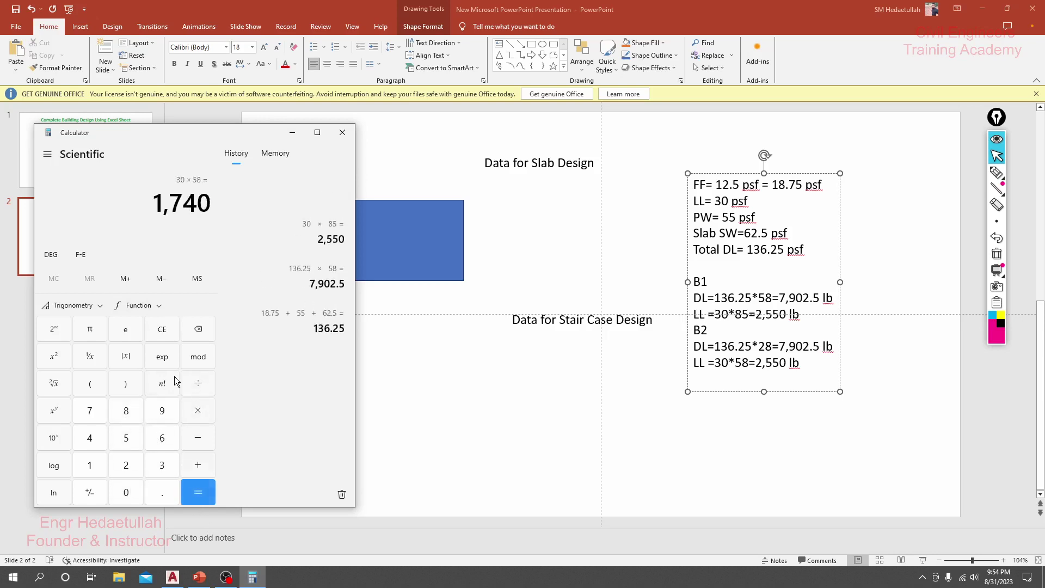
pyautogui.rightClick(201, 210)
pyautogui.click(182, 211)
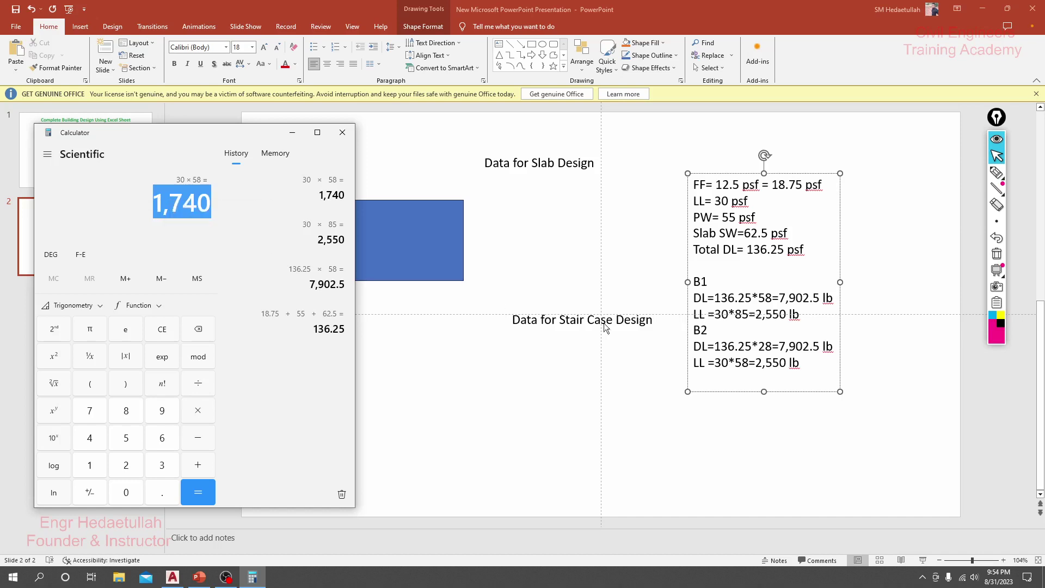
# - Replace 2,550 with 1,740 in B2's live-load line on the slide
pyautogui.click(756, 363)
pyautogui.moveTo(755, 363); pyautogui.dragTo(785, 362)
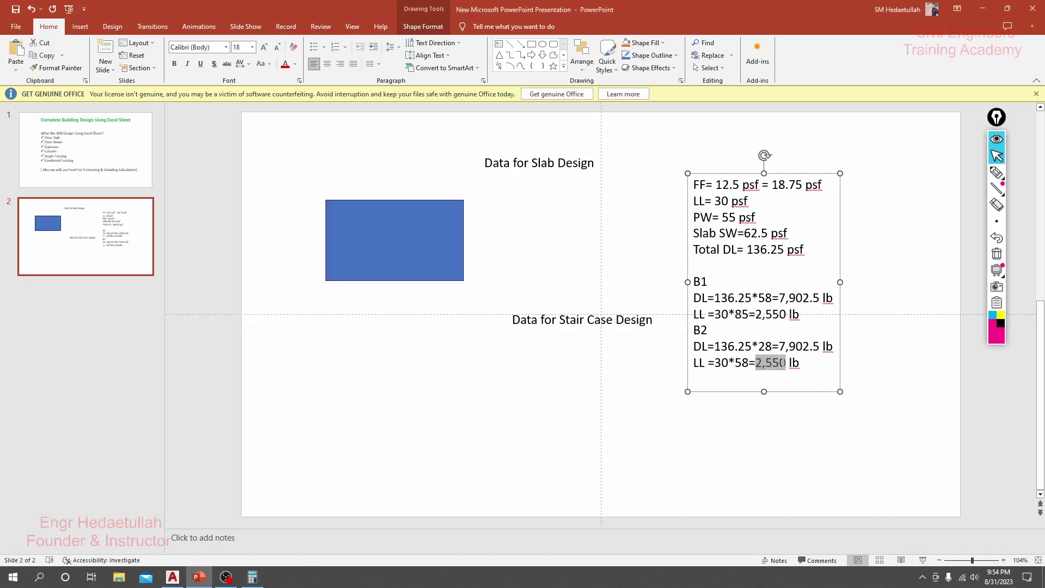
pyautogui.rightClick(776, 364)
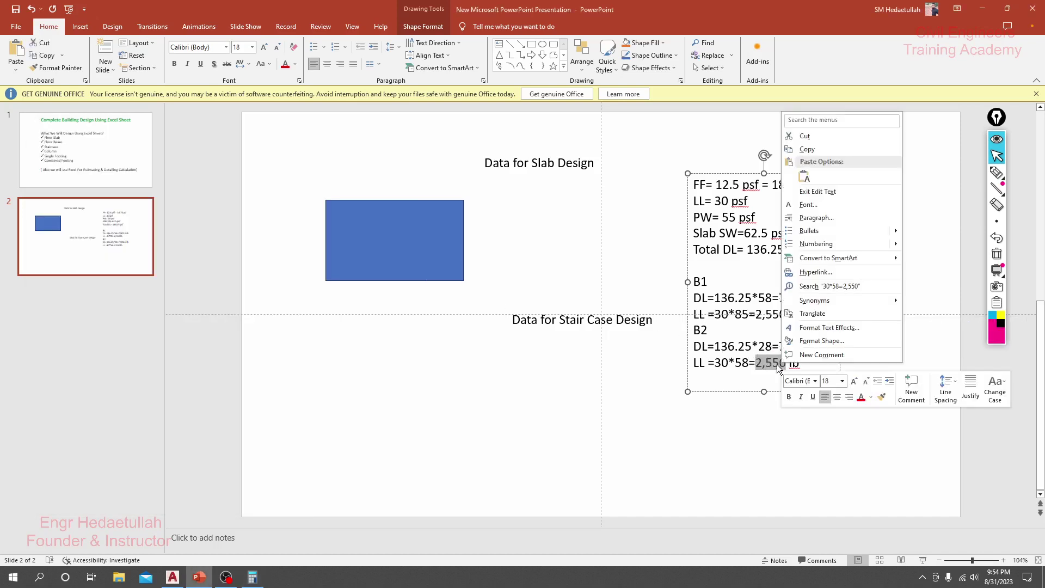
pyautogui.click(802, 175)
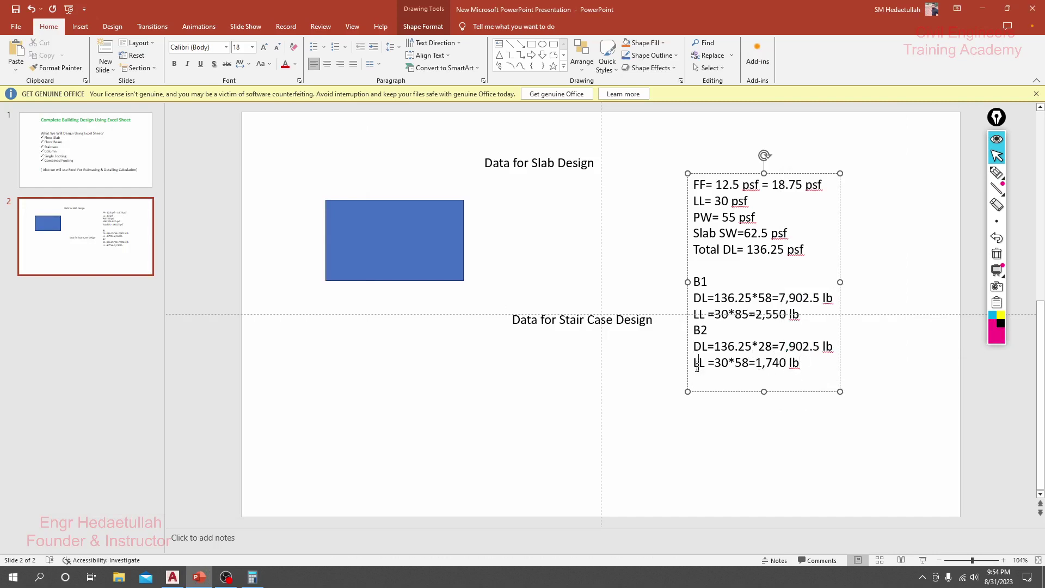
# - Replace B1's live load 30*85=2,550 lb with 30*58=1,740 lb
pyautogui.press('Up')
pyautogui.click(700, 381)
pyautogui.keyDown('shift'); pyautogui.click(798, 365); pyautogui.keyUp('shift')
pyautogui.click(798, 370)
pyautogui.moveTo(805, 362); pyautogui.dragTo(752, 363)
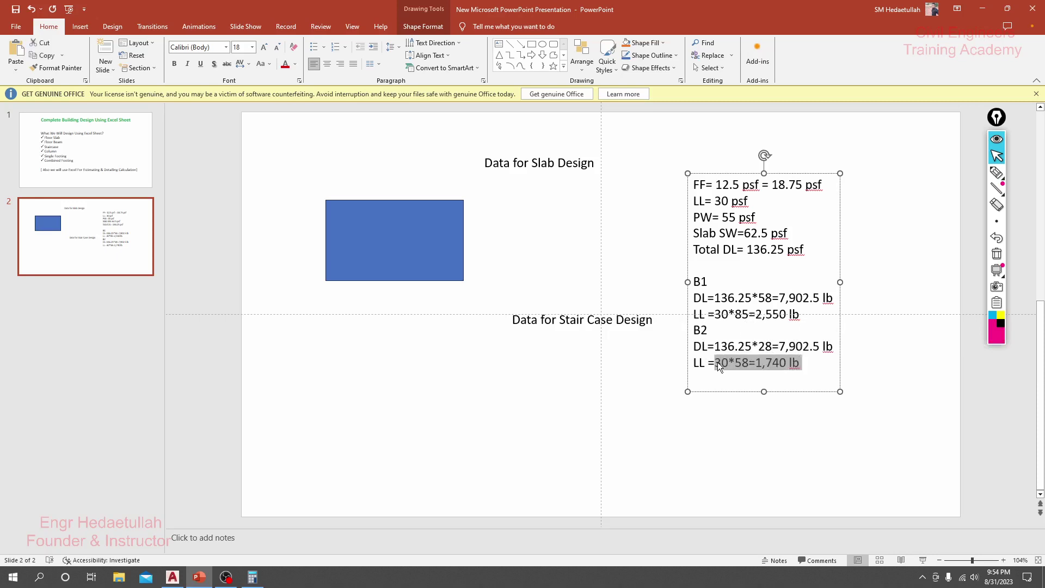
pyautogui.moveTo(715, 314); pyautogui.dragTo(799, 315)
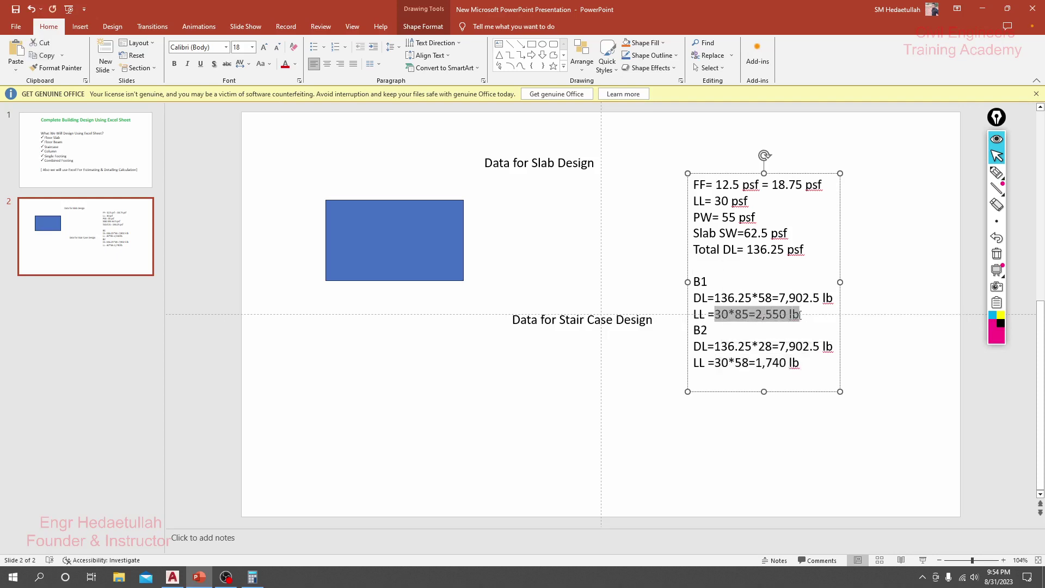
pyautogui.hotkey('ctrl', 'v')
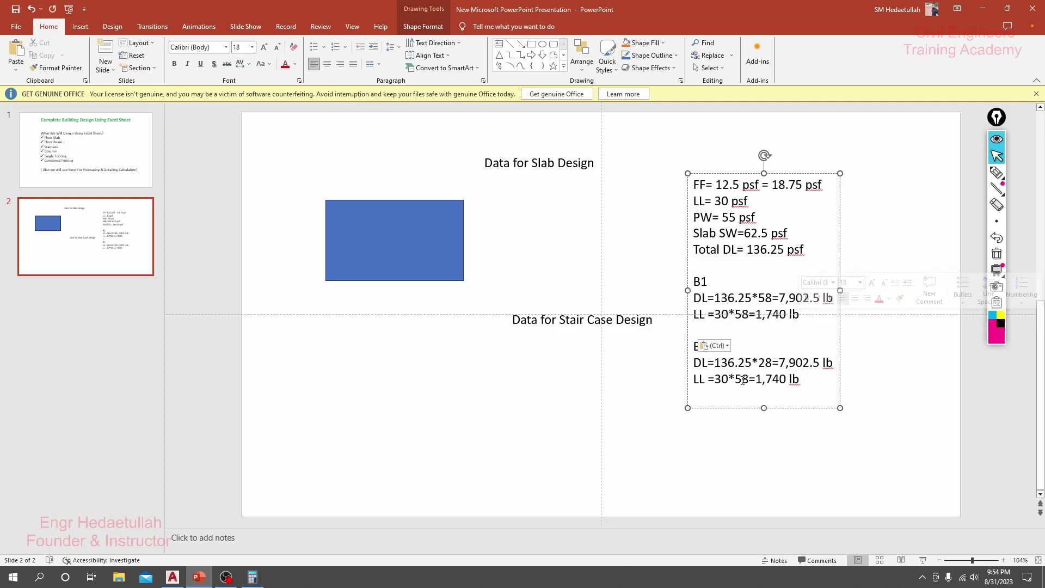
# - Change B2's live-load multiplier from 58 to 28
pyautogui.rightClick(734, 394)
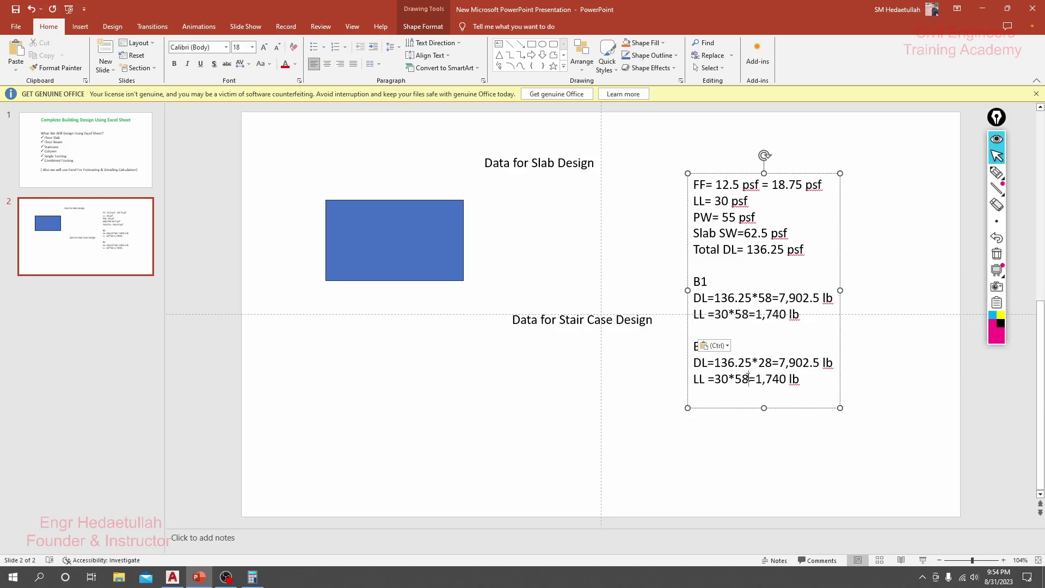
pyautogui.moveTo(749, 378); pyautogui.dragTo(735, 377)
pyautogui.write('2')
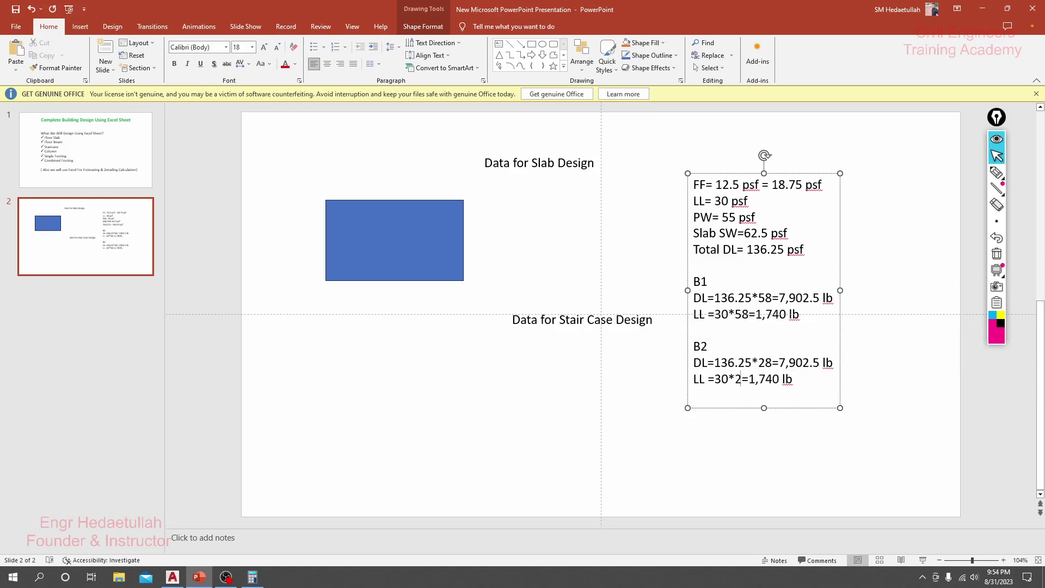
pyautogui.write('8')
pyautogui.click(172, 576)
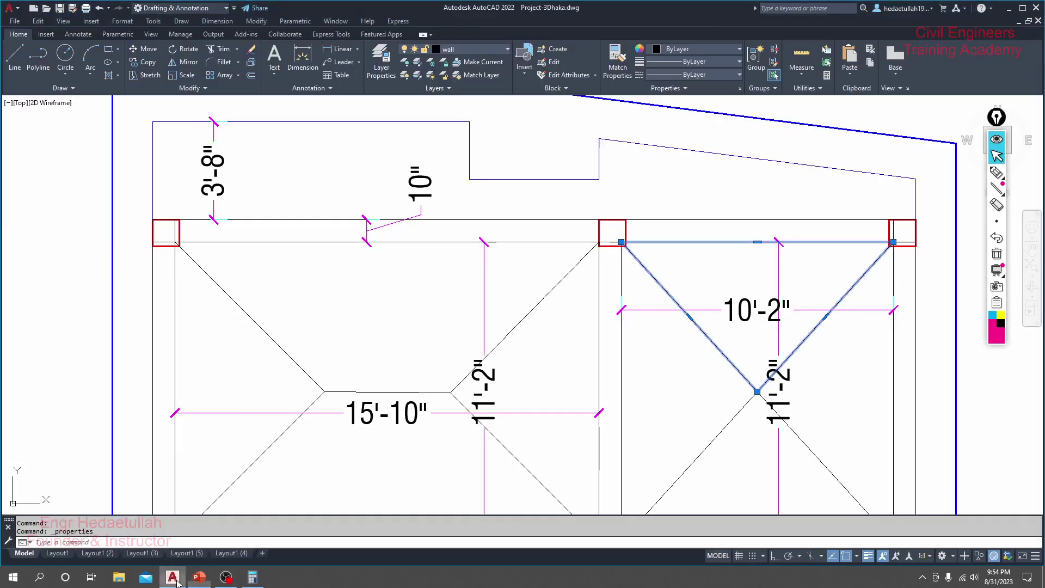
# - Show the triangular load area's properties in AutoCAD, then return to the slide with Calculator
pyautogui.rightClick(677, 305)
pyautogui.click(707, 281)
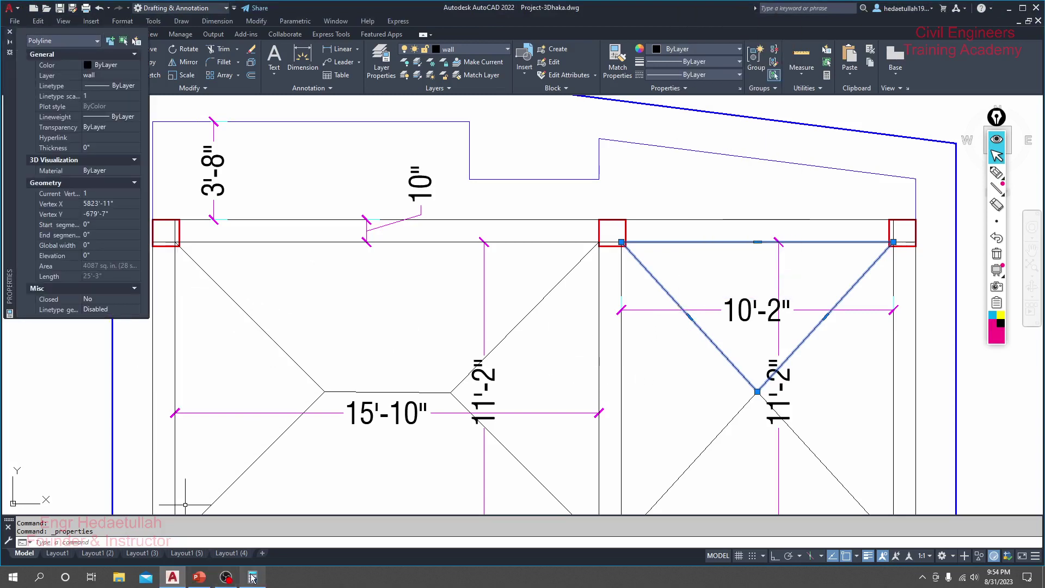
pyautogui.click(203, 578)
pyautogui.click(252, 577)
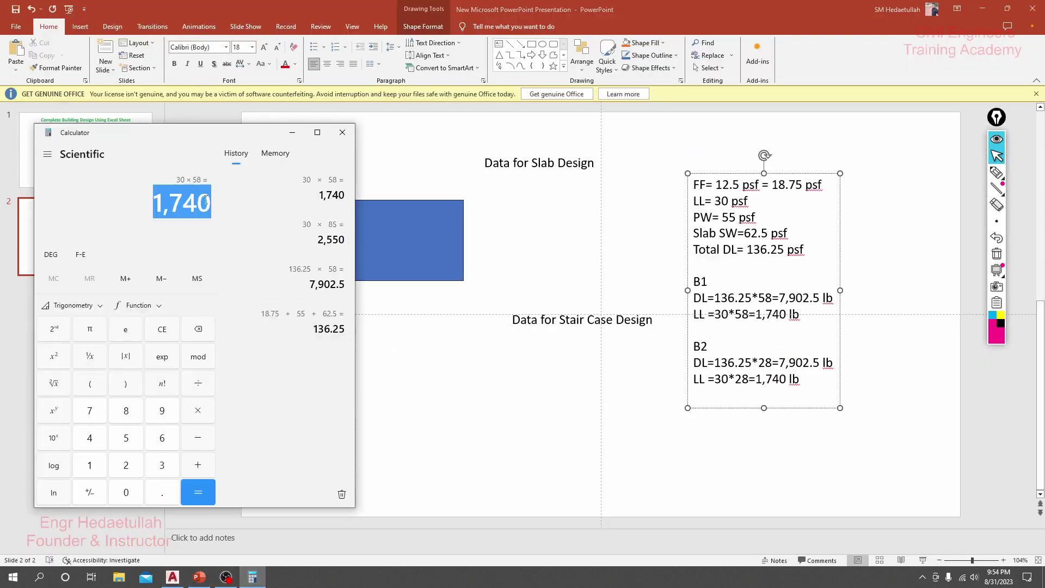
# - Compute 136.25 × 28 = 3,815 and paste it over B2's 7,902.5 dead-load total
pyautogui.write('13')
pyautogui.write('6')
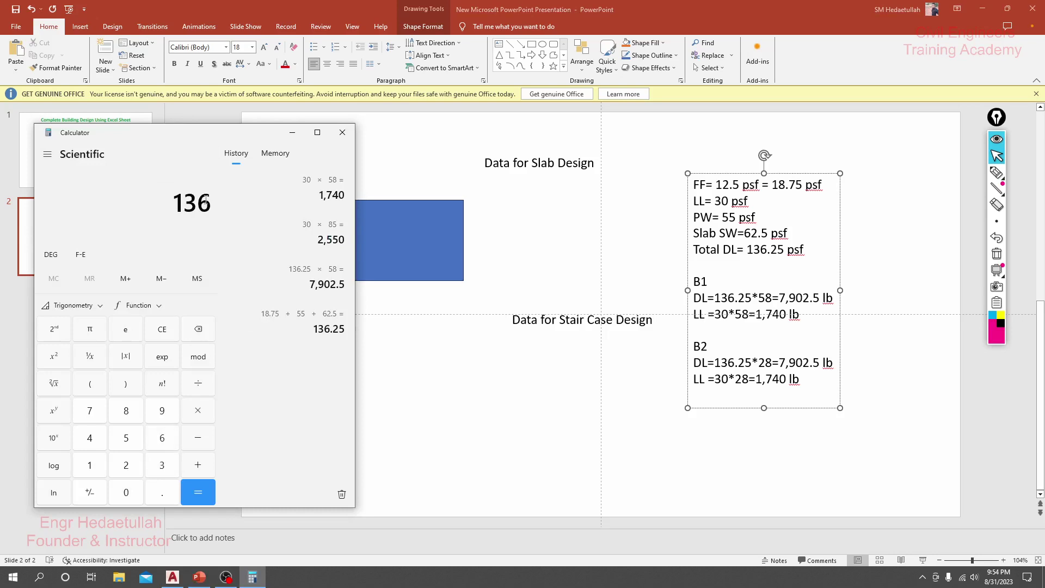
pyautogui.write('.25 × ')
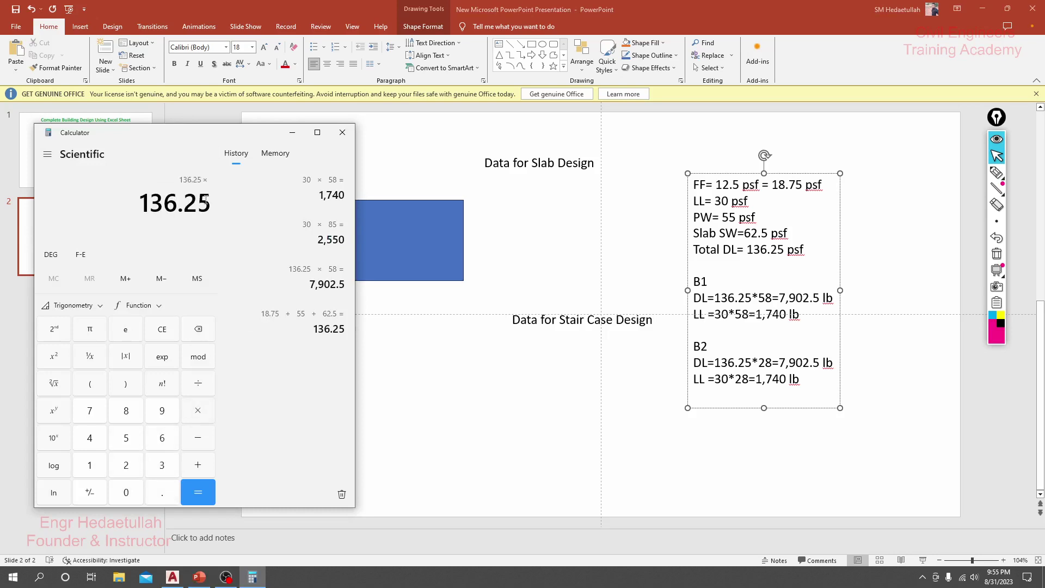
pyautogui.write('28')
pyautogui.press('Return')
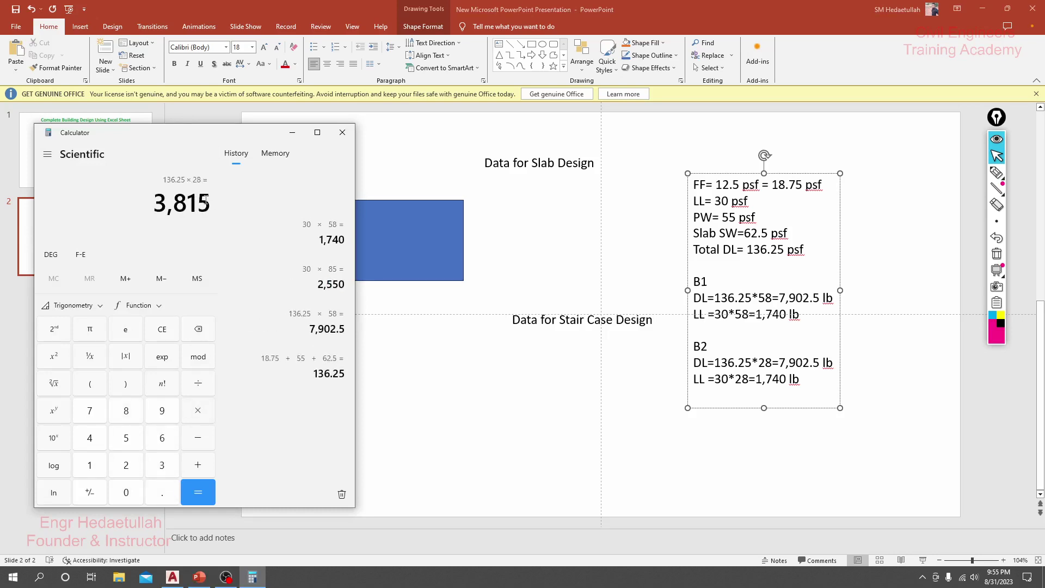
pyautogui.moveTo(156, 203); pyautogui.dragTo(212, 204)
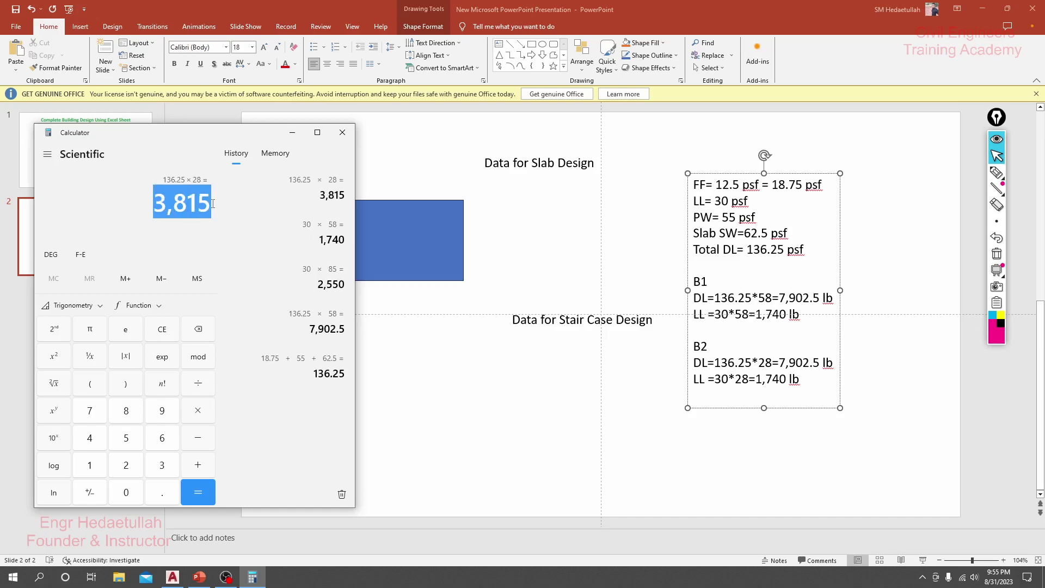
pyautogui.rightClick(172, 204)
pyautogui.click(228, 211)
pyautogui.click(757, 362)
pyautogui.click(779, 362)
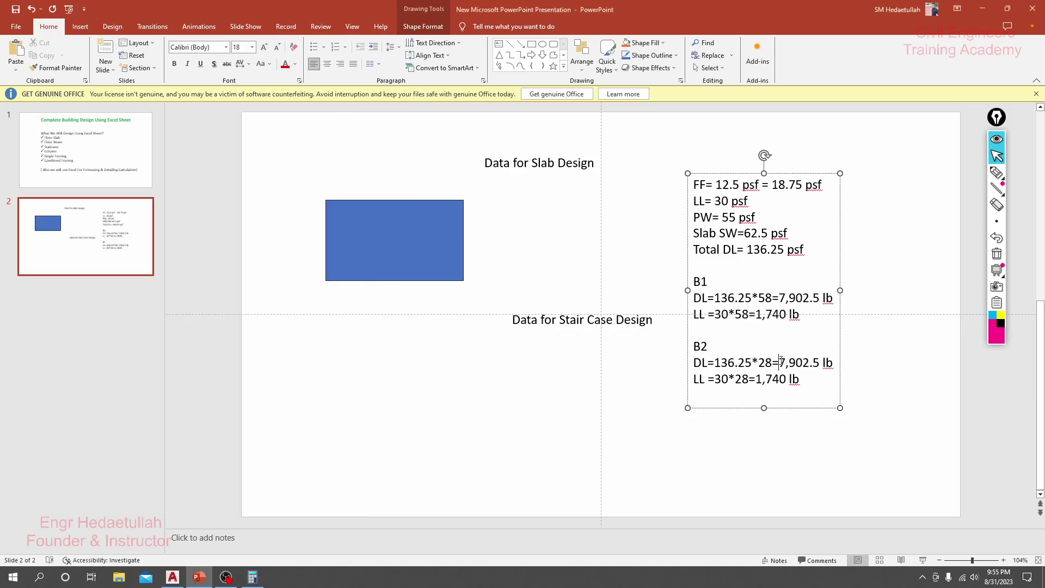
pyautogui.moveTo(781, 362); pyautogui.dragTo(810, 364)
pyautogui.rightClick(805, 364)
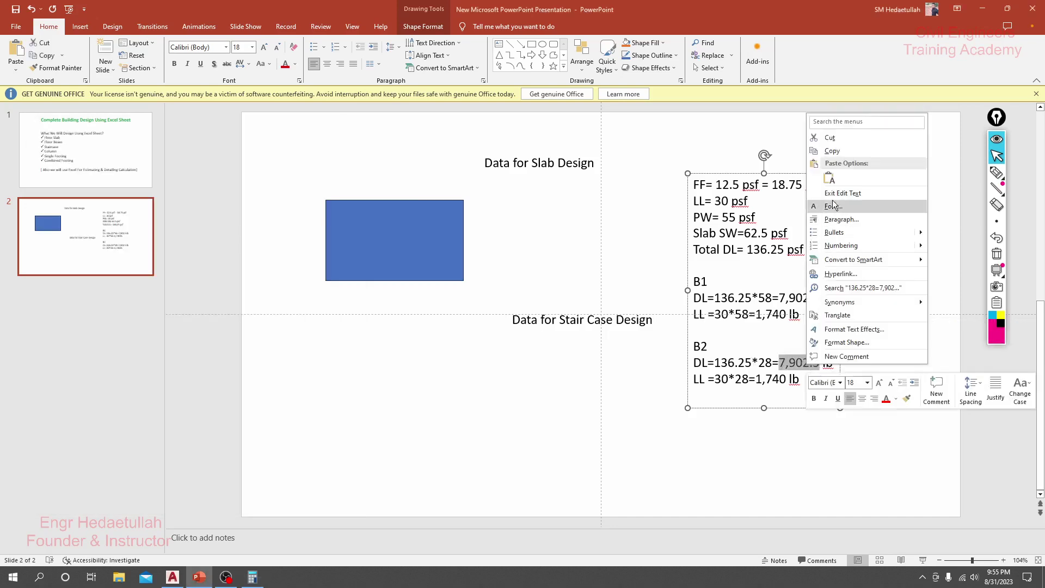
pyautogui.click(828, 180)
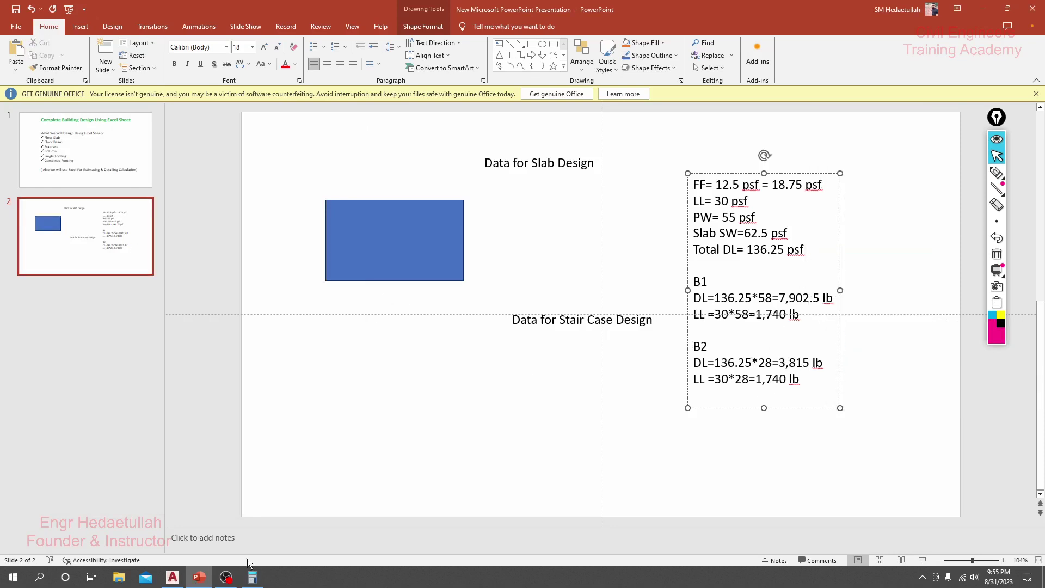
# - Compute 30 × 28 = 840 and set B2's live-load total to 840
pyautogui.click(252, 577)
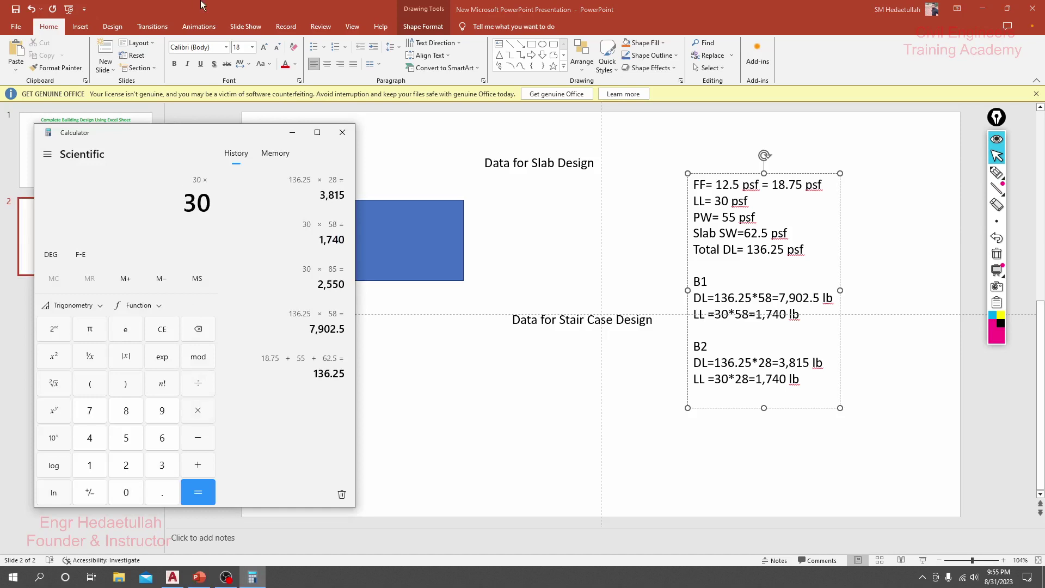
pyautogui.write('28')
pyautogui.press('Return')
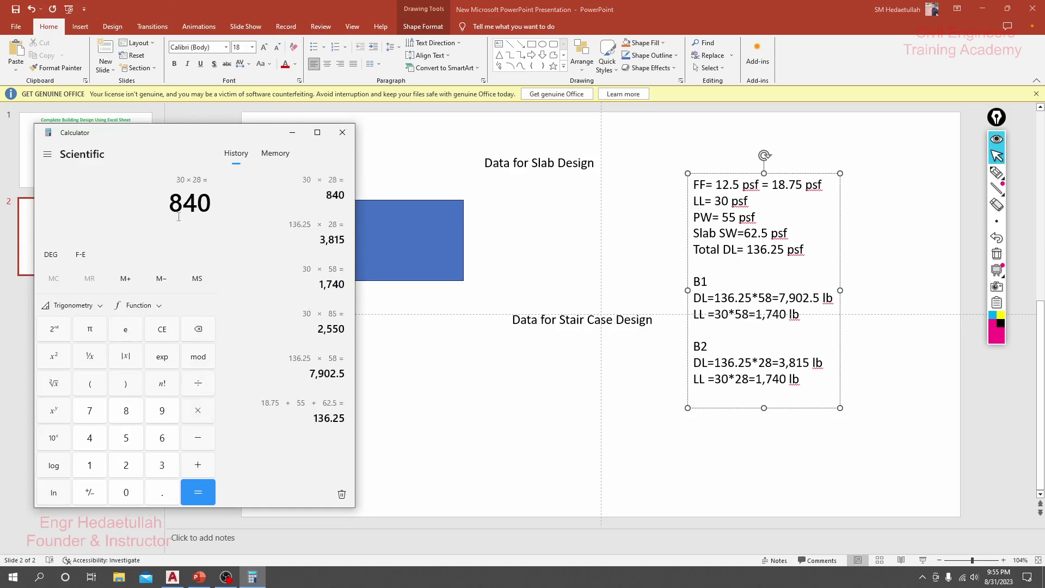
pyautogui.hotkey('alt', 'Tab')
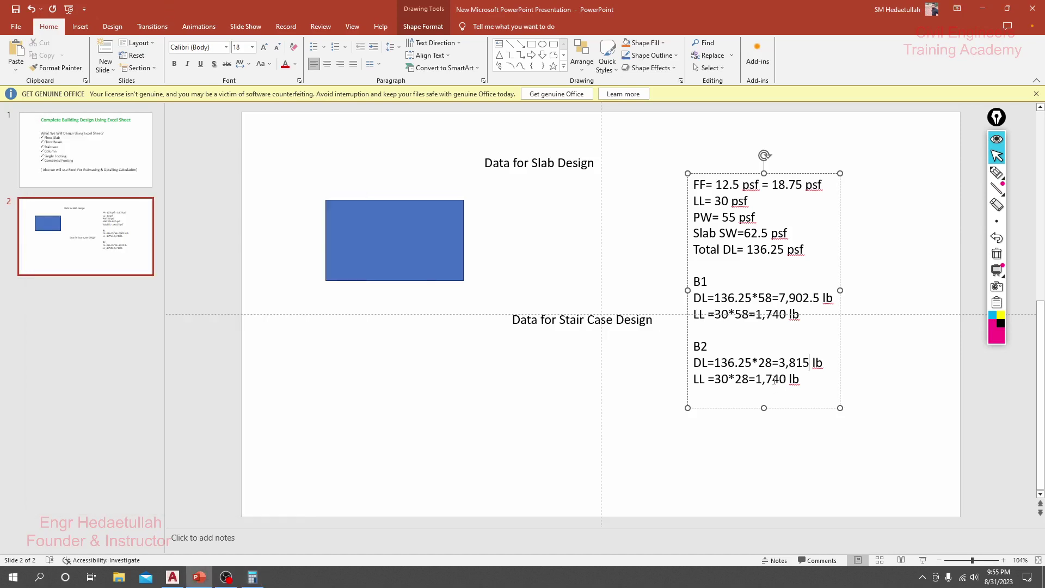
pyautogui.moveTo(772, 380); pyautogui.dragTo(761, 380)
pyautogui.write('8')
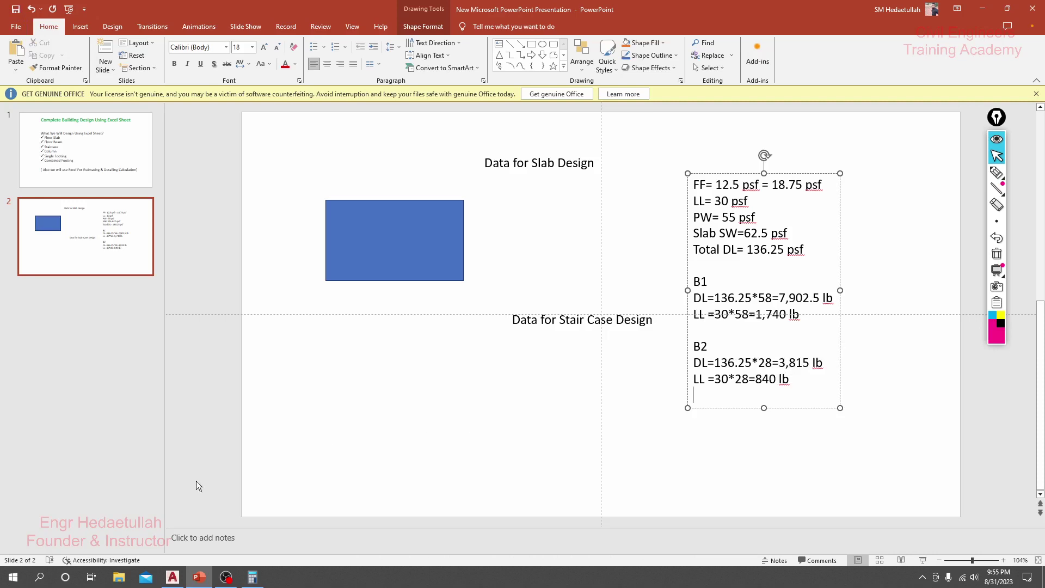
# - Switch from the beam-load slide to the Project-3Dhaka floor plan in AutoCAD
pyautogui.click(170, 576)
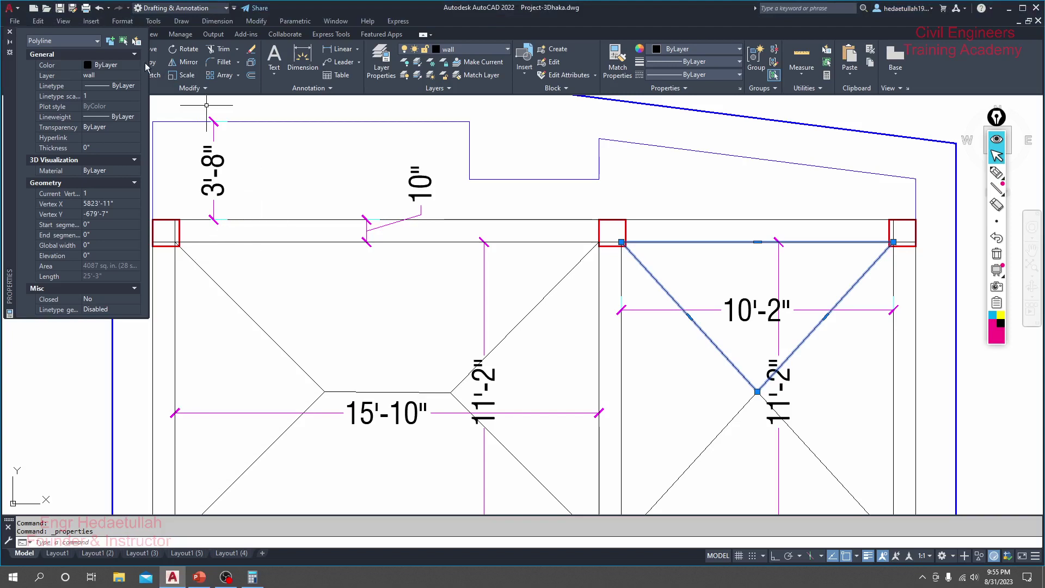
# - Close the Properties palette and clear the stray boundary selection
pyautogui.click(9, 31)
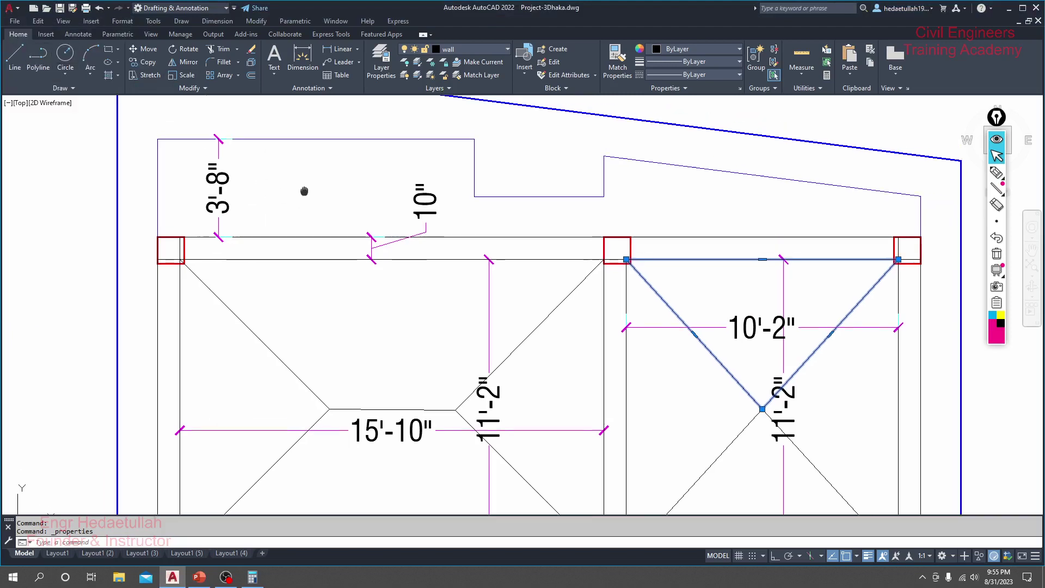
pyautogui.click(250, 168)
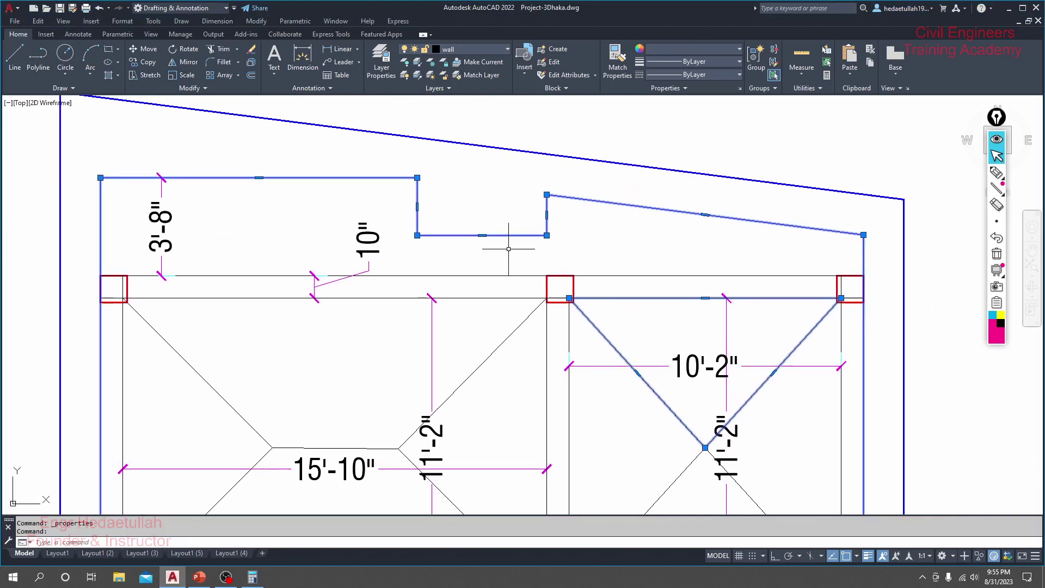
pyautogui.press('Escape')
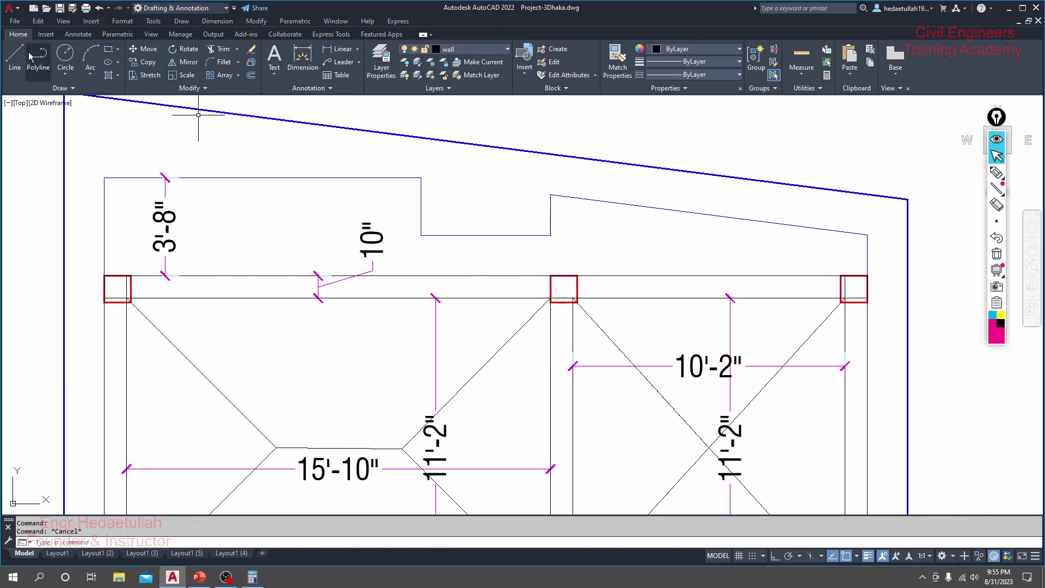
# - Trace the left bay with lines from the middle column, around the wall step and back
pyautogui.click(13, 60)
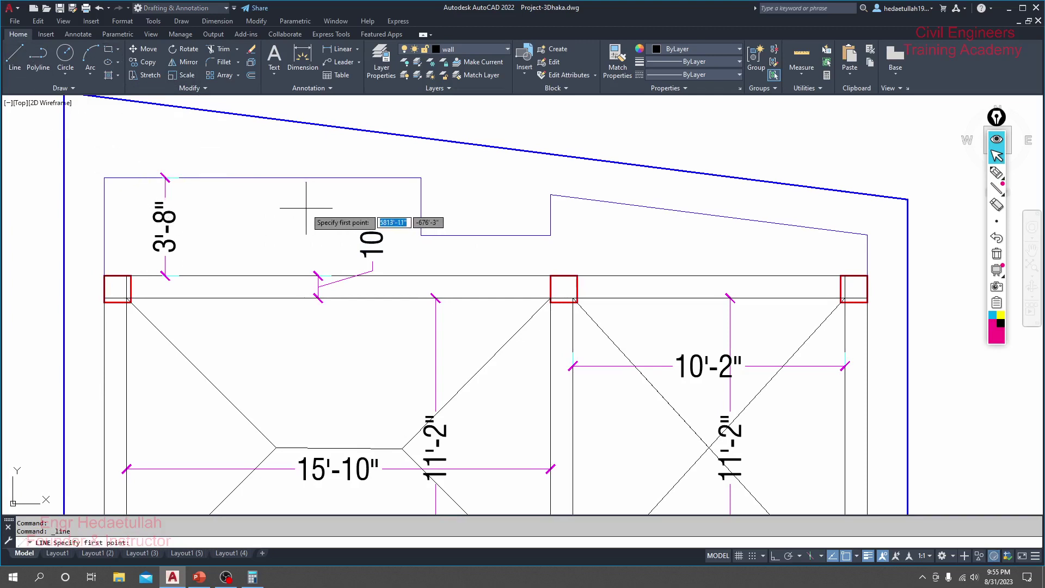
pyautogui.moveTo(297, 218); pyautogui.dragTo(308, 257)
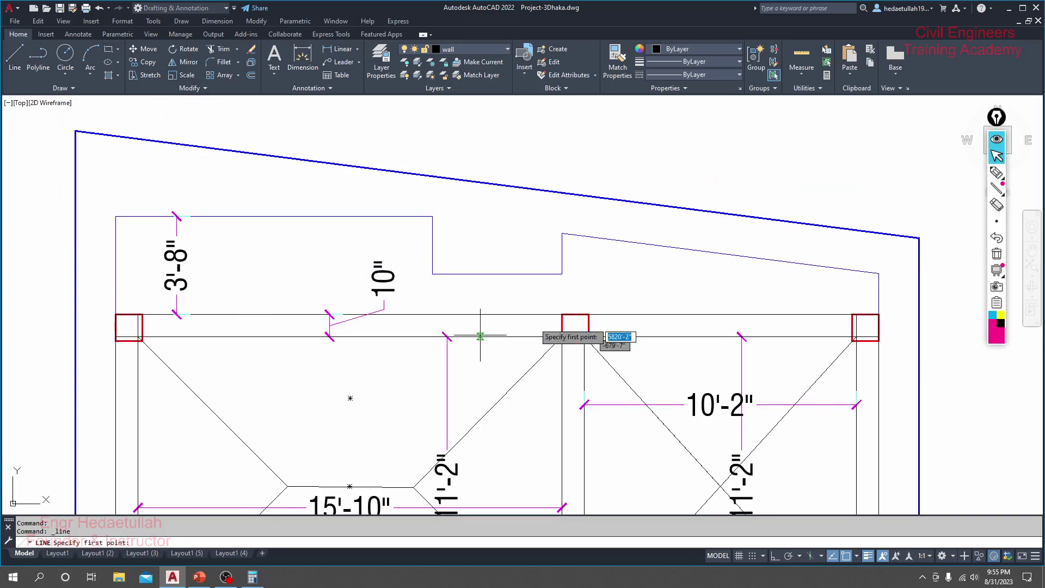
pyautogui.click(562, 314)
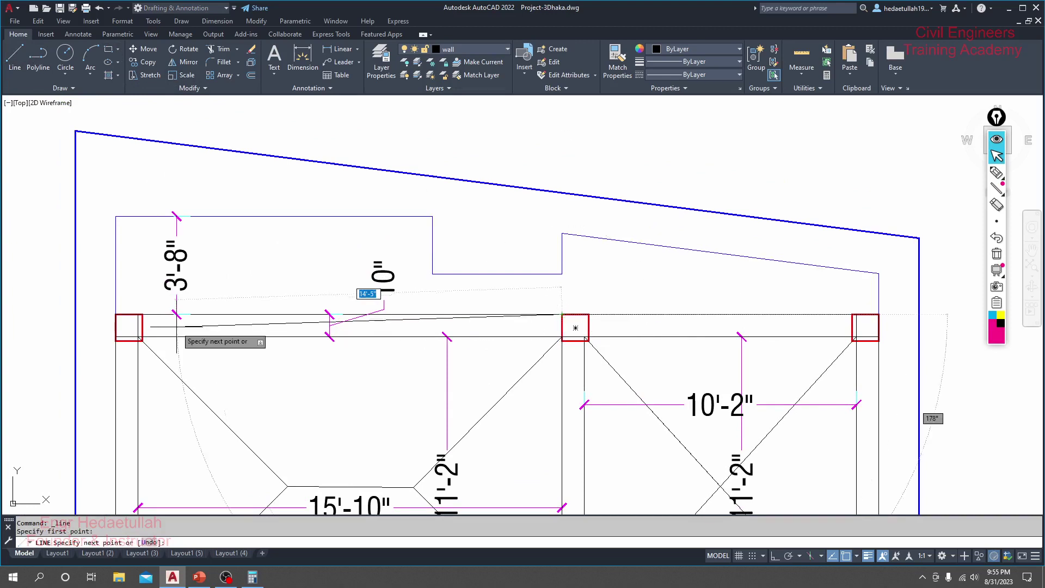
pyautogui.click(116, 314)
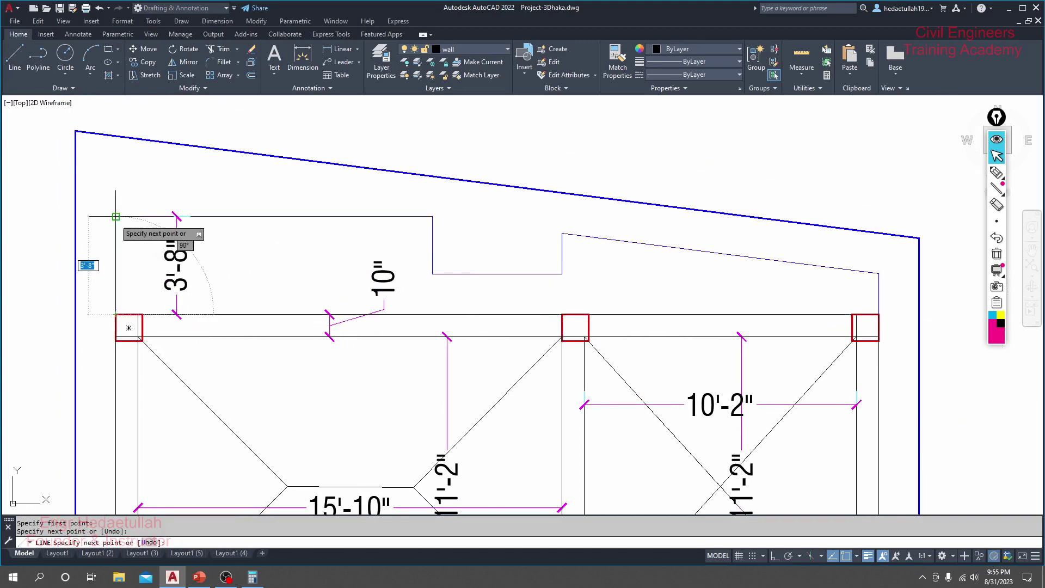
pyautogui.click(116, 216)
pyautogui.click(432, 216)
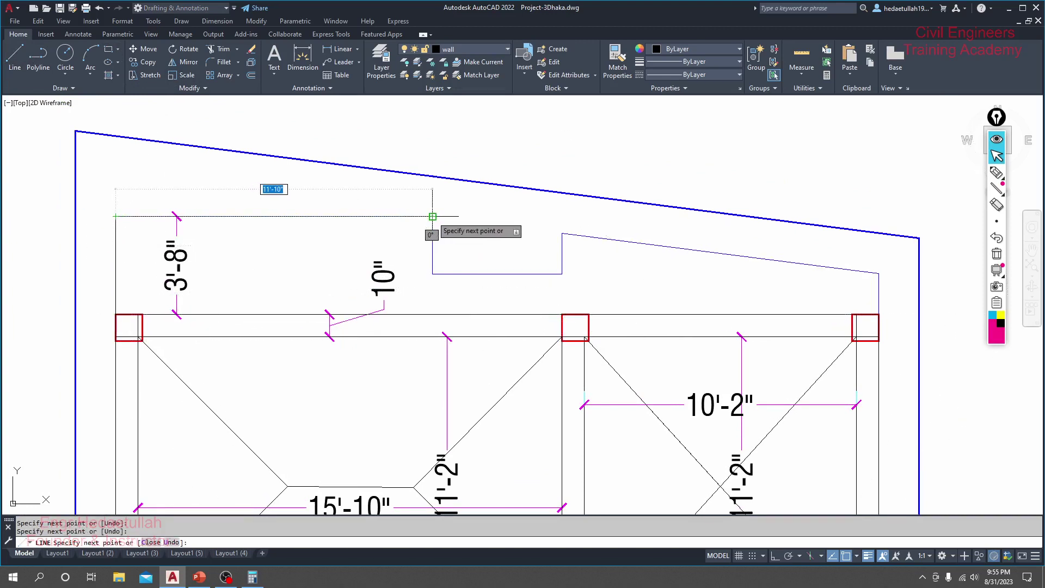
pyautogui.click(433, 274)
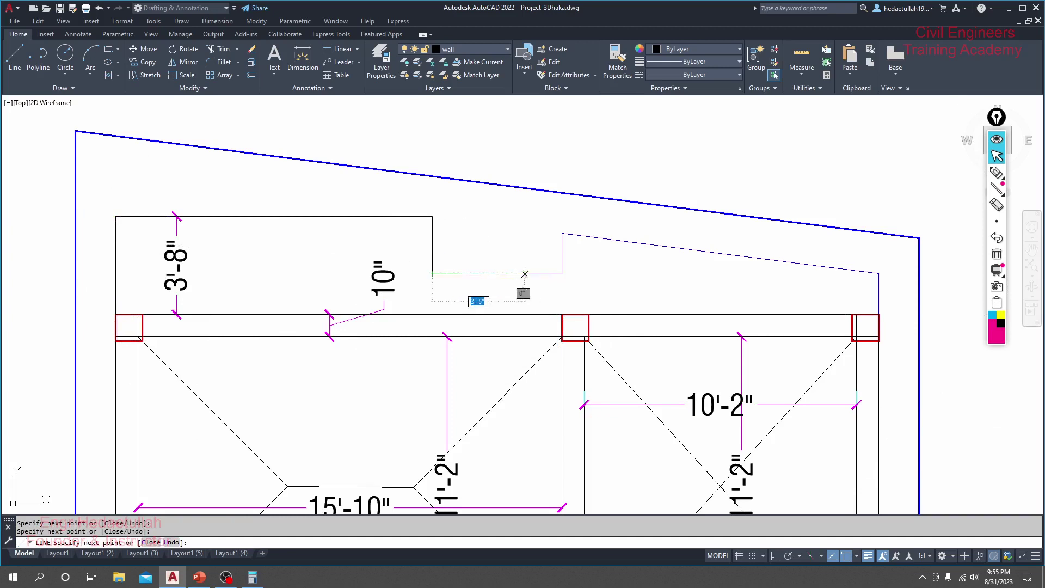
pyautogui.click(561, 273)
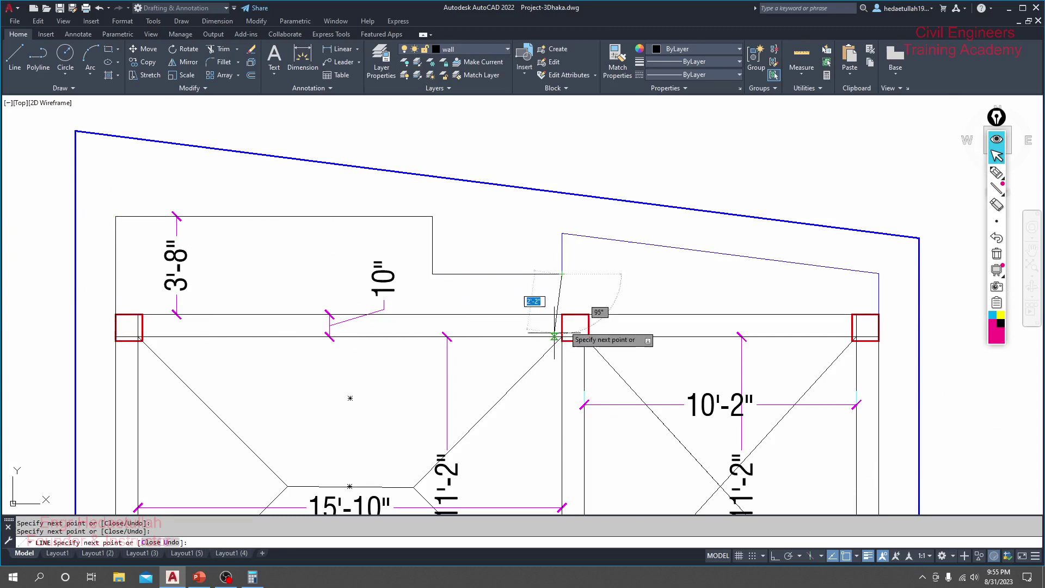
pyautogui.press('Escape')
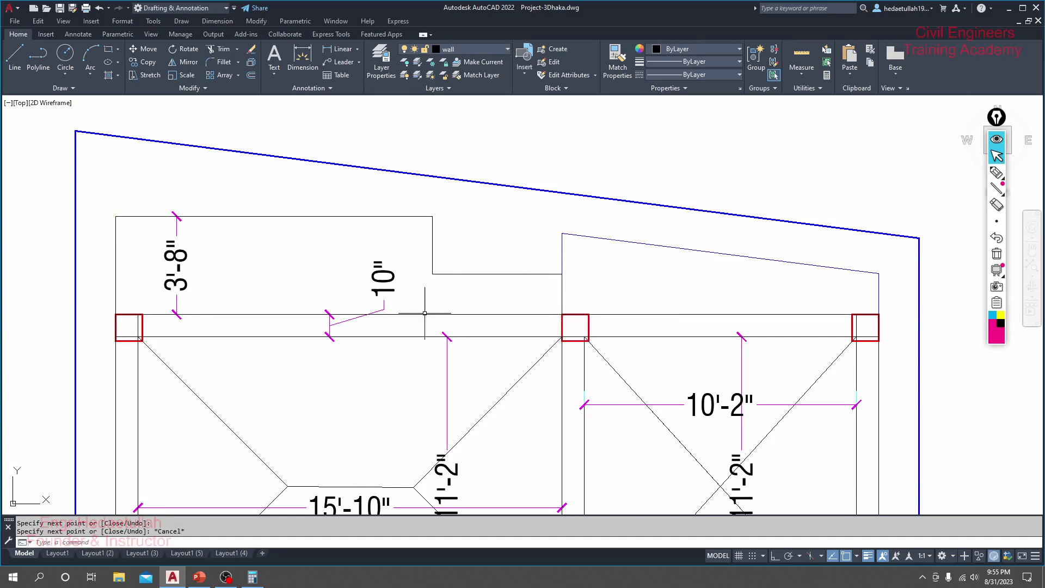
pyautogui.click(278, 314)
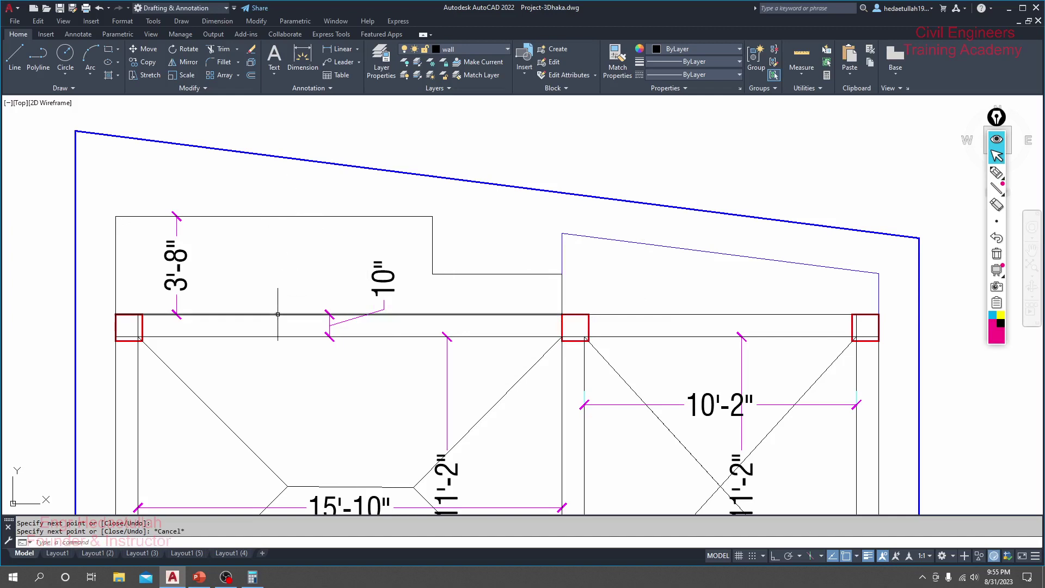
pyautogui.press('Escape')
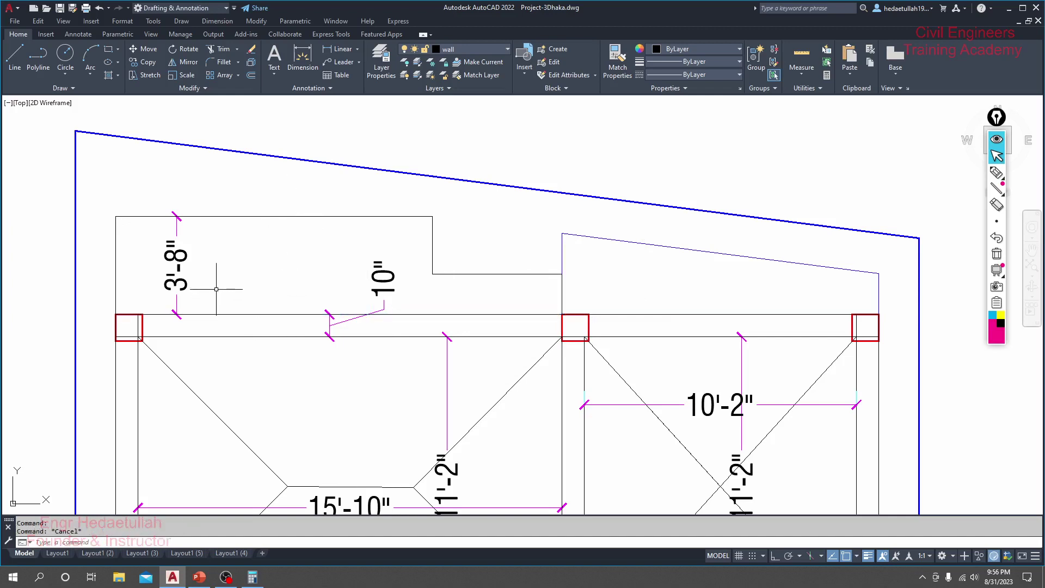
# - Draw a closed polyline around the left bay's column and wall-step corners
pyautogui.click(38, 54)
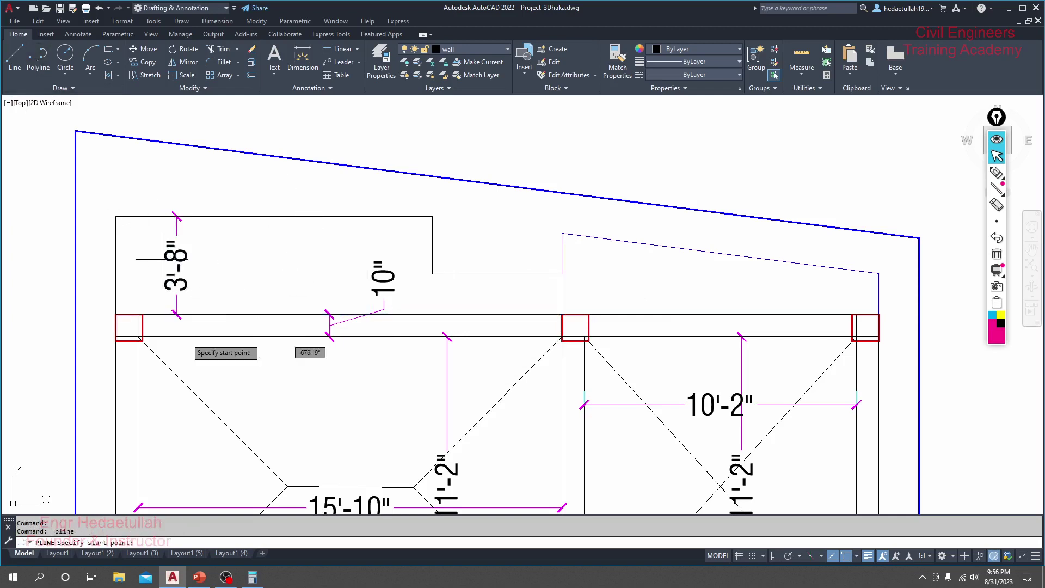
pyautogui.click(116, 314)
pyautogui.click(115, 216)
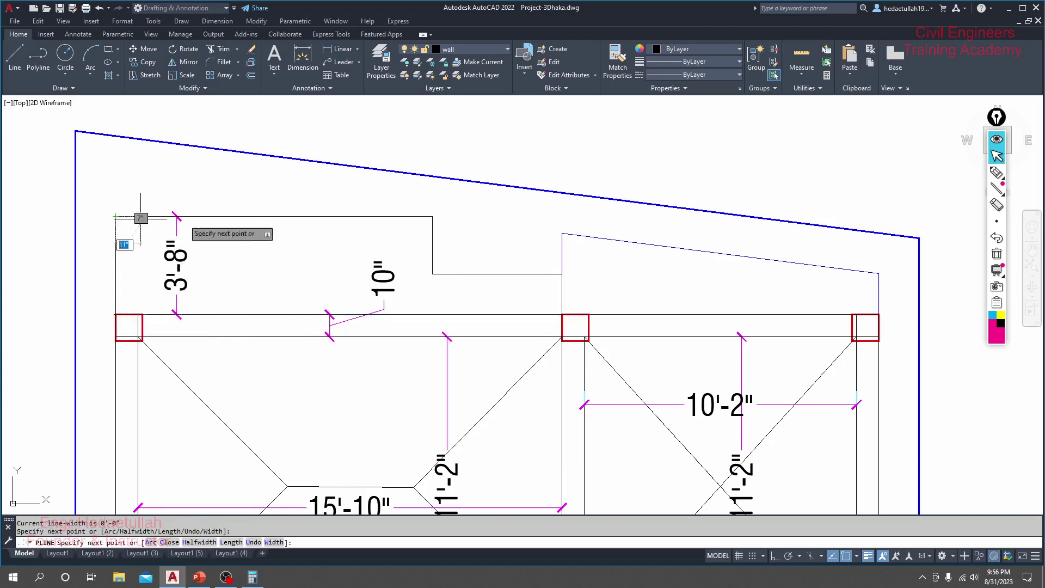
pyautogui.click(432, 216)
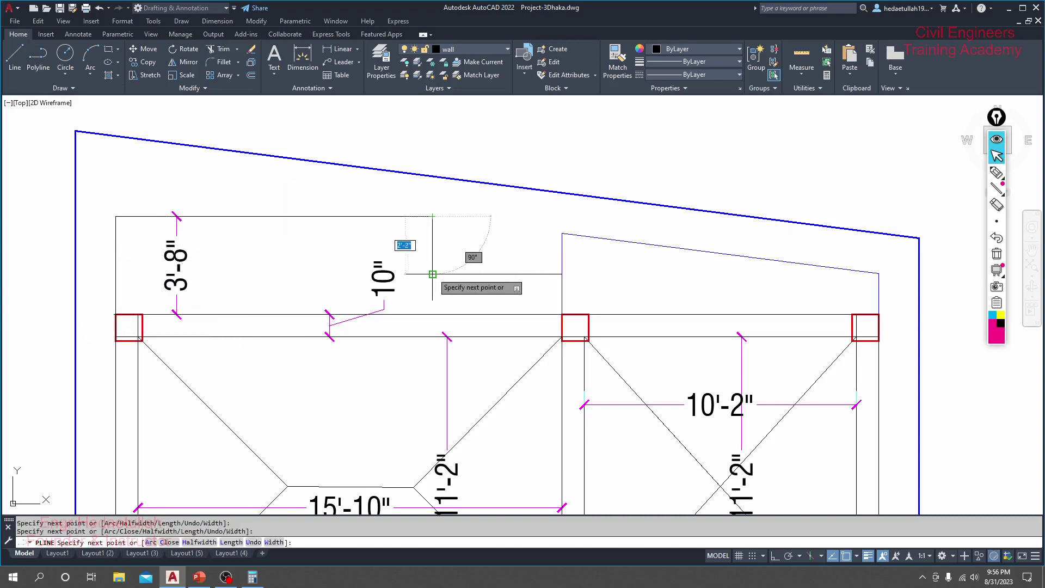
pyautogui.click(433, 273)
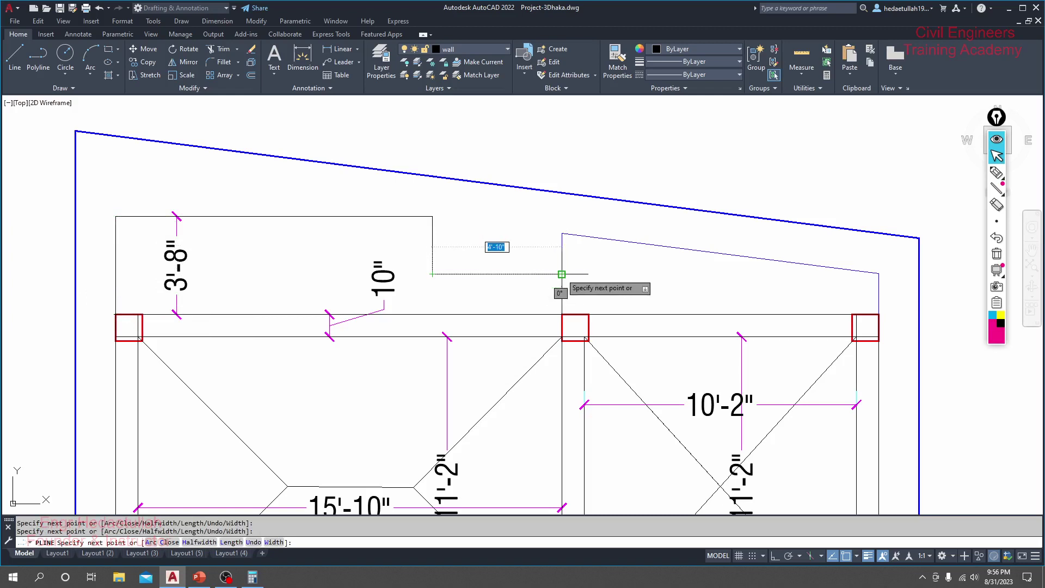
pyautogui.click(561, 274)
pyautogui.click(561, 314)
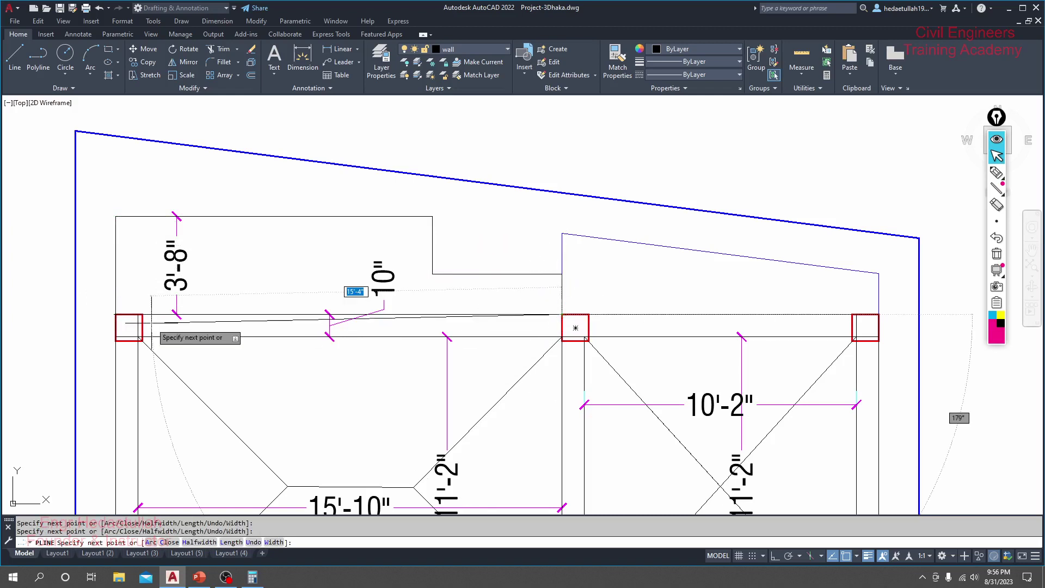
pyautogui.click(115, 314)
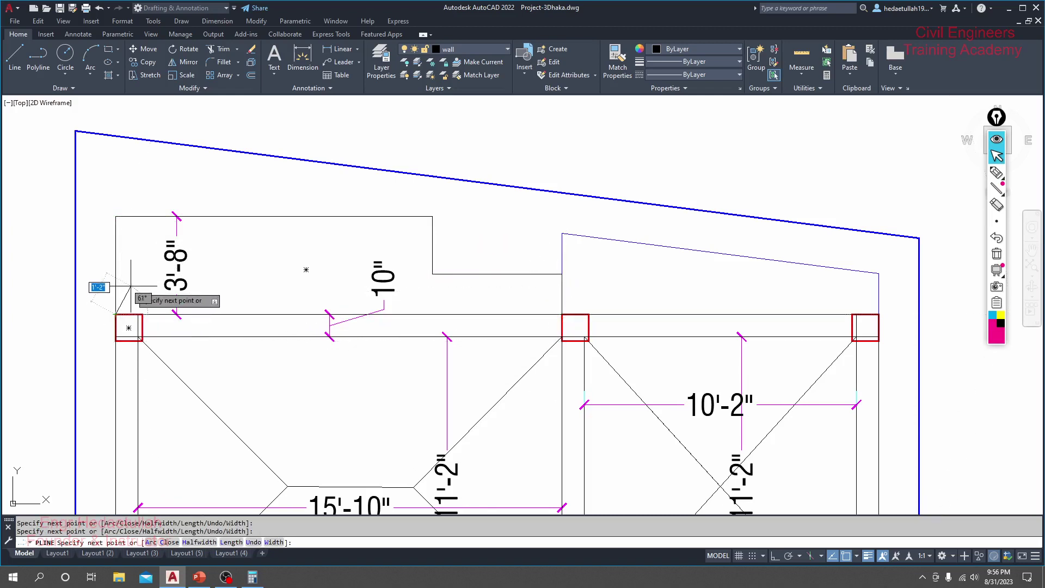
pyautogui.press('Return')
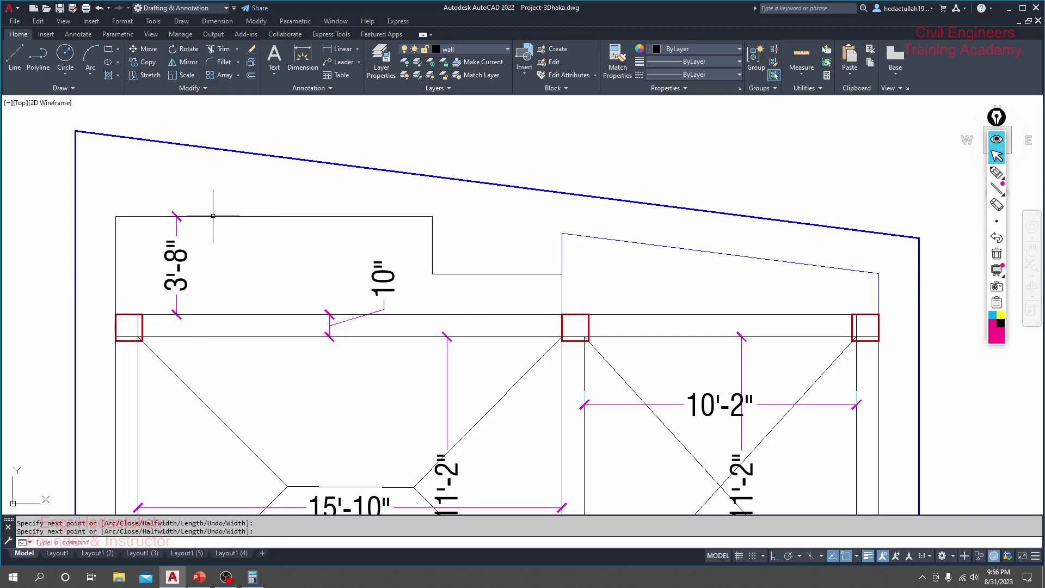
# - Read the outline's area in Properties, 7292 sq in, and close the palette
pyautogui.click(212, 216)
pyautogui.rightClick(212, 216)
pyautogui.click(248, 489)
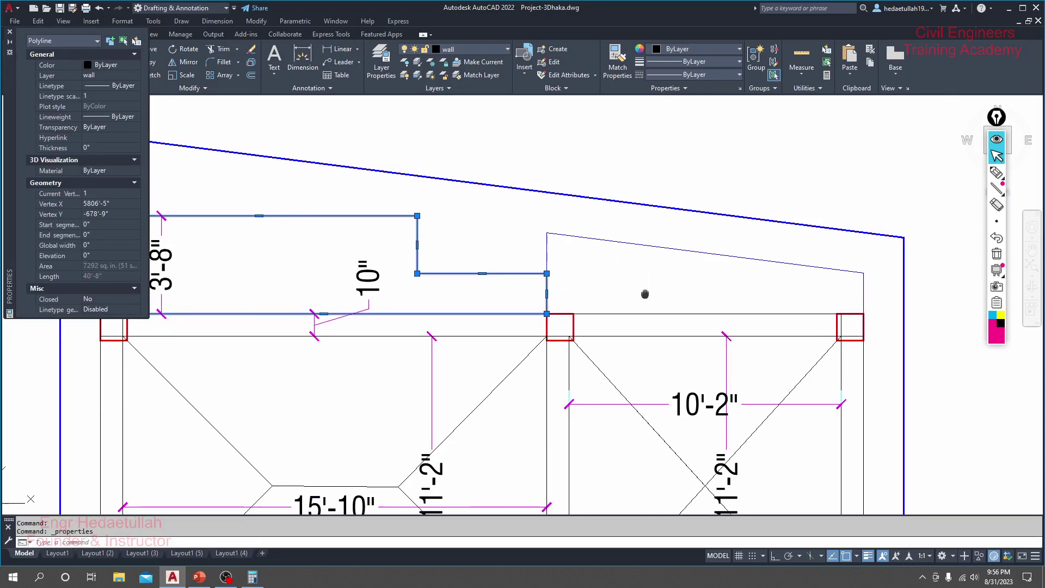
pyautogui.press('Escape')
pyautogui.press('Escape')
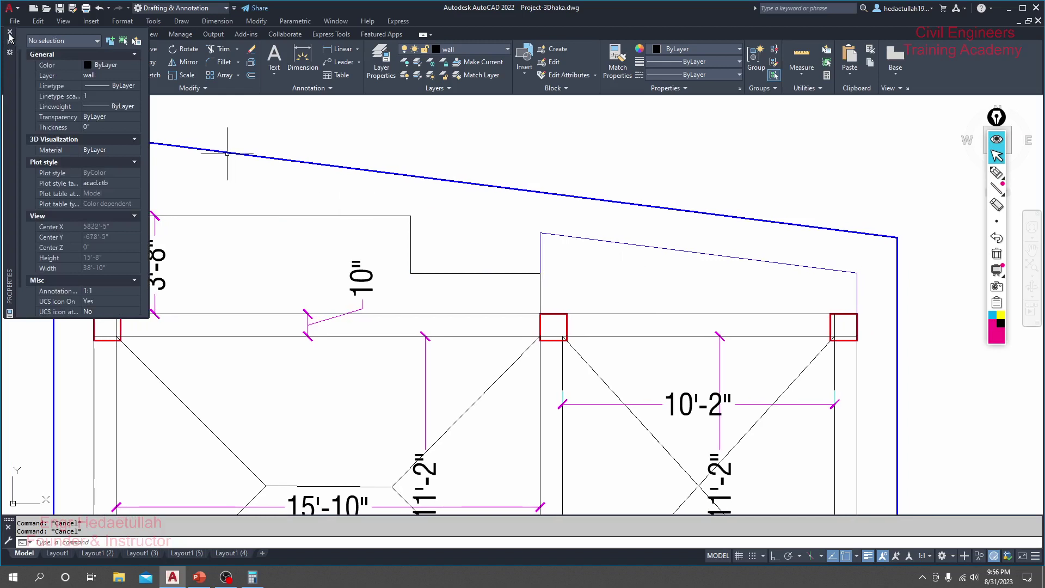
pyautogui.click(9, 31)
pyautogui.click(15, 54)
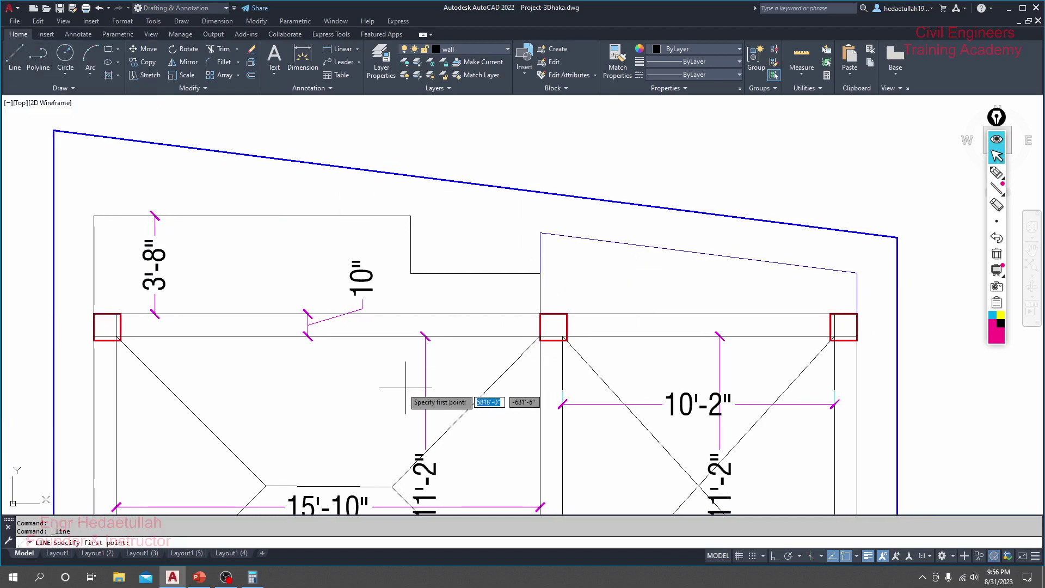
# - Draw lines from the middle column corner up and along the sloped right wall
pyautogui.click(540, 314)
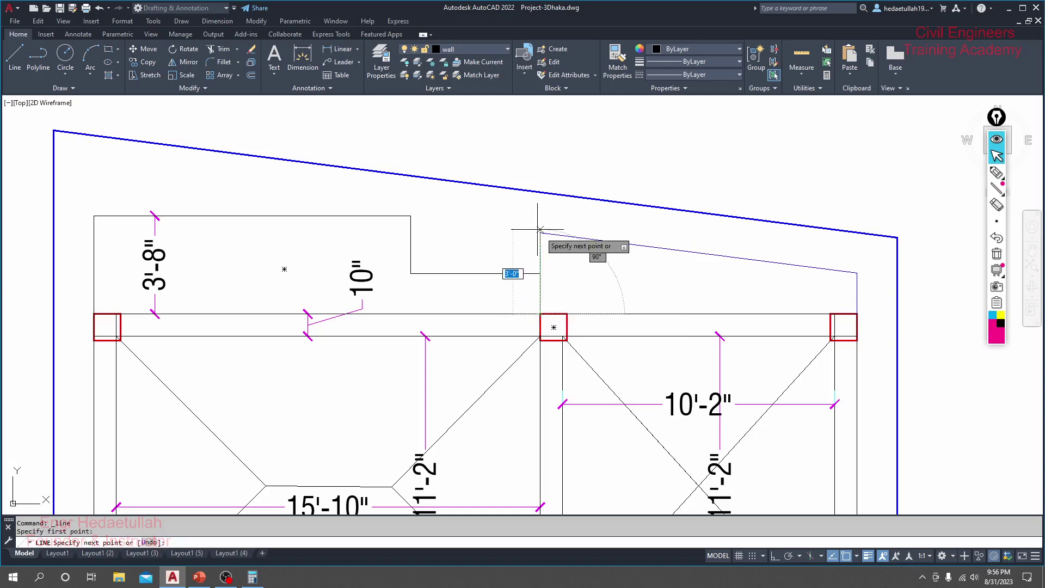
pyautogui.click(540, 231)
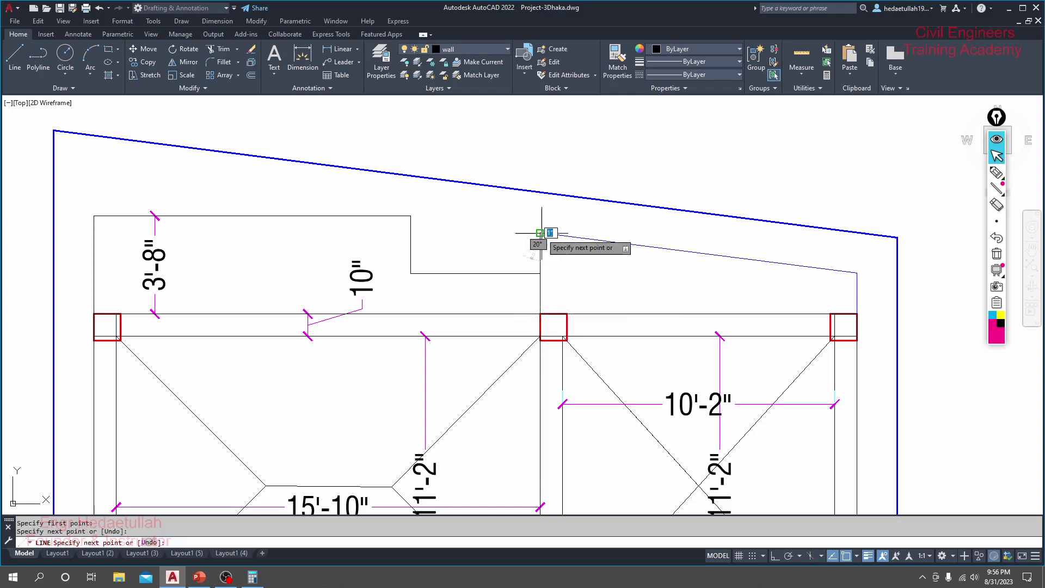
pyautogui.click(857, 272)
pyautogui.press('Escape')
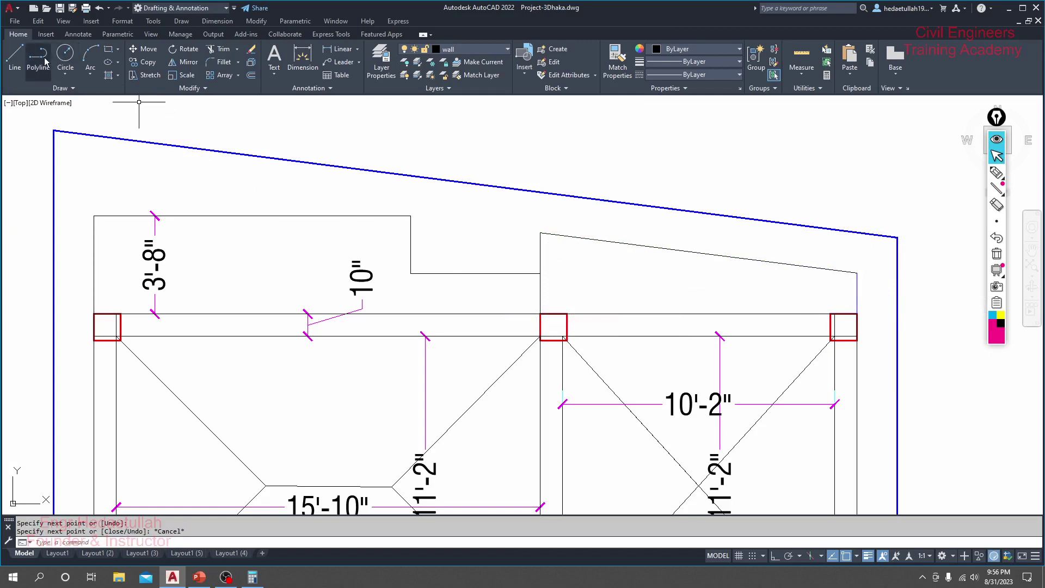
# - Outline the right-bay slab as a closed polyline between the middle and right columns
pyautogui.click(38, 58)
pyautogui.click(540, 314)
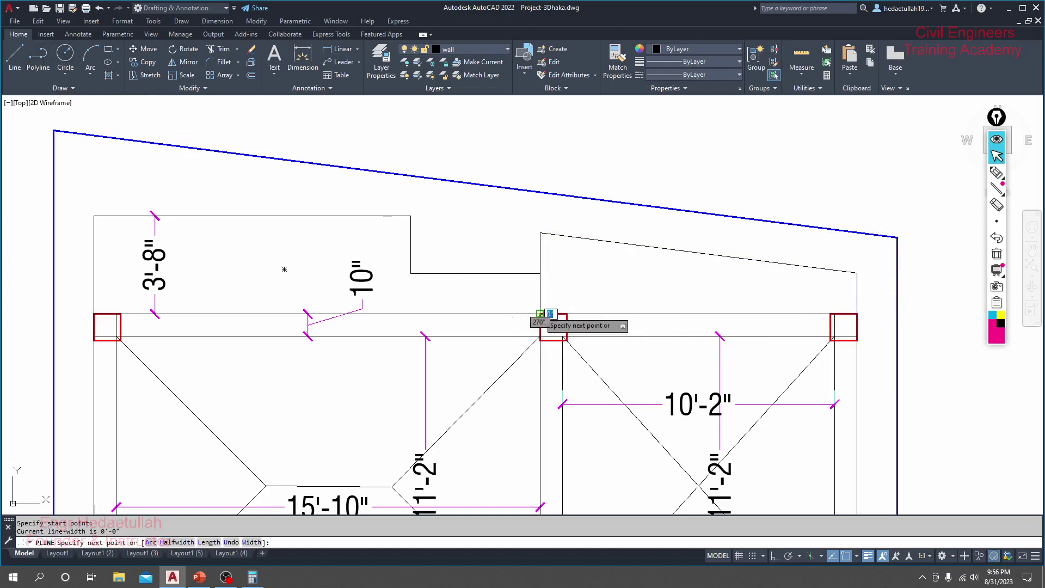
pyautogui.click(540, 234)
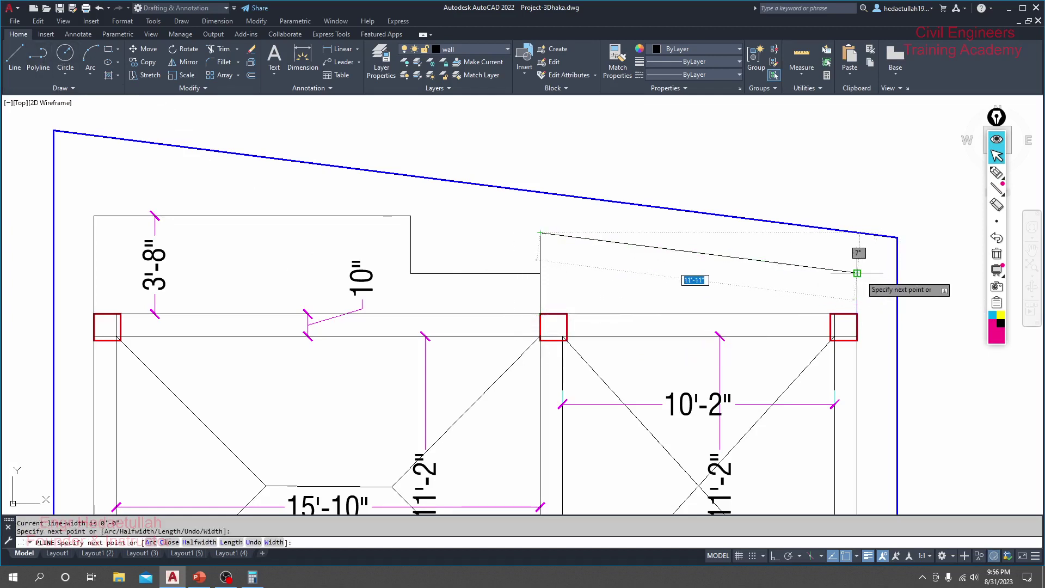
pyautogui.click(857, 273)
pyautogui.click(857, 314)
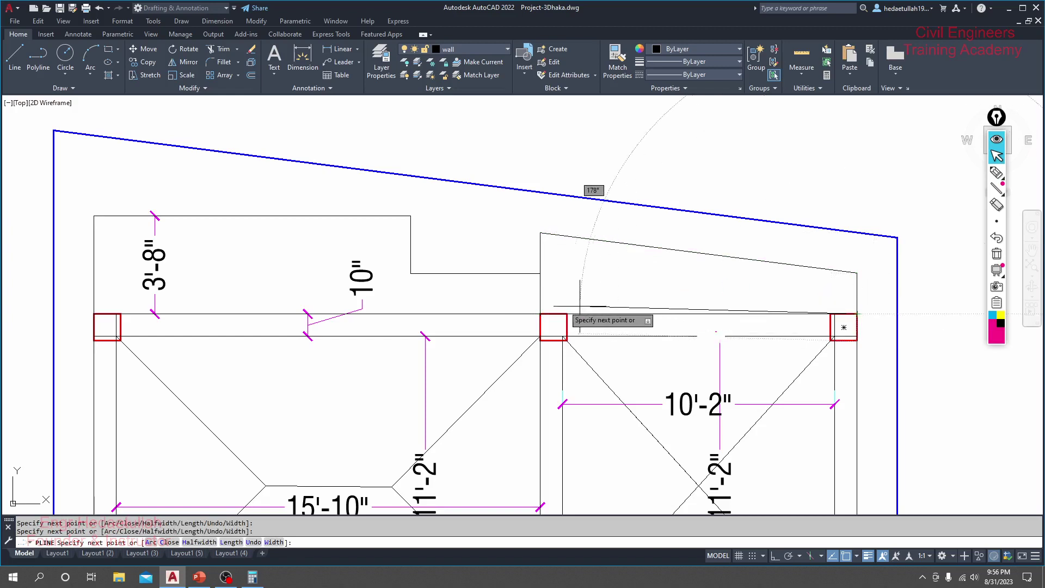
pyautogui.click(541, 314)
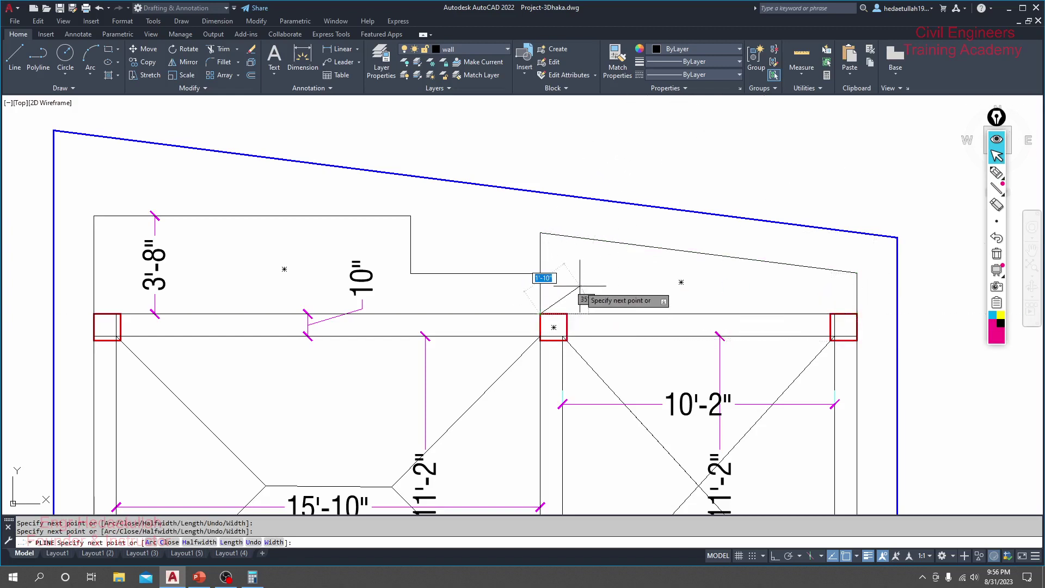
pyautogui.press('Return')
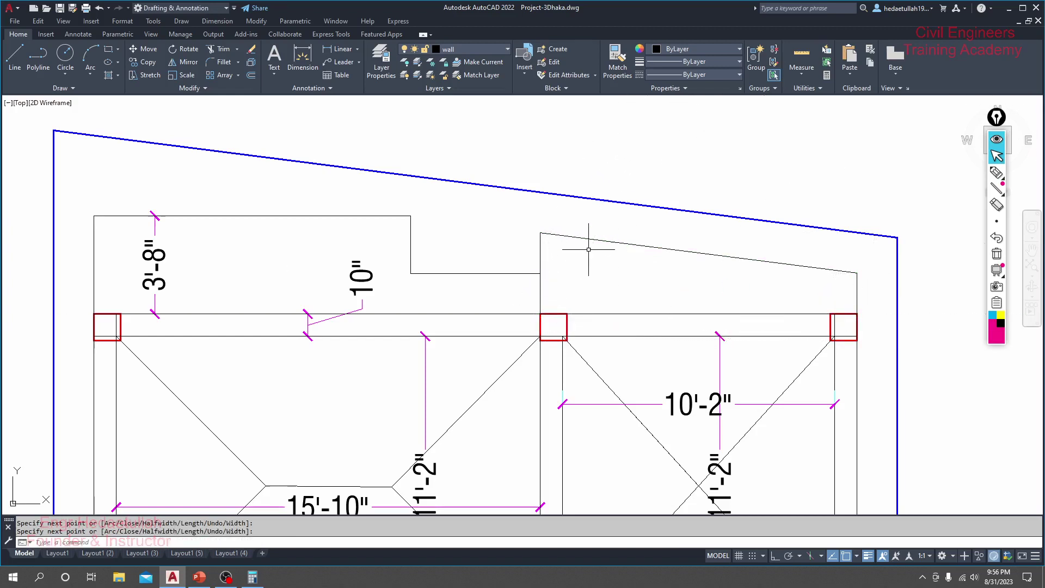
# - Check the outline's properties (3883 sq in), then return to PowerPoint
pyautogui.click(595, 239)
pyautogui.rightClick(594, 241)
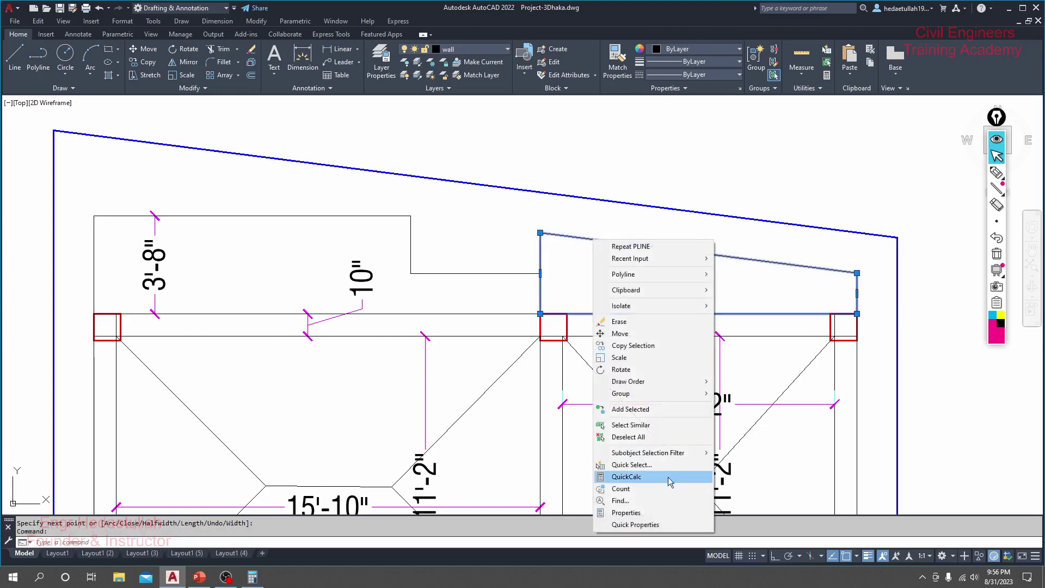
pyautogui.click(653, 512)
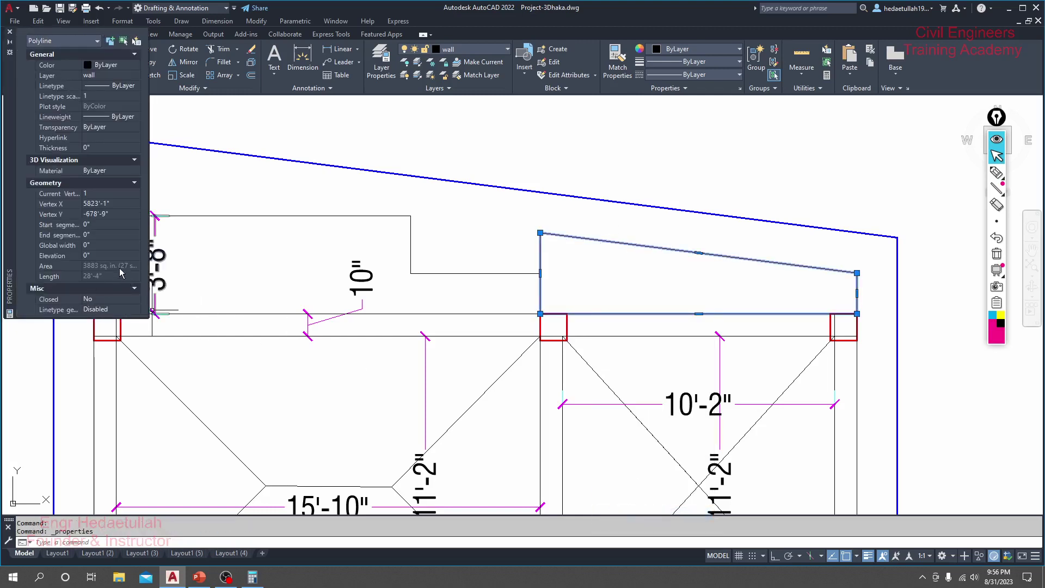
pyautogui.click(199, 577)
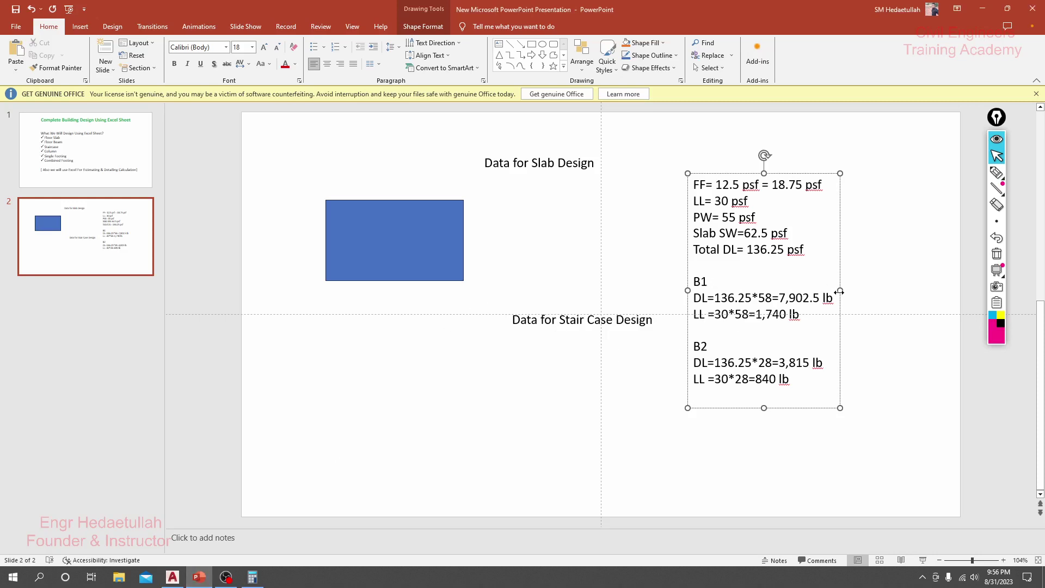
# - Widen the load text box and change the B1 dead-load formula to 136.25*(58+51)
pyautogui.moveTo(839, 292); pyautogui.dragTo(985, 291)
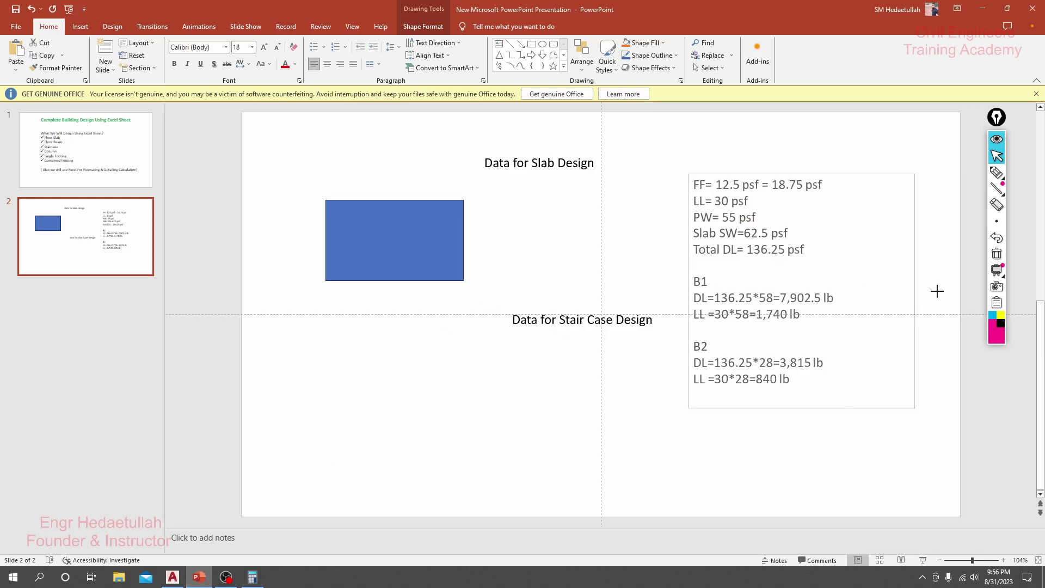
pyautogui.click(773, 297)
pyautogui.write(')')
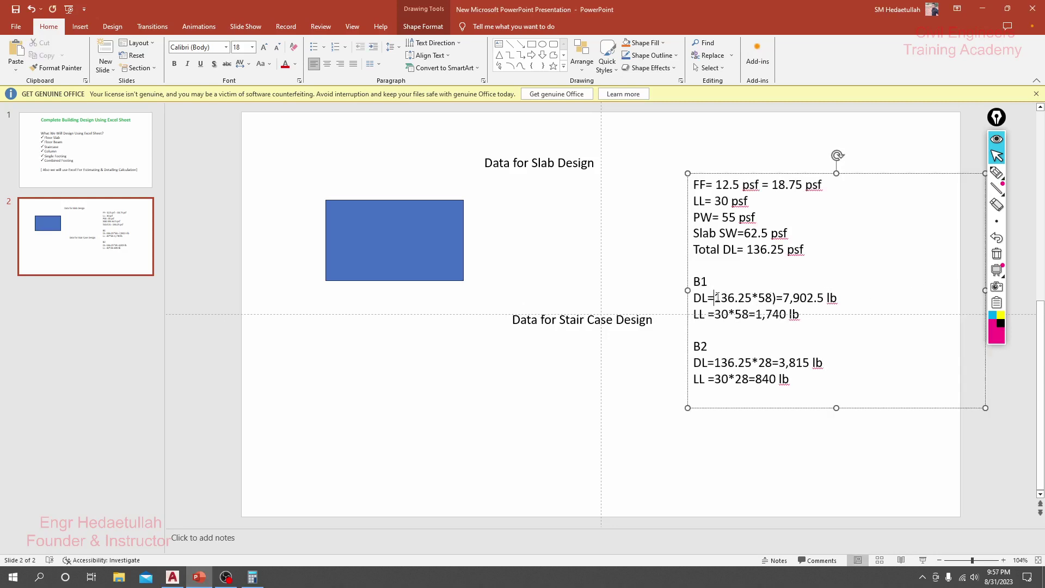
pyautogui.write('(')
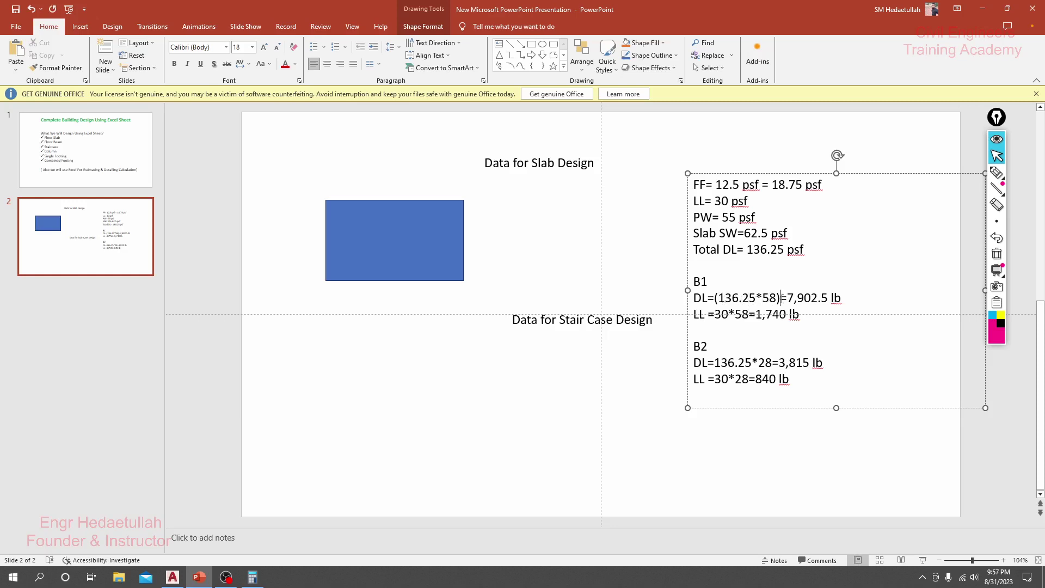
pyautogui.press('BackSpace')
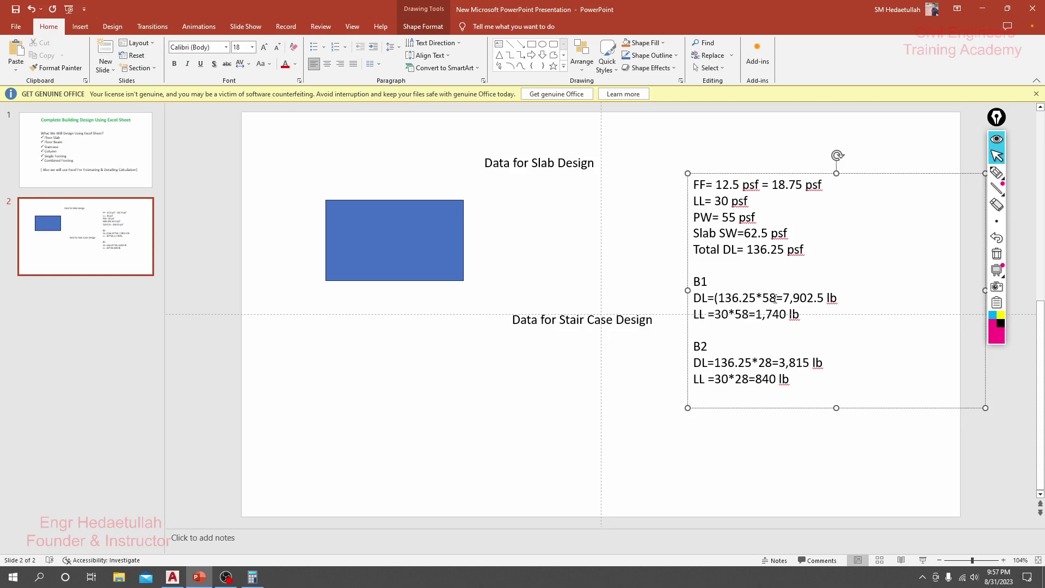
pyautogui.write('(')
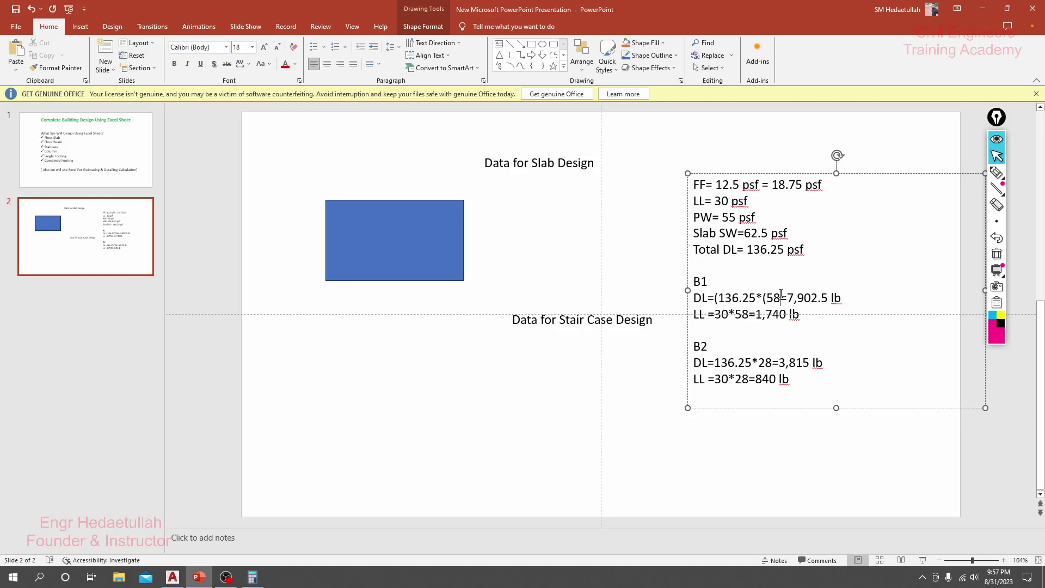
pyautogui.write('+51')
pyautogui.write('))')
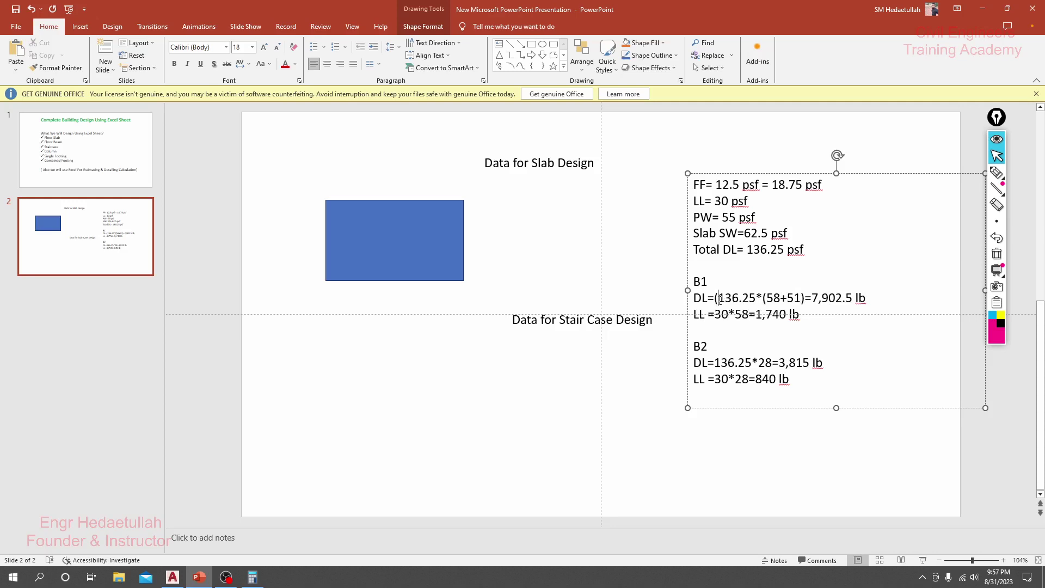
pyautogui.press('BackSpace')
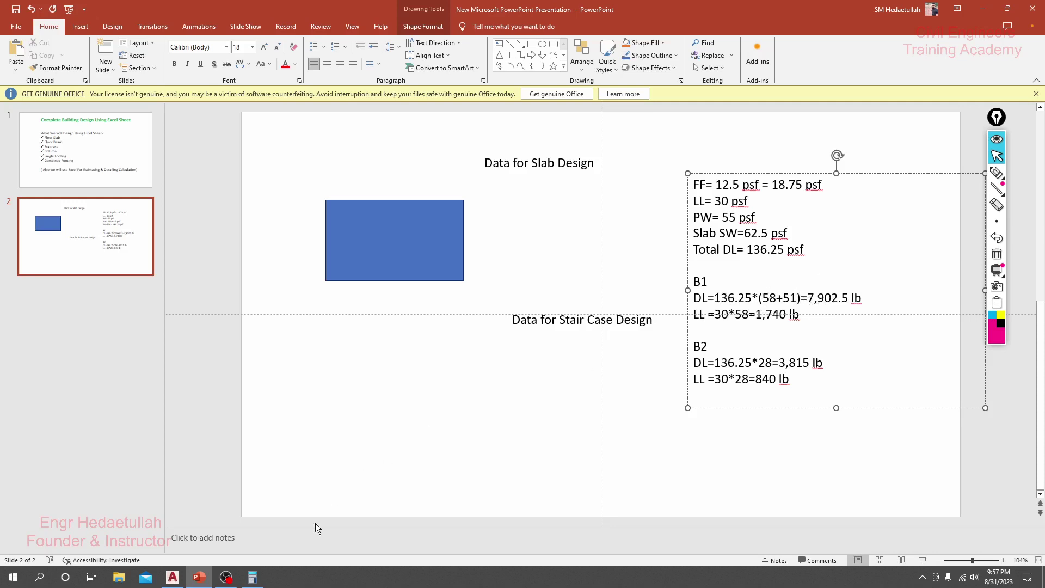
pyautogui.click(252, 577)
# - In Calculator, compute (58+51)×136.25 = 14,851.25 for the B1 dead load
pyautogui.moveTo(155, 133); pyautogui.dragTo(175, 121)
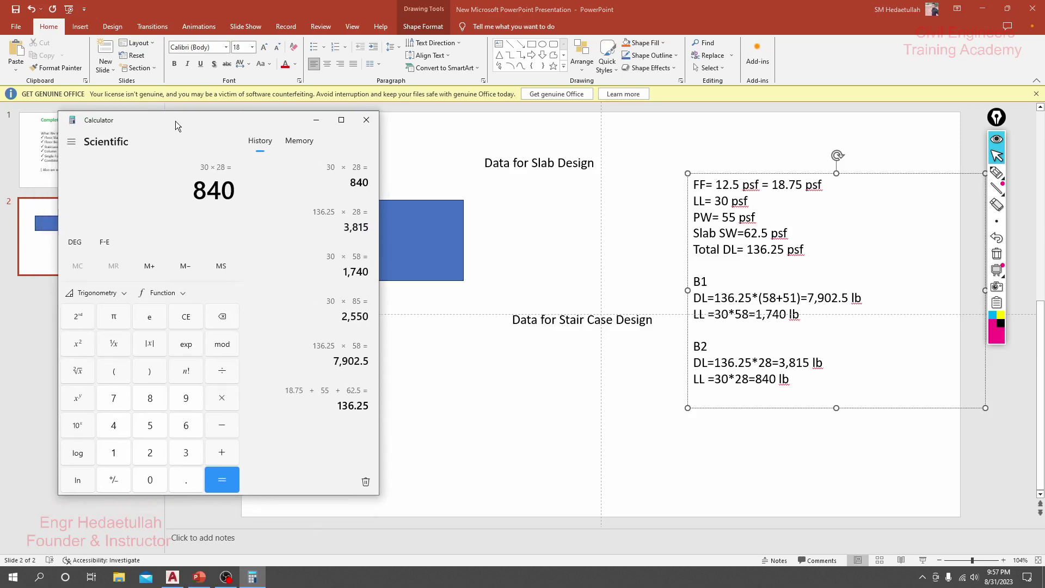
pyautogui.write('13')
pyautogui.press('BackSpace')
pyautogui.press('BackSpace')
pyautogui.write('58 ')
pyautogui.write('+ 51')
pyautogui.press('Return')
pyautogui.write('*')
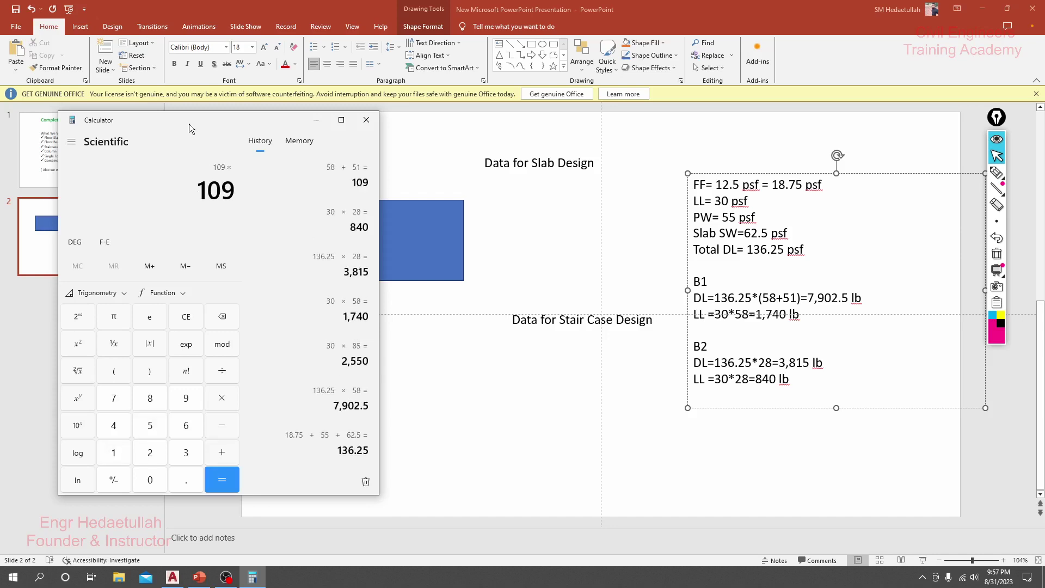
pyautogui.write('136.')
pyautogui.write('25')
pyautogui.press('Return')
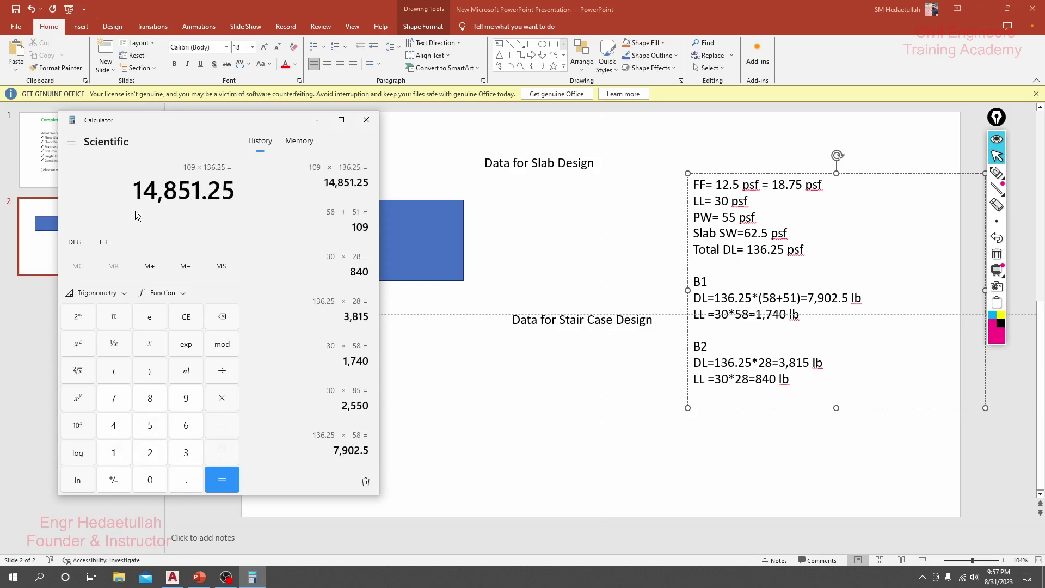
# - Replace the B1 dead-load value 7,902.5 with 14,851.25
pyautogui.moveTo(133, 190); pyautogui.dragTo(210, 197)
pyautogui.rightClick(210, 198)
pyautogui.click(240, 206)
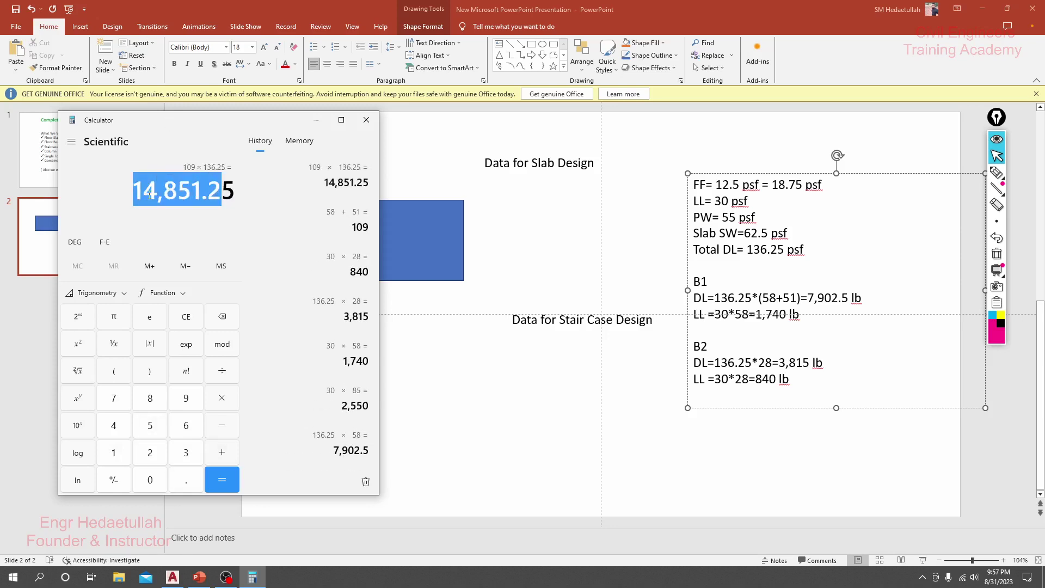
pyautogui.click(124, 196)
pyautogui.moveTo(139, 192); pyautogui.dragTo(231, 194)
pyautogui.rightClick(197, 194)
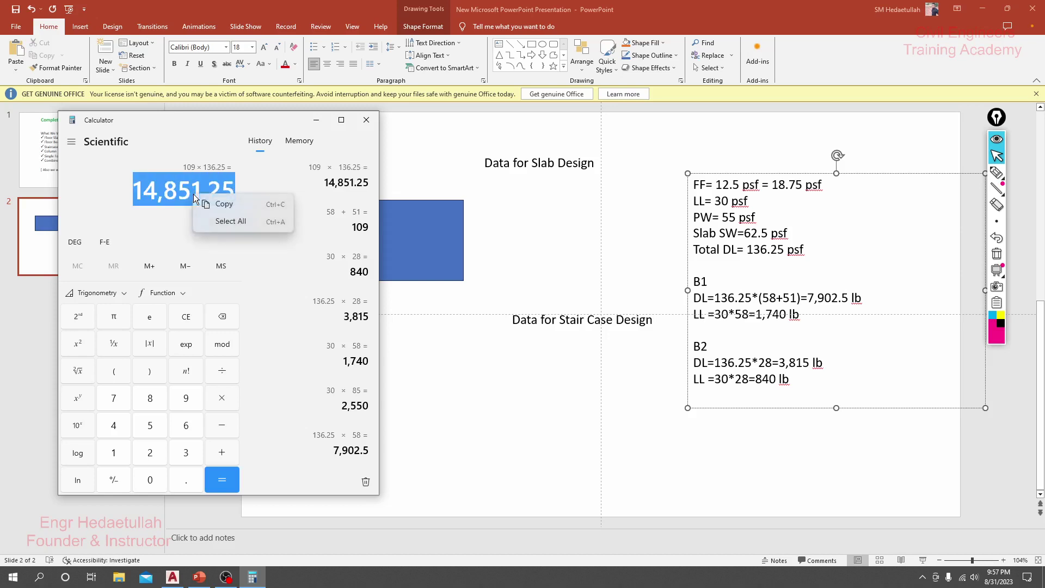
pyautogui.click(227, 204)
pyautogui.click(814, 298)
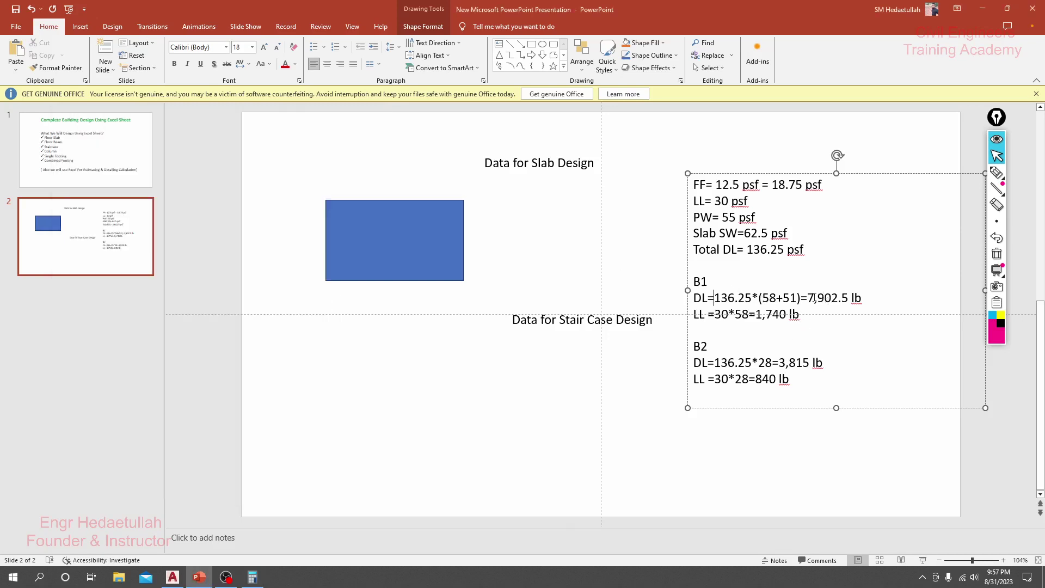
pyautogui.moveTo(811, 298); pyautogui.dragTo(863, 300)
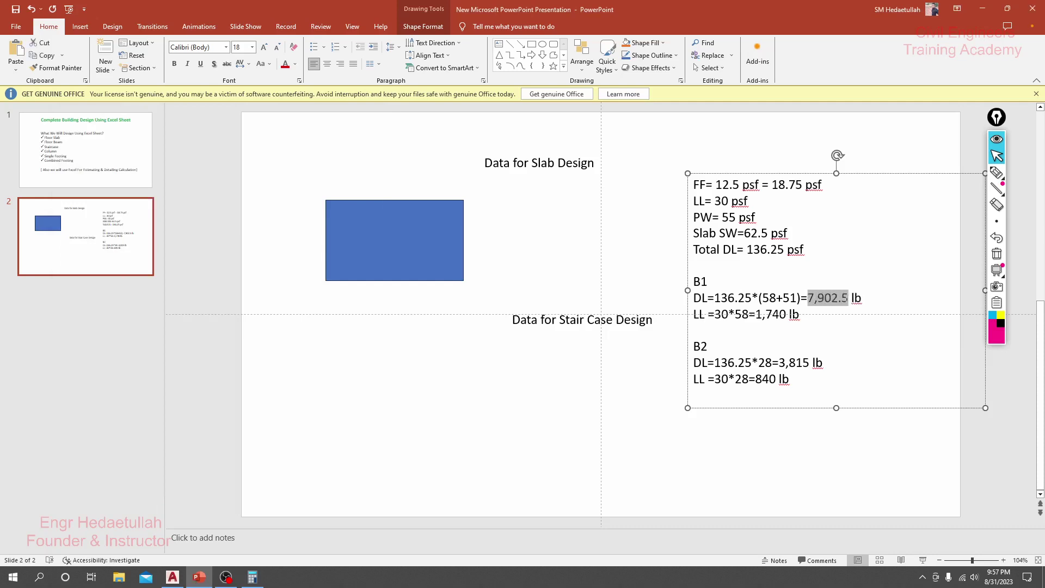
pyautogui.rightClick(827, 299)
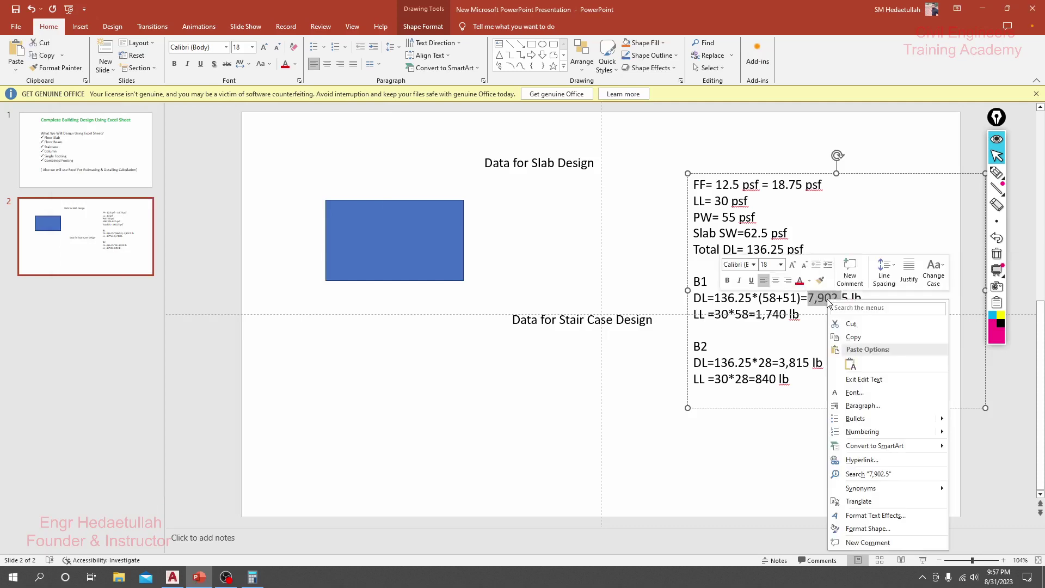
pyautogui.click(850, 365)
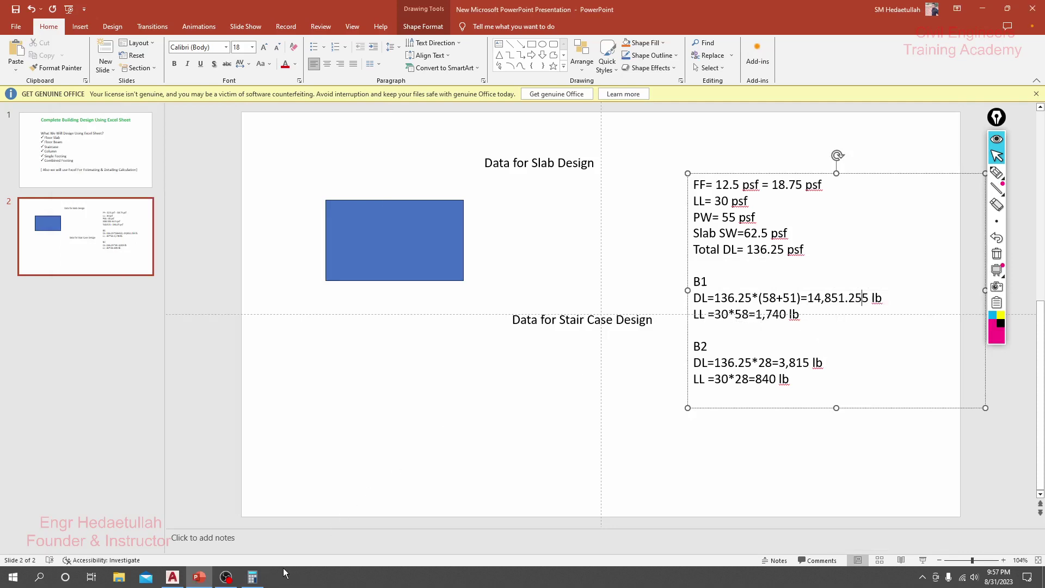
# - Compute 109×30 = 3,270 and make the B1 live-load line read 30*(58+51)=3,270 lb
pyautogui.click(252, 577)
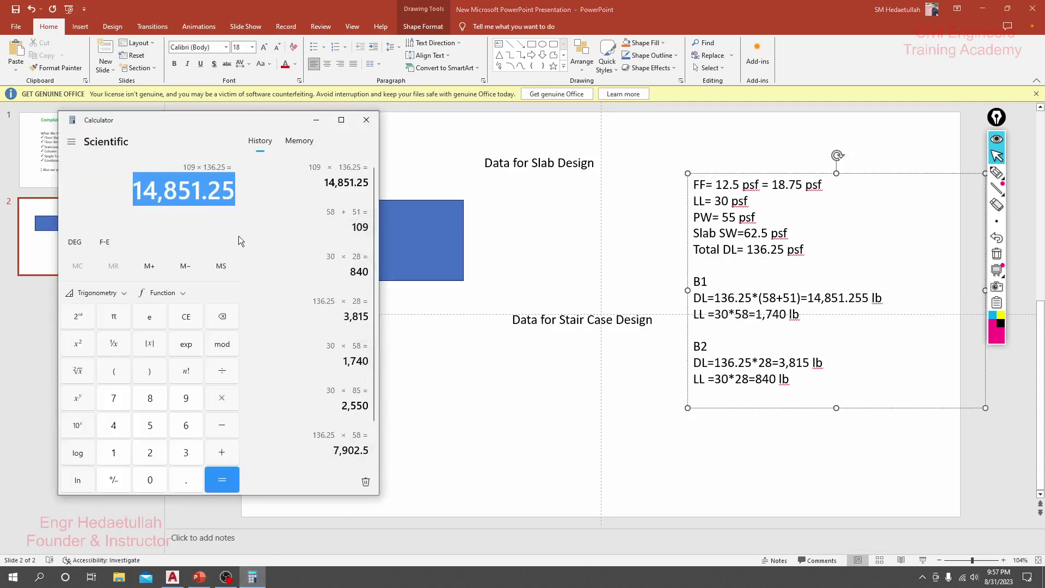
pyautogui.write('109*30')
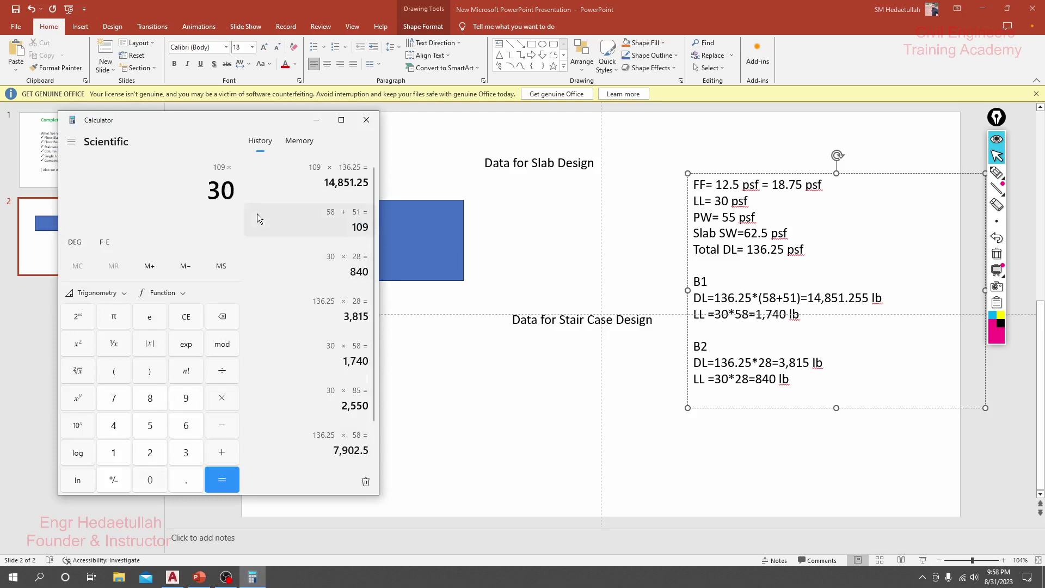
pyautogui.press('Return')
pyautogui.moveTo(174, 190); pyautogui.dragTo(235, 191)
pyautogui.rightClick(235, 192)
pyautogui.click(239, 197)
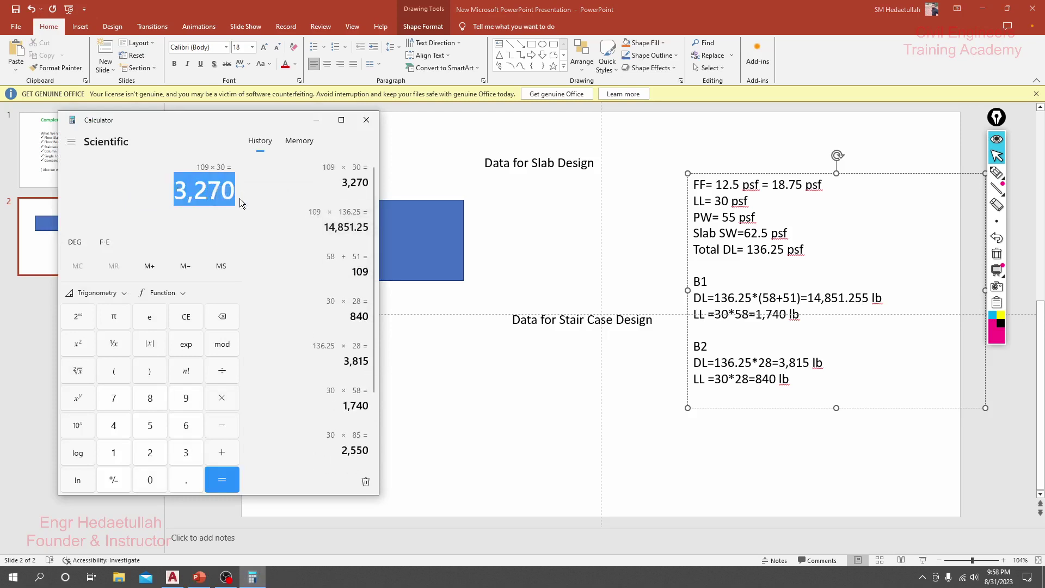
pyautogui.click(760, 315)
pyautogui.moveTo(755, 315); pyautogui.dragTo(786, 314)
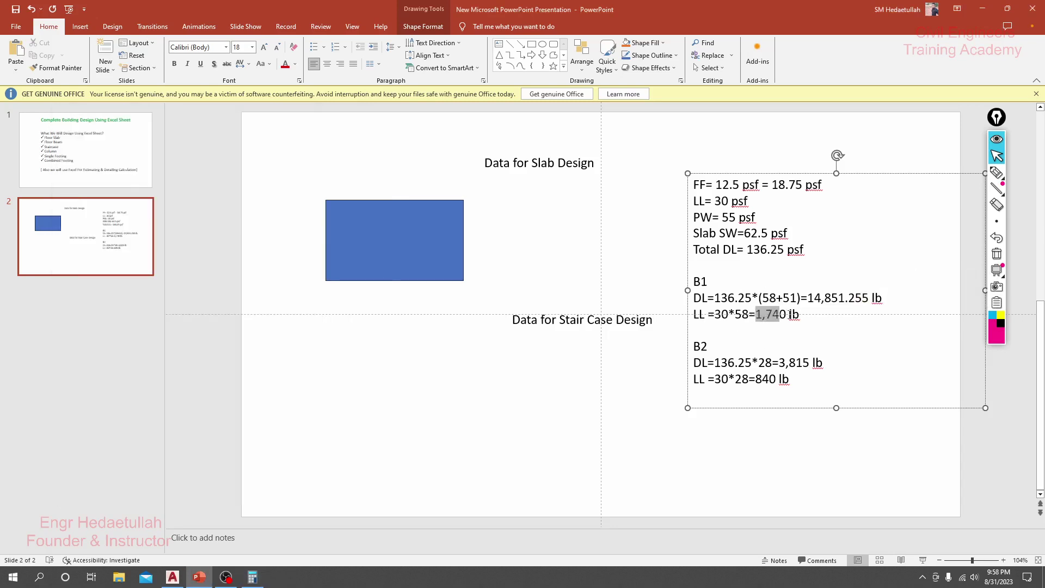
pyautogui.rightClick(771, 314)
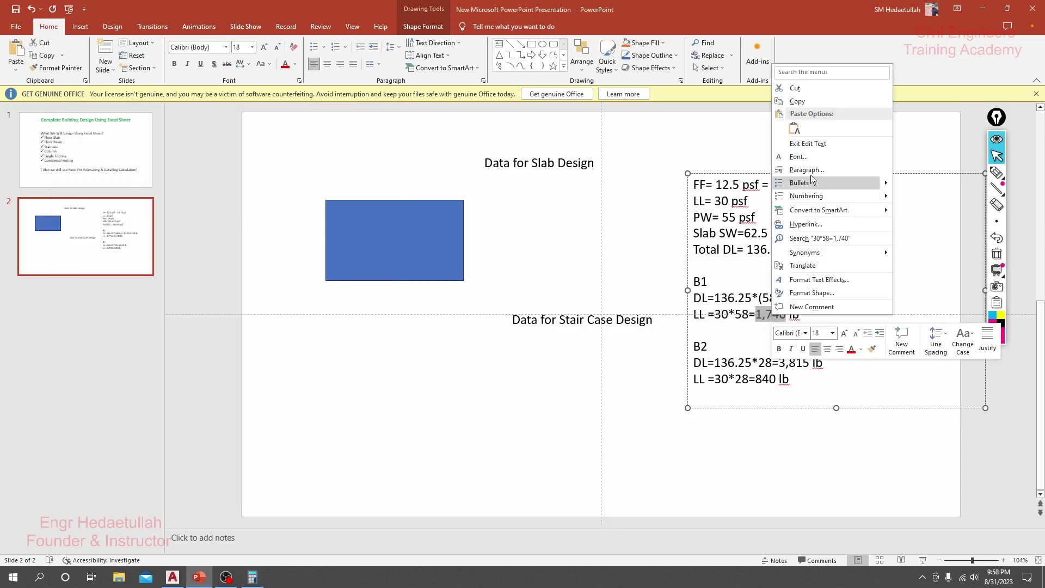
pyautogui.click(794, 130)
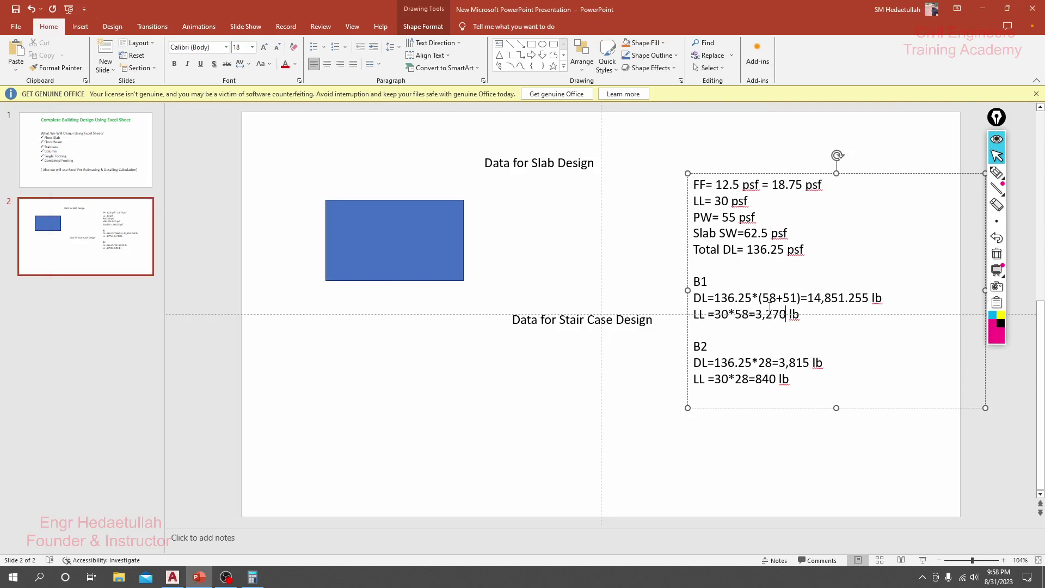
pyautogui.click(734, 314)
pyautogui.write('(58')
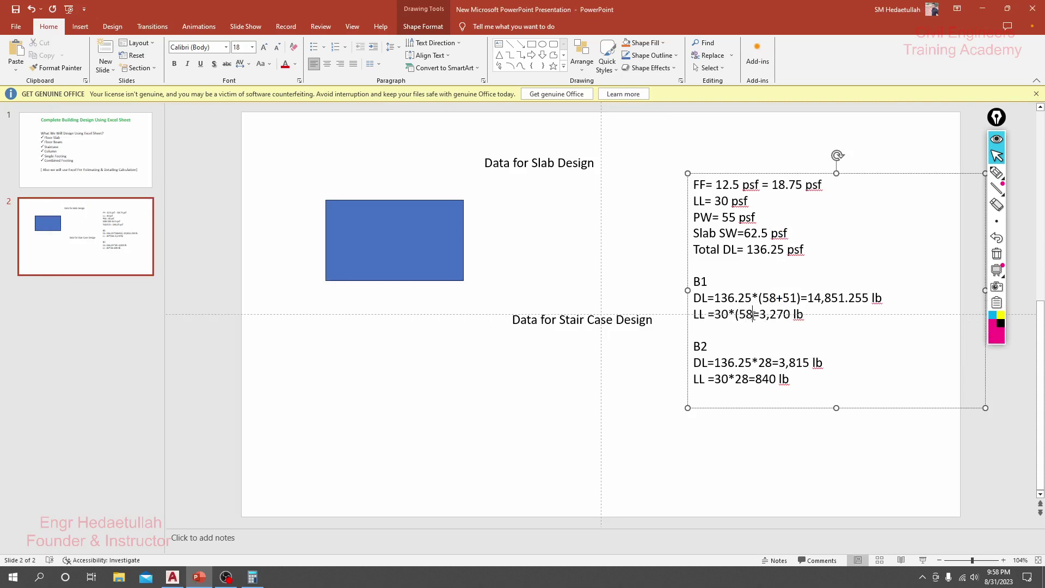
pyautogui.write('+51')
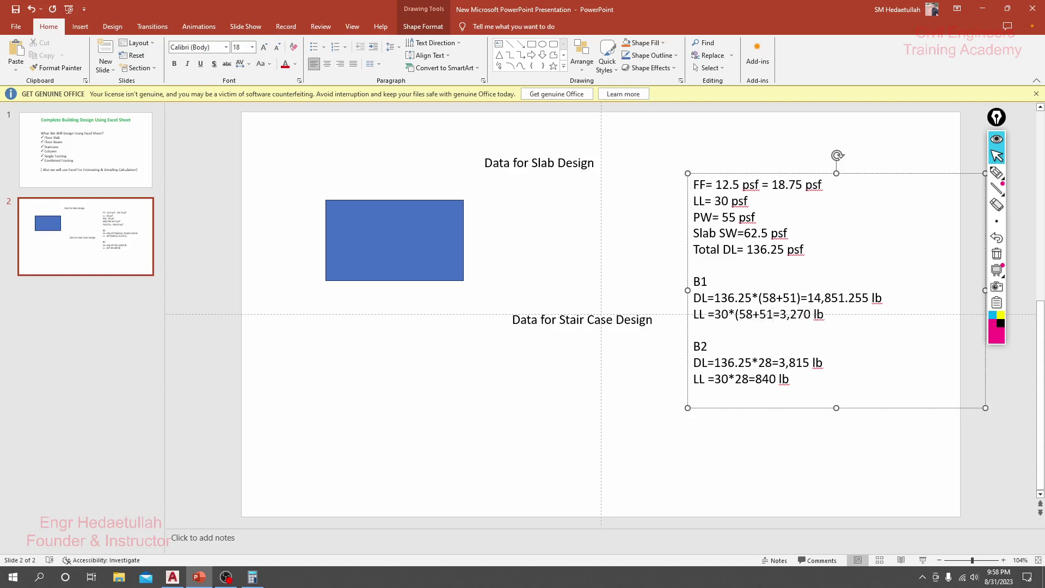
pyautogui.write(')')
# - Change the B2 dead-load formula to (28+27) and total the lengths to 55 in Calculator
pyautogui.click(764, 362)
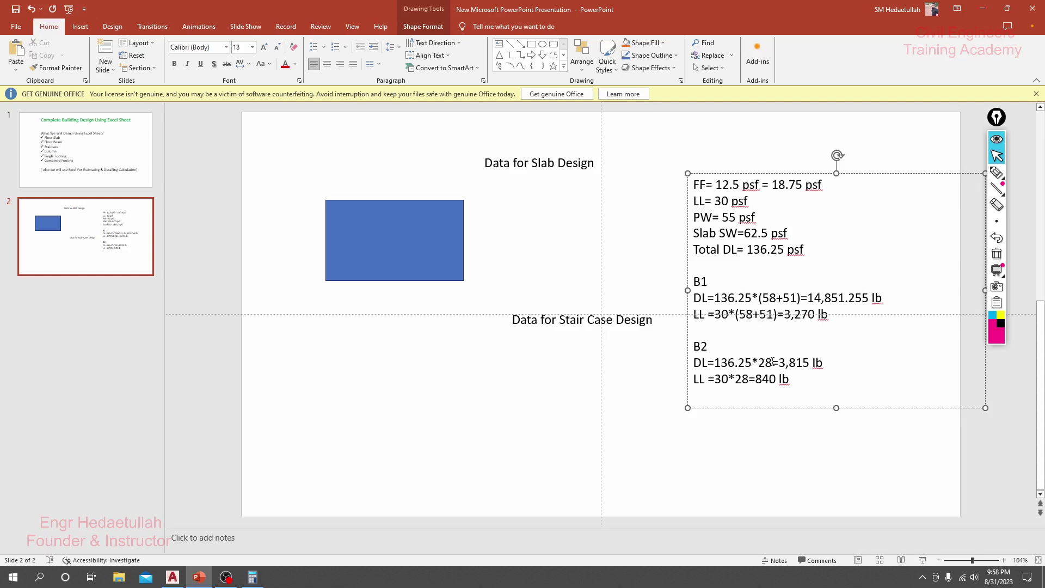
pyautogui.write('(28')
pyautogui.write('+')
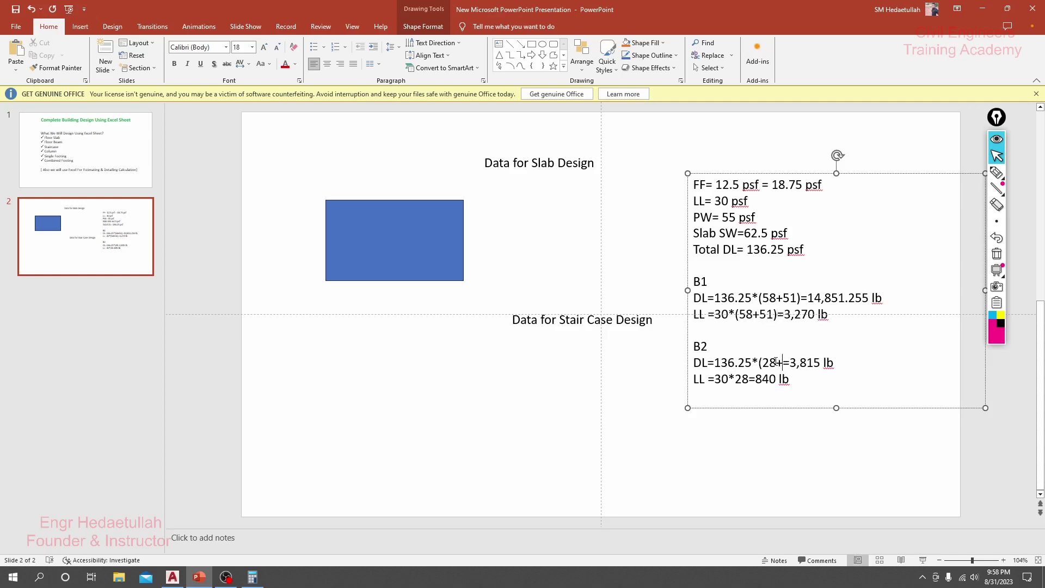
pyautogui.write('27)')
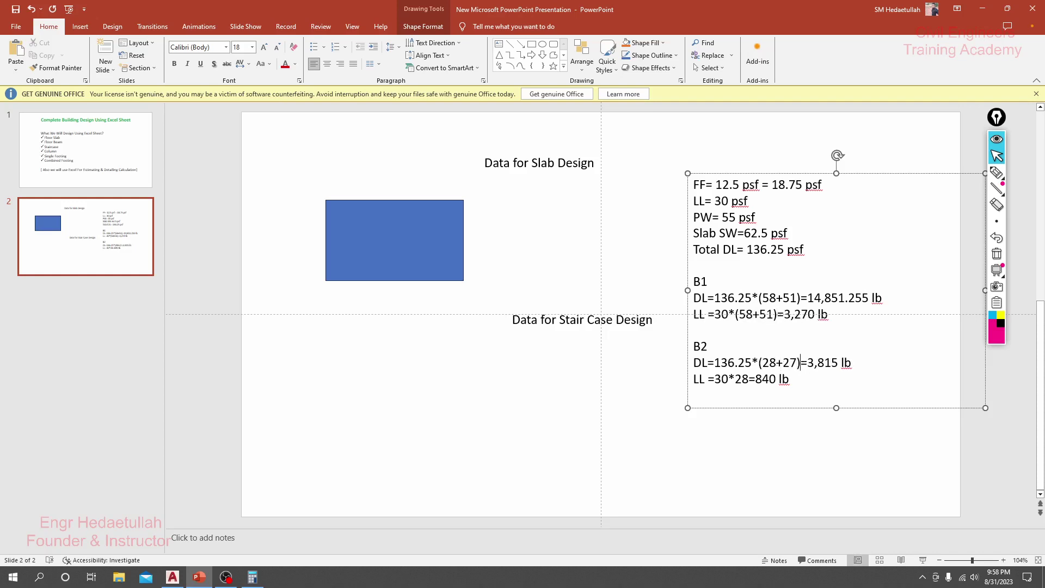
pyautogui.click(252, 577)
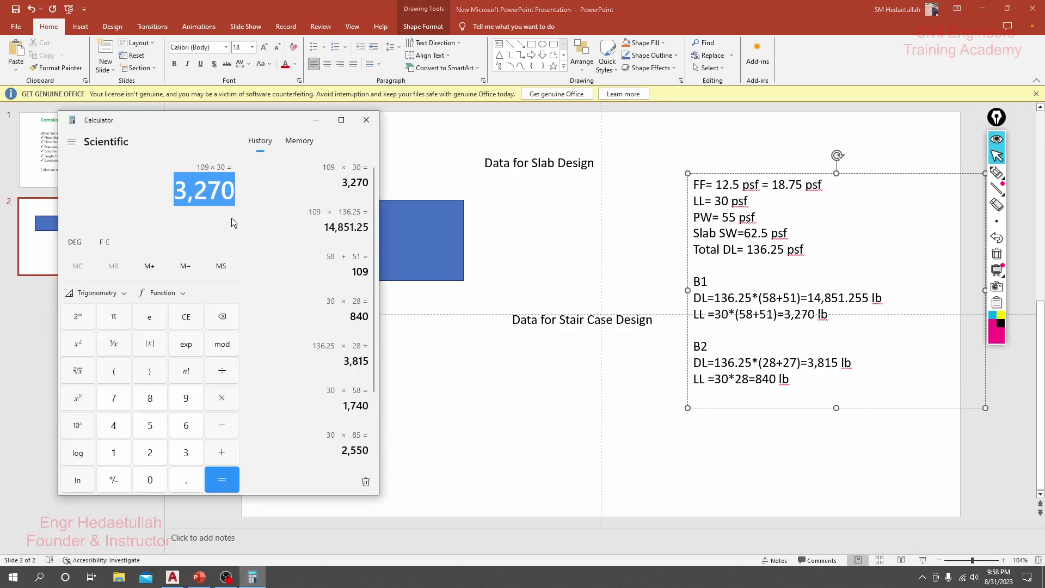
pyautogui.click(233, 212)
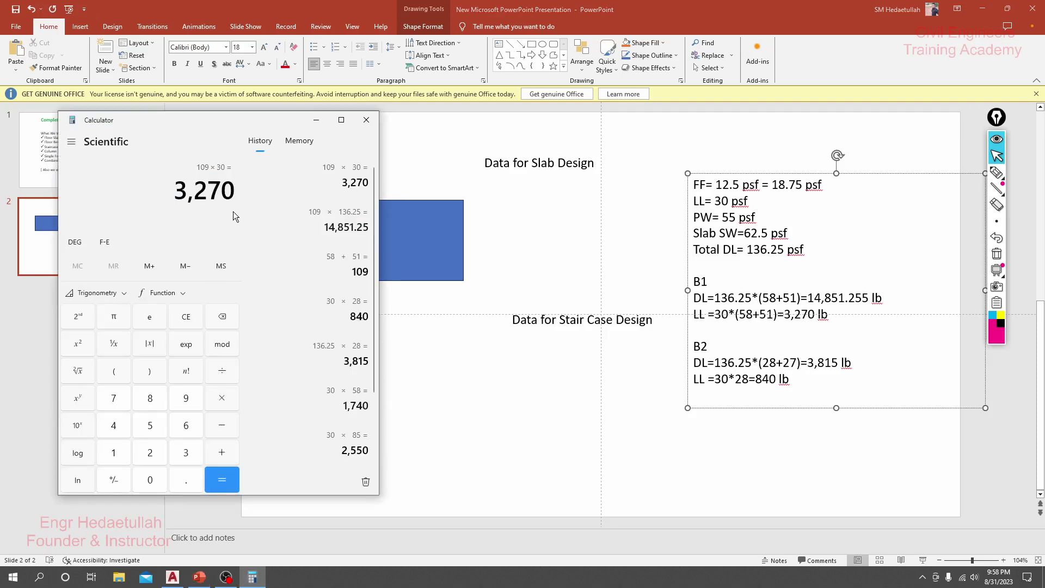
pyautogui.write('28+')
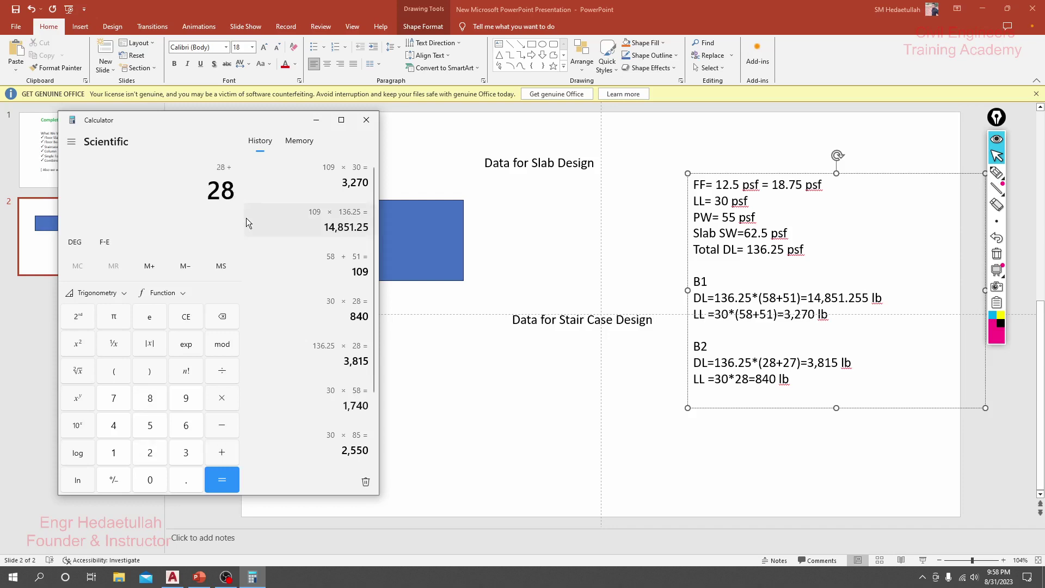
pyautogui.write('27')
pyautogui.press('Return')
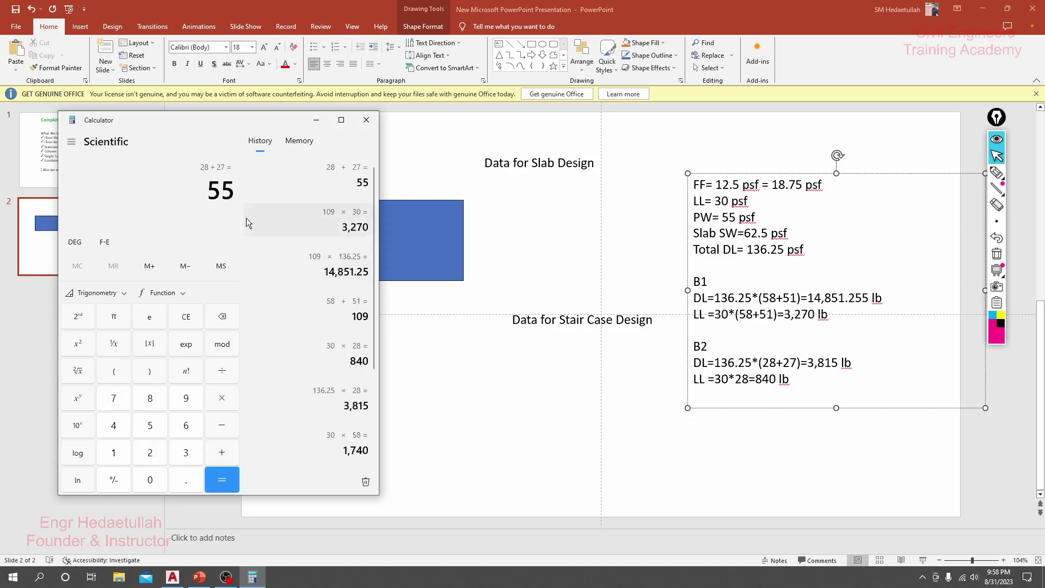
# - Multiply 55 by 136.25 to get 7,493.75, correcting the mistyped digits
pyautogui.write('*')
pyautogui.write('13602')
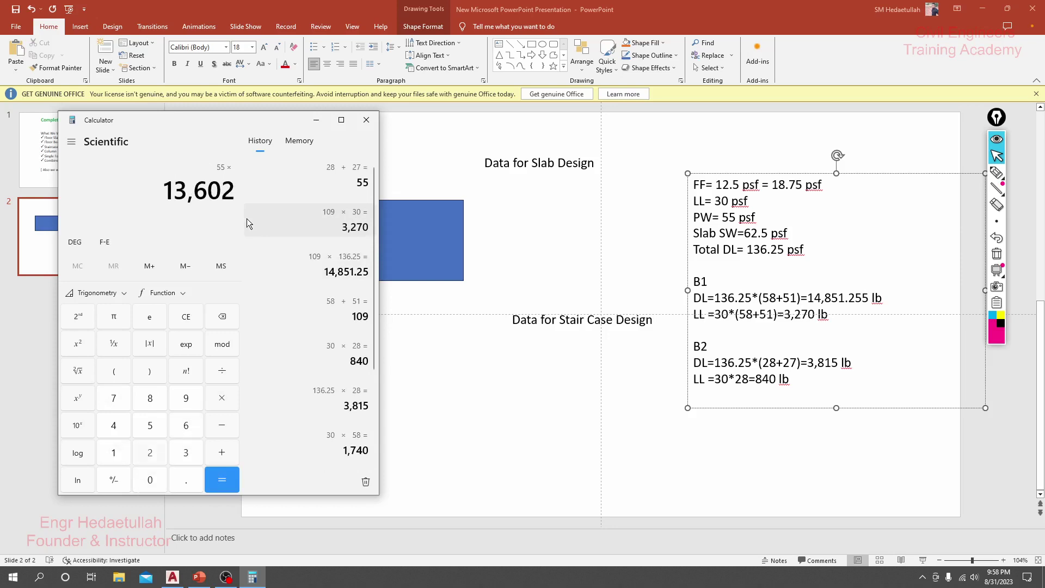
pyautogui.write('5')
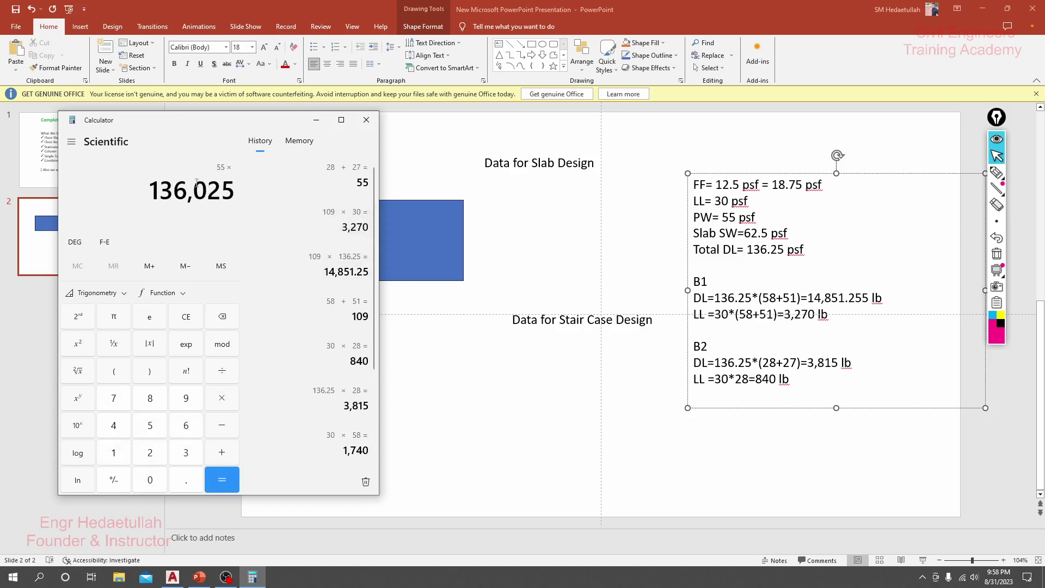
pyautogui.moveTo(208, 191); pyautogui.dragTo(192, 190)
pyautogui.write('.')
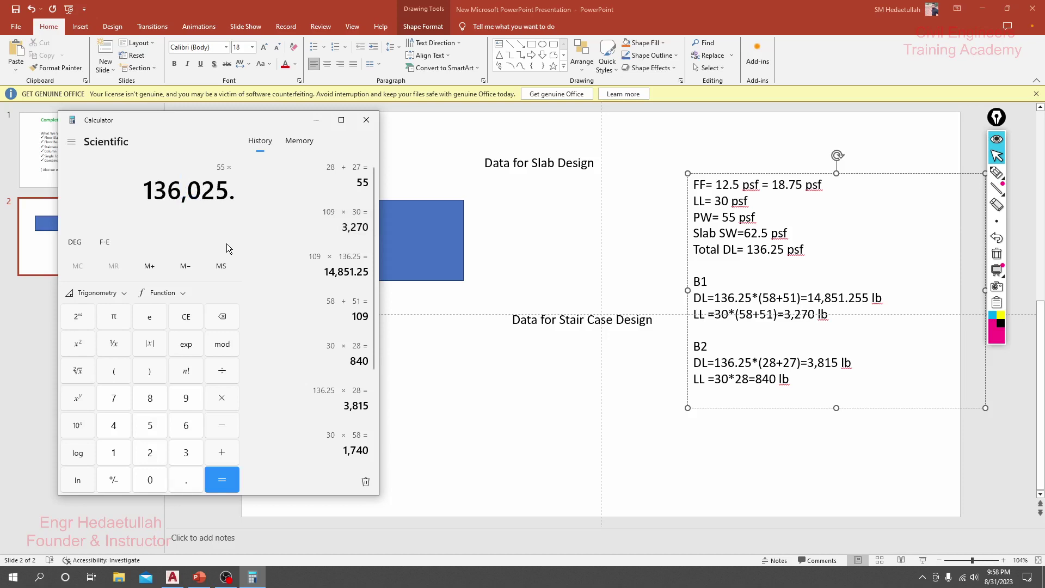
pyautogui.press('BackSpace')
pyautogui.press('BackSpace')
pyautogui.press('BackSpace')
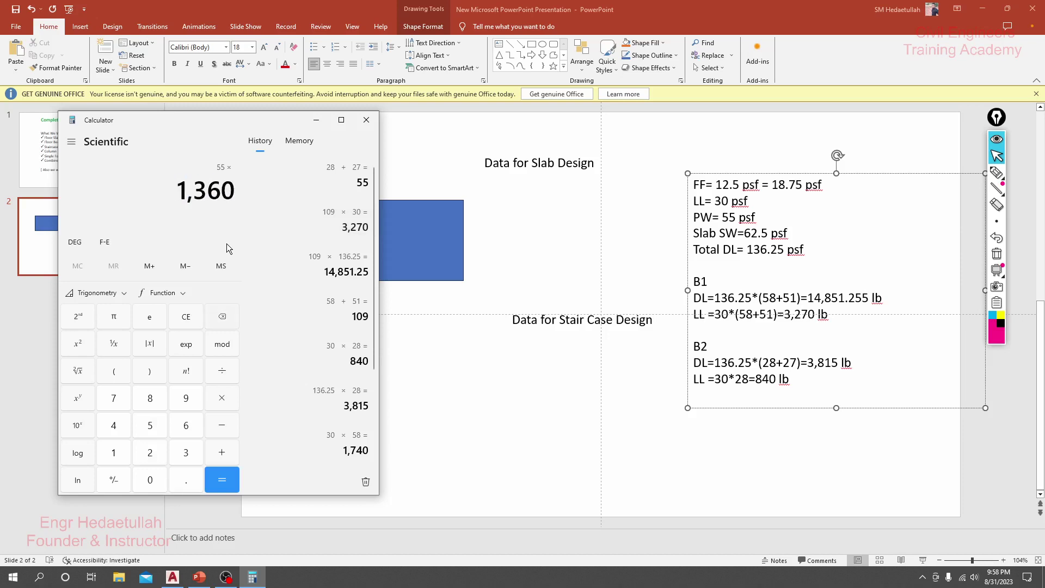
pyautogui.press('BackSpace')
pyautogui.press('BackSpace')
pyautogui.write('6')
pyautogui.write('.25')
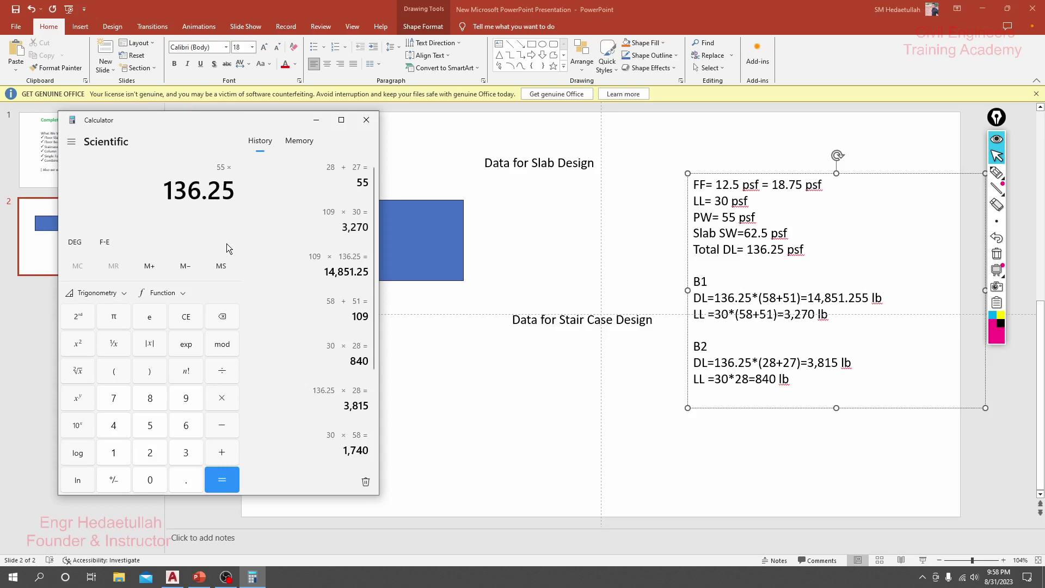
pyautogui.press('Return')
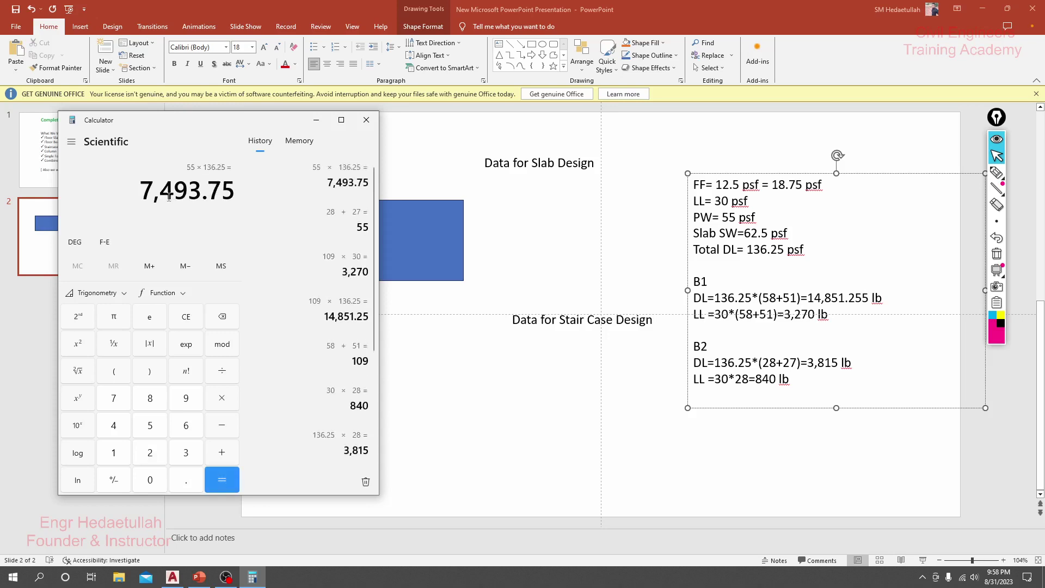
# - Replace the B2 dead-load value 3,815 with 7,493.75
pyautogui.moveTo(145, 191); pyautogui.dragTo(259, 196)
pyautogui.rightClick(206, 192)
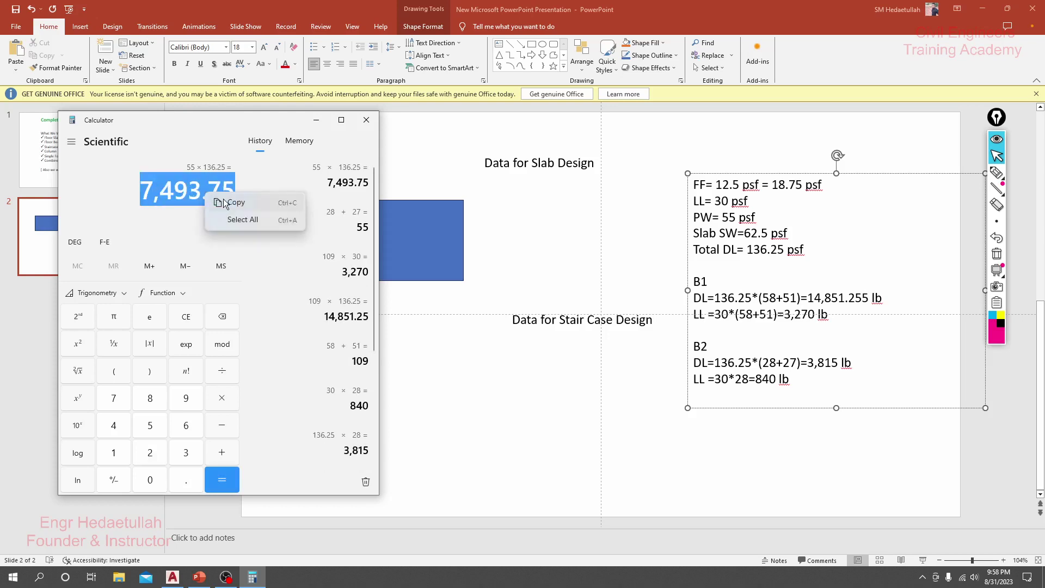
pyautogui.click(227, 203)
pyautogui.click(812, 363)
pyautogui.moveTo(807, 362); pyautogui.dragTo(838, 363)
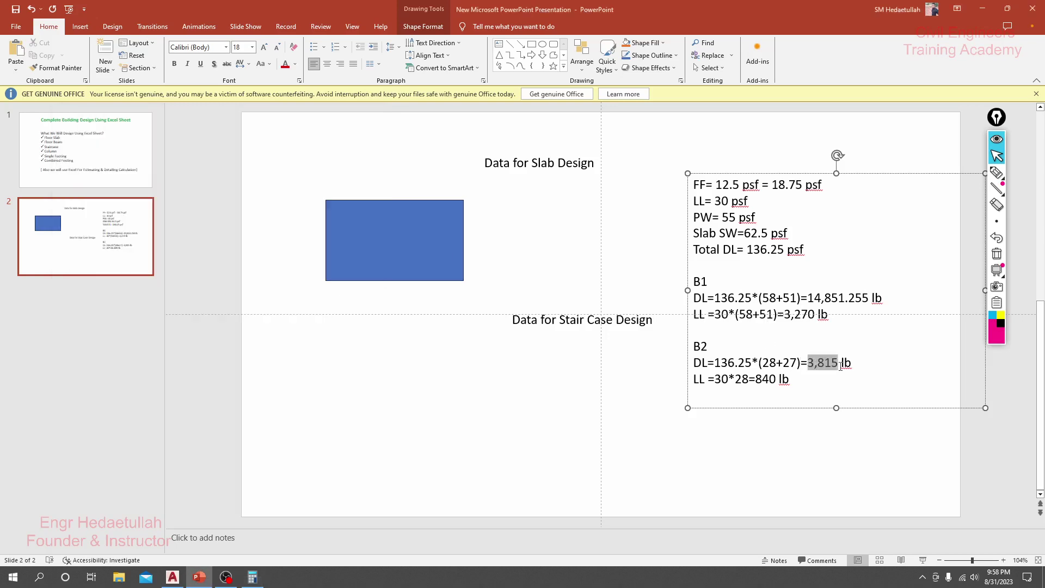
pyautogui.rightClick(828, 369)
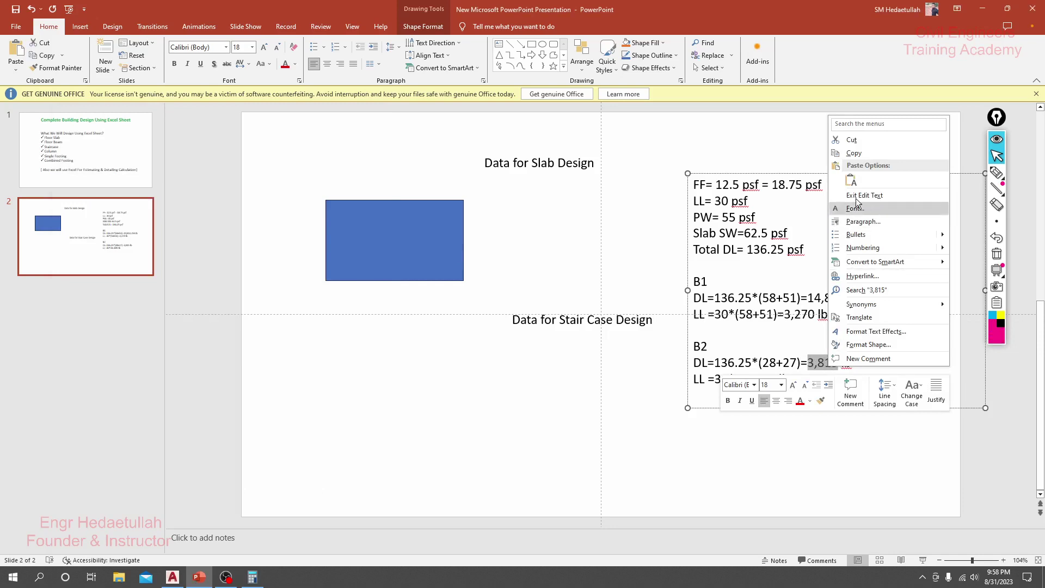
pyautogui.click(851, 181)
# - Replace 28= in the B2 live-load line with *(28+27)=
pyautogui.click(782, 379)
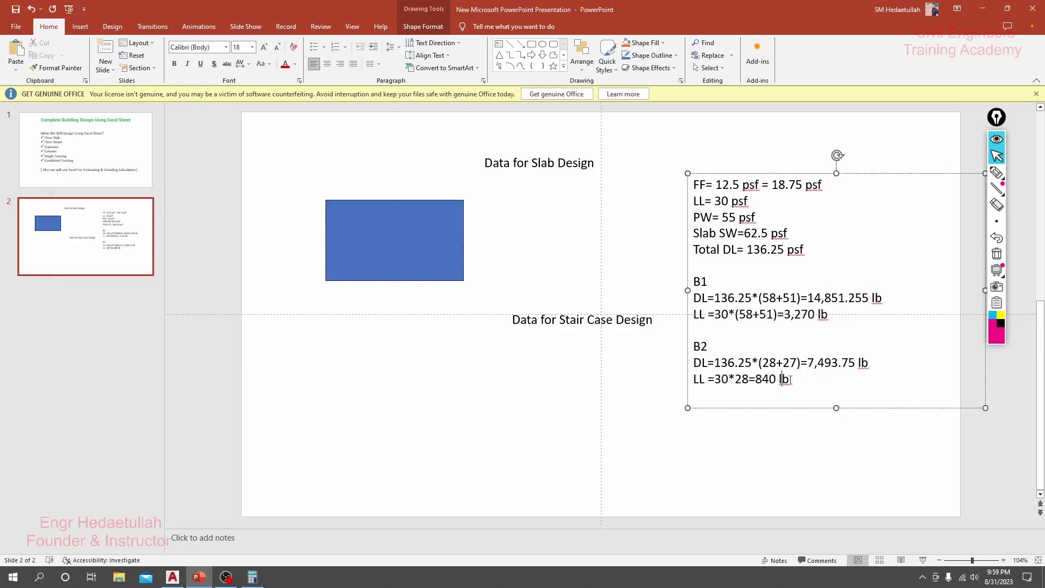
pyautogui.click(801, 388)
pyautogui.moveTo(752, 362); pyautogui.dragTo(807, 362)
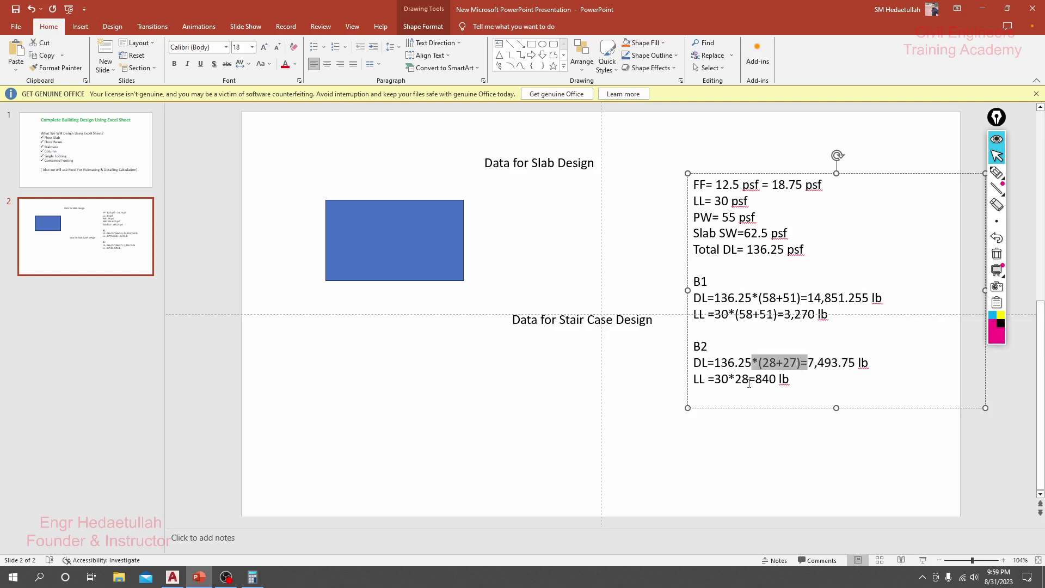
pyautogui.moveTo(748, 384); pyautogui.dragTo(735, 381)
pyautogui.hotkey('ctrl', 'v')
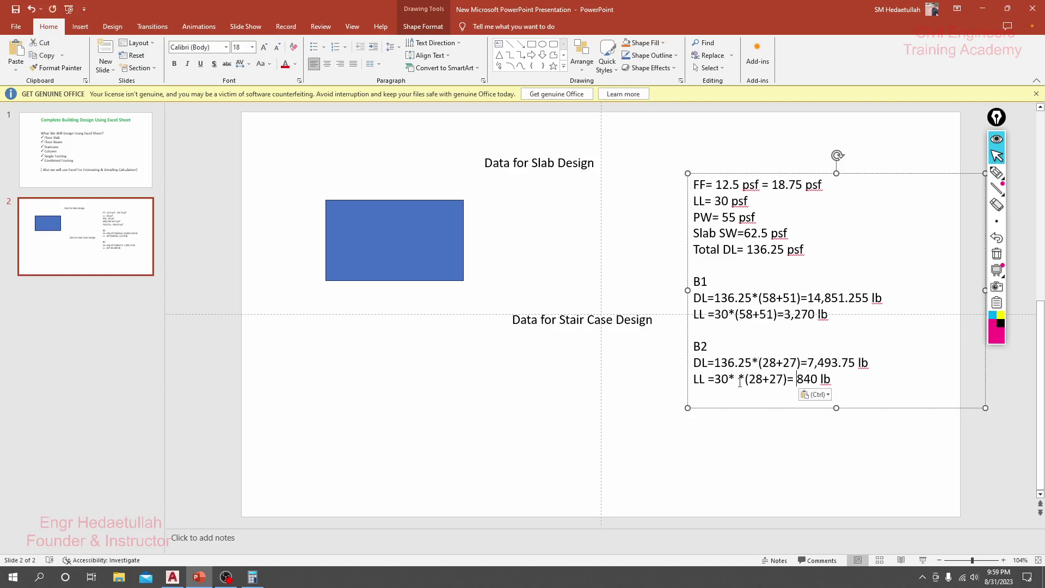
# - Compute 55×30 = 1,650, set the B2 live load to 1650, and save the presentation
pyautogui.click(263, 581)
pyautogui.write('55*')
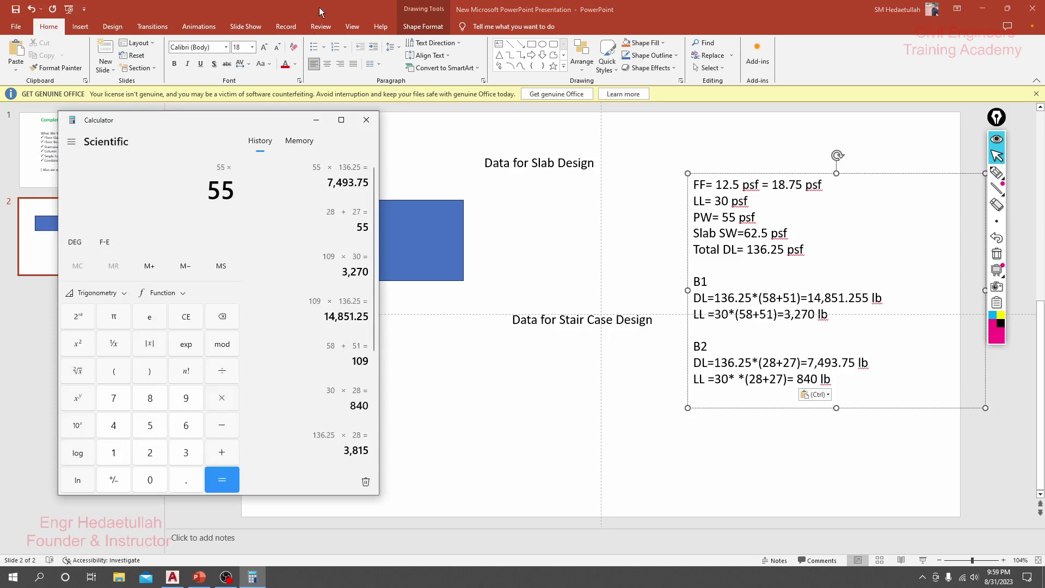
pyautogui.write('30')
pyautogui.press('Return')
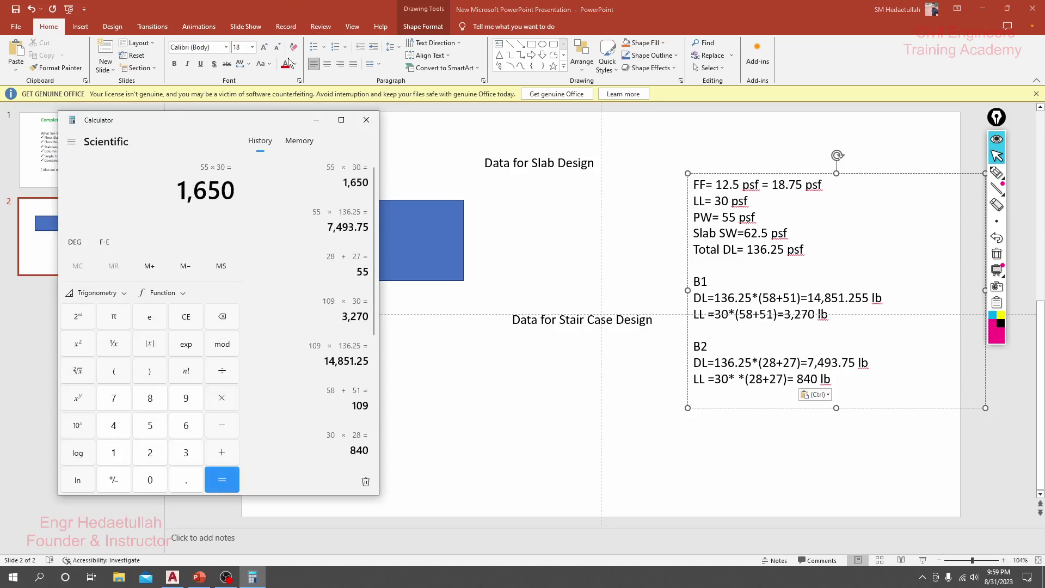
pyautogui.click(825, 387)
pyautogui.moveTo(821, 379); pyautogui.dragTo(798, 379)
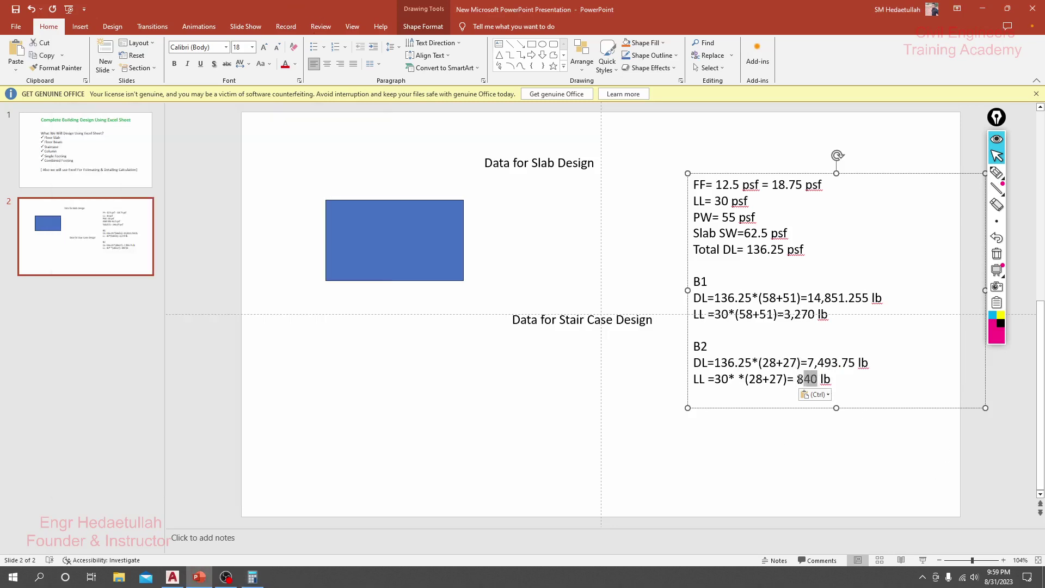
pyautogui.write('1650')
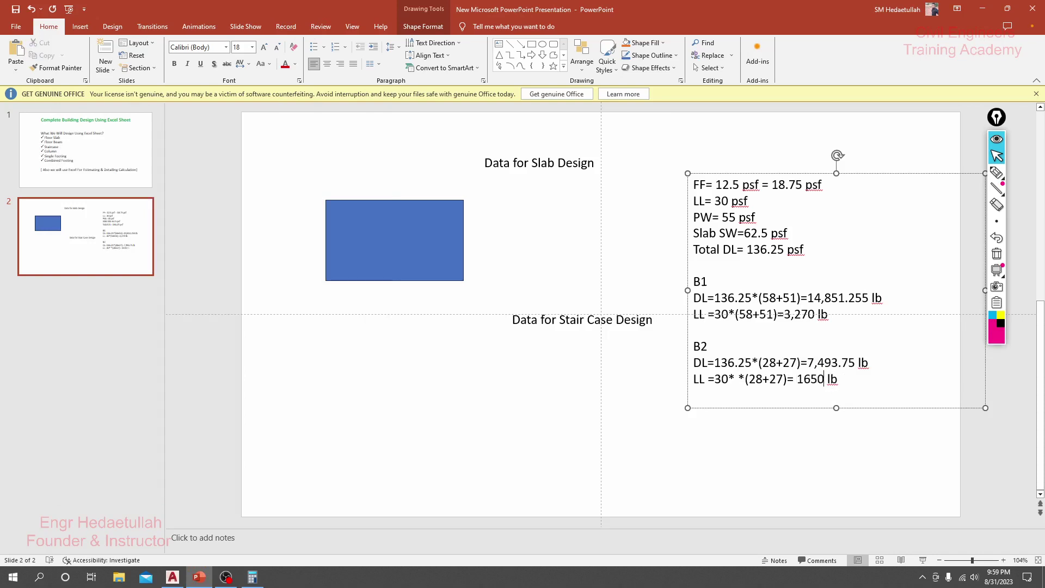
pyautogui.click(15, 9)
pyautogui.click(173, 577)
# - Add a 15'-8" linear dimension between the columns below the beam
pyautogui.click(9, 32)
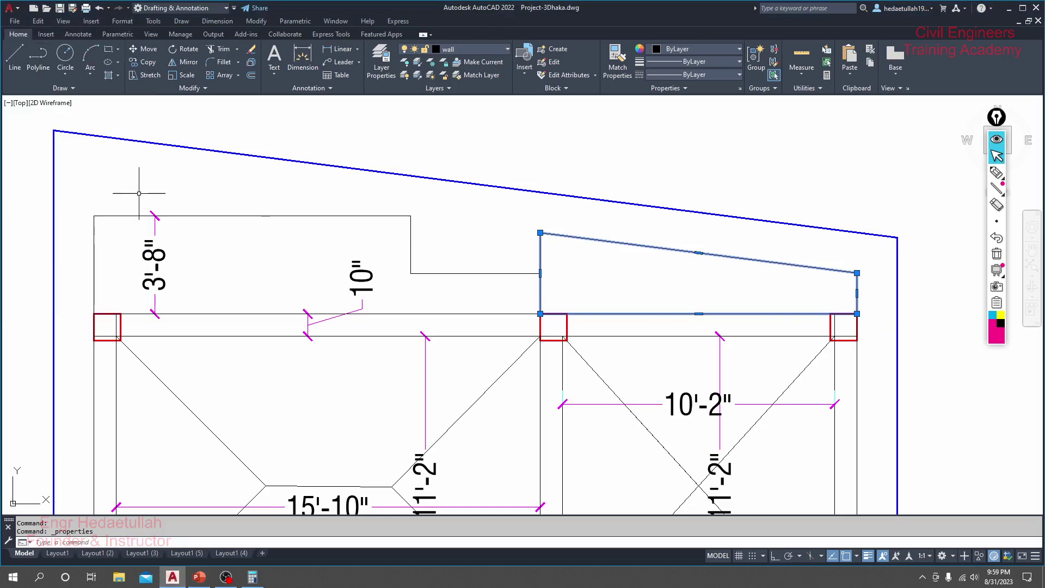
pyautogui.scroll(-2, 316, 381)
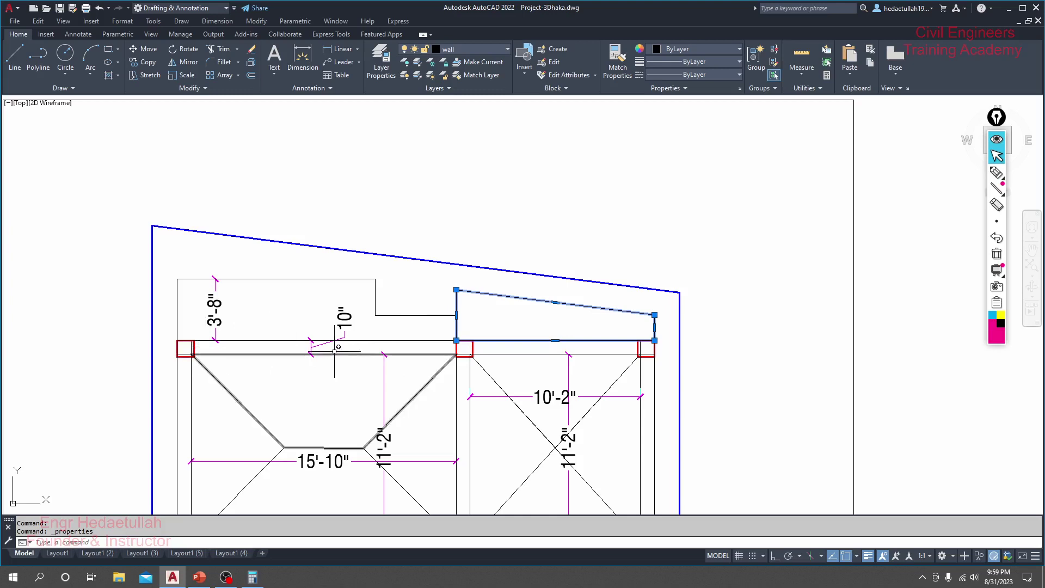
pyautogui.click(338, 49)
pyautogui.scroll(2, 220, 349)
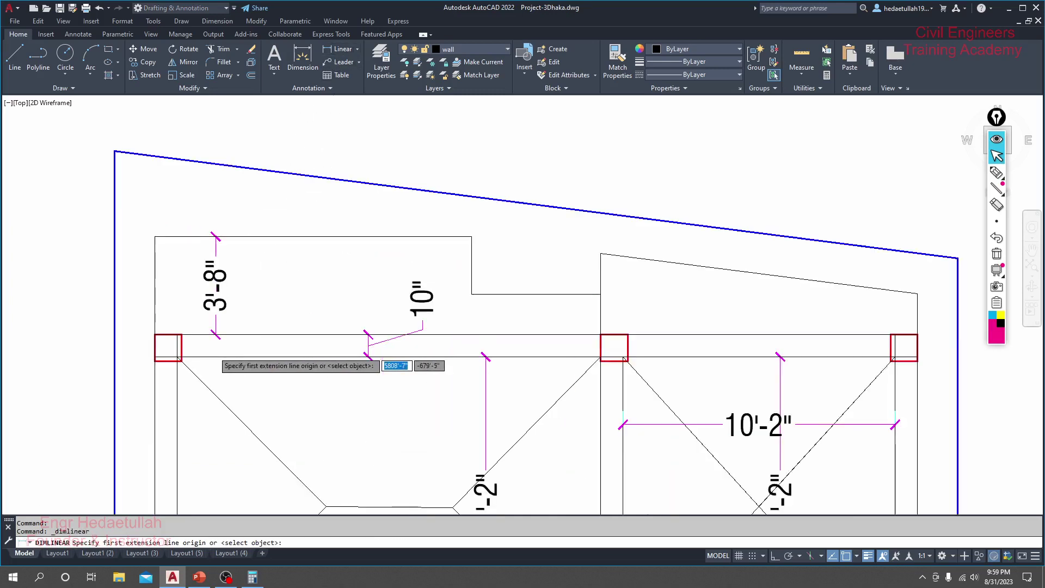
pyautogui.scroll(2, 204, 349)
pyautogui.click(162, 325)
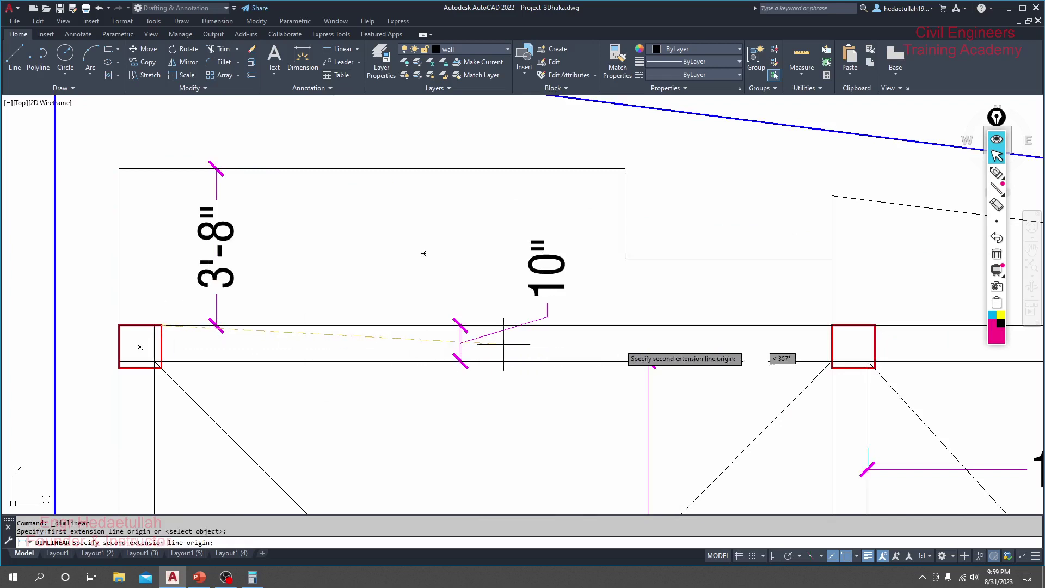
pyautogui.click(829, 324)
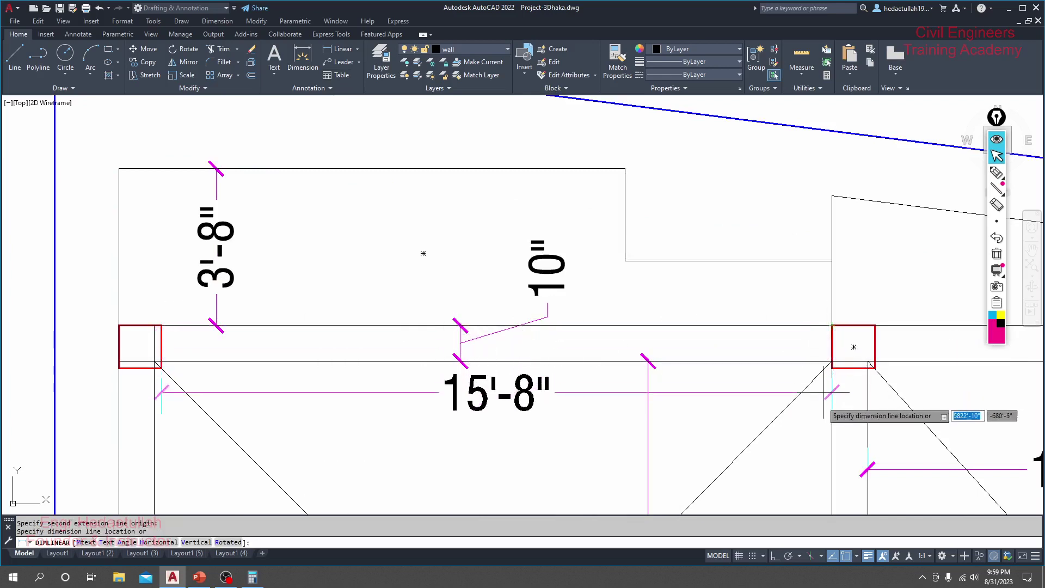
pyautogui.click(852, 410)
# - Add a 9'-10" linear dimension across the next bay above the columns
pyautogui.scroll(-2, 470, 268)
pyautogui.moveTo(566, 306); pyautogui.dragTo(191, 299)
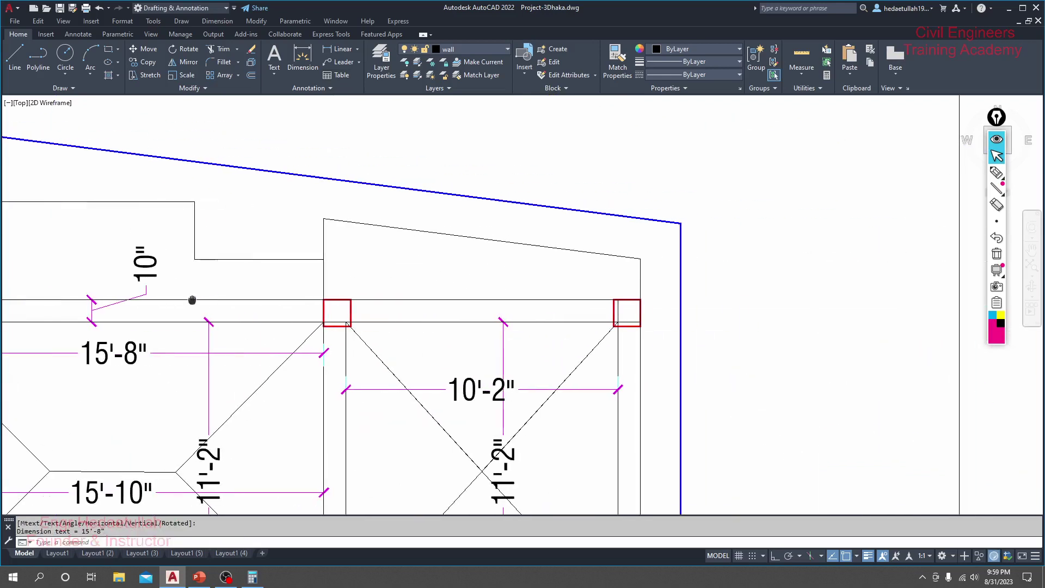
pyautogui.click(334, 55)
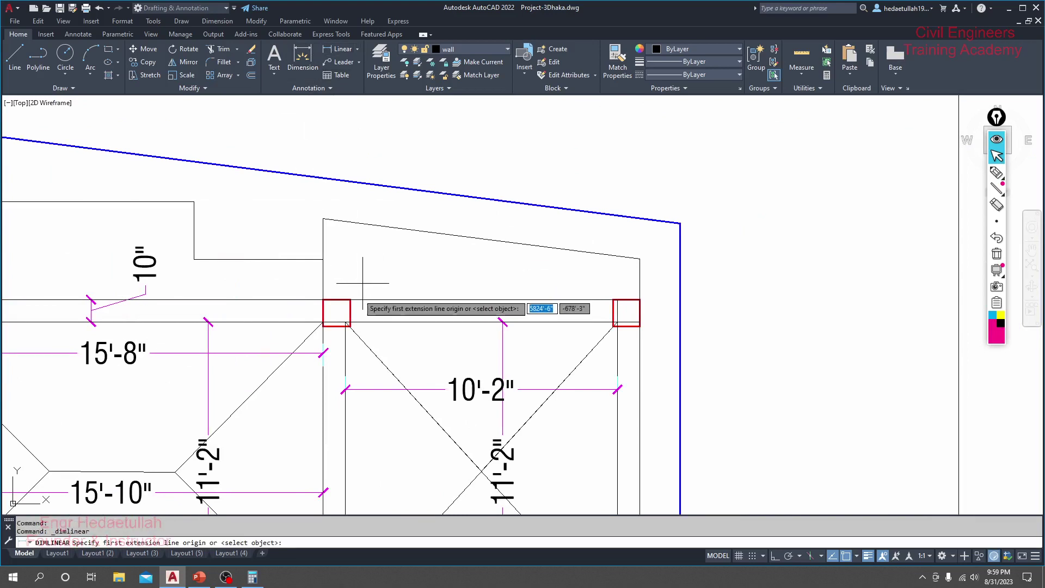
pyautogui.click(336, 313)
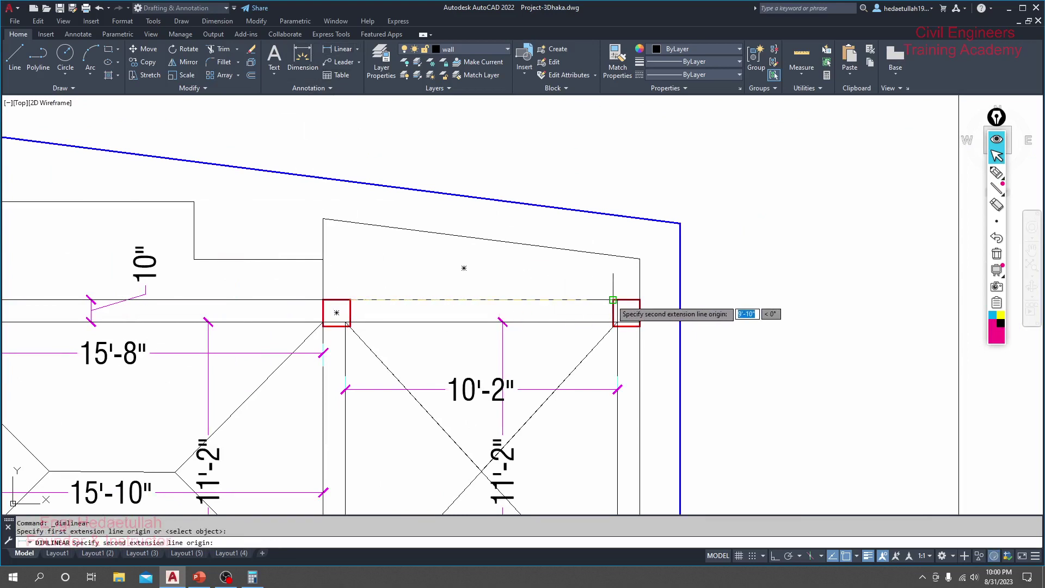
pyautogui.click(613, 300)
pyautogui.click(600, 280)
pyautogui.scroll(-2, 600, 280)
# - Zoom and pan around the plan to review the new bay dimensions
pyautogui.scroll(-3, 571, 279)
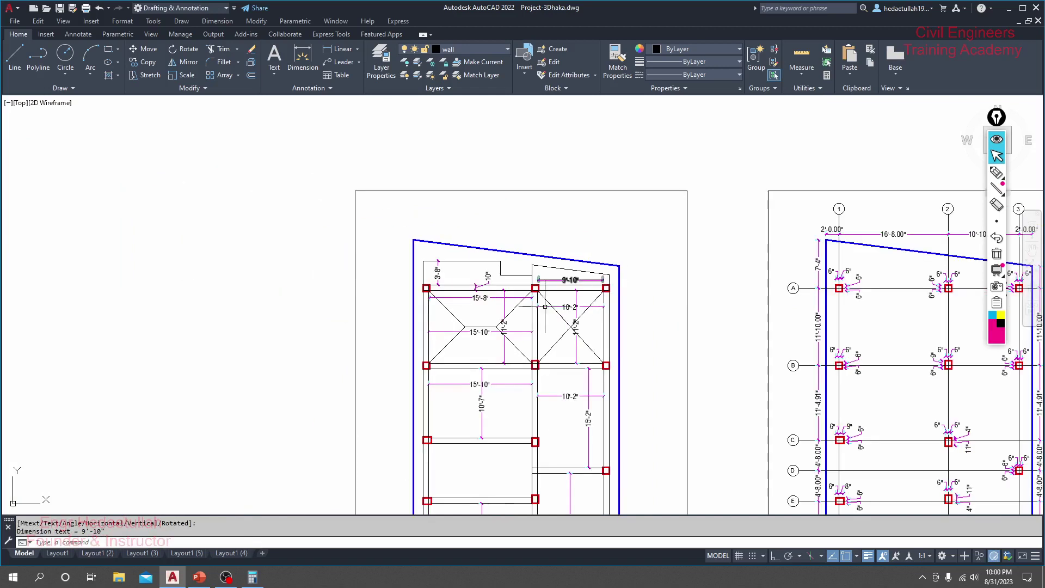
pyautogui.scroll(3, 504, 277)
pyautogui.scroll(4, 504, 277)
pyautogui.scroll(-2, 442, 221)
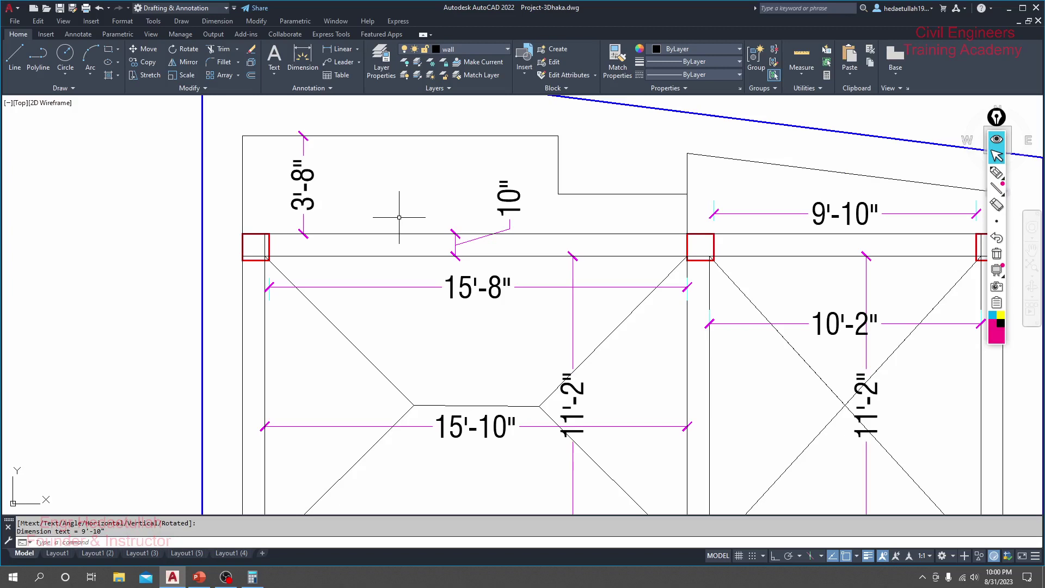
pyautogui.moveTo(467, 315); pyautogui.dragTo(461, 313)
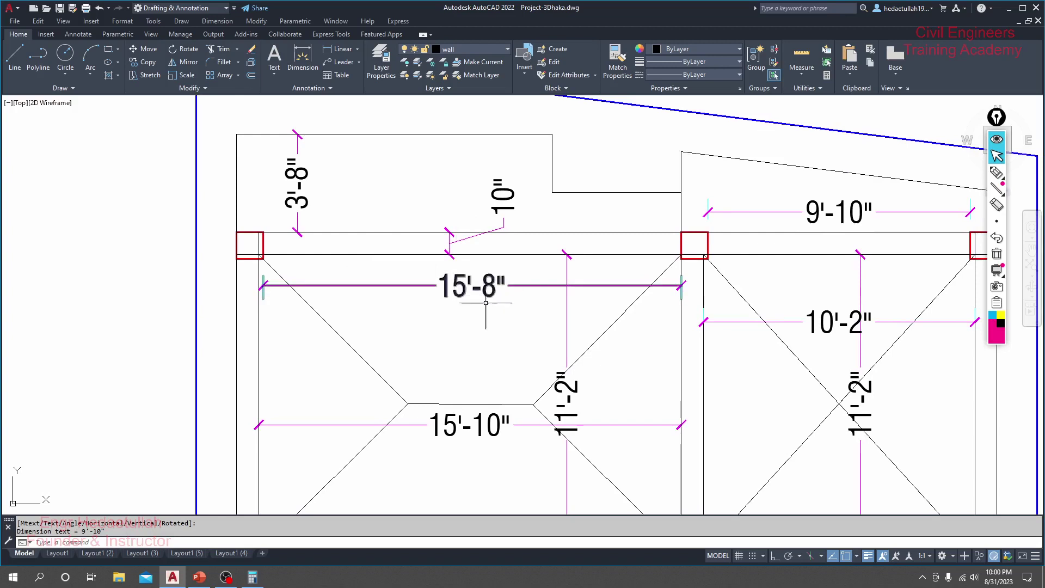
pyautogui.click(252, 577)
# - Compute 8 ÷ 12 = 0.6667 in Calculator and return to the PowerPoint slide
pyautogui.write('8')
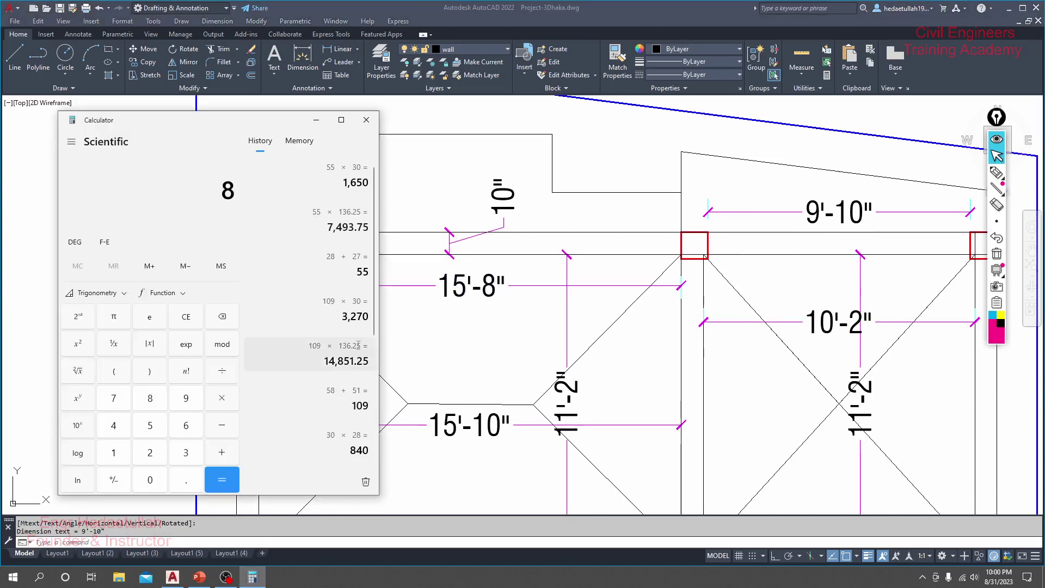
pyautogui.write('/12')
pyautogui.press('Return')
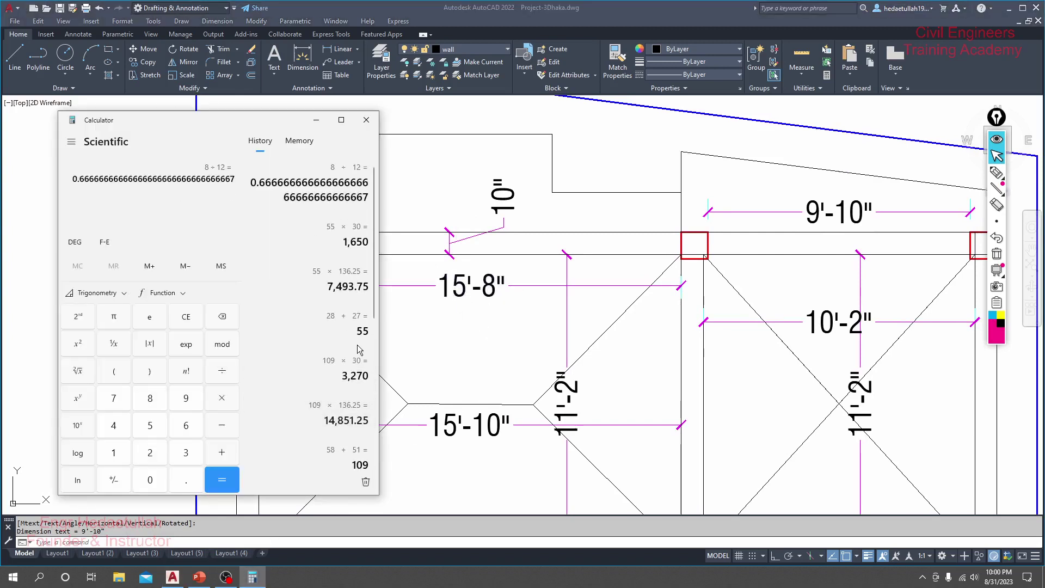
pyautogui.click(200, 576)
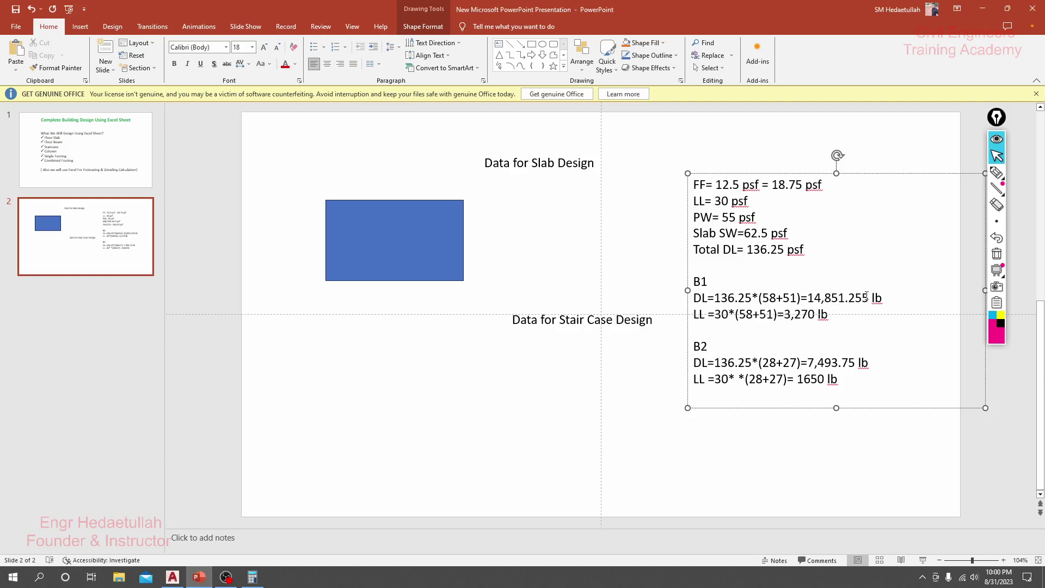
# - Replace ' lb' after 14,851.255 on the B1 dead-load line with /15.667=
pyautogui.moveTo(871, 297); pyautogui.dragTo(796, 298)
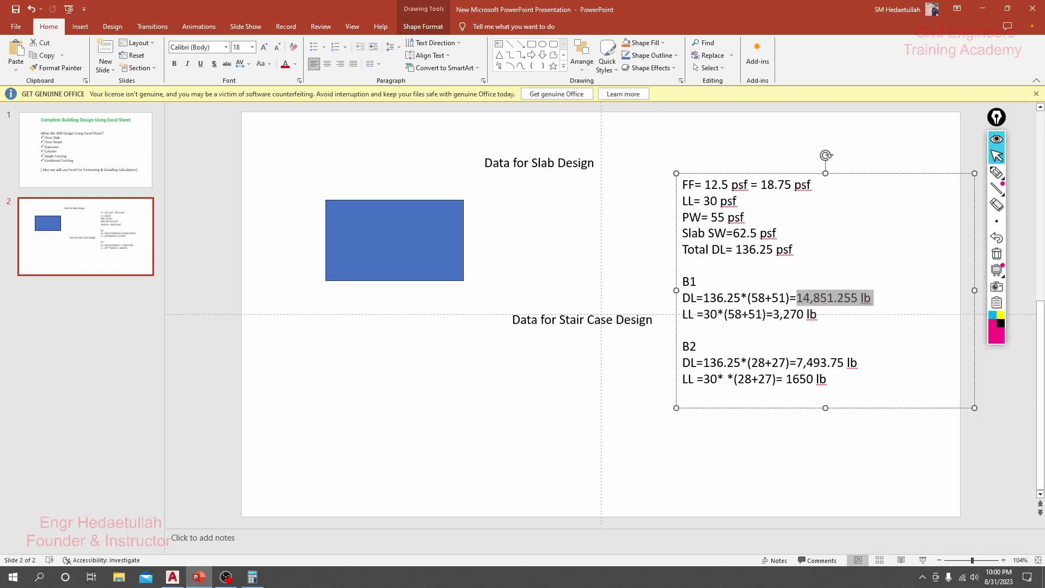
pyautogui.hotkey('ctrl', 'v')
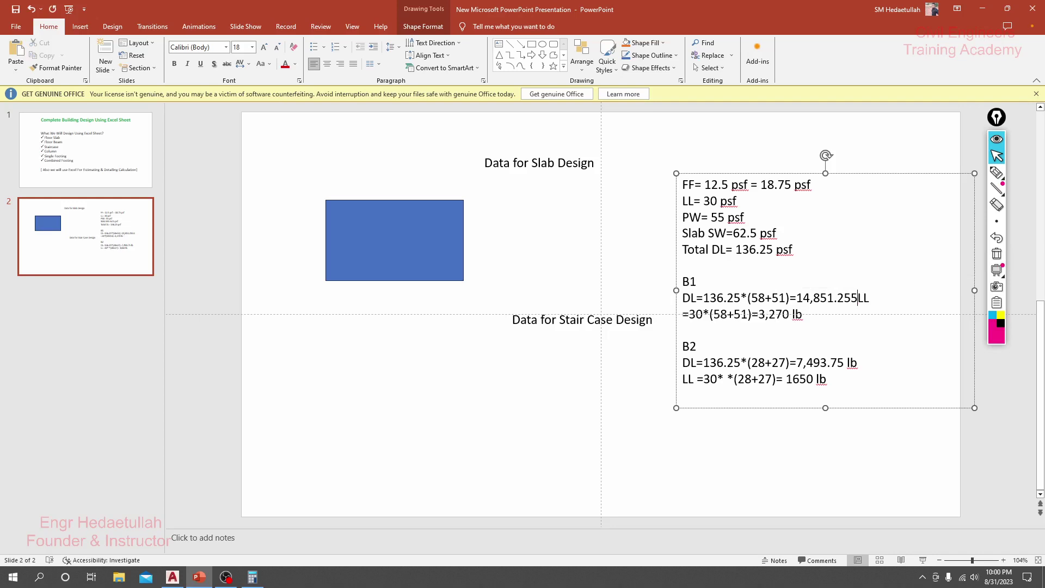
pyautogui.press('Return')
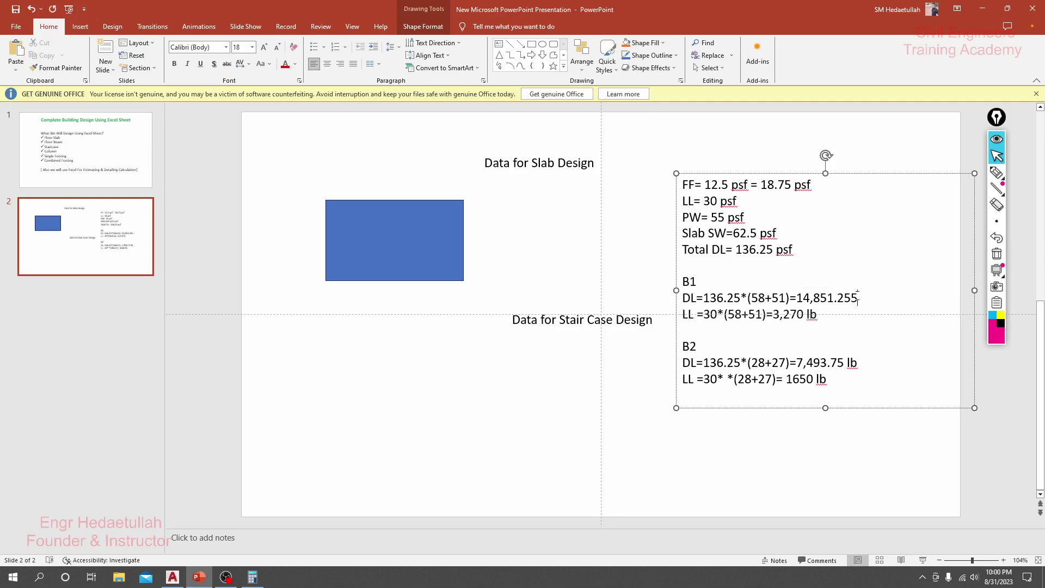
pyautogui.write('/15')
pyautogui.write('.667')
pyautogui.write('=')
# - Copy 15.667 and put /15.667 in place of lb at the end of the B1 live-load line
pyautogui.moveTo(864, 297); pyautogui.dragTo(901, 297)
pyautogui.hotkey('ctrl', 'c')
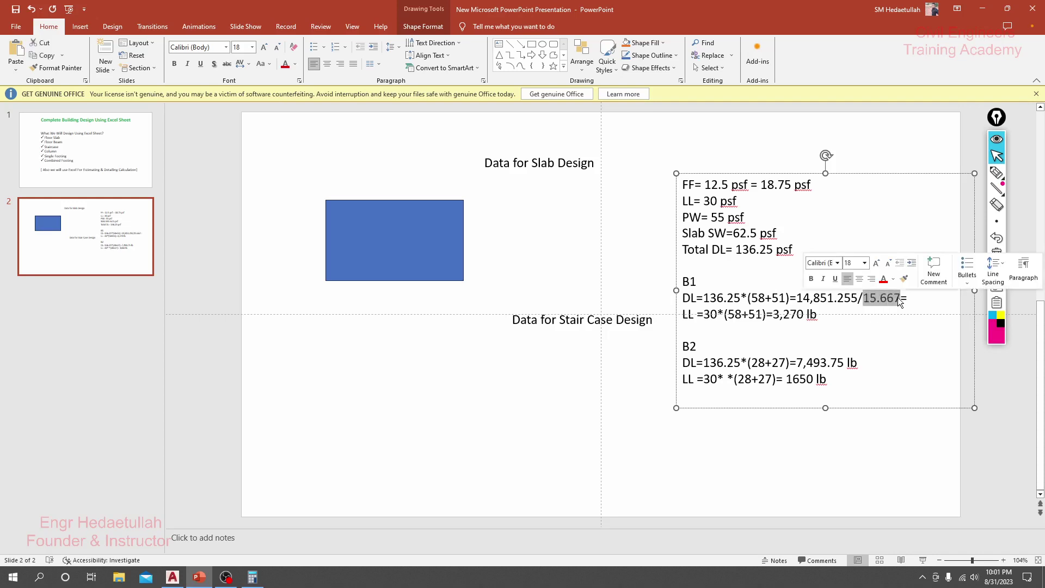
pyautogui.click(831, 315)
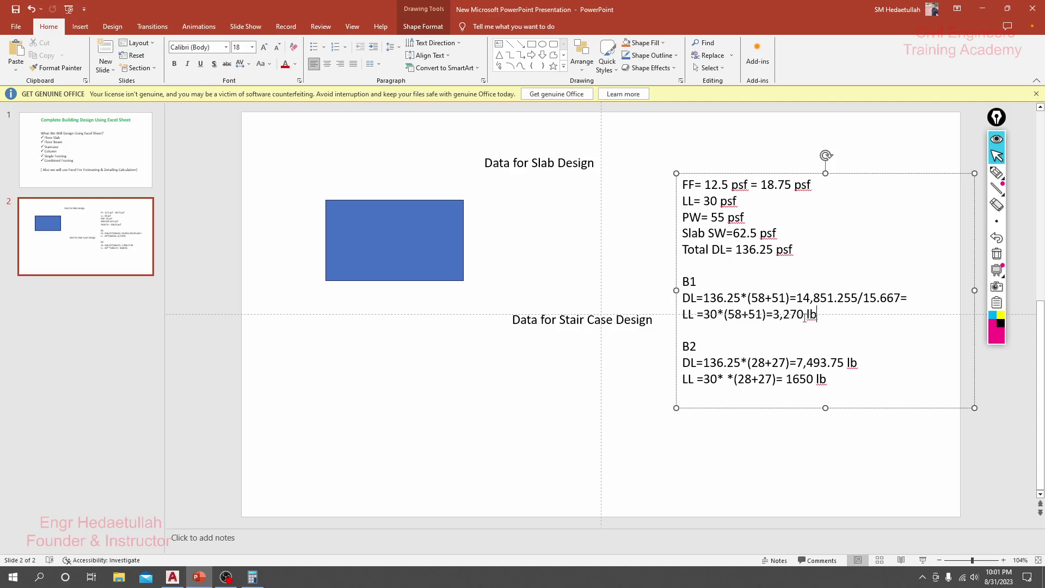
pyautogui.doubleClick(811, 314)
pyautogui.hotkey('ctrl', 'v')
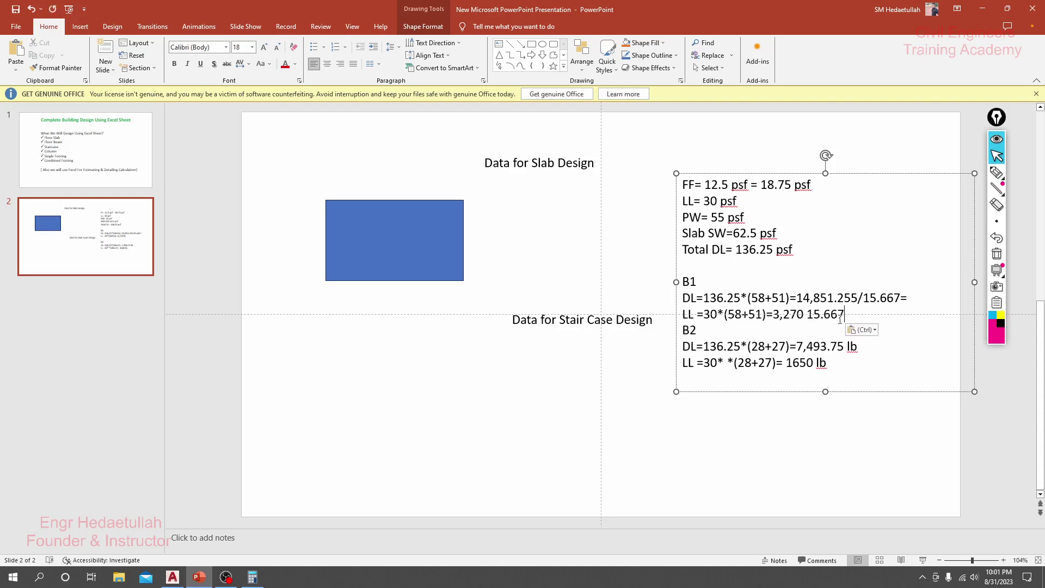
pyautogui.click(808, 314)
pyautogui.write('/')
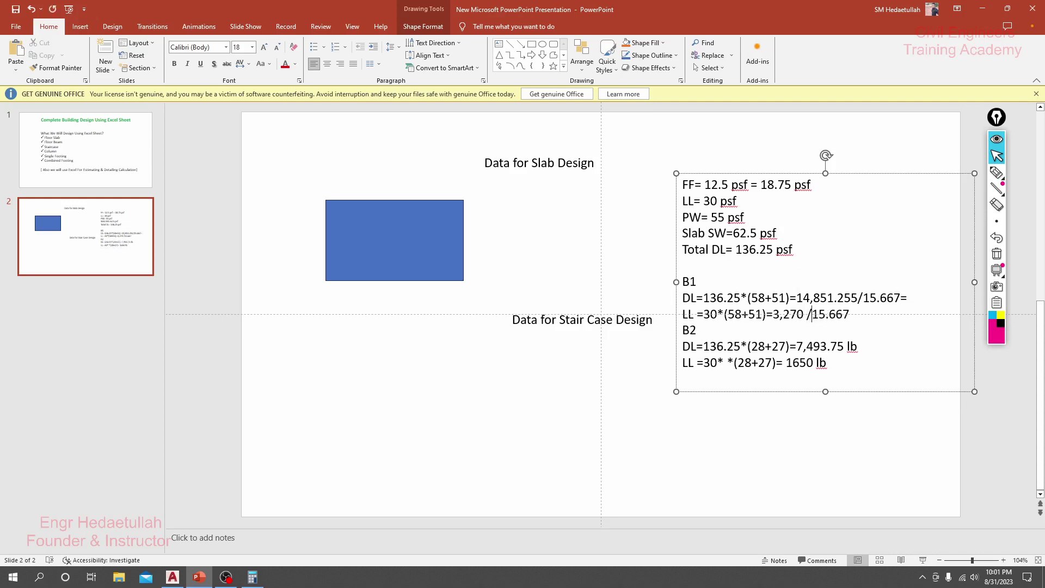
pyautogui.click(854, 315)
# - Close the live-load line with '=', then recall 109 × 136.25 from Calculator history and copy 14,851.25
pyautogui.write('=')
pyautogui.click(225, 577)
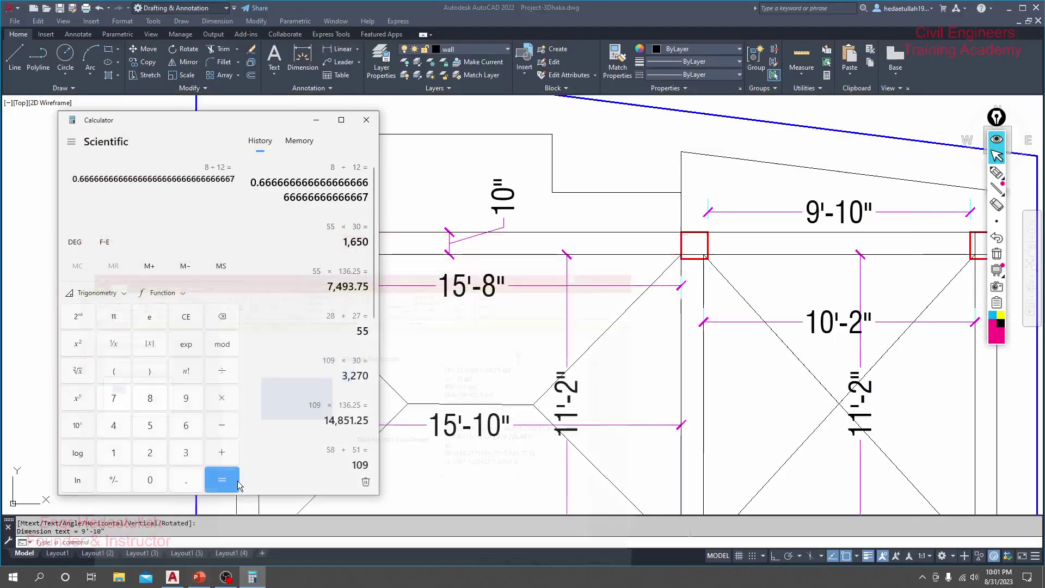
pyautogui.click(201, 576)
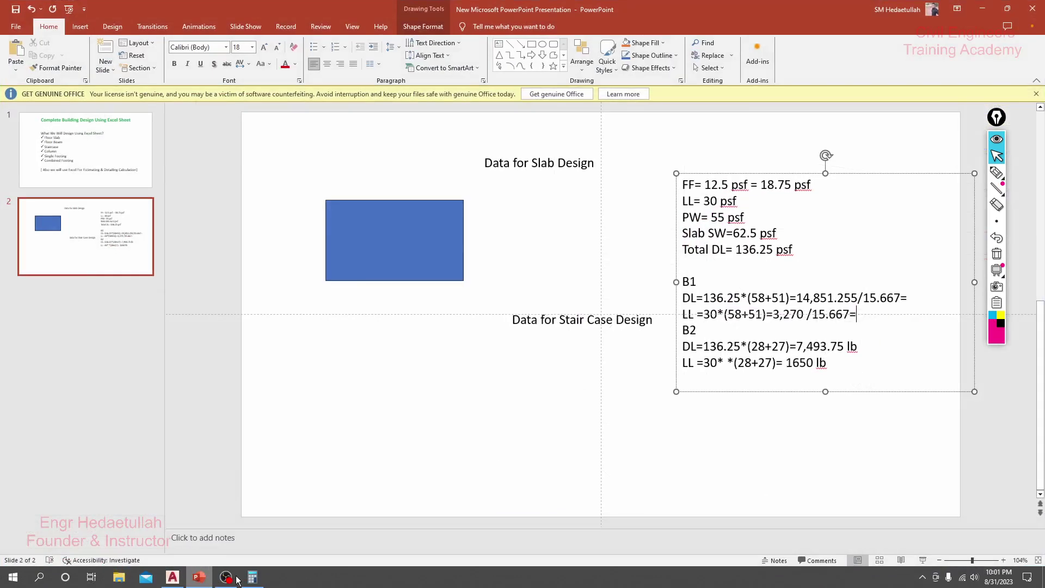
pyautogui.click(245, 578)
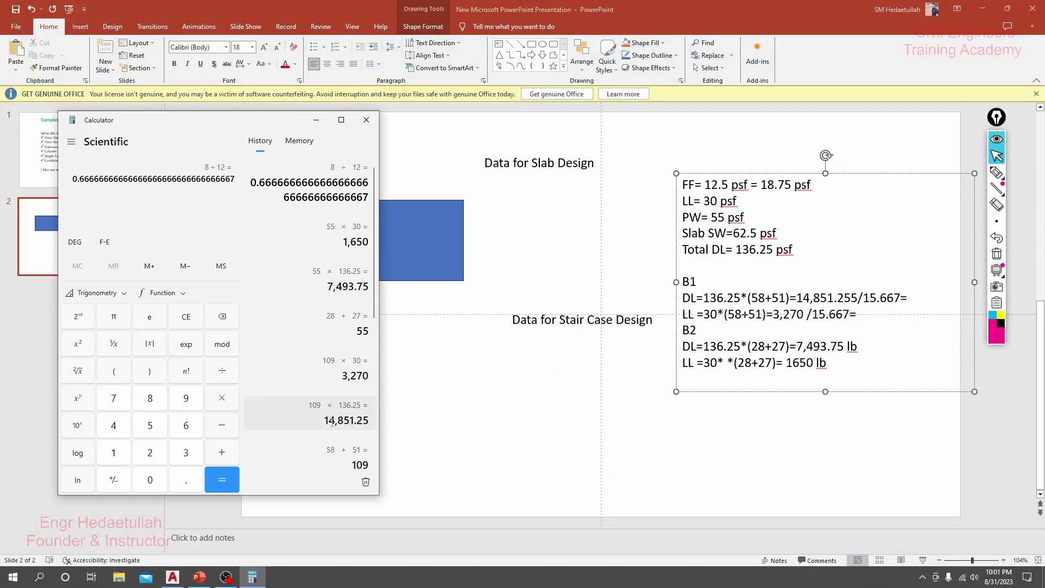
pyautogui.doubleClick(317, 405)
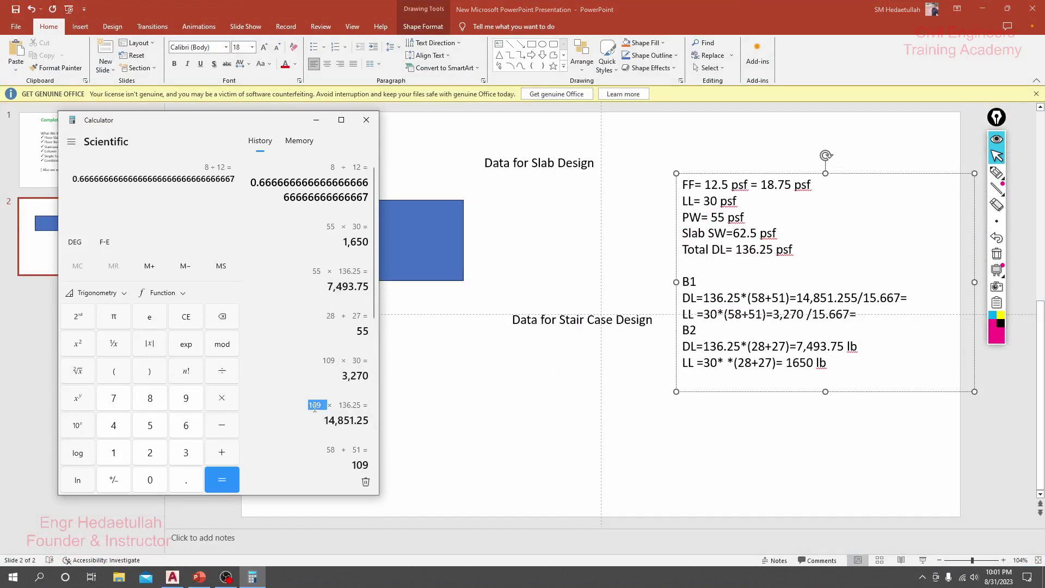
pyautogui.click(300, 412)
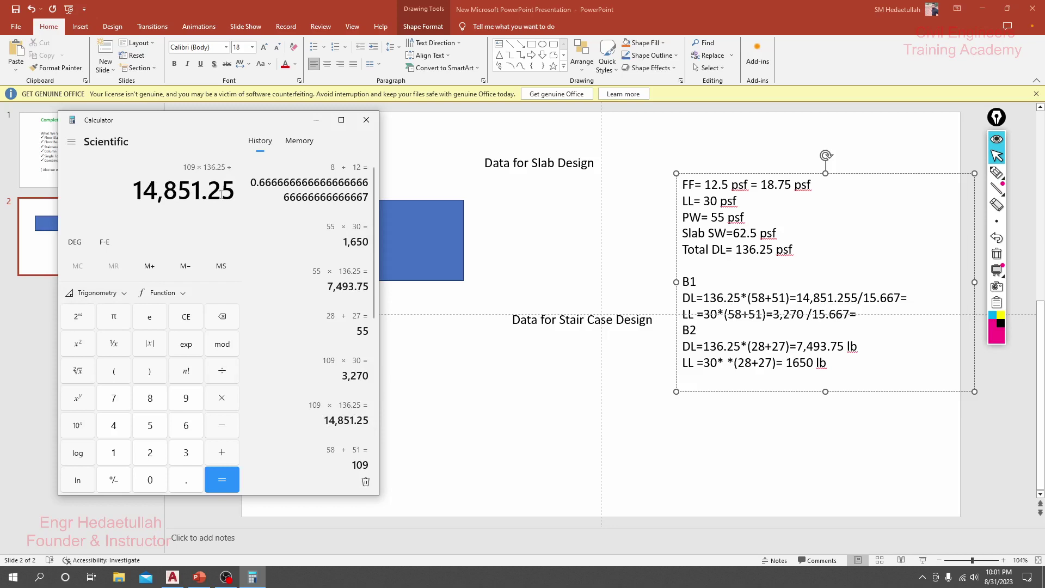
pyautogui.moveTo(235, 190); pyautogui.dragTo(132, 195)
pyautogui.rightClick(150, 194)
pyautogui.click(167, 206)
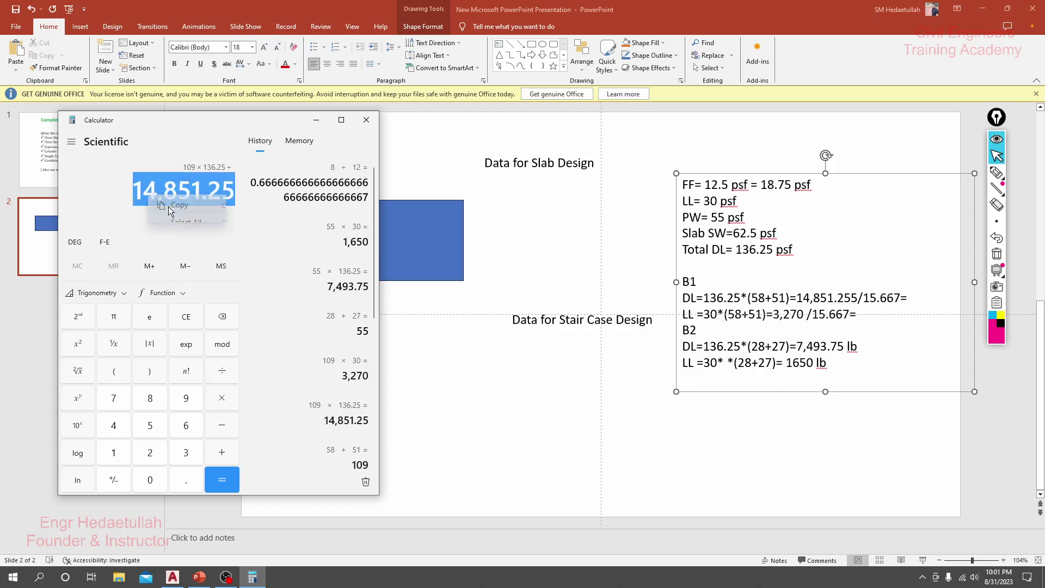
# - Compute 14,851.25 ÷ 15.667 = 947.93 in Calculator and copy the result
pyautogui.click(220, 478)
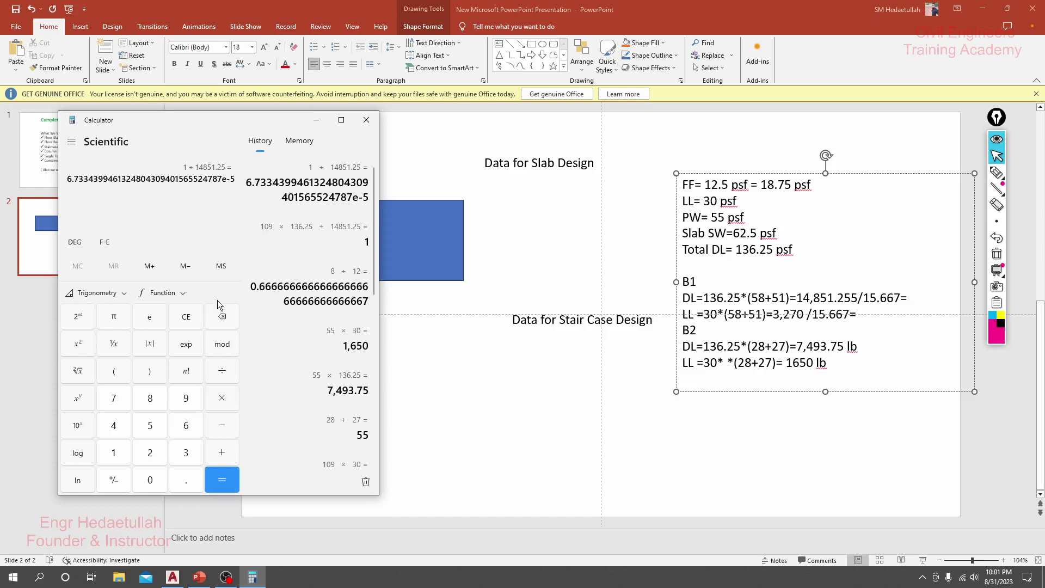
pyautogui.click(190, 324)
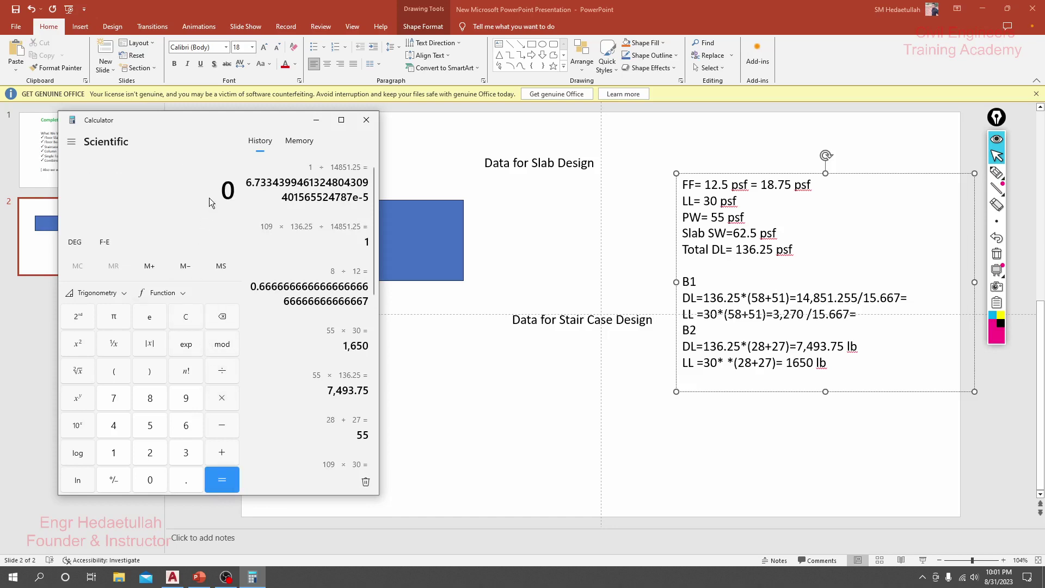
pyautogui.hotkey('ctrl', 'v')
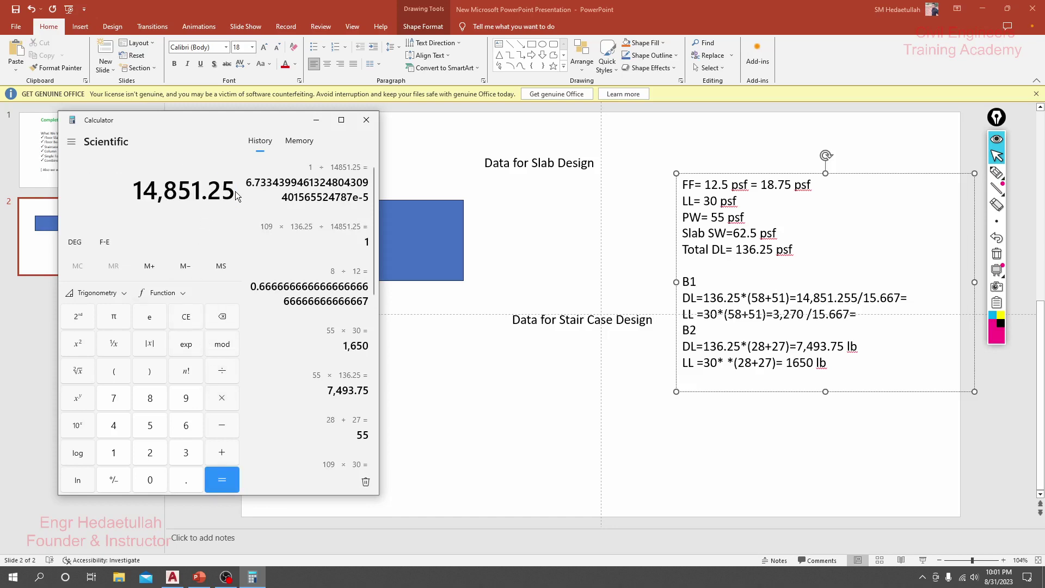
pyautogui.press('/')
pyautogui.write('15')
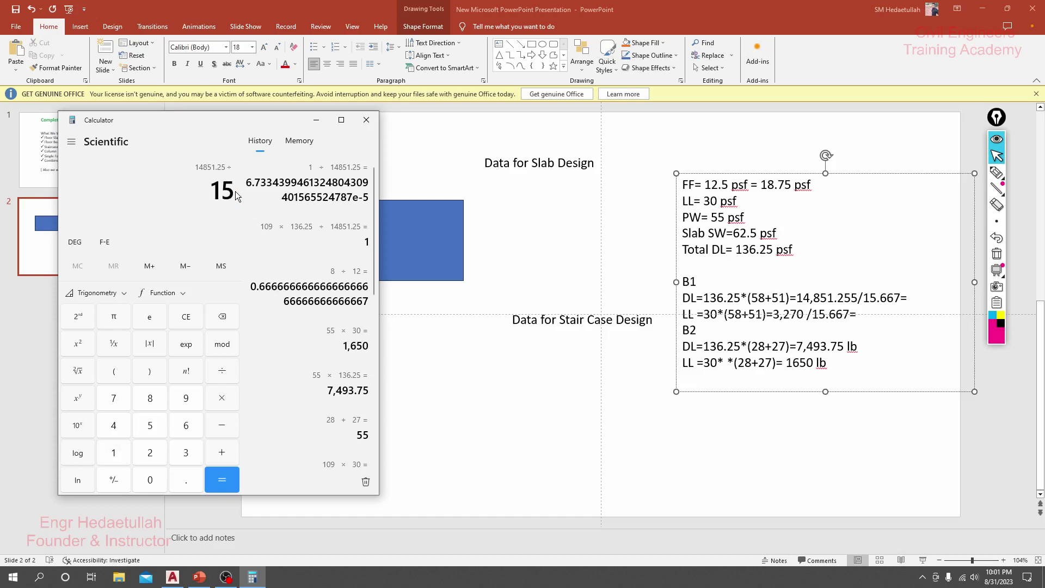
pyautogui.write('.67')
pyautogui.press('BackSpace')
pyautogui.write('67')
pyautogui.press('Return')
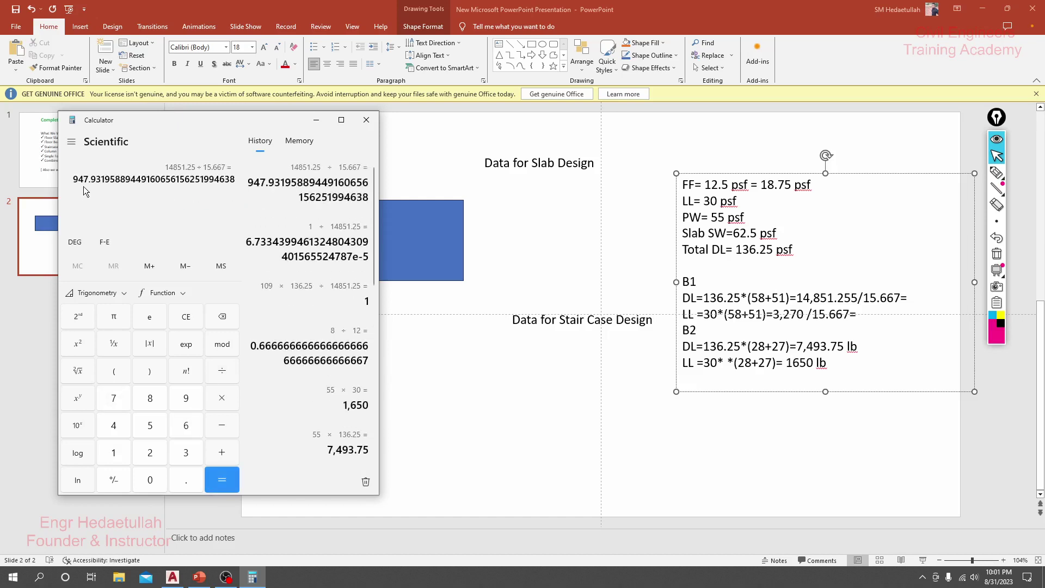
pyautogui.moveTo(75, 180); pyautogui.dragTo(102, 180)
pyautogui.rightClick(98, 179)
pyautogui.click(112, 185)
# - Complete the B1 dead-load line as =947.93lb/ft
pyautogui.click(856, 316)
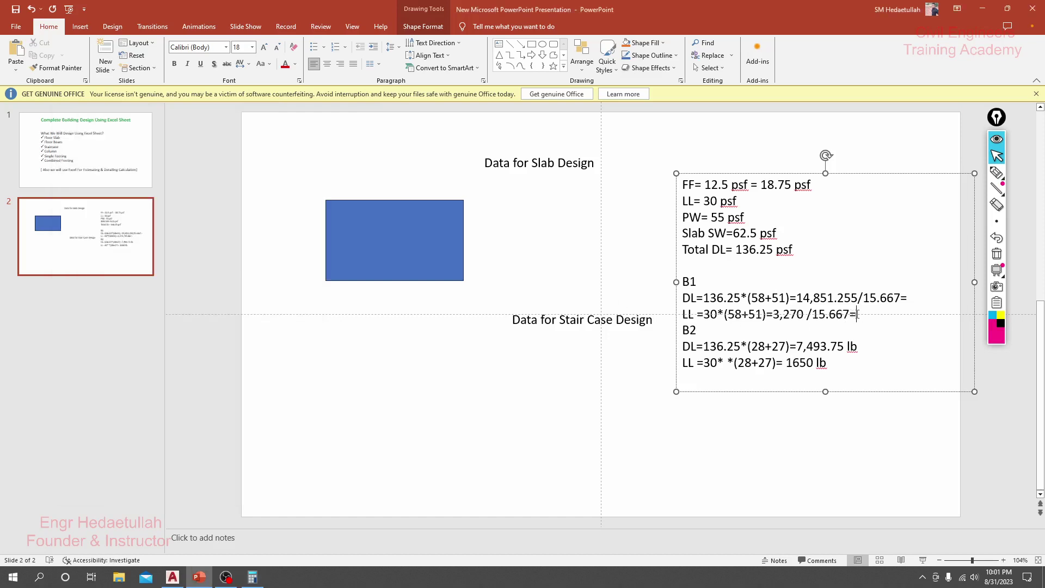
pyautogui.click(908, 297)
pyautogui.hotkey('ctrl', 'v')
pyautogui.write('lb')
pyautogui.write('/ft')
# - Reposition the load data text box further left on the slide
pyautogui.moveTo(996, 188)
pyautogui.moveTo(887, 173); pyautogui.dragTo(839, 159)
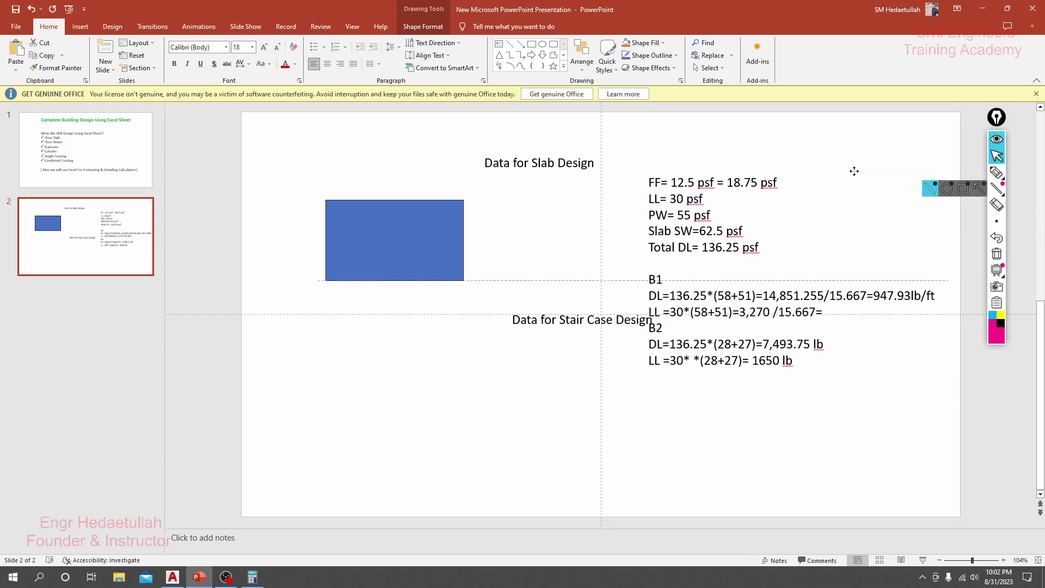
pyautogui.moveTo(838, 159); pyautogui.dragTo(854, 186)
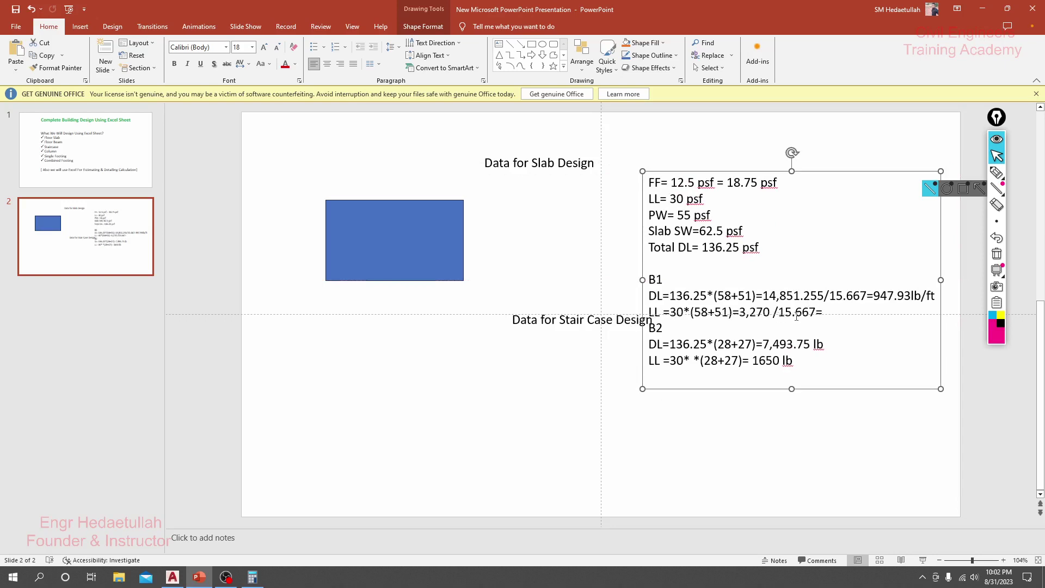
pyautogui.click(826, 314)
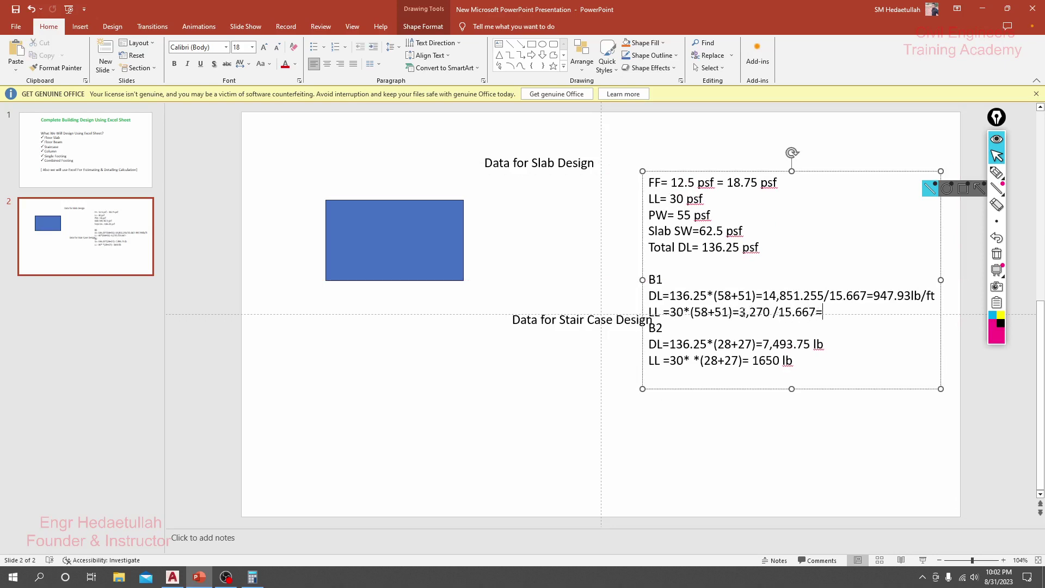
# - Calculate 3,270 ÷ 15.667 = 208.71896 in Calculator, correcting a mistyped divisor, and copy the result
pyautogui.click(252, 577)
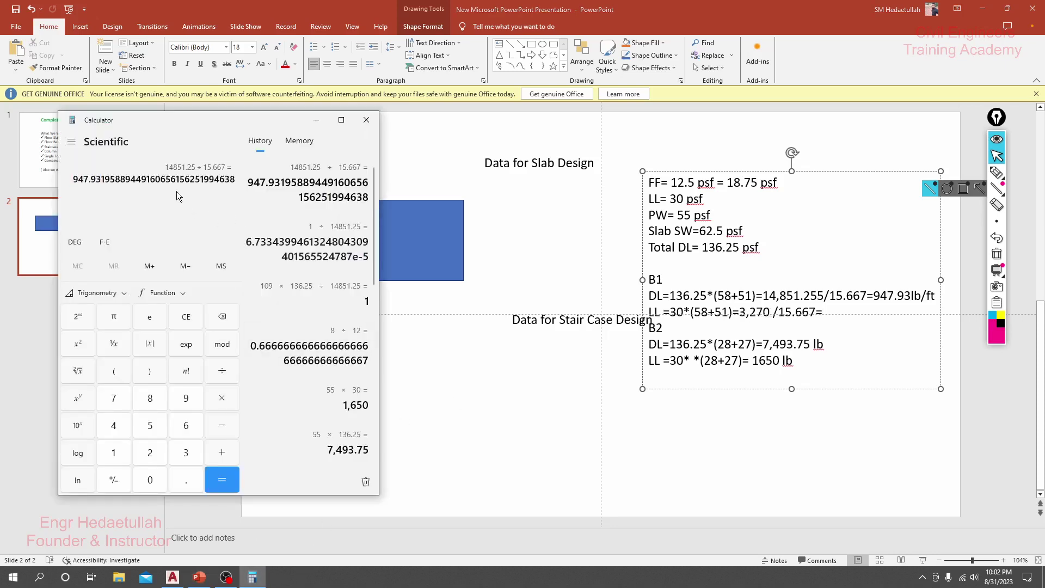
pyautogui.write('23')
pyautogui.press('Escape')
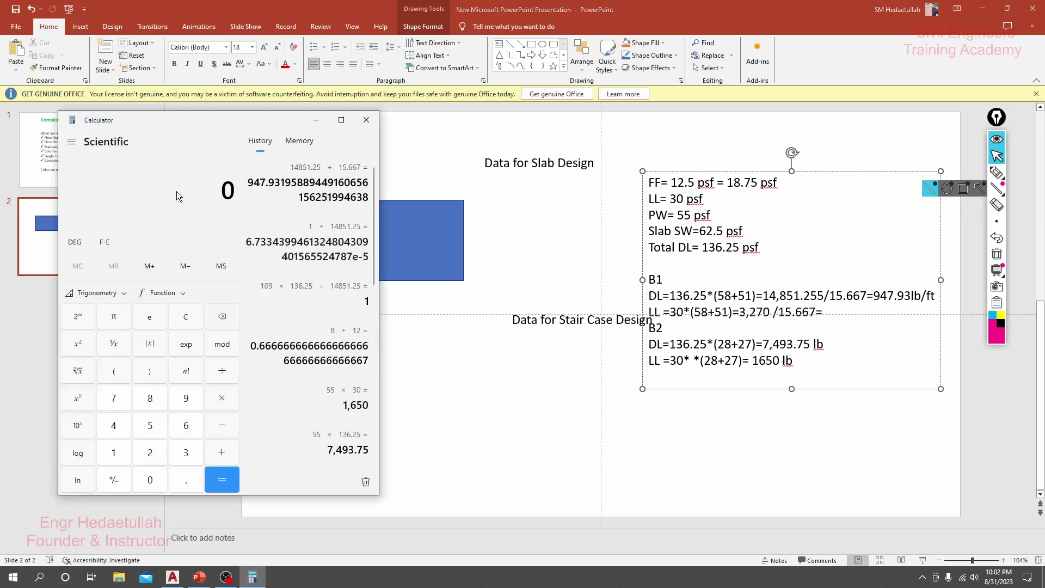
pyautogui.write('3,270 ')
pyautogui.write('/')
pyautogui.write('15.')
pyautogui.write('6')
pyautogui.press('BackSpace')
pyautogui.write('5')
pyautogui.write('667')
pyautogui.press('Return')
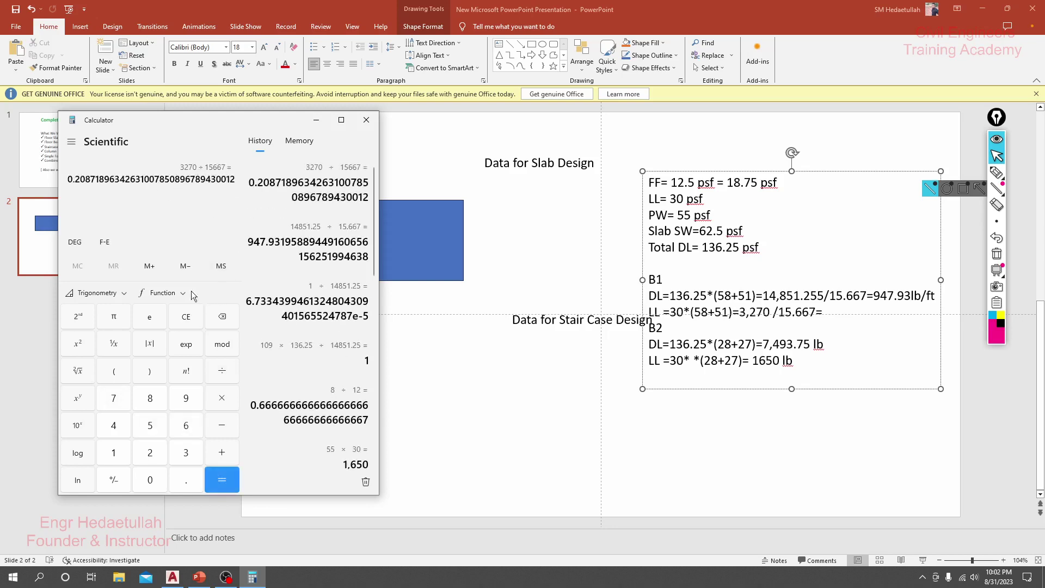
pyautogui.click(187, 318)
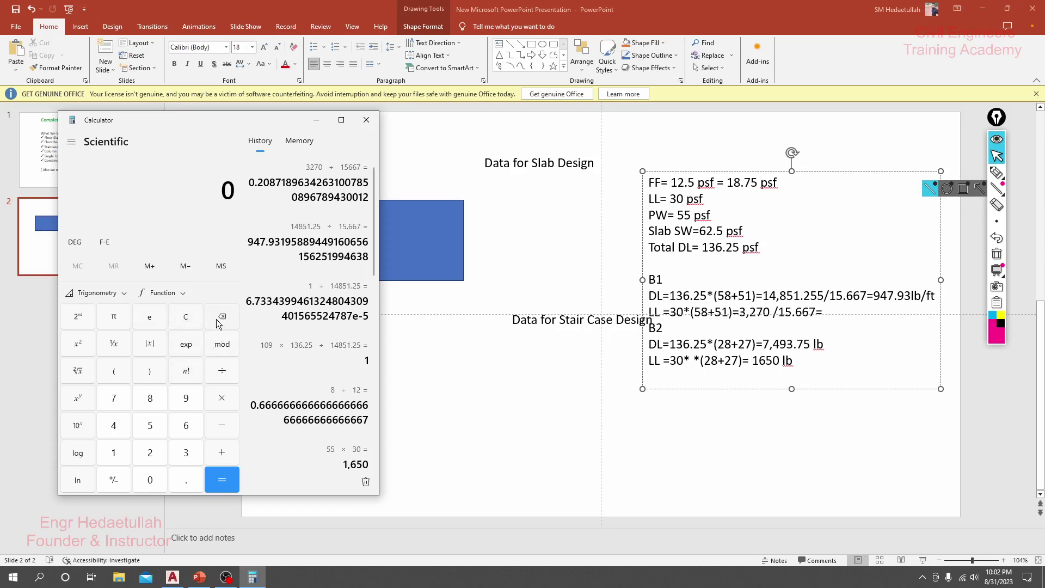
pyautogui.write('3,')
pyautogui.write('270 /1')
pyautogui.write('5.667')
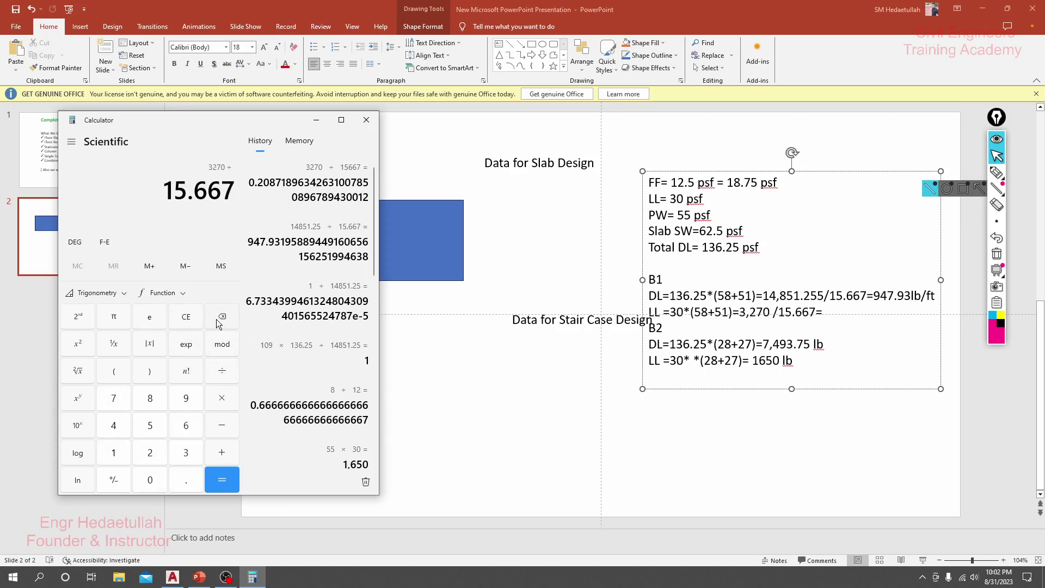
pyautogui.press('Return')
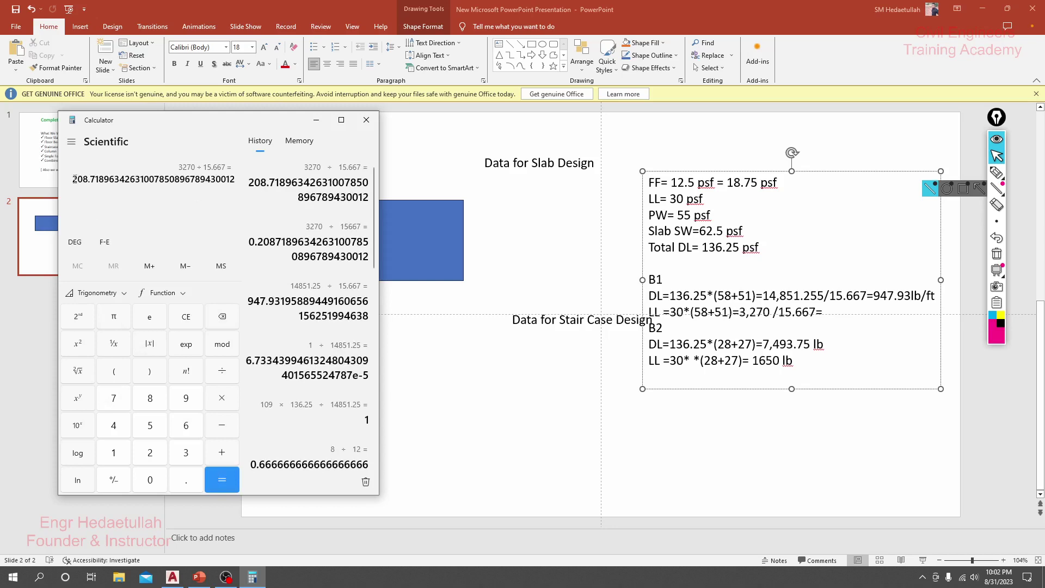
pyautogui.moveTo(73, 179); pyautogui.dragTo(115, 181)
pyautogui.hotkey('ctrl', 'c')
pyautogui.click(770, 317)
# - Paste 208.71896 after 15.667= on the B1 live-load line and add lb/ft copied from the dead-load line
pyautogui.click(830, 312)
pyautogui.hotkey('ctrl', 'v')
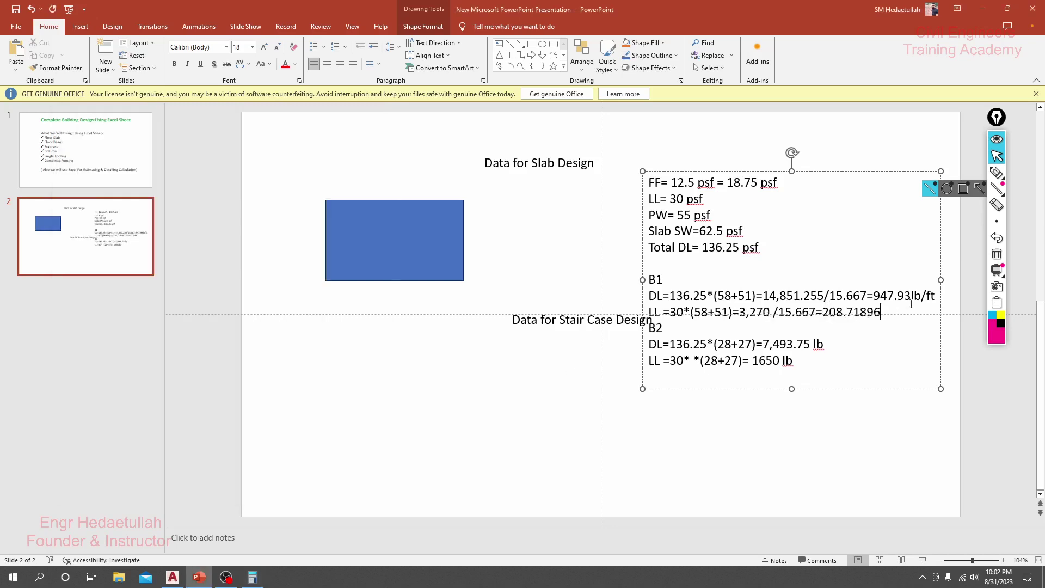
pyautogui.moveTo(762, 295); pyautogui.dragTo(936, 295)
pyautogui.click(936, 295)
pyautogui.moveTo(762, 295); pyautogui.dragTo(936, 298)
pyautogui.hotkey('ctrl', 'c')
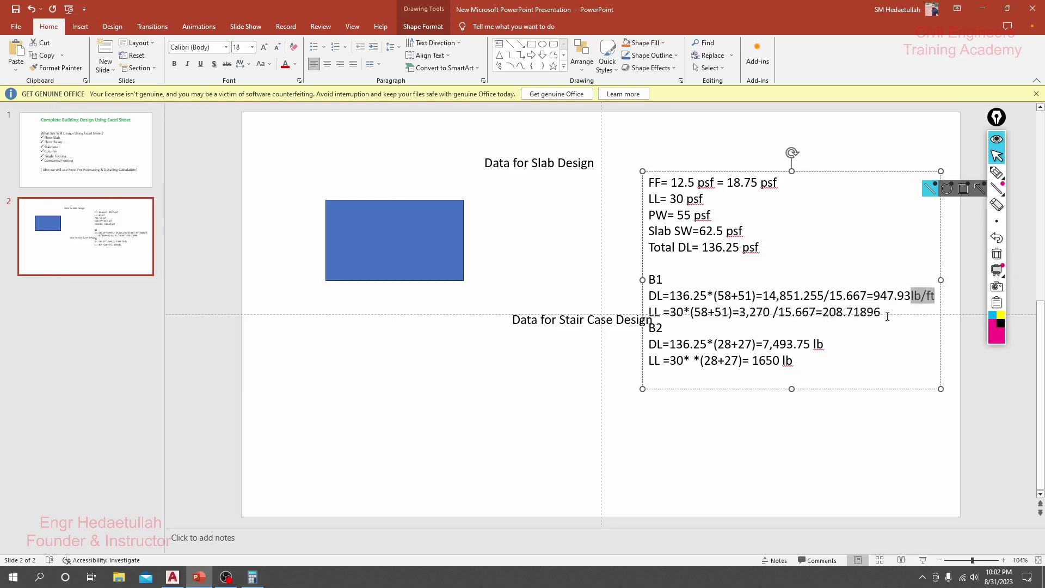
pyautogui.click(881, 312)
pyautogui.hotkey('ctrl', 'v')
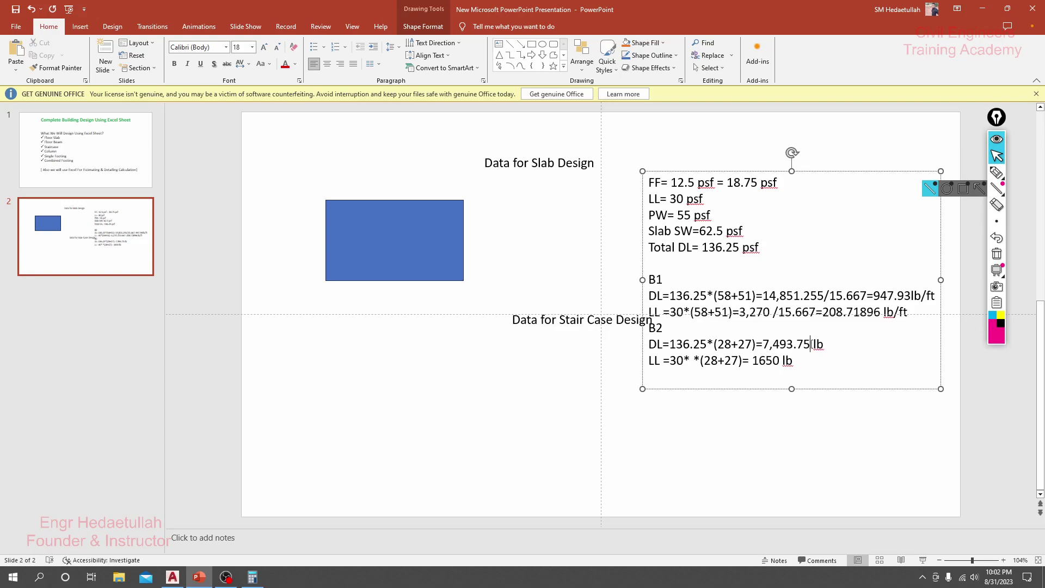
pyautogui.click(230, 579)
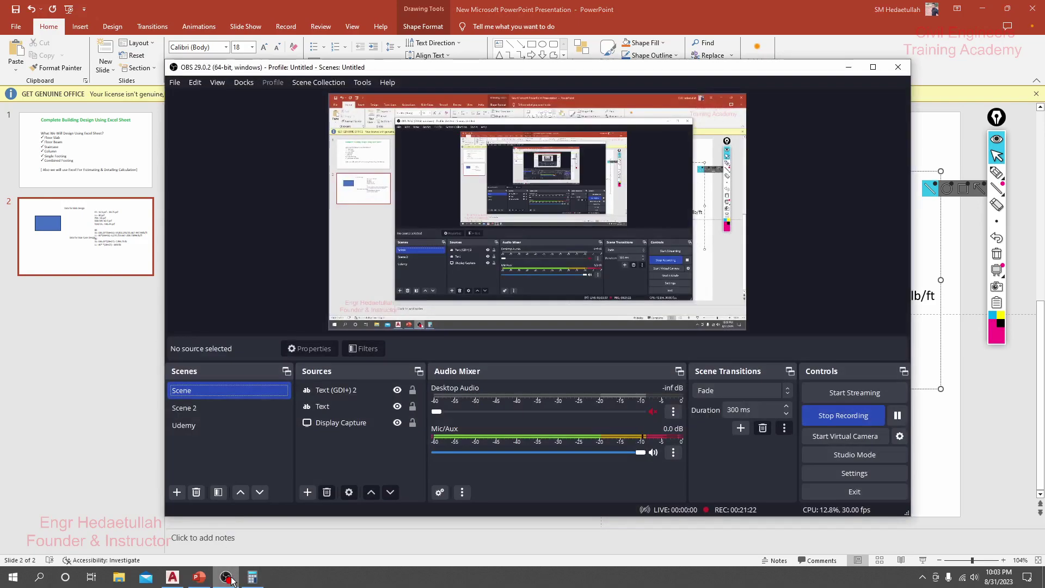
pyautogui.click(229, 579)
pyautogui.click(200, 578)
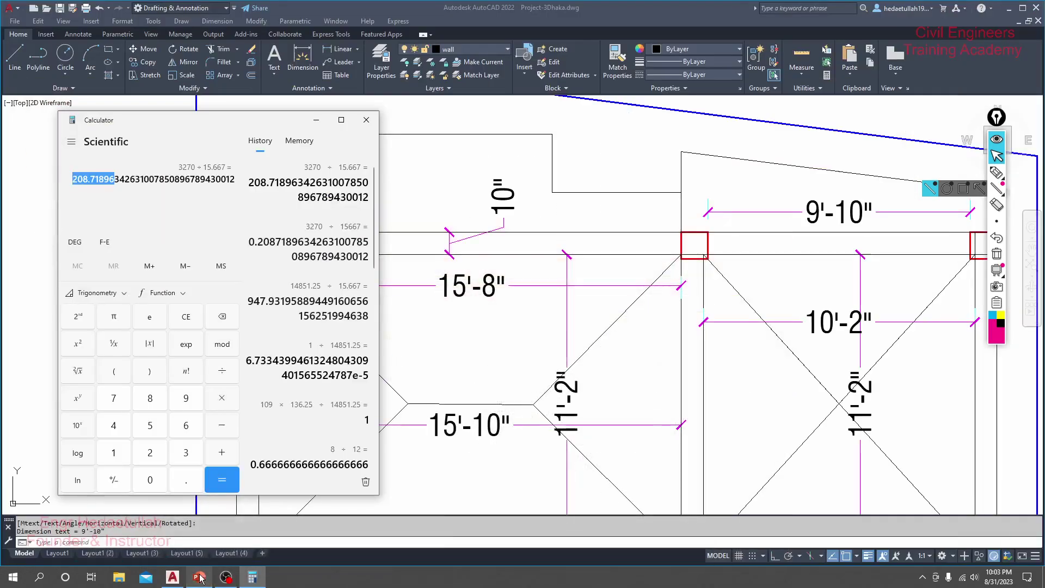
pyautogui.click(200, 578)
pyautogui.click(172, 578)
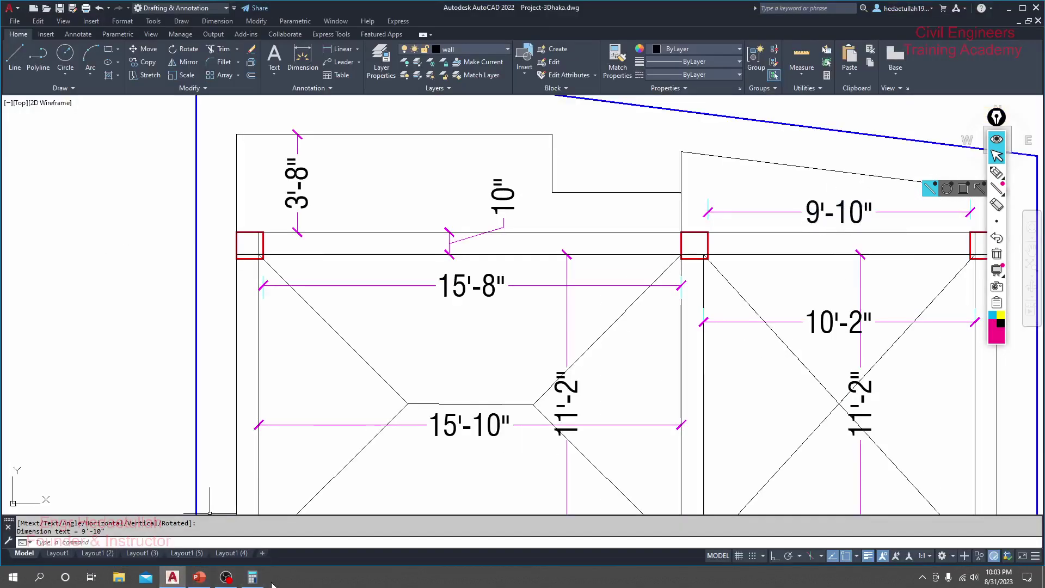
pyautogui.click(252, 578)
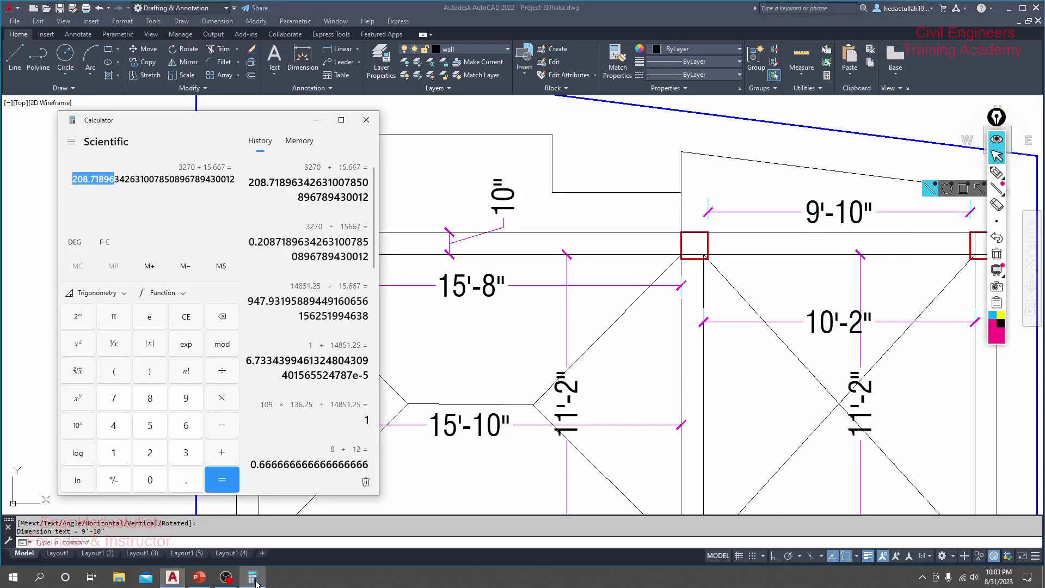
pyautogui.click(200, 579)
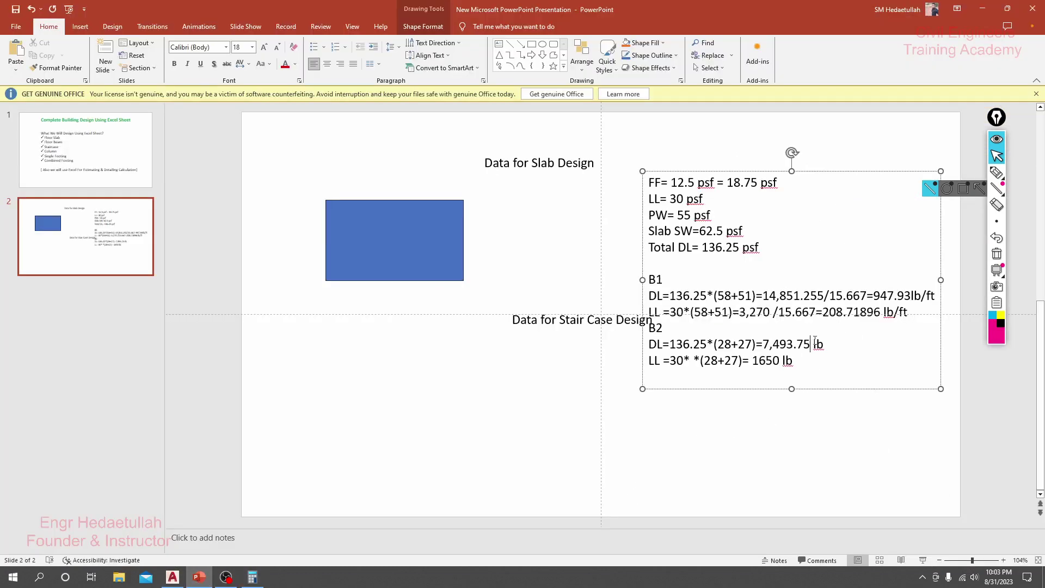
# - Add /9.883= after 7,493.75 and 1650 on the B2 load lines, then copy 7,493.75
pyautogui.write('/9.883')
pyautogui.write('/9.88')
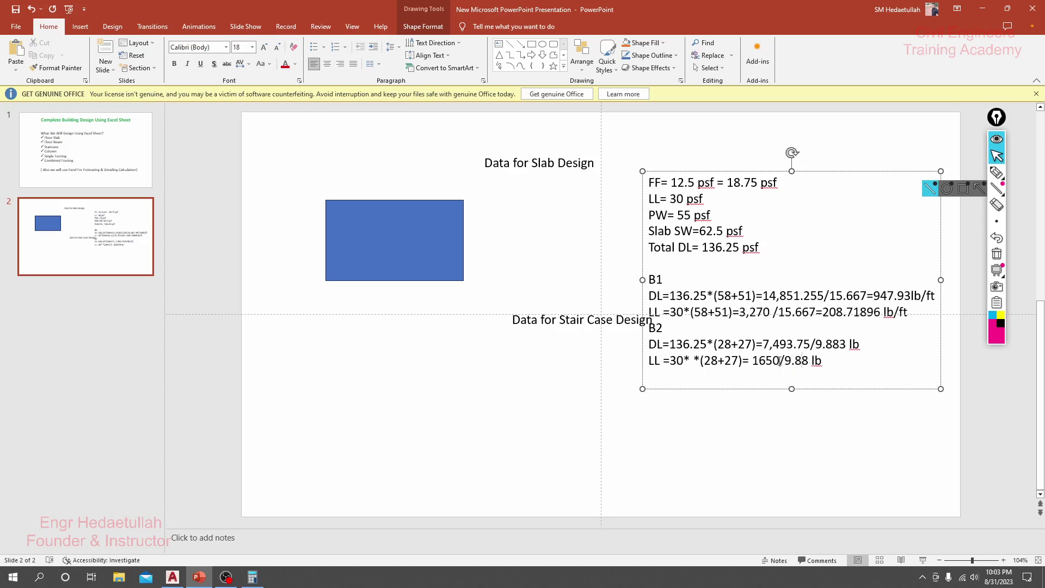
pyautogui.write('3=')
pyautogui.click(846, 344)
pyautogui.write('=')
pyautogui.moveTo(763, 343); pyautogui.dragTo(811, 344)
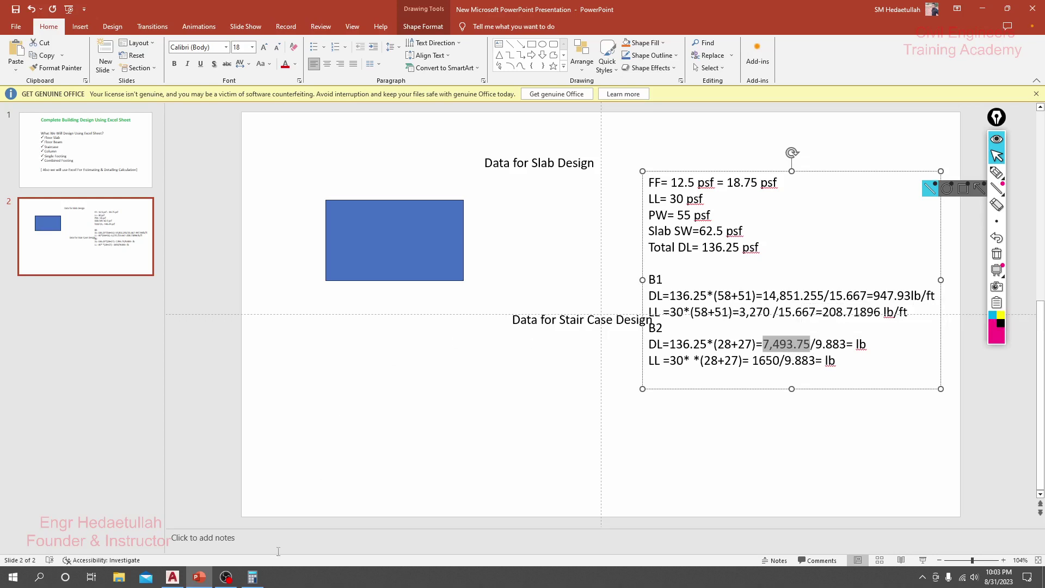
# - Compute 7,493.75 ÷ 9.883 = 758.2464 in Calculator and copy the result
pyautogui.click(252, 577)
pyautogui.click(210, 194)
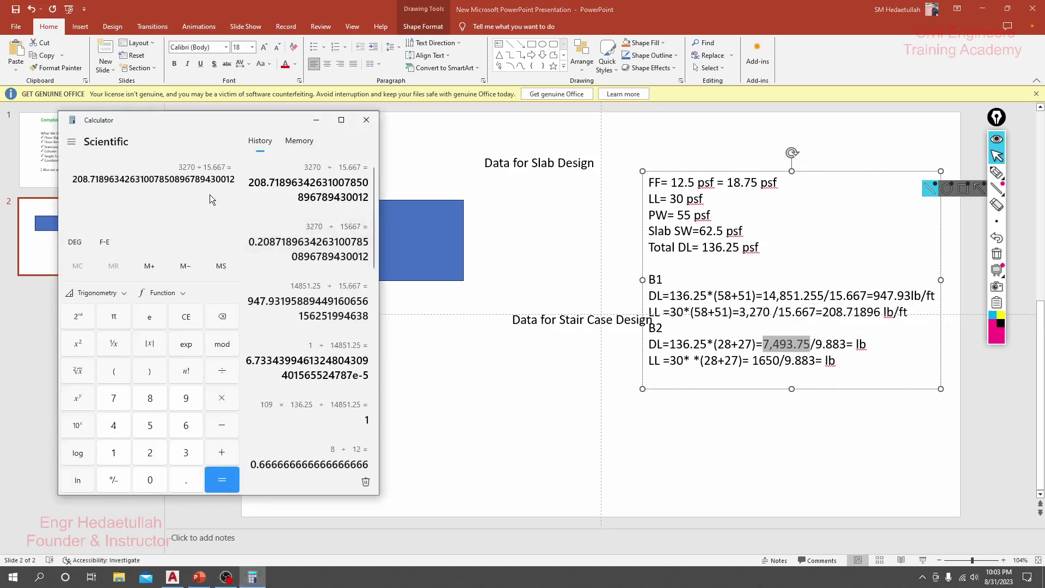
pyautogui.click(187, 316)
pyautogui.hotkey('ctrl', 'v')
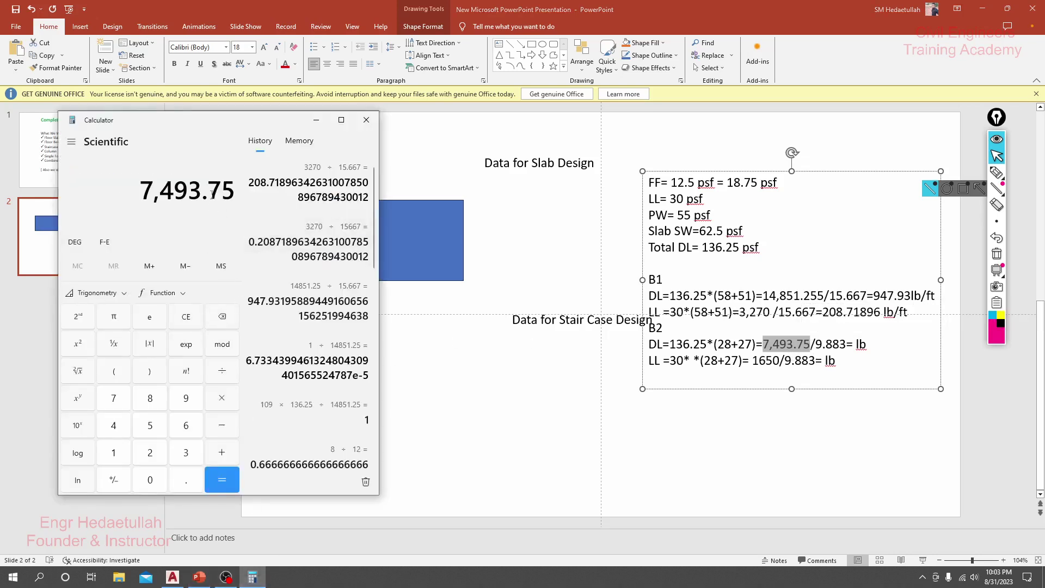
pyautogui.press('/')
pyautogui.write('9.88')
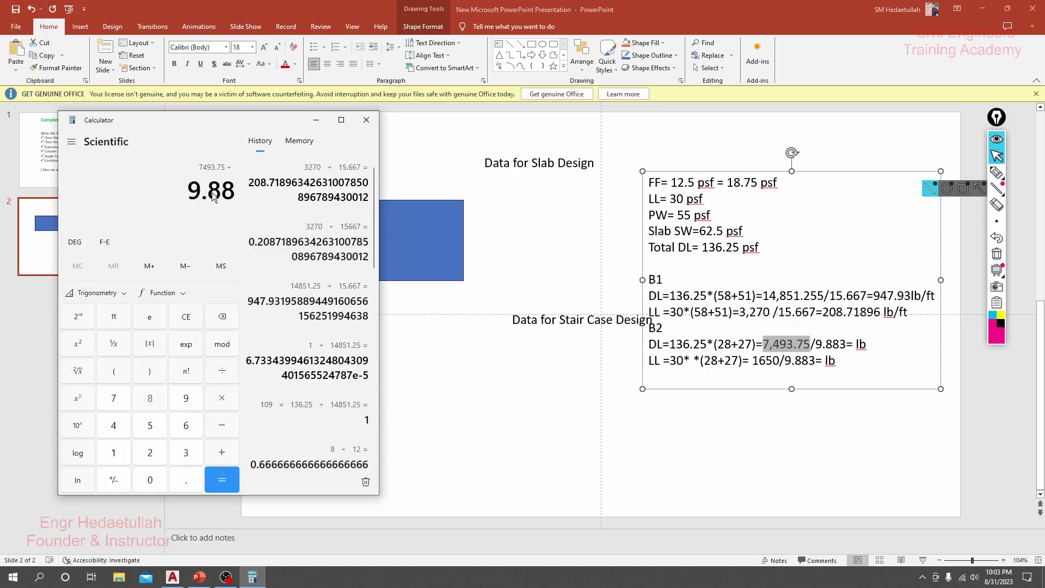
pyautogui.write('3')
pyautogui.press('Return')
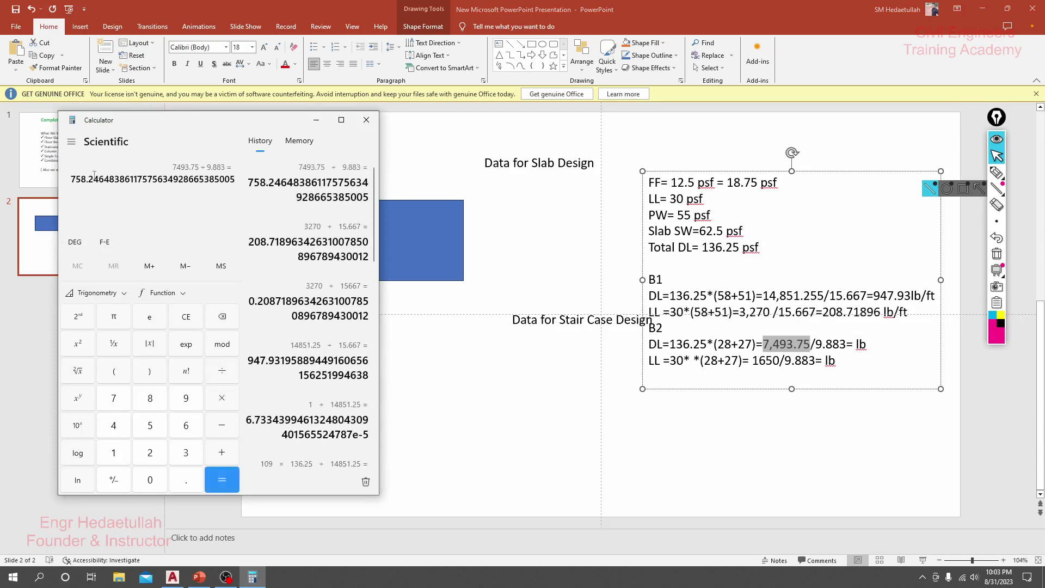
pyautogui.moveTo(71, 179); pyautogui.dragTo(109, 182)
pyautogui.hotkey('ctrl', 'c')
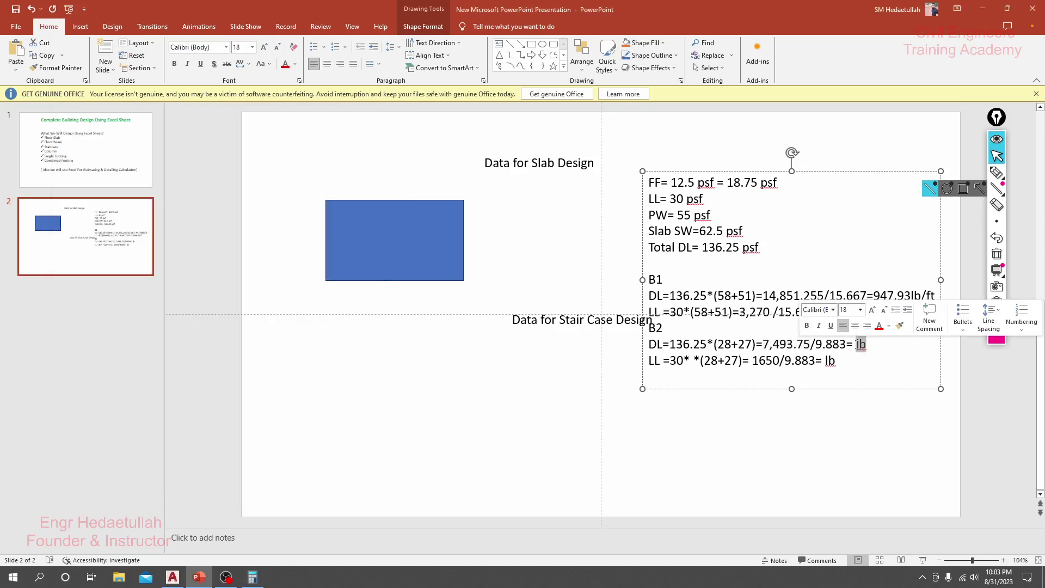
# - Replace lb on the B2 dead-load line with 758.2464 lb/ft, fixing the mistyped unit
pyautogui.doubleClick(859, 344)
pyautogui.hotkey('ctrl', 'v')
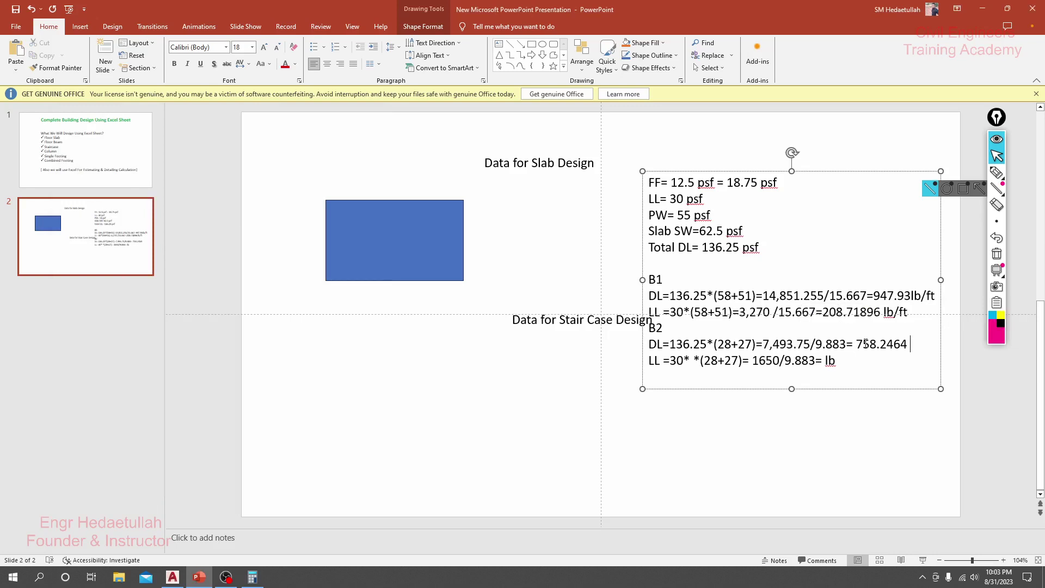
pyautogui.write('bl/')
pyautogui.write('ft')
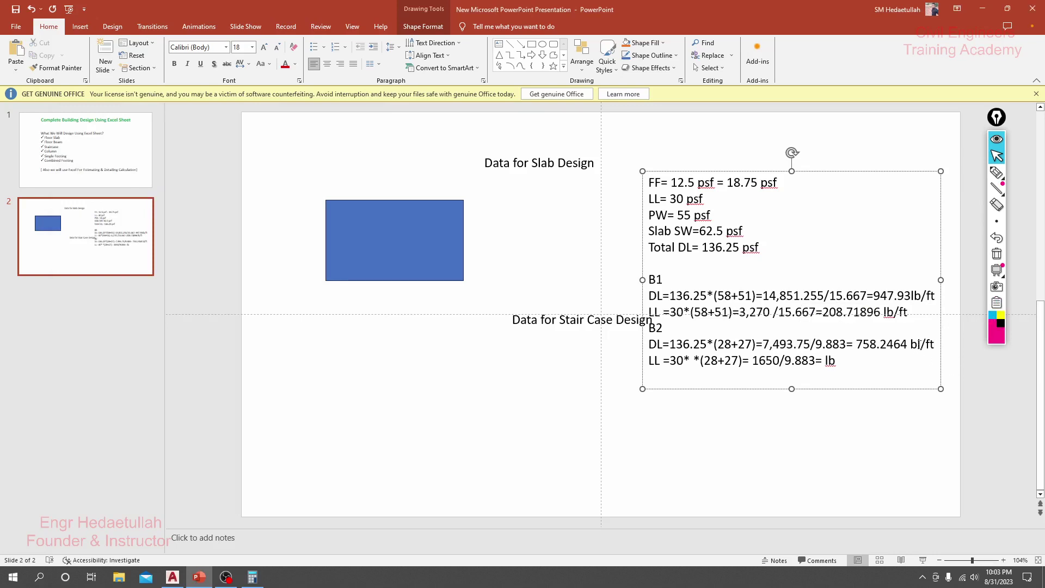
pyautogui.moveTo(921, 345); pyautogui.dragTo(911, 346)
pyautogui.write('lb')
pyautogui.click(753, 360)
# - Compute 1650 ÷ 9.883 in Calculator and select the 166.95 result
pyautogui.click(252, 577)
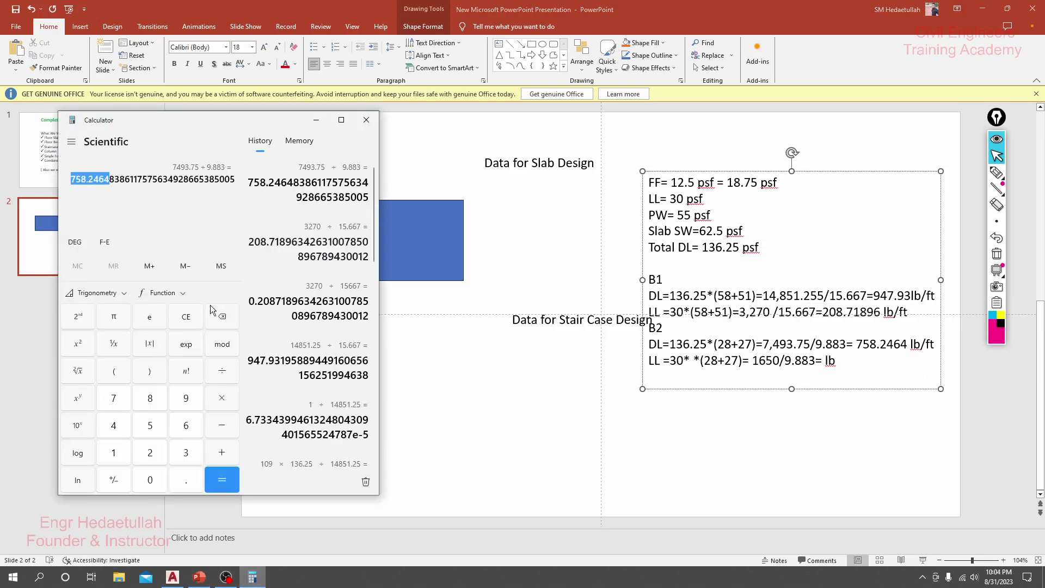
pyautogui.write('1650')
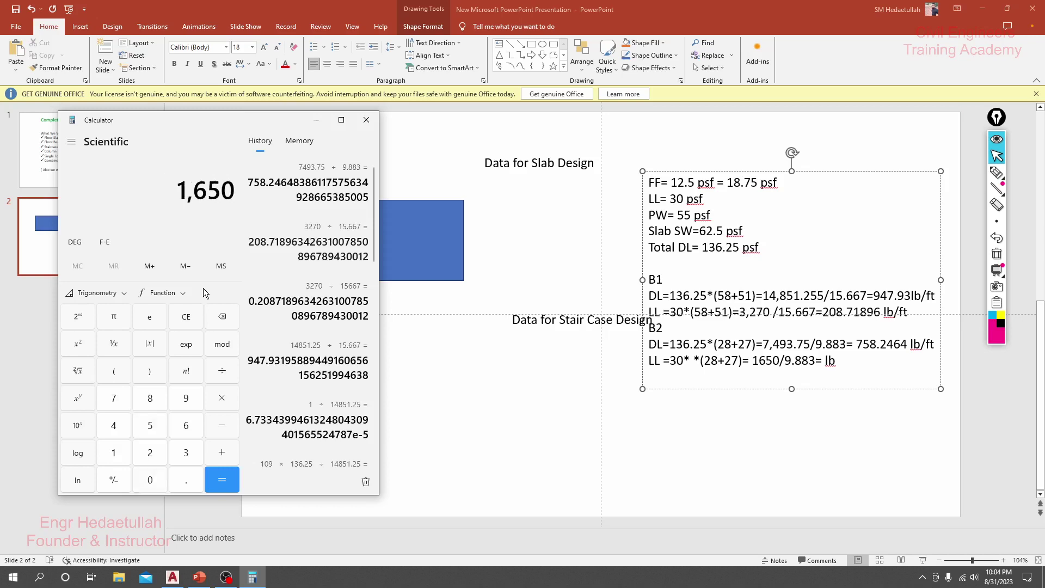
pyautogui.write('/')
pyautogui.write('9.883')
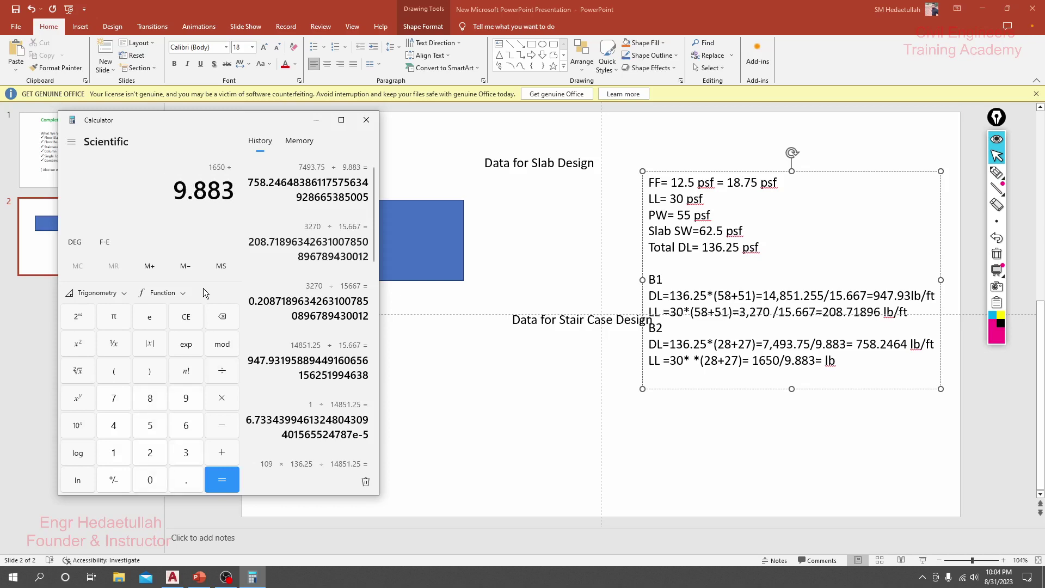
pyautogui.press('Return')
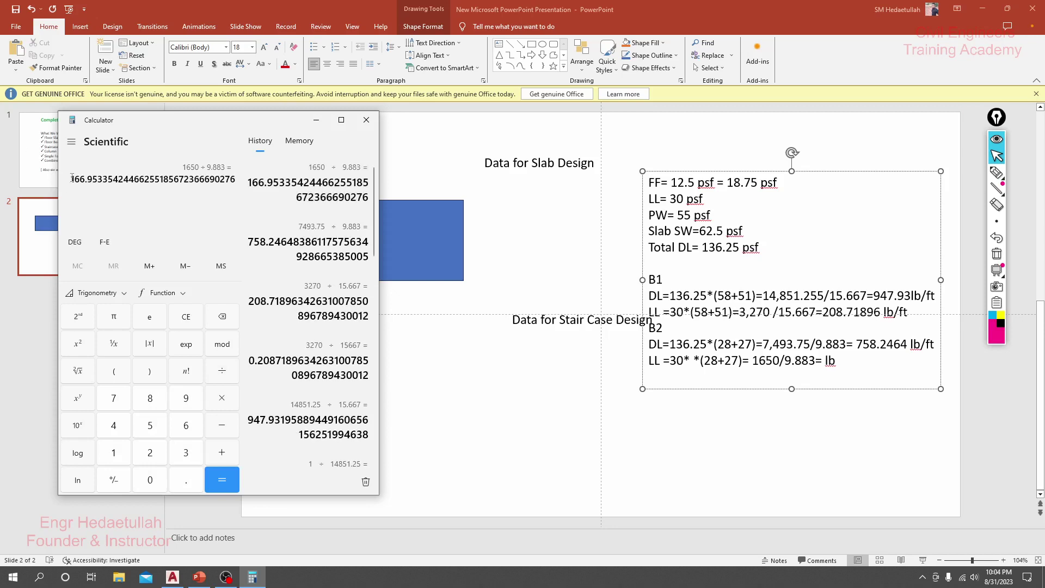
pyautogui.moveTo(67, 180); pyautogui.dragTo(99, 179)
# - Replace lb on the B2 live-load line with 166.95 lb/ft
pyautogui.click(817, 358)
pyautogui.doubleClick(830, 360)
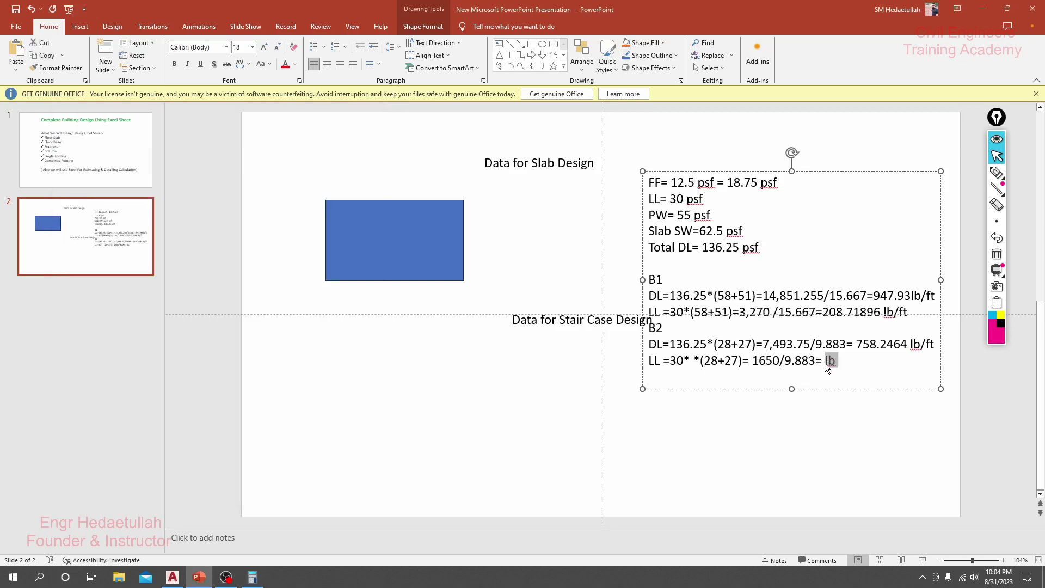
pyautogui.hotkey('ctrl', 'v')
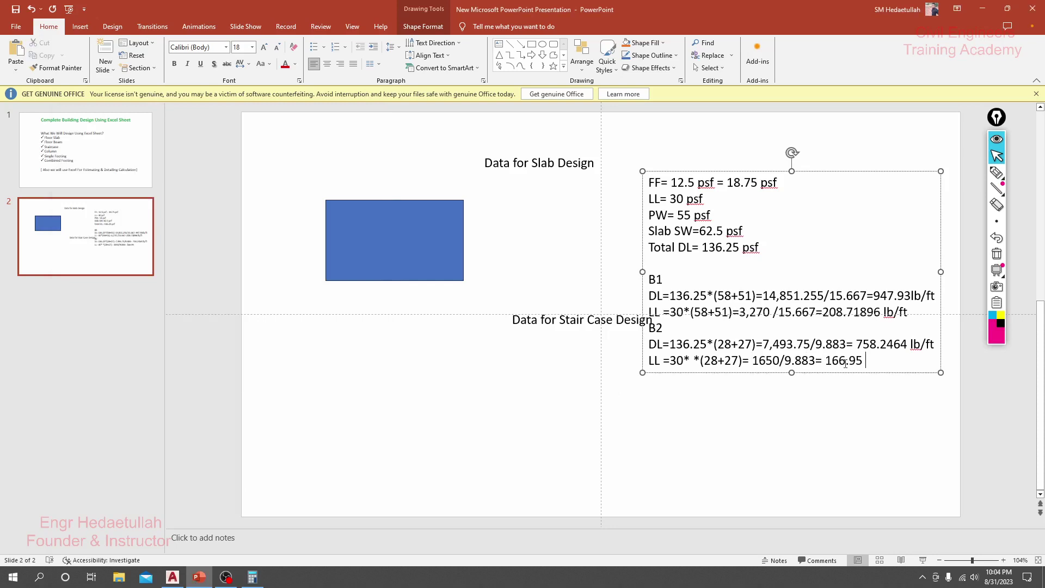
pyautogui.write('lb ft')
pyautogui.click(882, 359)
pyautogui.press('BackSpace')
pyautogui.write('/ft')
# - Move the Data for Stair Case Design heading down and to the left
pyautogui.click(18, 9)
pyautogui.click(610, 316)
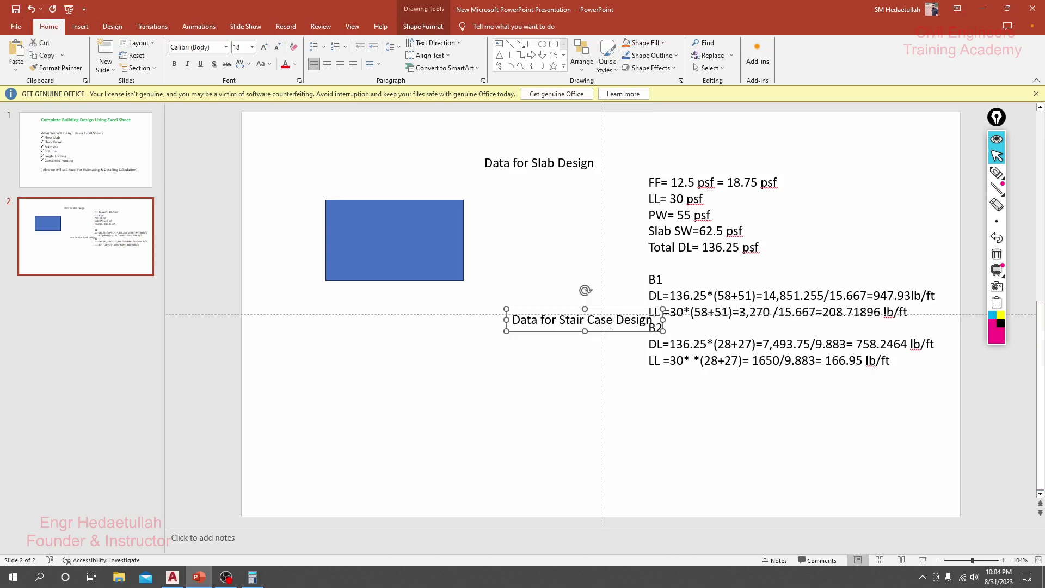
pyautogui.moveTo(611, 310); pyautogui.dragTo(496, 324)
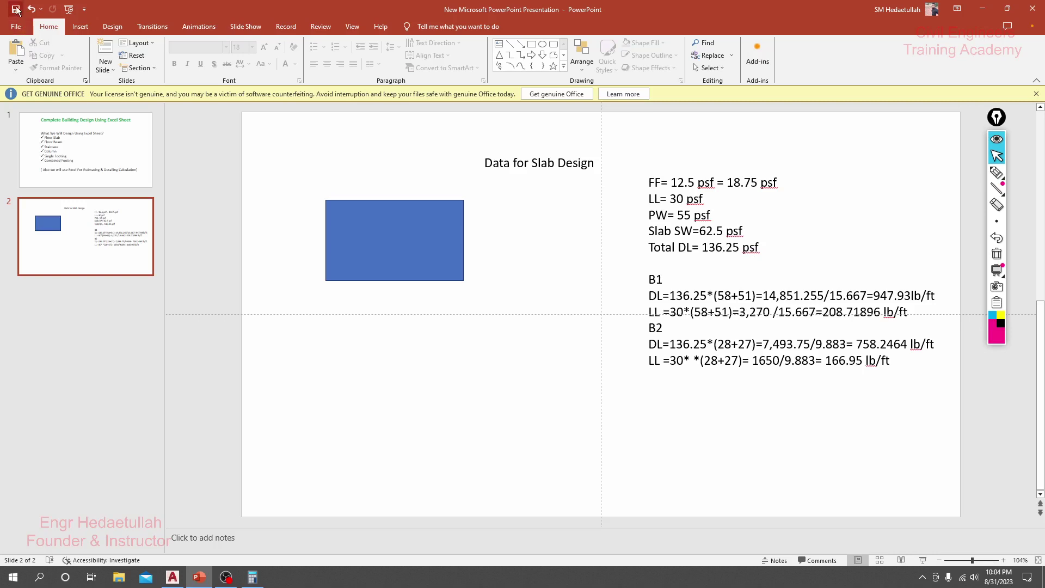
# - Undo the heading move, check the beam dimensions on the AutoCAD plan, and close Calculator
pyautogui.hotkey('ctrl', 'z')
pyautogui.click(173, 576)
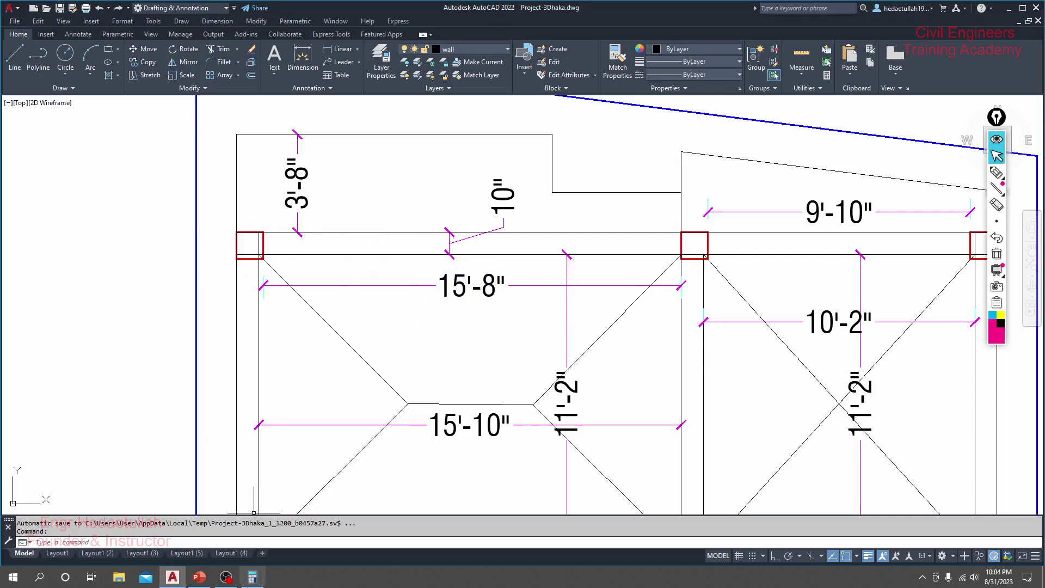
pyautogui.click(252, 577)
pyautogui.click(366, 120)
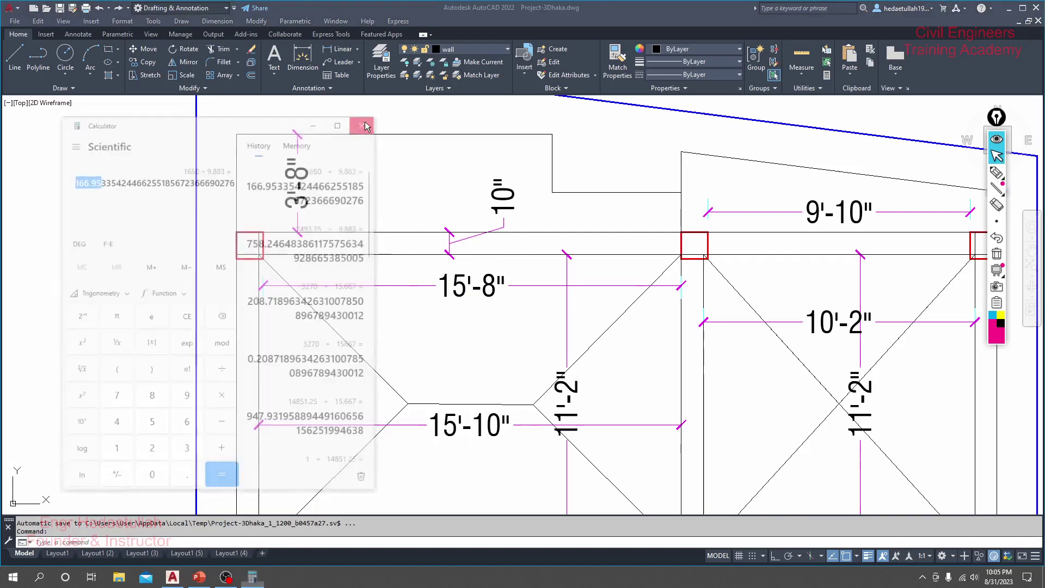
# - Type (10/12)*(15/12)*150= on a new line below the B2 loads for beam self-weight
pyautogui.click(200, 579)
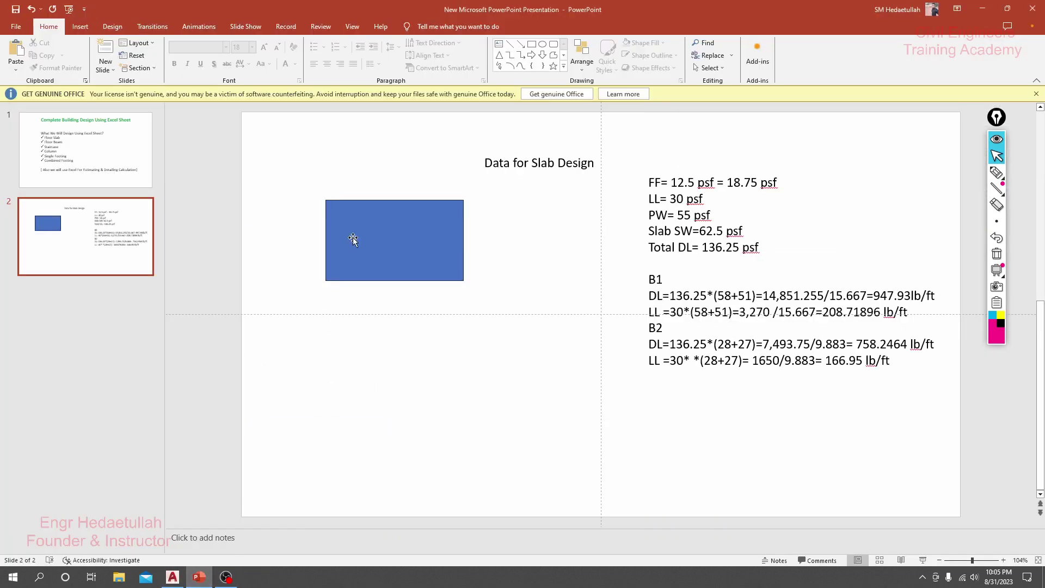
pyautogui.click(681, 233)
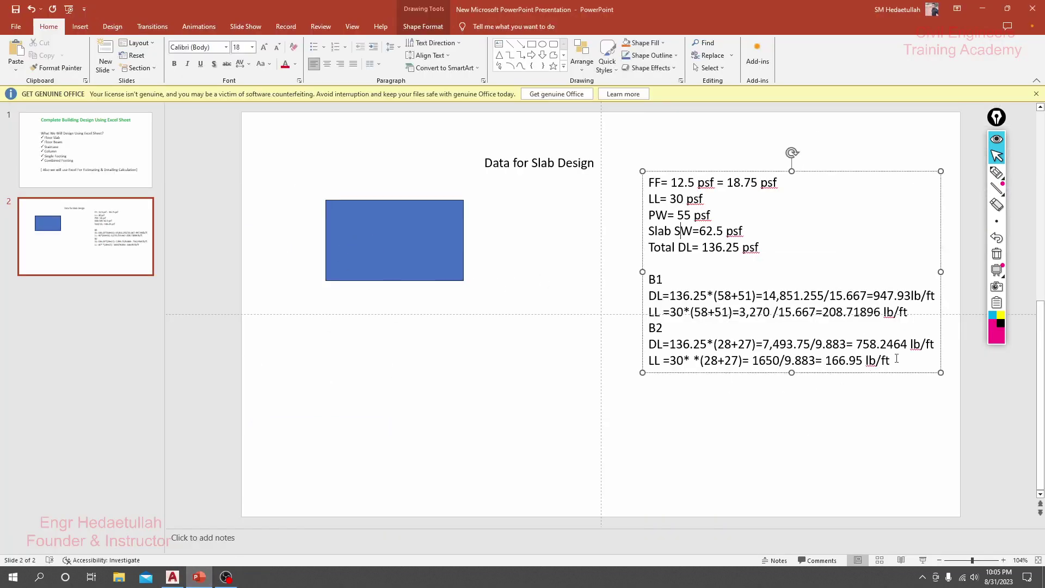
pyautogui.press('Return')
pyautogui.press('Return')
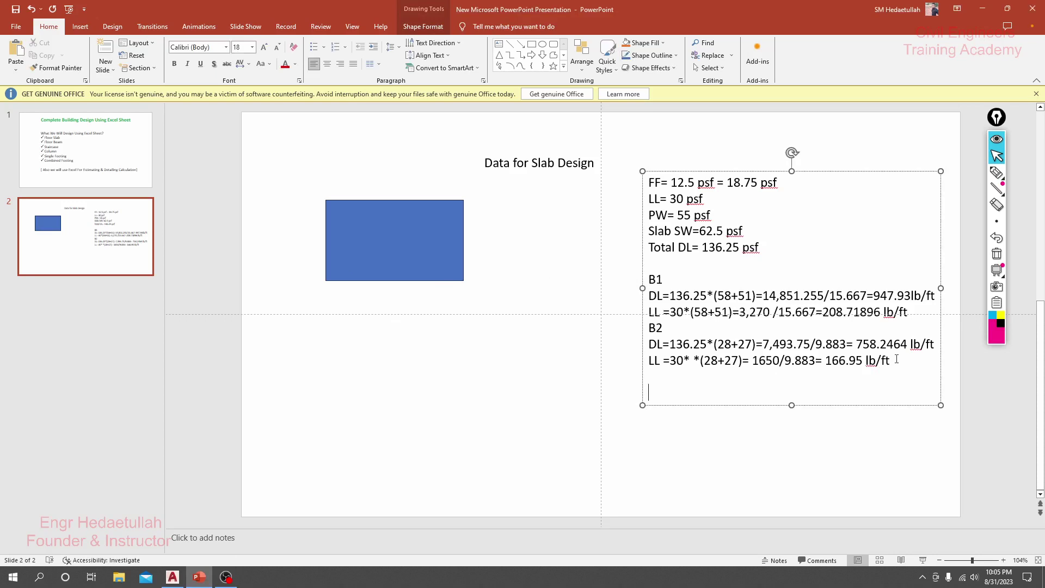
pyautogui.write('(1')
pyautogui.write('0/12')
pyautogui.write(')*')
pyautogui.write('(15')
pyautogui.write('/12)')
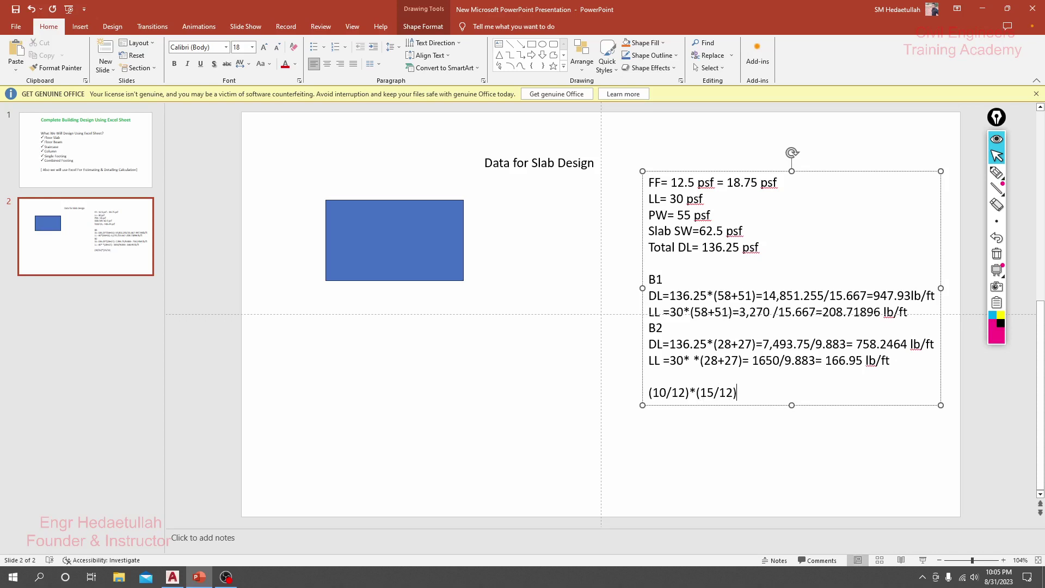
pyautogui.write('*150')
pyautogui.write('=')
pyautogui.moveTo(659, 392); pyautogui.dragTo(667, 392)
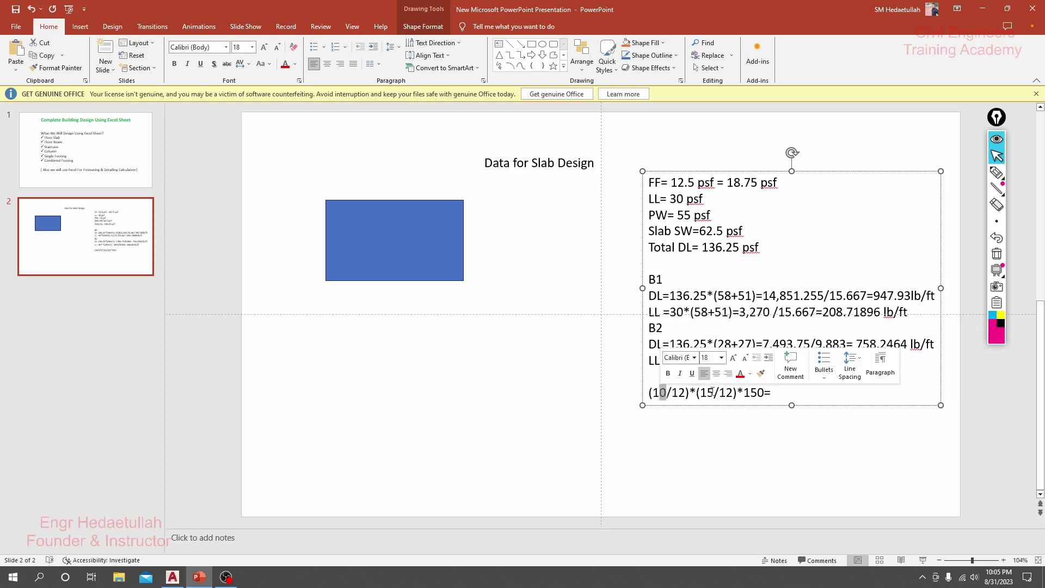
pyautogui.moveTo(685, 392); pyautogui.dragTo(677, 392)
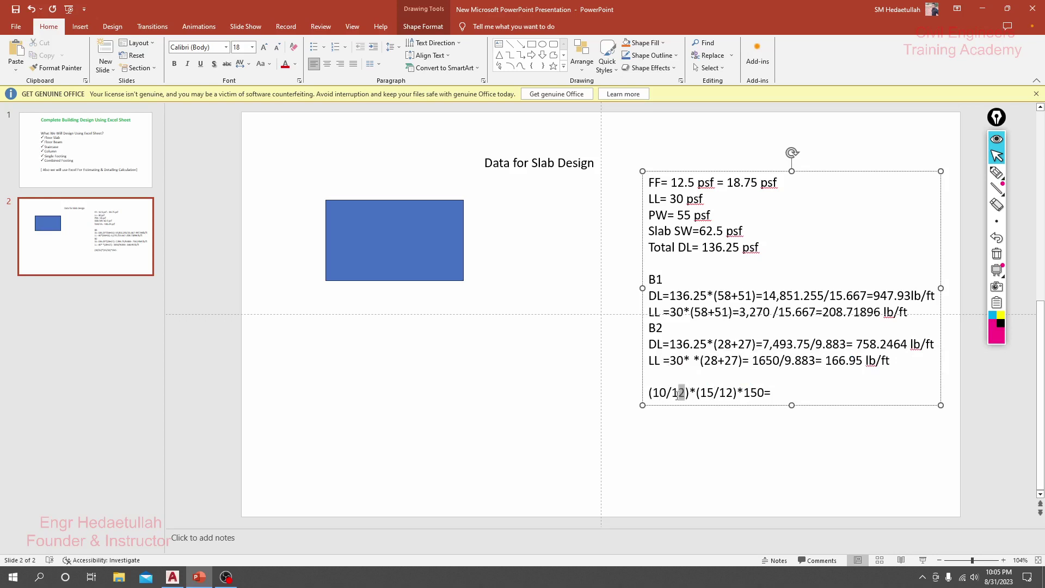
pyautogui.click(772, 392)
pyautogui.moveTo(172, 577)
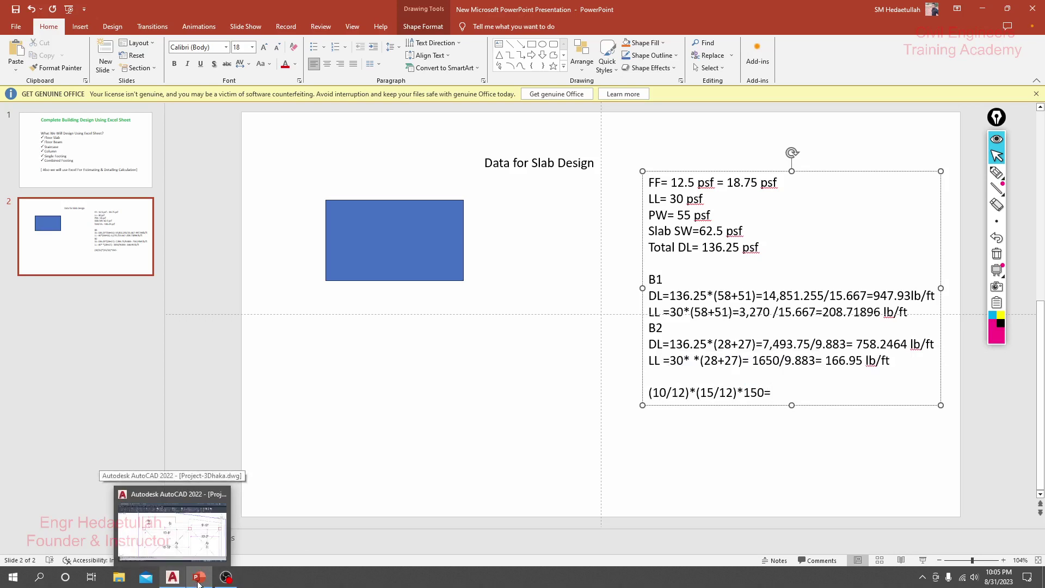
# - Launch Calculator from the Start menu's list of installed apps
pyautogui.click(13, 577)
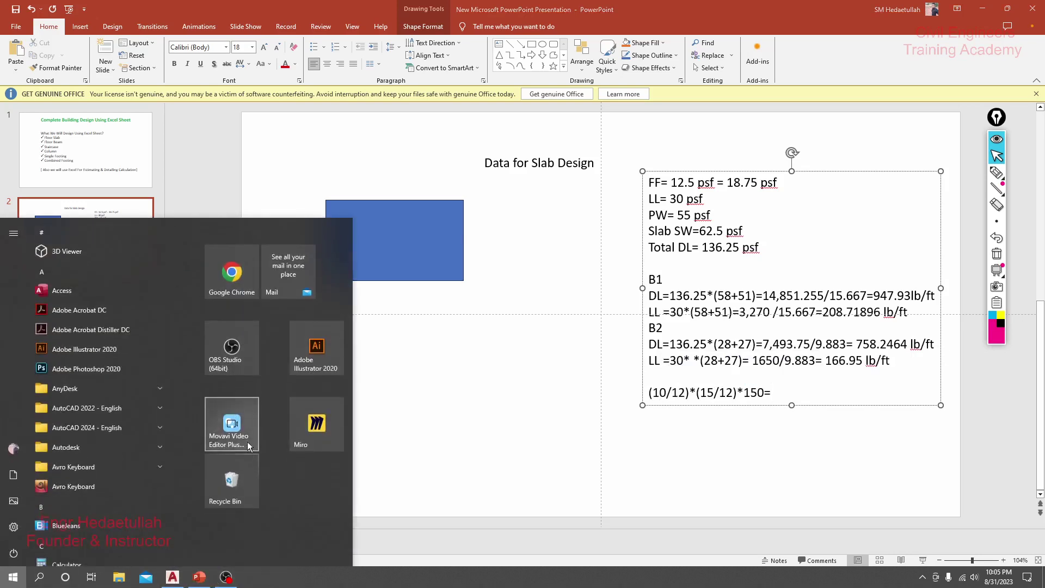
pyautogui.scroll(-2, 119, 474)
pyautogui.click(100, 514)
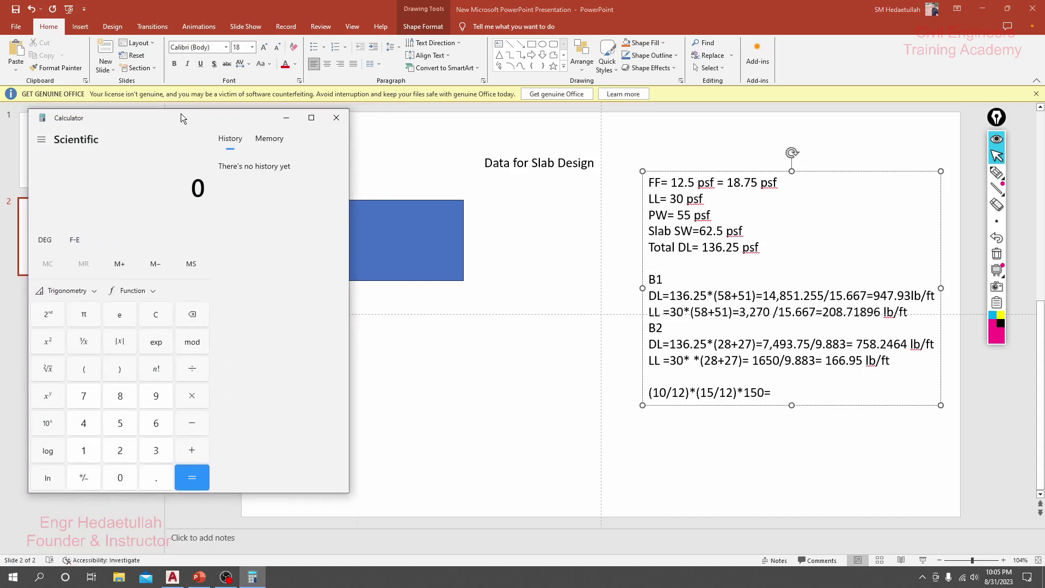
# - Compute 10÷12×1.25×150 = 156.25, select the result, and return to the slide
pyautogui.write('10 ÷ ')
pyautogui.write('12')
pyautogui.press('Return')
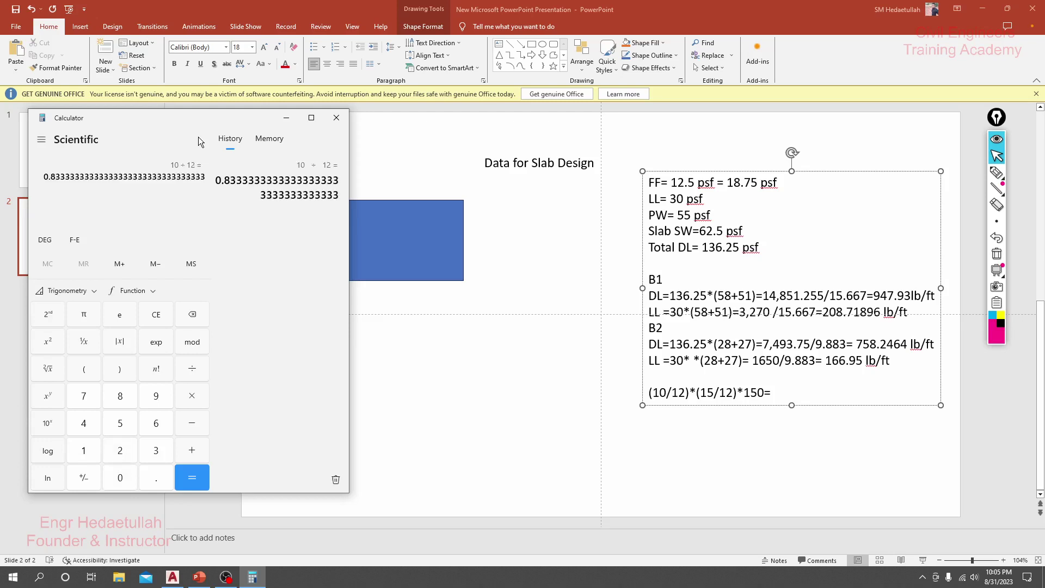
pyautogui.write('*')
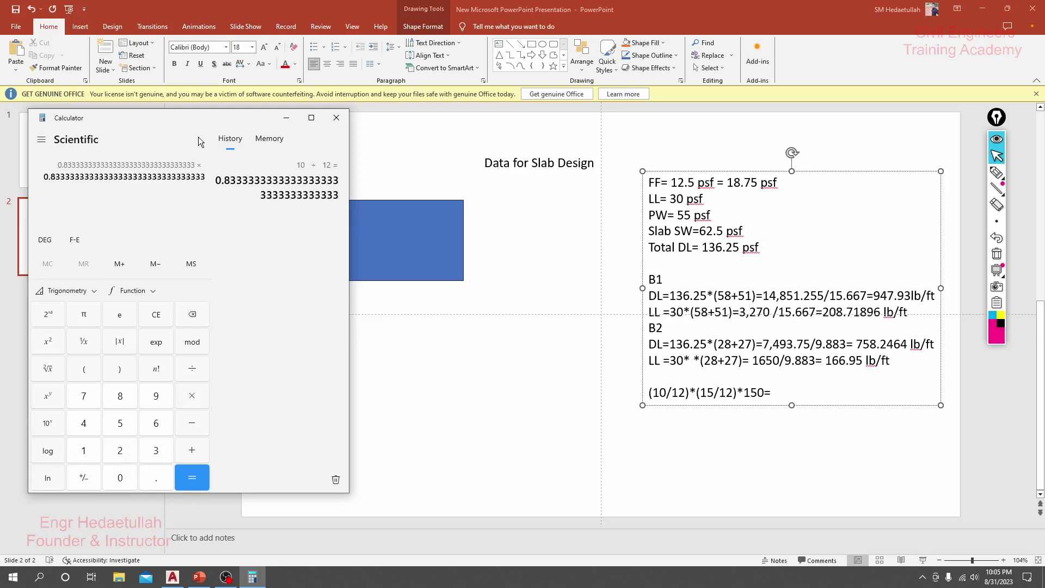
pyautogui.write('1')
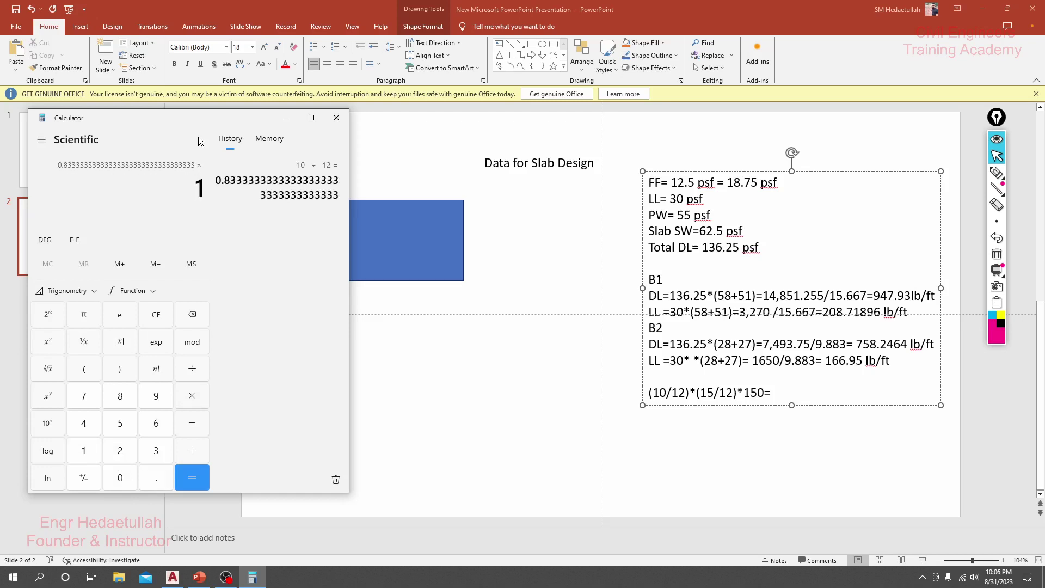
pyautogui.write('.25*')
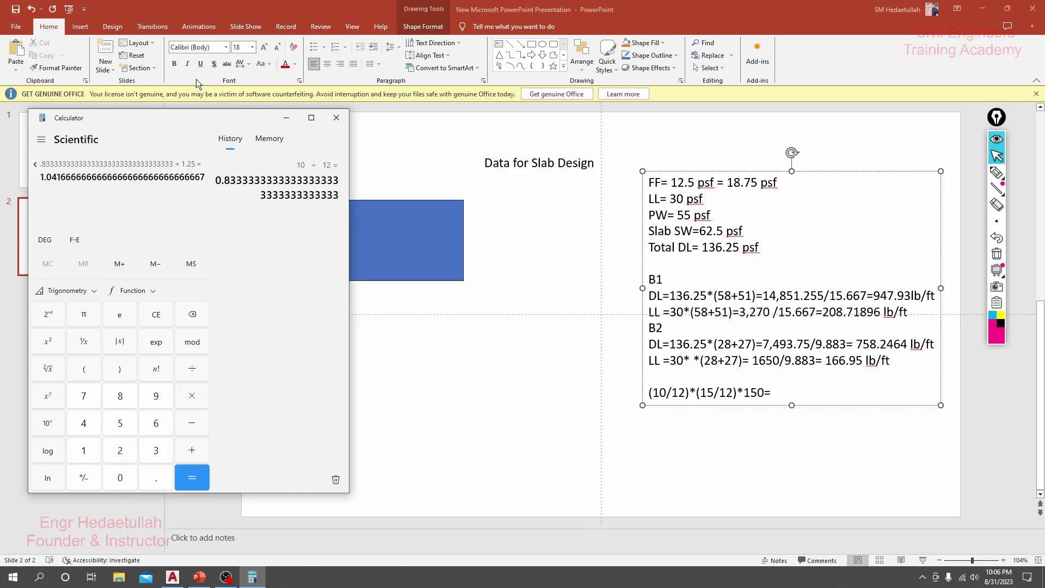
pyautogui.write('1')
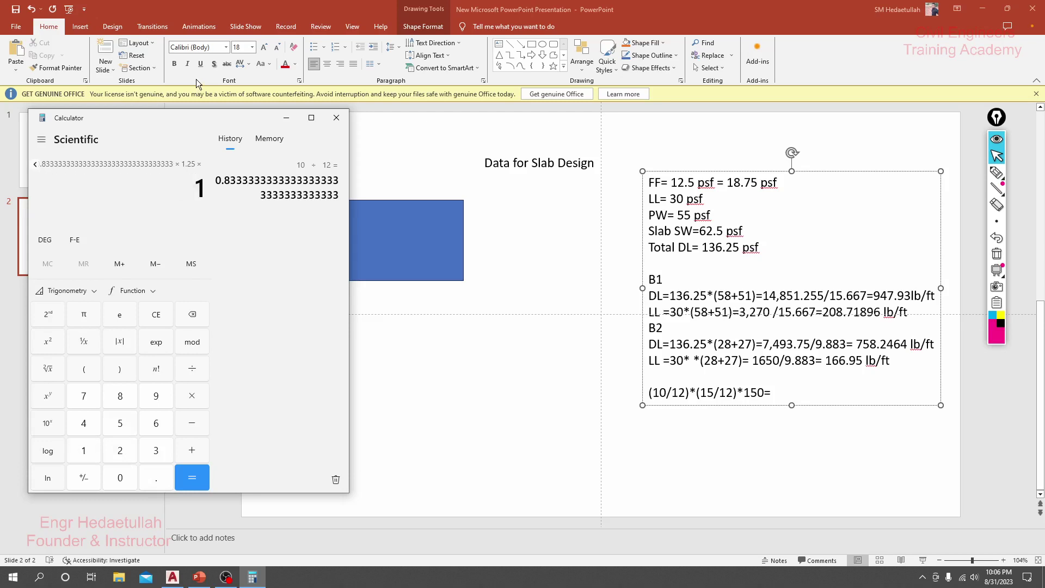
pyautogui.write('50')
pyautogui.press('Return')
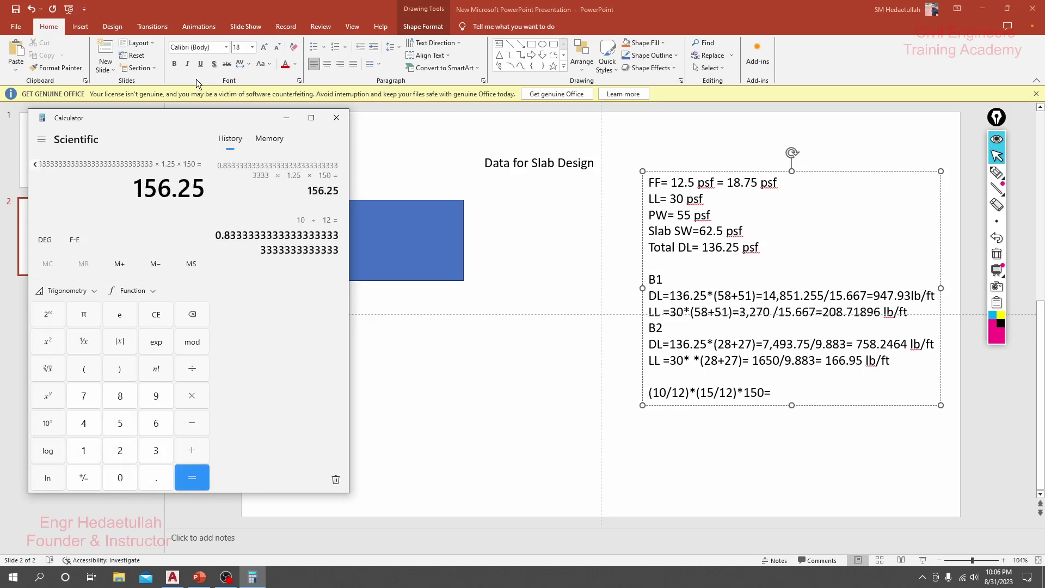
pyautogui.moveTo(134, 189); pyautogui.dragTo(206, 181)
pyautogui.hotkey('ctrl', 'c')
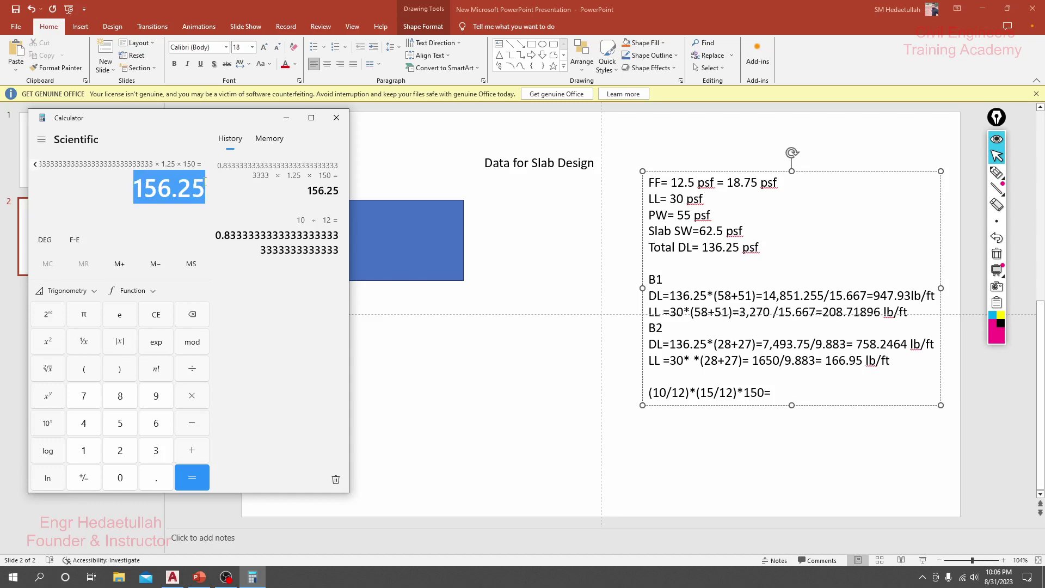
pyautogui.click(786, 392)
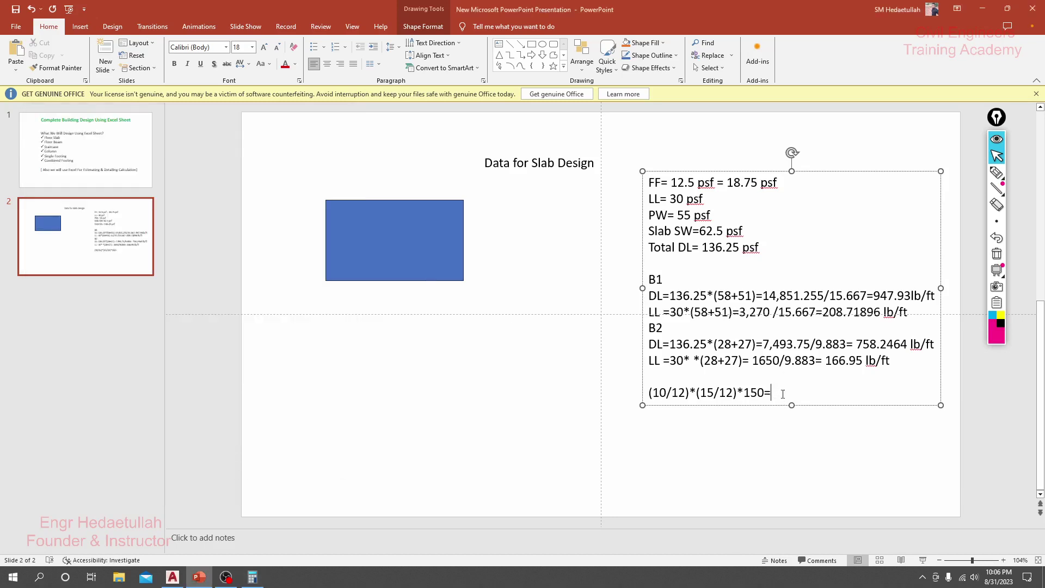
# - Finish the self-weight line as 150=156.25 lb/ft and widen the text box leftward
pyautogui.hotkey('ctrl', 'v')
pyautogui.write('lb')
pyautogui.write('/ft')
pyautogui.moveTo(770, 392); pyautogui.dragTo(807, 393)
pyautogui.moveTo(642, 288); pyautogui.dragTo(547, 288)
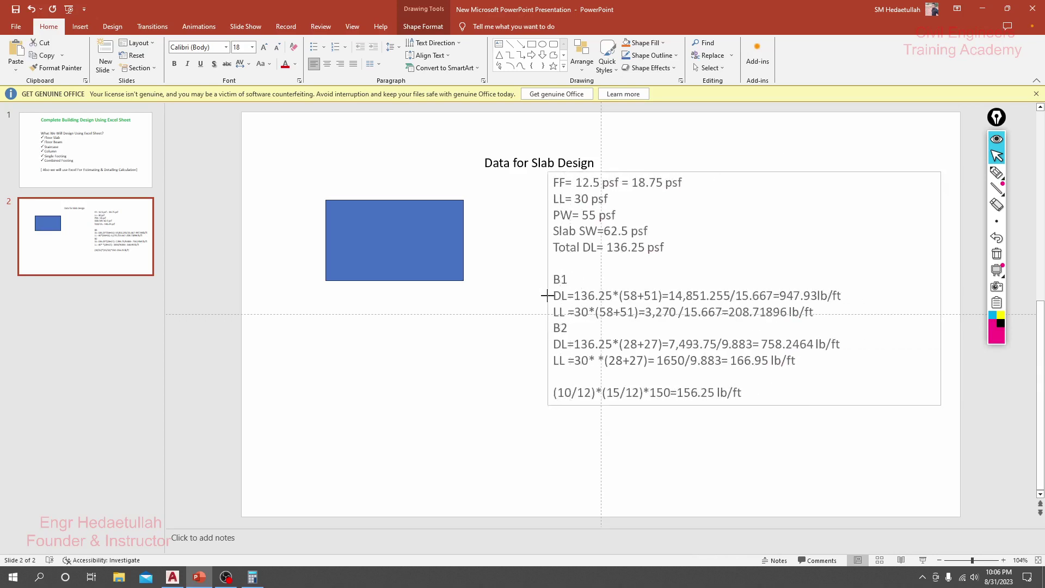
pyautogui.moveTo(721, 171); pyautogui.dragTo(714, 176)
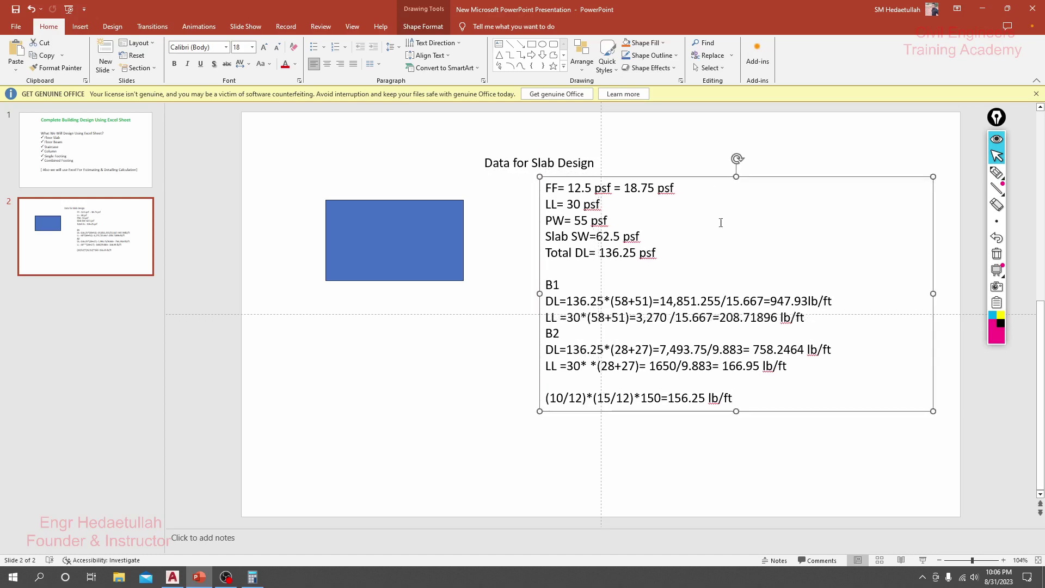
# - Append +156.25= to B1's dead load after 947.93 and +156.25 to B2's
pyautogui.click(807, 301)
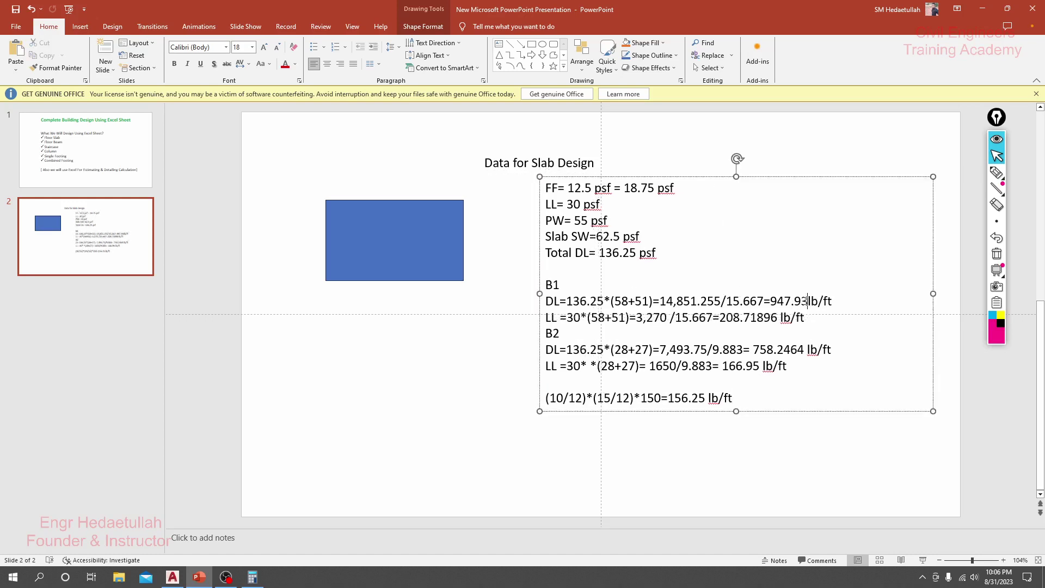
pyautogui.write('+')
pyautogui.hotkey('ctrl', 'v')
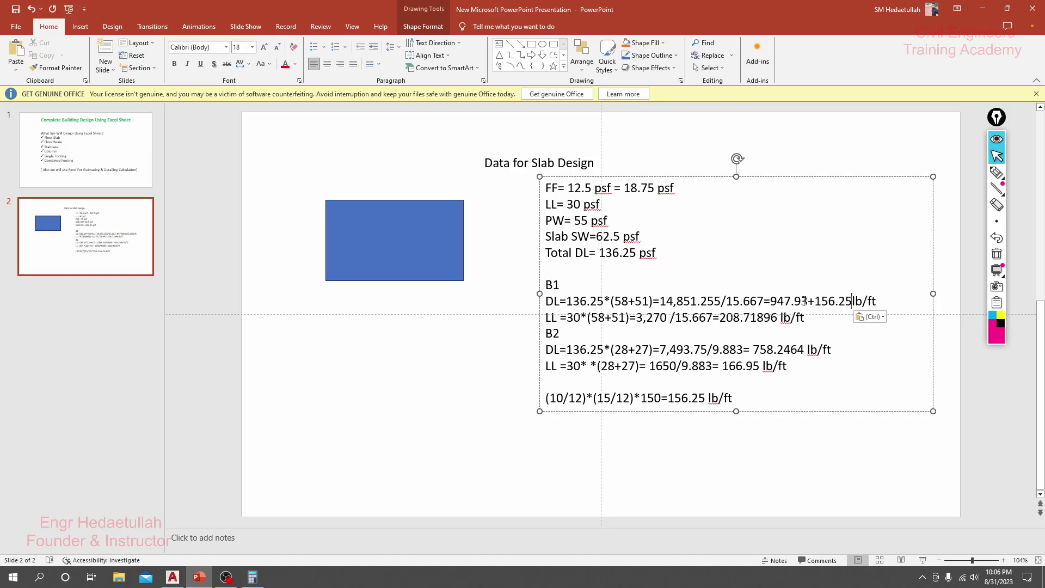
pyautogui.write('= ')
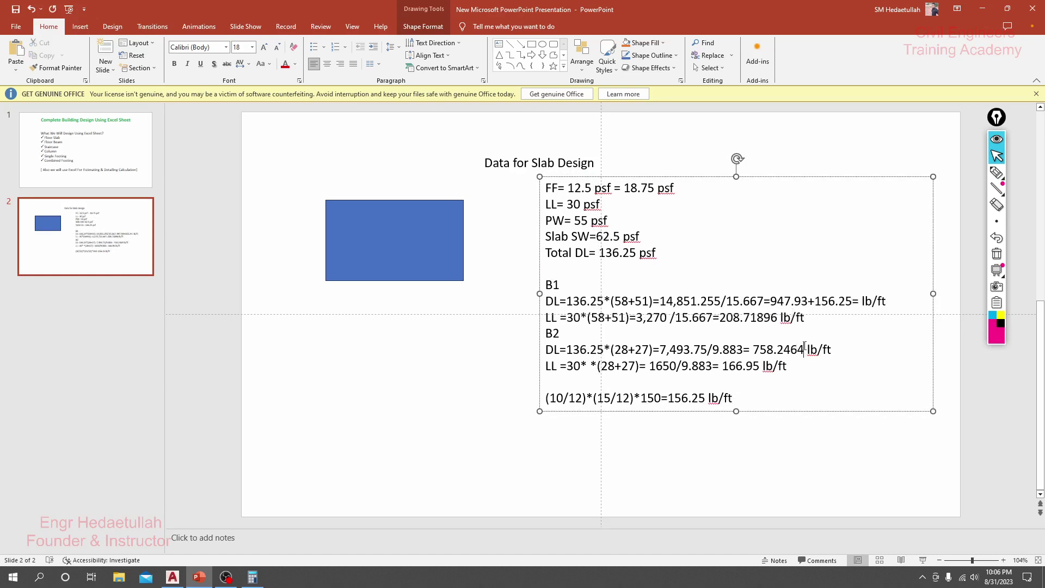
pyautogui.write('+')
pyautogui.hotkey('ctrl', 'v')
# - Close B2's dead-load sum with = and widen the load text box on both sides
pyautogui.write('=')
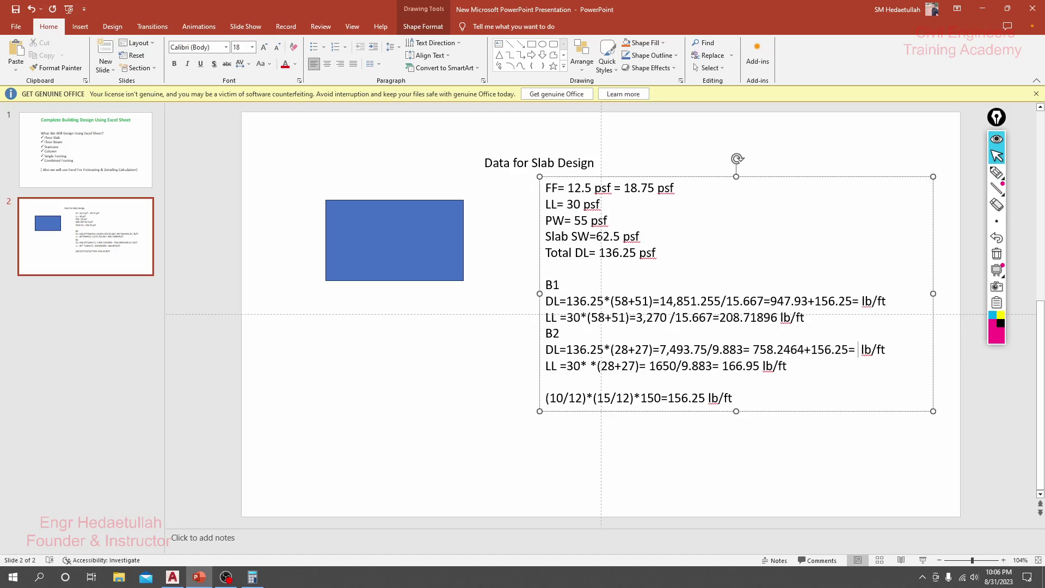
pyautogui.moveTo(539, 293); pyautogui.dragTo(474, 301)
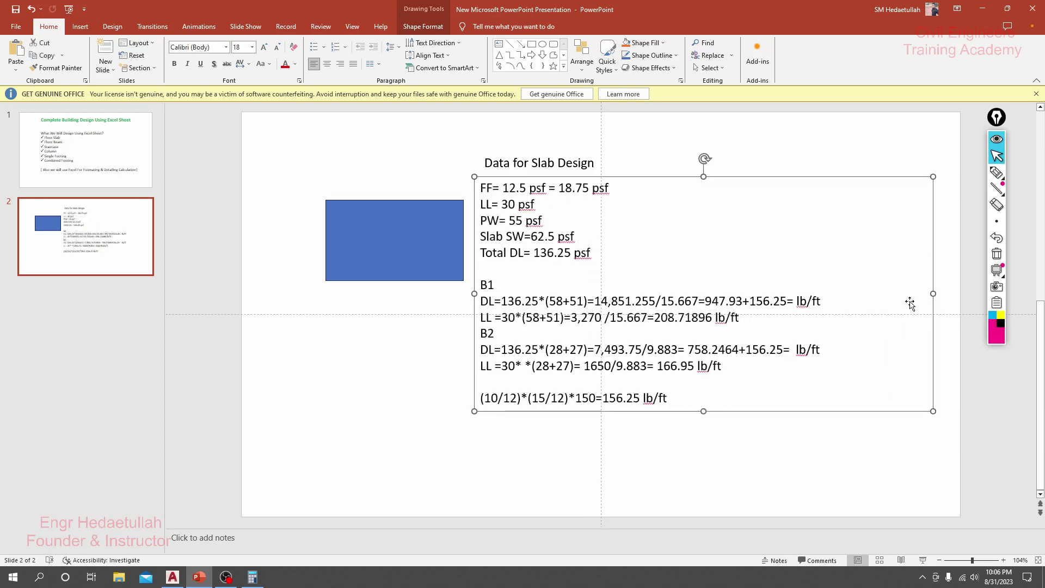
pyautogui.moveTo(933, 294); pyautogui.dragTo(938, 294)
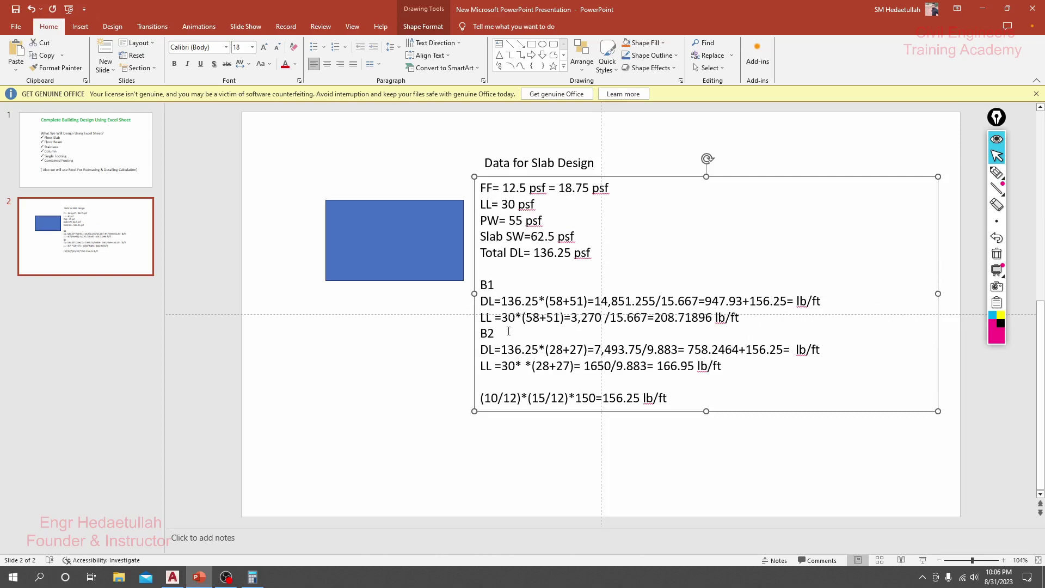
# - Insert a blank line above B2, then launch Google Chrome from the Start menu
pyautogui.click(481, 334)
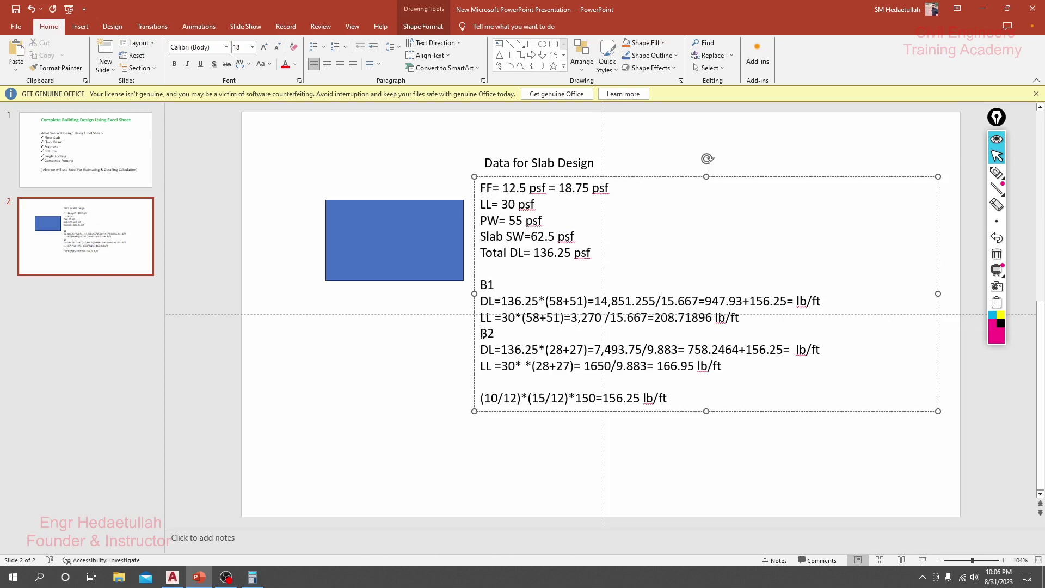
pyautogui.press('Return')
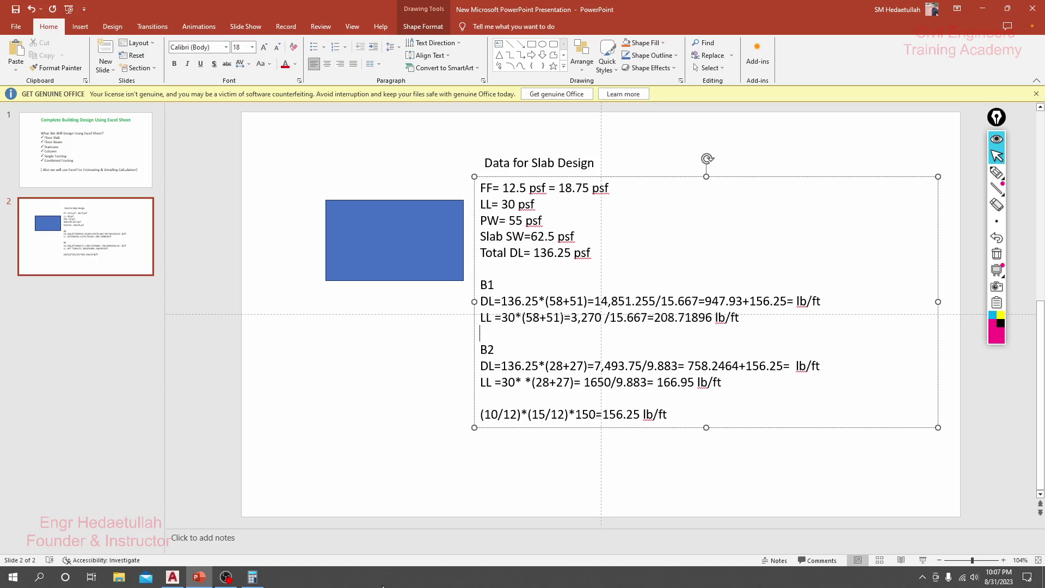
pyautogui.press('super')
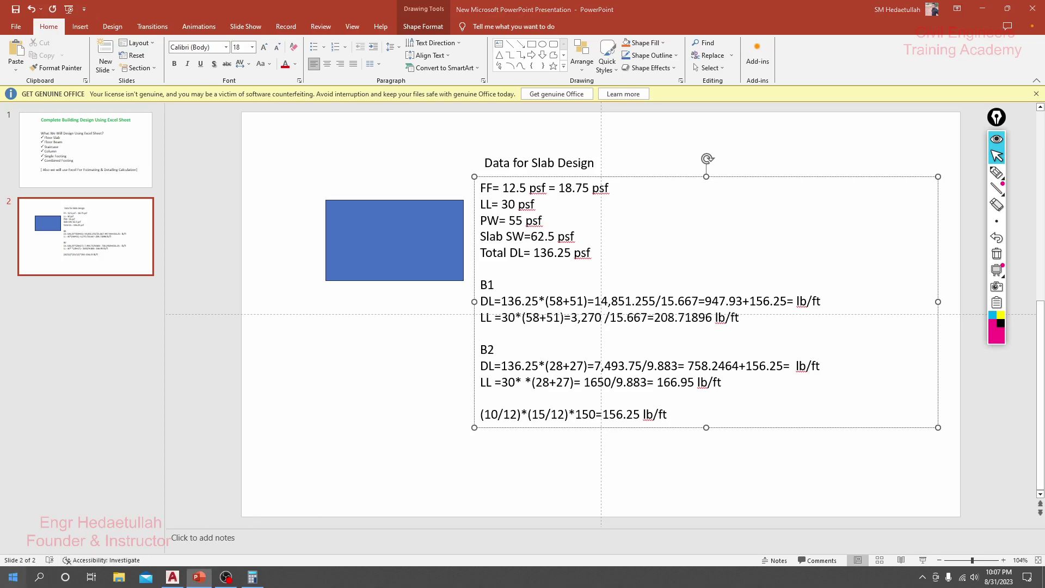
pyautogui.click(238, 293)
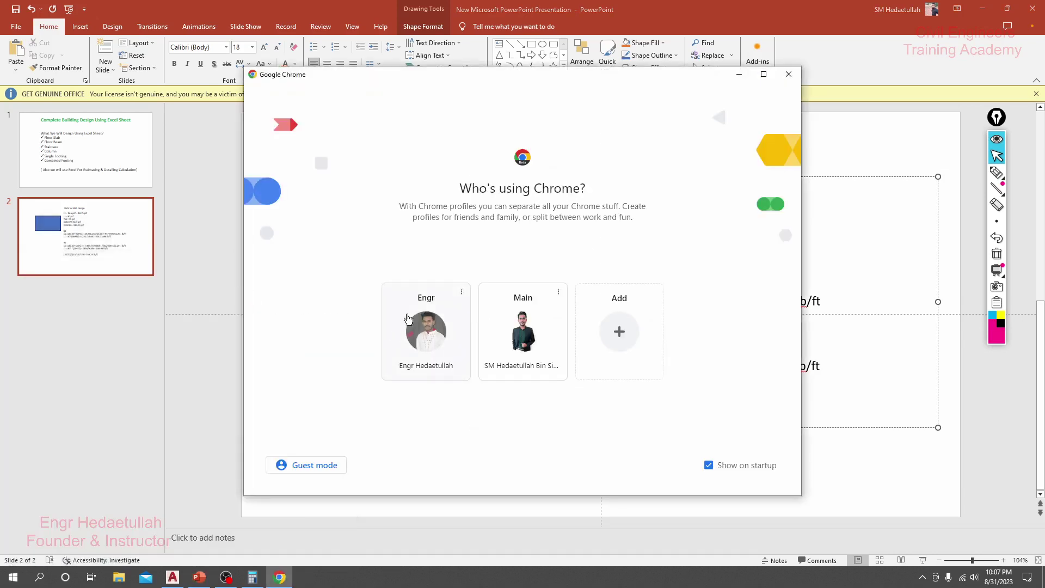
# - Using Chrome's Main profile, search Google for 'ceta bd' and open the ceta-ac.com result
pyautogui.click(511, 338)
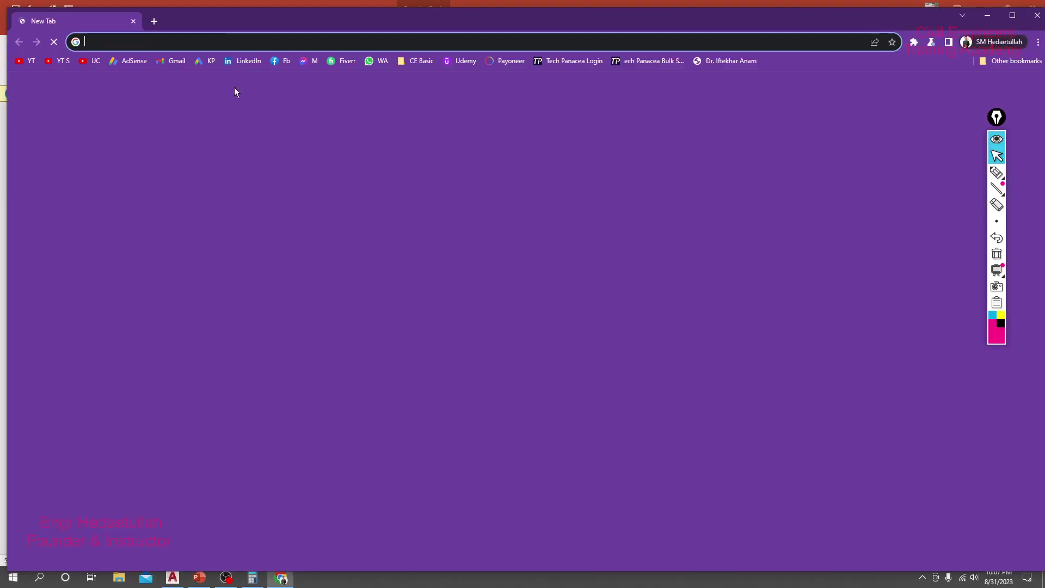
pyautogui.click(222, 42)
pyautogui.write('ceta ')
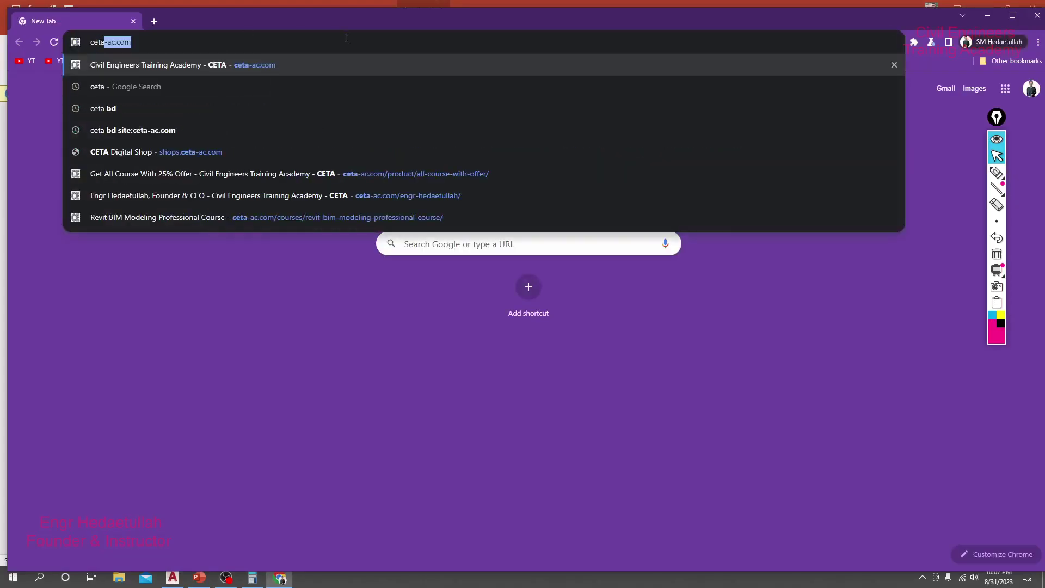
pyautogui.write('bd')
pyautogui.press('Return')
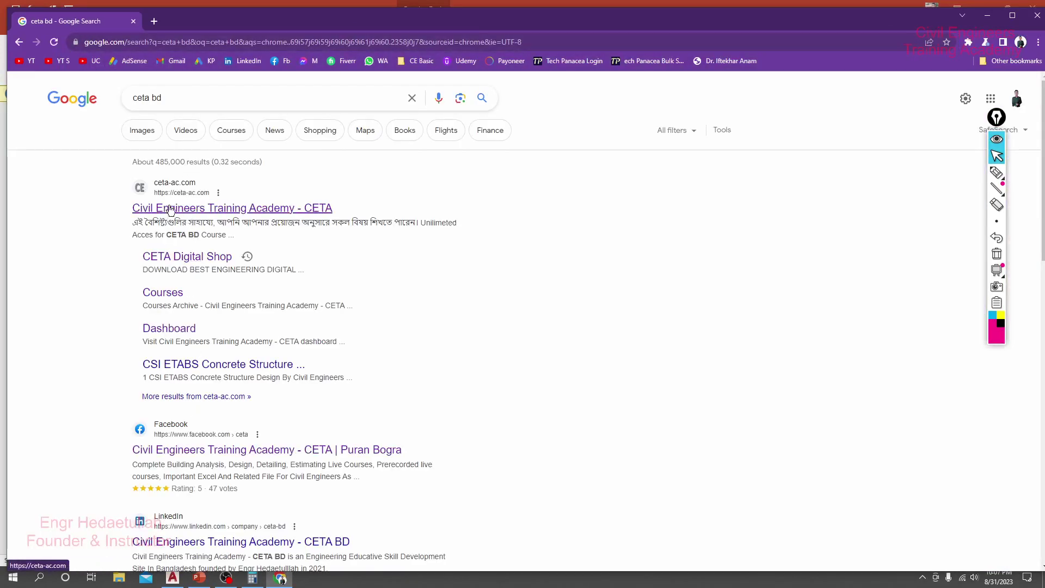
pyautogui.click(250, 211)
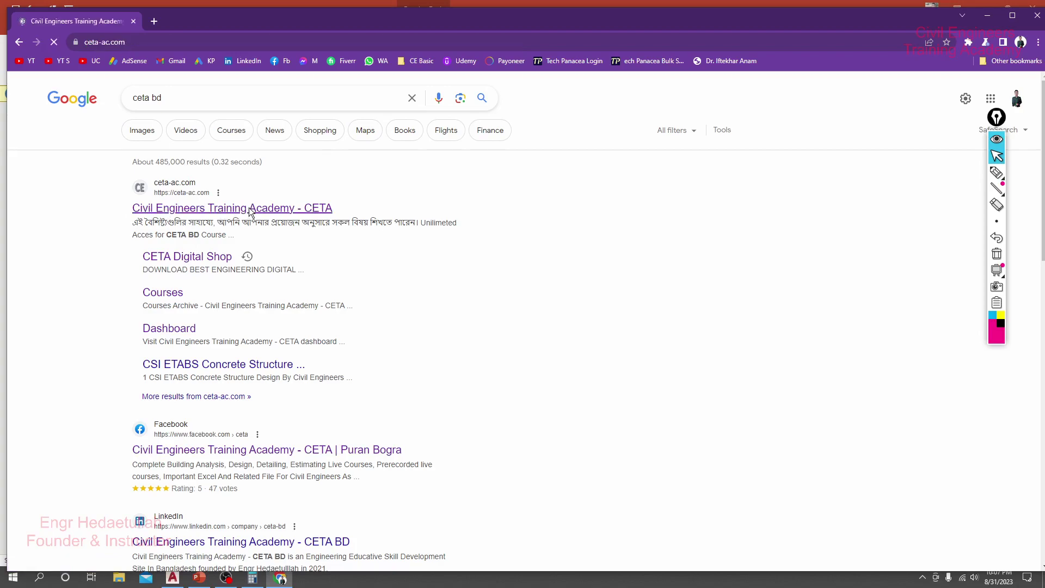
# - Scroll through the CETA home page to look over its featured recorded live courses
pyautogui.scroll(-5, 442, 232)
pyautogui.scroll(-5, 463, 250)
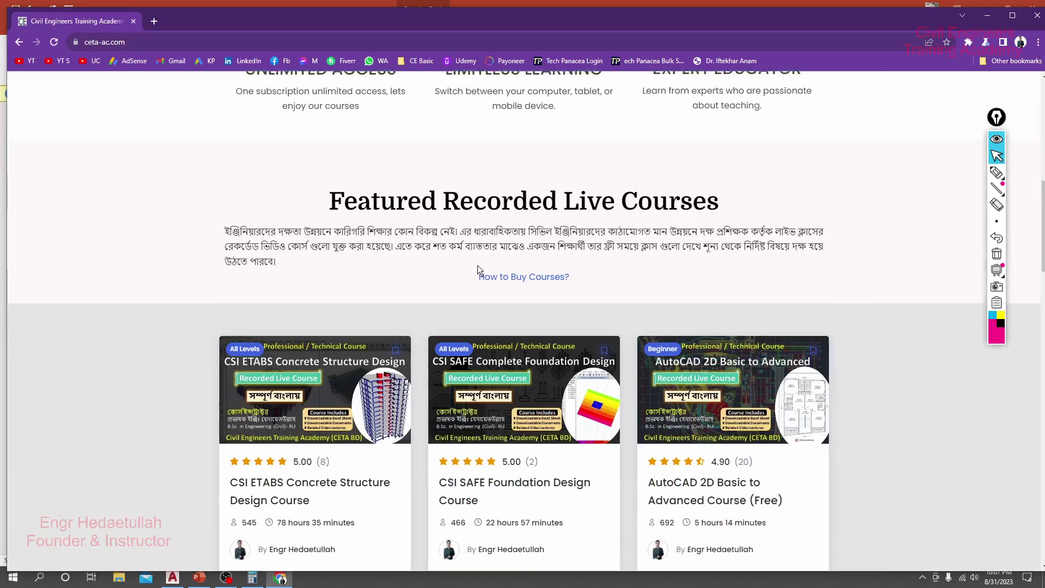
pyautogui.scroll(-4, 478, 266)
pyautogui.scroll(-3, 420, 323)
pyautogui.scroll(-6, 420, 324)
pyautogui.scroll(-3, 420, 324)
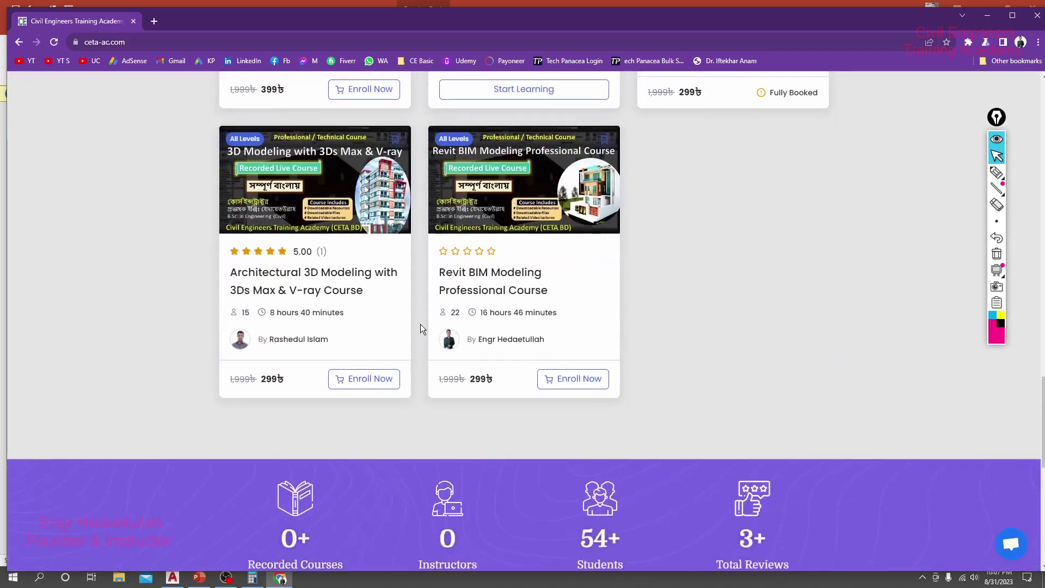
pyautogui.scroll(-1, 439, 325)
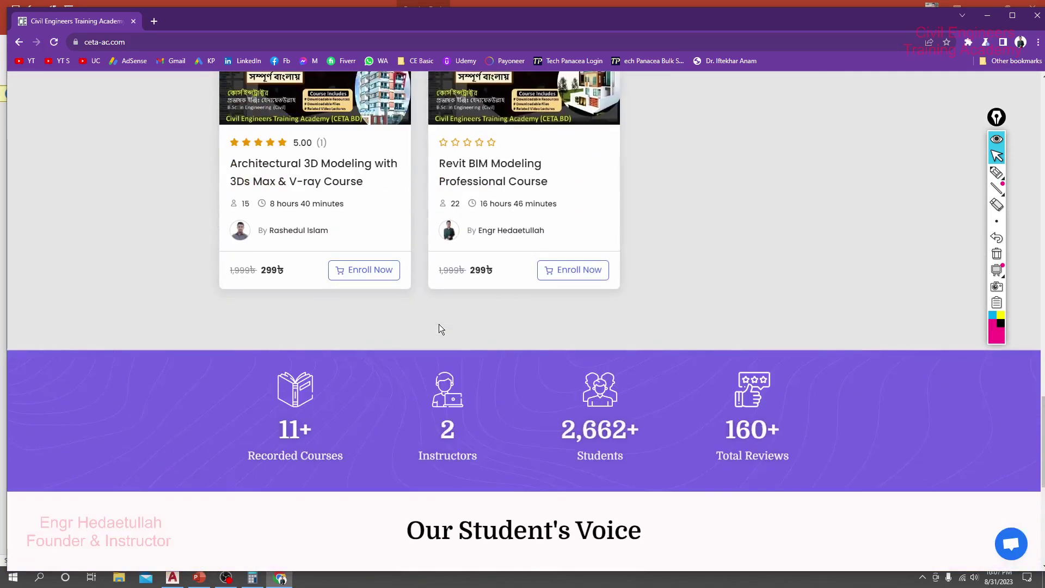
pyautogui.scroll(2, 436, 324)
pyautogui.scroll(3, 417, 312)
pyautogui.scroll(2, 417, 312)
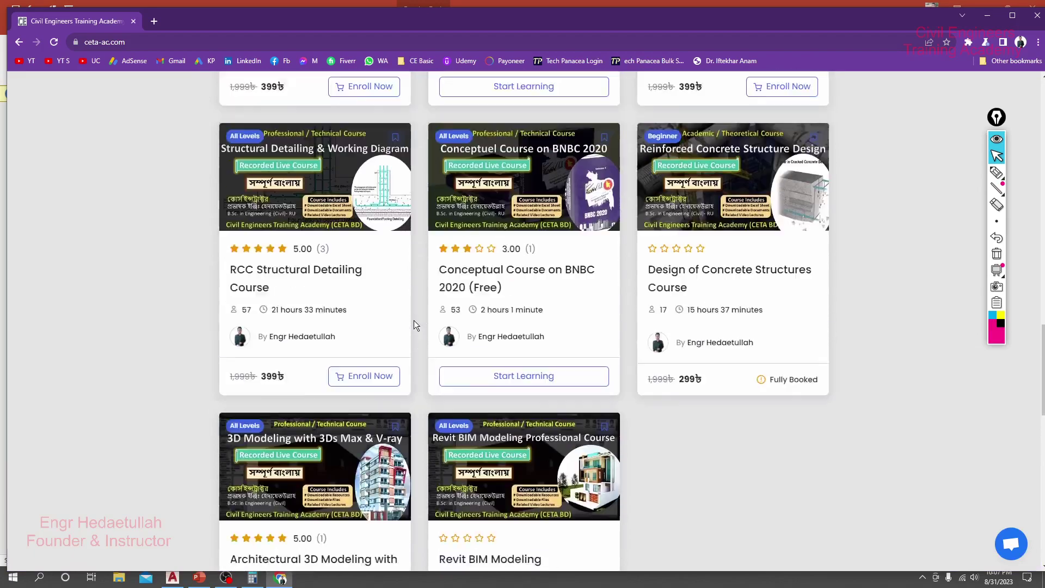
pyautogui.scroll(6, 414, 320)
pyautogui.scroll(7, 414, 320)
pyautogui.scroll(3, 413, 320)
pyautogui.scroll(-3, 414, 325)
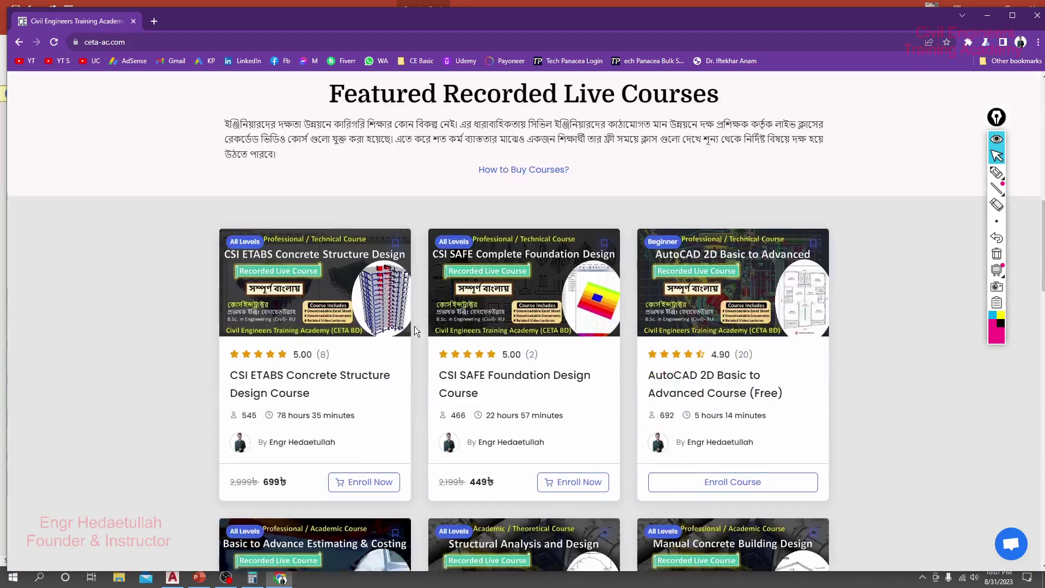
pyautogui.scroll(-4, 415, 328)
pyautogui.scroll(15, 414, 328)
pyautogui.scroll(1, 414, 329)
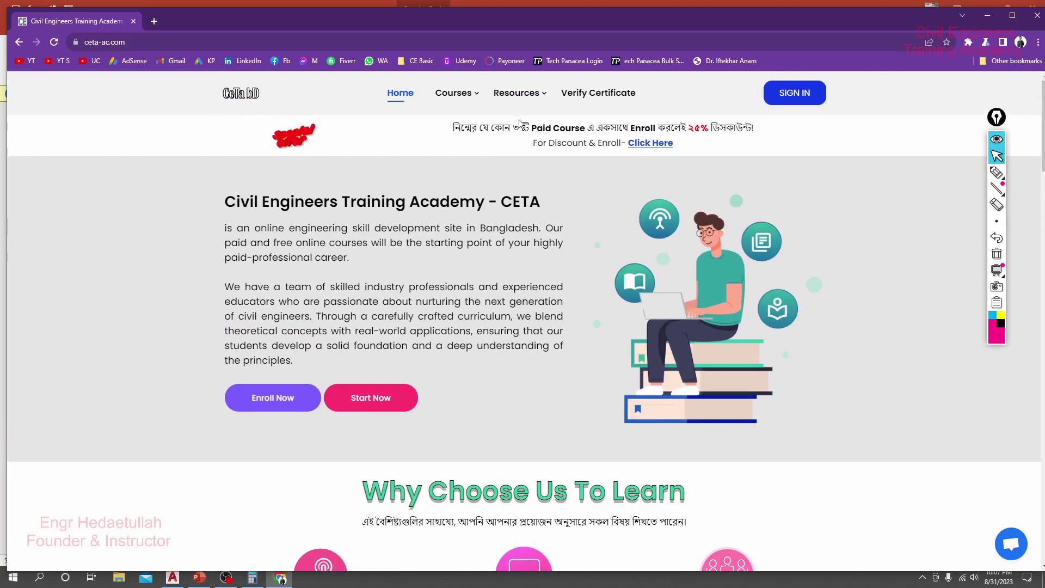
pyautogui.moveTo(517, 93)
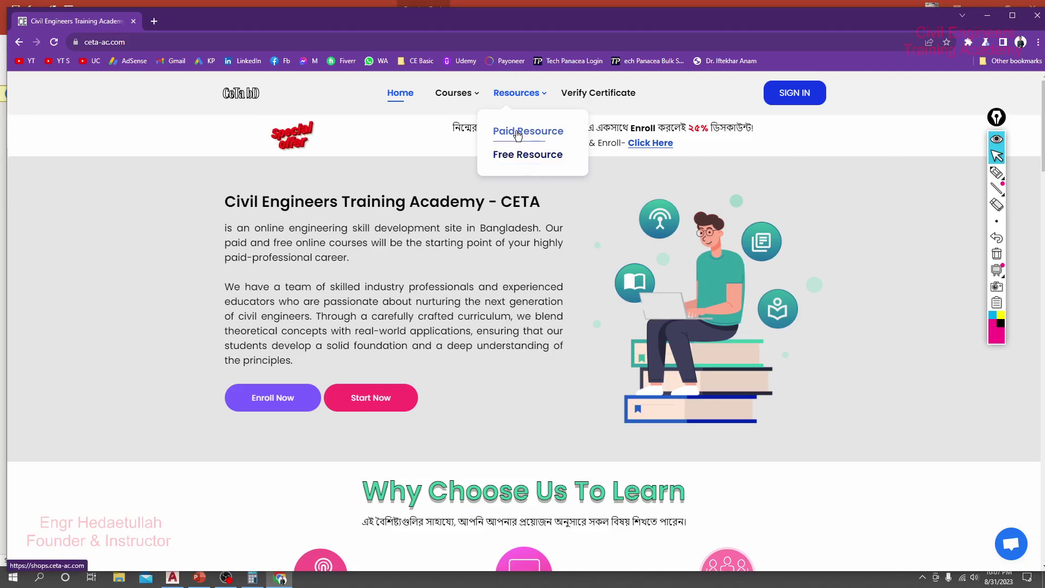
# - Open Resources > Paid Resource and browse the Excel sheets and BNBC PDF notes down to the Mega Offers
pyautogui.click(518, 136)
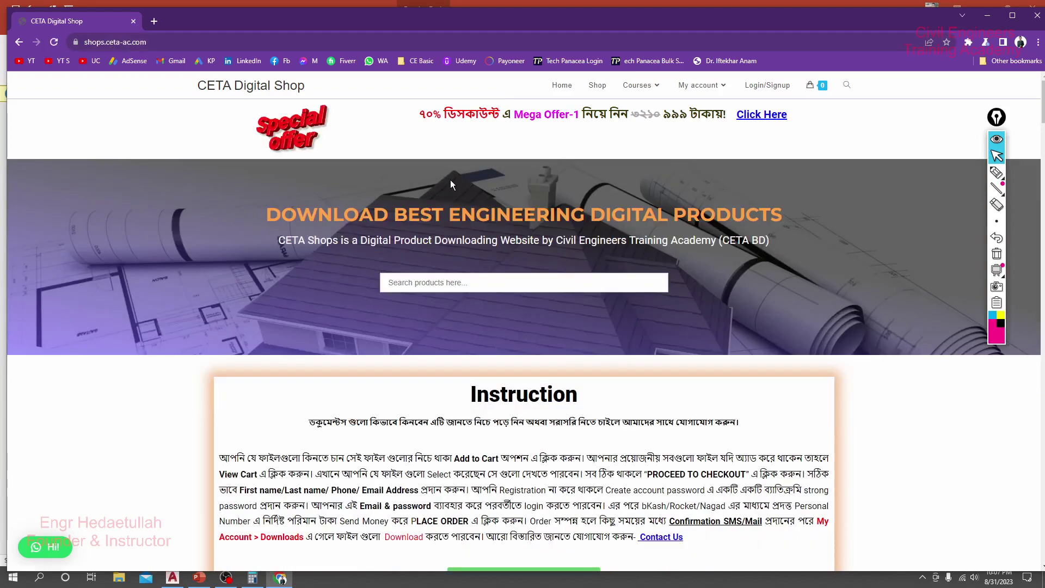
pyautogui.scroll(-1, 457, 272)
pyautogui.scroll(-6, 466, 369)
pyautogui.scroll(-4, 485, 355)
pyautogui.scroll(-7, 498, 327)
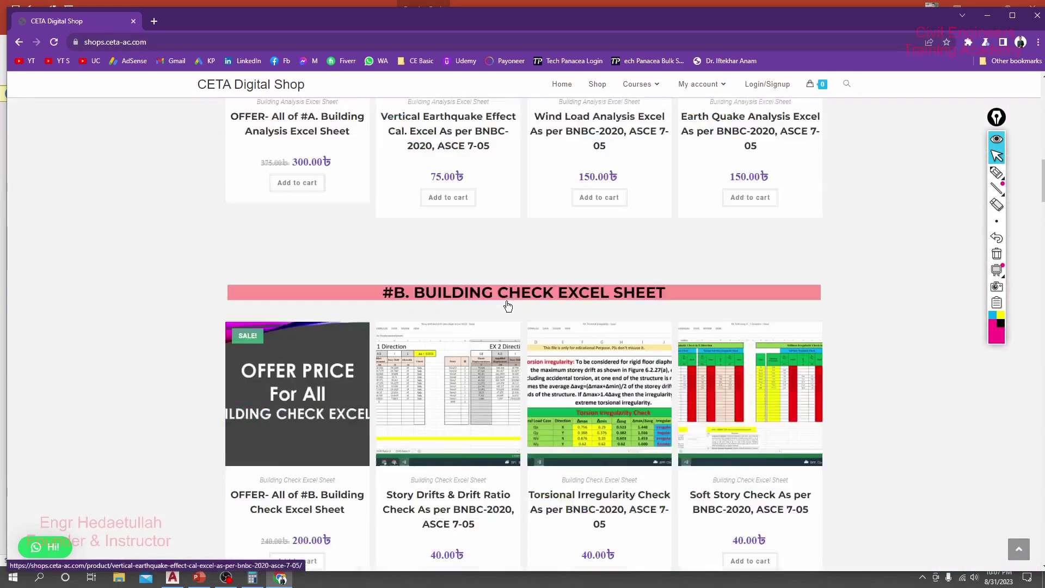
pyautogui.scroll(-1, 507, 306)
pyautogui.scroll(-6, 508, 306)
pyautogui.scroll(-4, 518, 303)
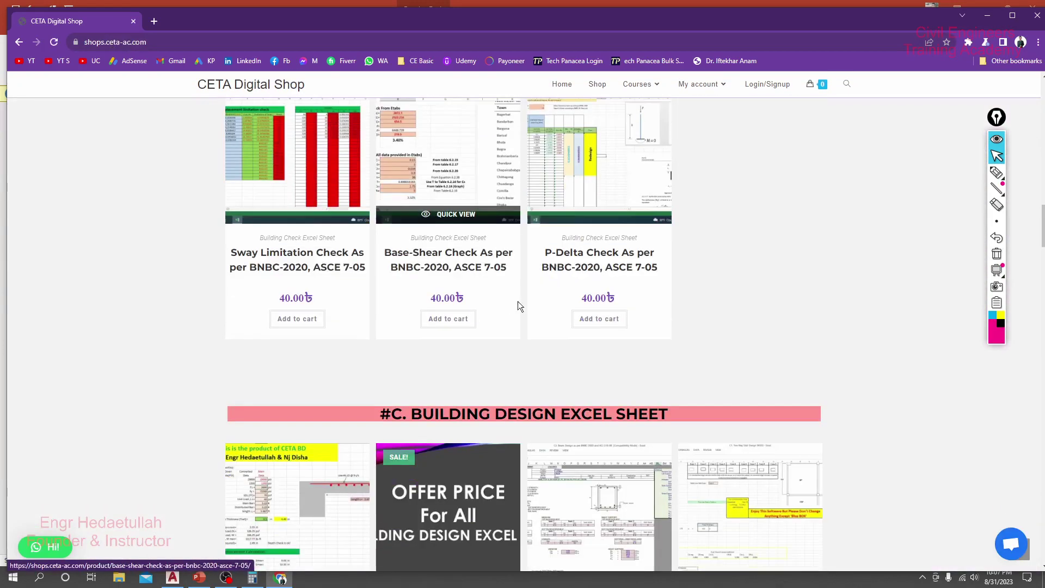
pyautogui.scroll(-8, 656, 312)
pyautogui.scroll(-6, 579, 269)
pyautogui.scroll(-9, 579, 269)
pyautogui.scroll(-3, 570, 280)
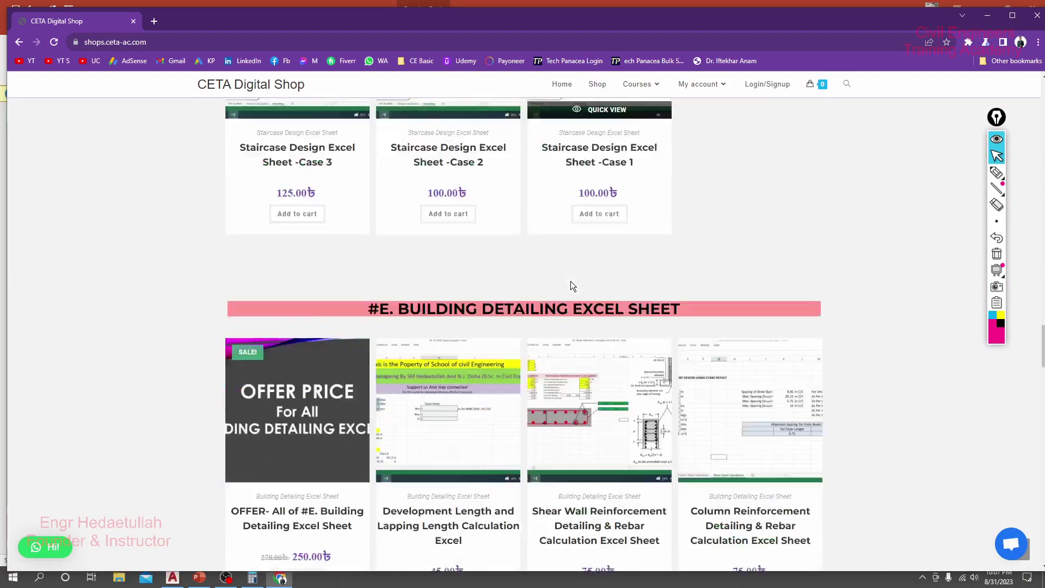
pyautogui.scroll(-8, 571, 281)
pyautogui.scroll(-4, 572, 281)
pyautogui.scroll(-10, 569, 288)
pyautogui.scroll(-5, 546, 299)
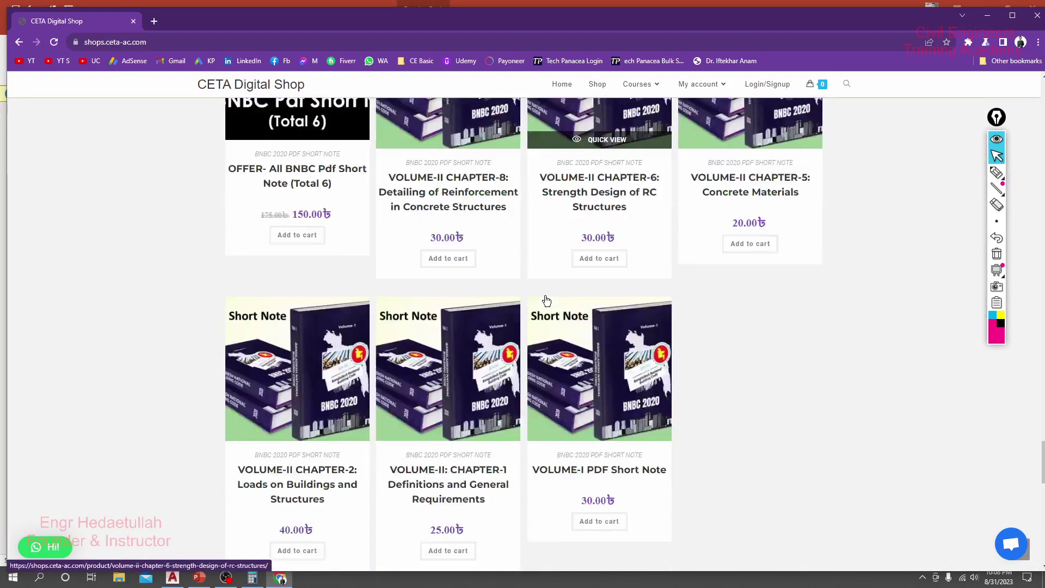
pyautogui.scroll(-8, 545, 299)
pyautogui.scroll(-5, 550, 298)
pyautogui.scroll(-5, 550, 297)
pyautogui.scroll(5, 550, 298)
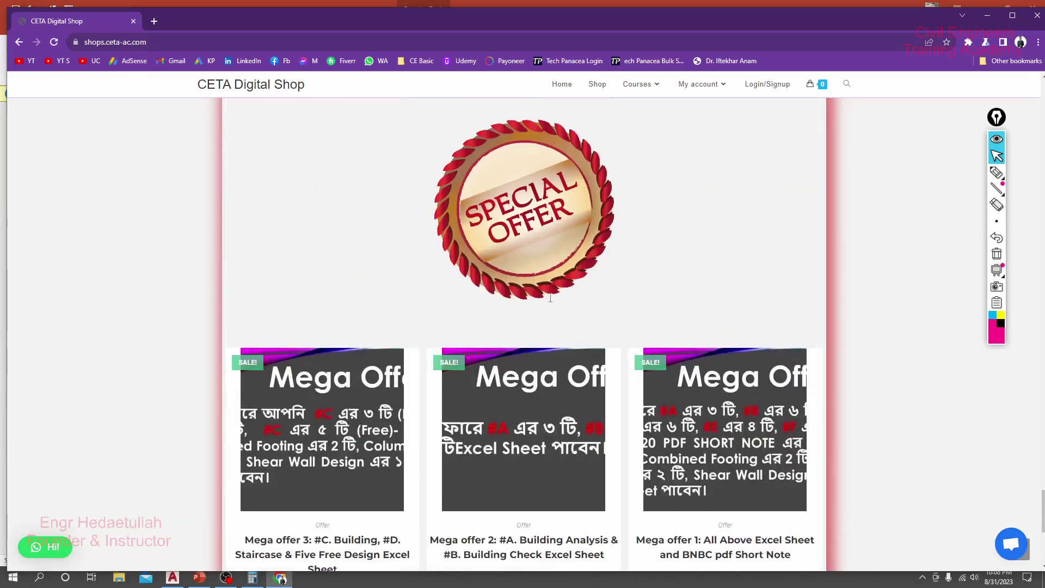
pyautogui.scroll(4, 552, 305)
pyautogui.scroll(-6, 555, 319)
pyautogui.scroll(-1, 555, 319)
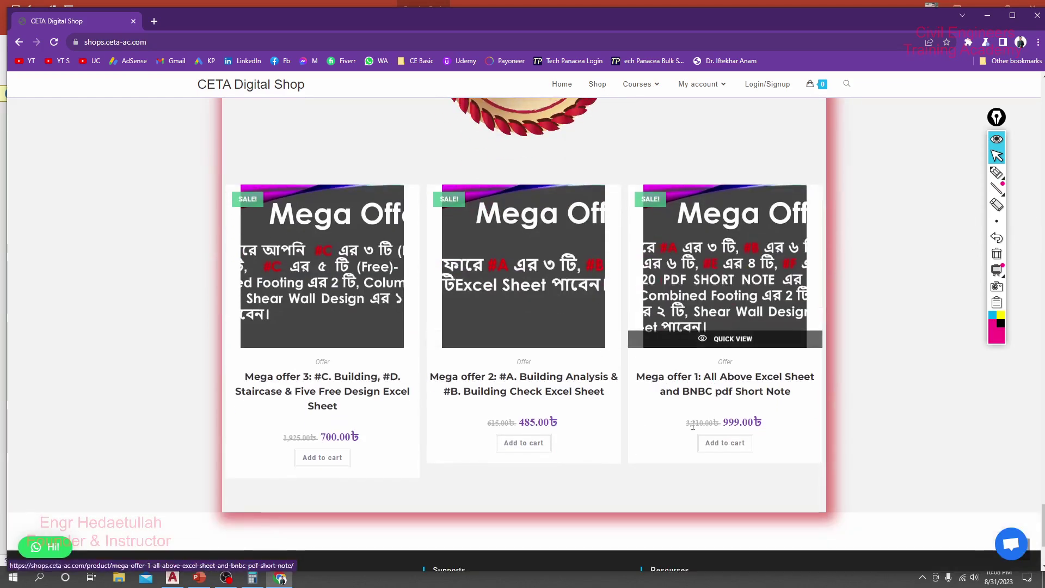
# - Highlight Mega Offer-1's old 3,210 price and 999.00 price, then return to the top
pyautogui.moveTo(685, 422); pyautogui.dragTo(704, 424)
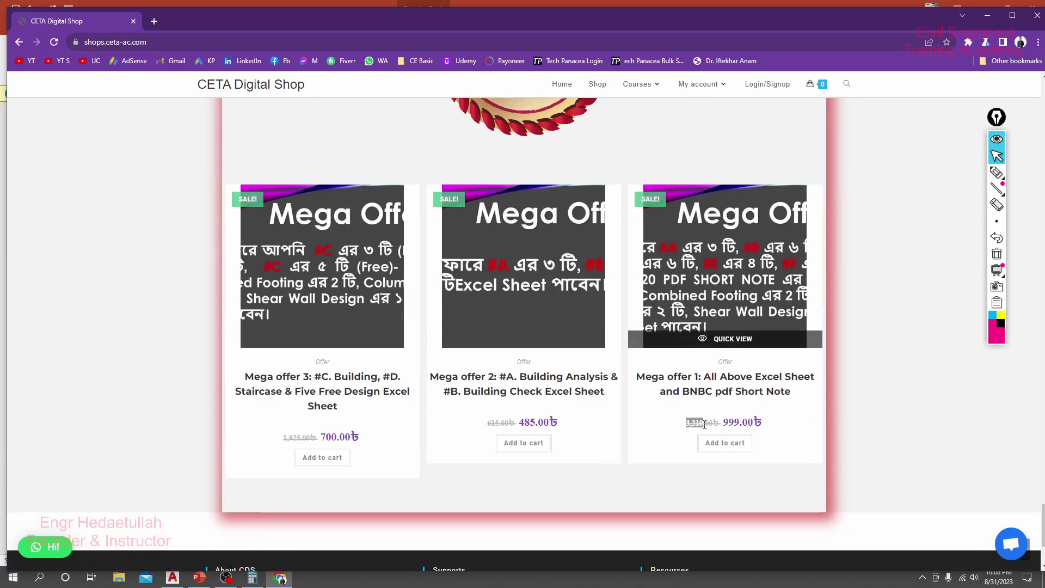
pyautogui.click(703, 424)
pyautogui.moveTo(721, 423); pyautogui.dragTo(757, 423)
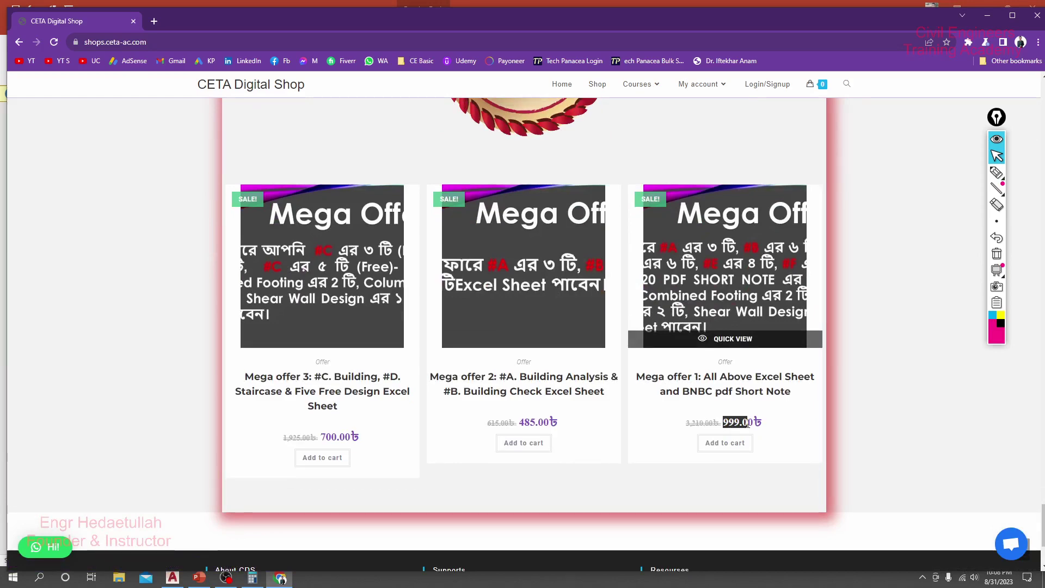
pyautogui.click(844, 429)
pyautogui.scroll(5, 844, 424)
pyautogui.scroll(5, 843, 425)
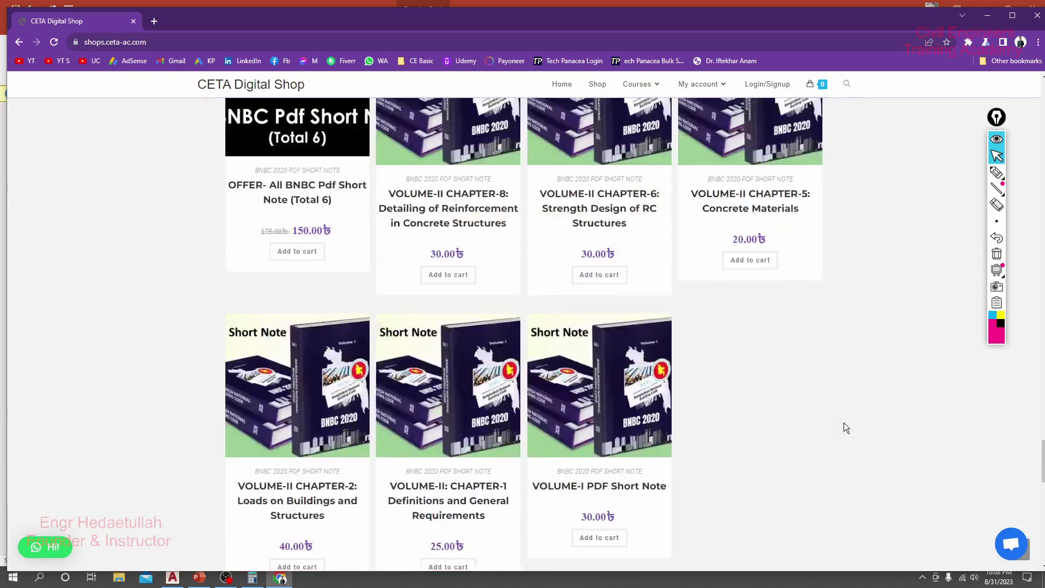
pyautogui.scroll(5, 843, 425)
pyautogui.moveTo(1042, 444); pyautogui.dragTo(917, 161)
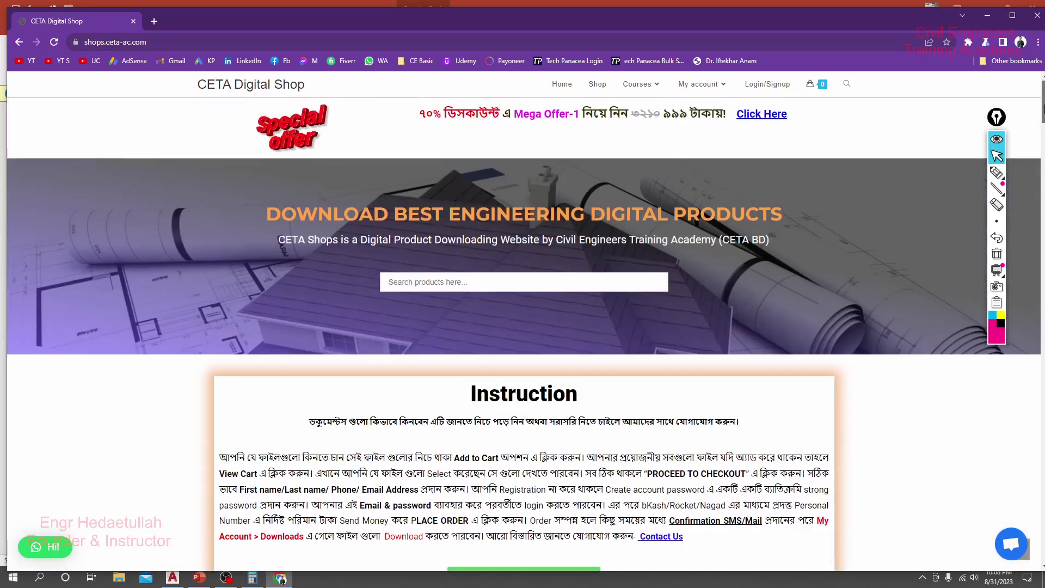